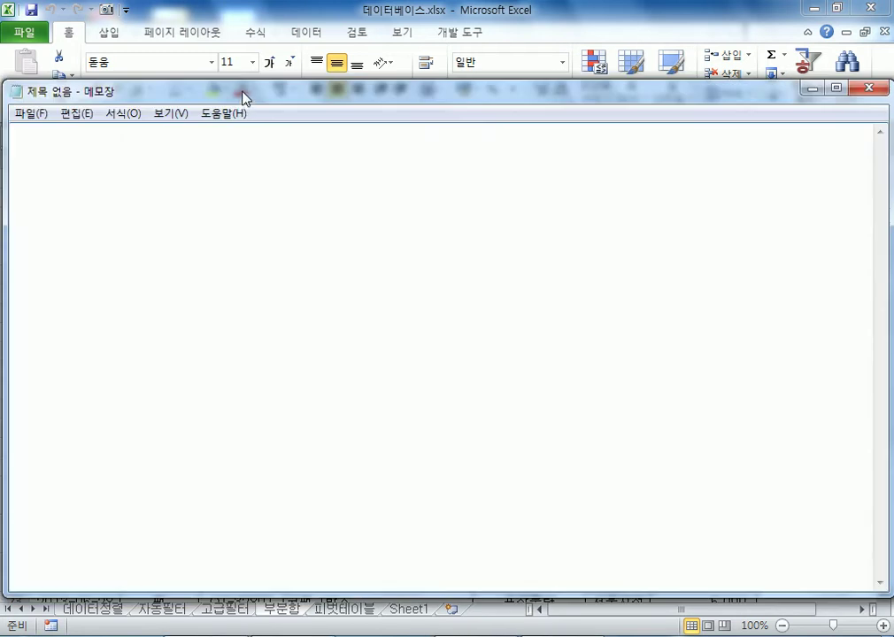
Write the heading "부분합(SUBTOTAL) : 그룹별 계산" in the empty Notepad document and start a new line below it.
left_click_drag(242, 96, 254, 34)
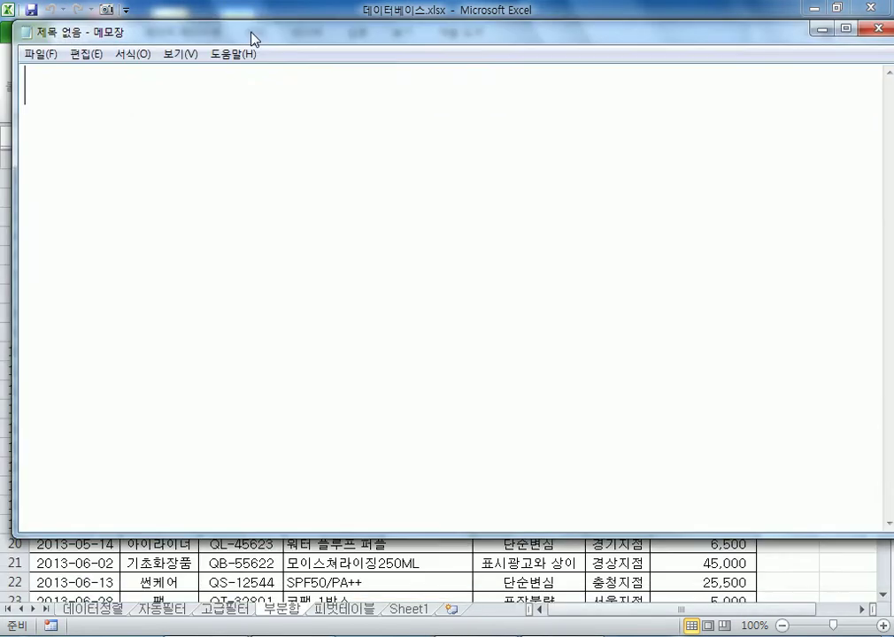
type("부분합")
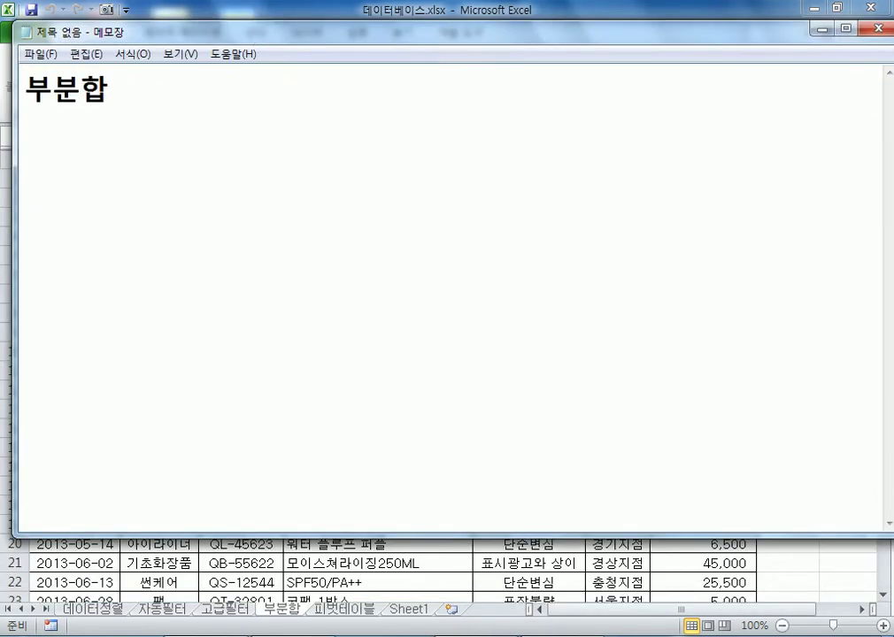
type("(SU")
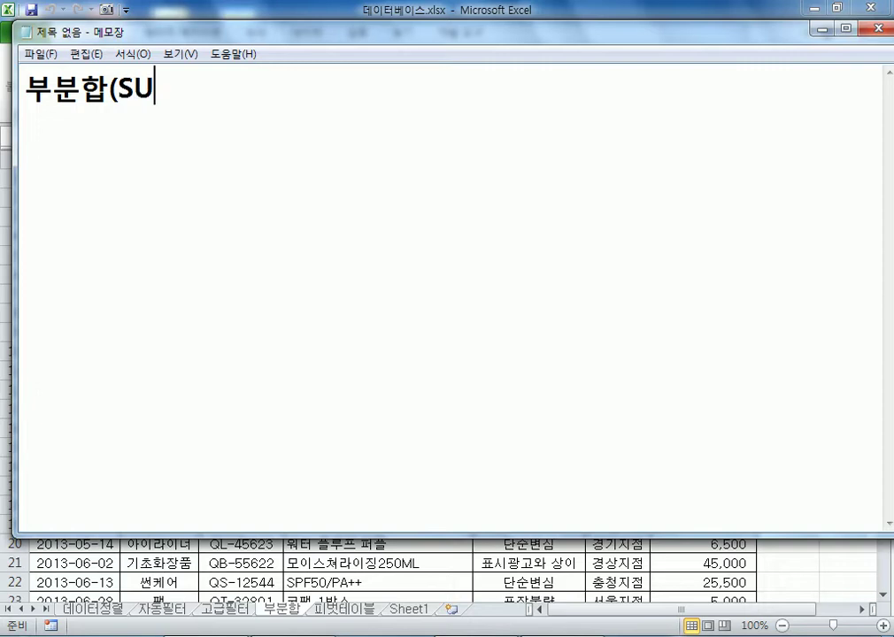
type("BTOTAL")
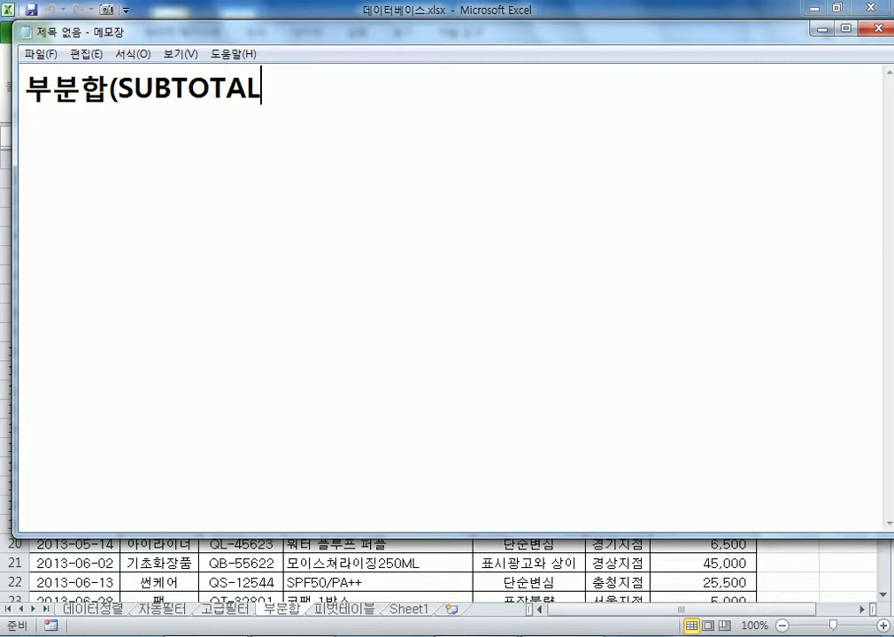
type(") : m")
key("BackSpace")
key("Hangul")
type("그룹벼")
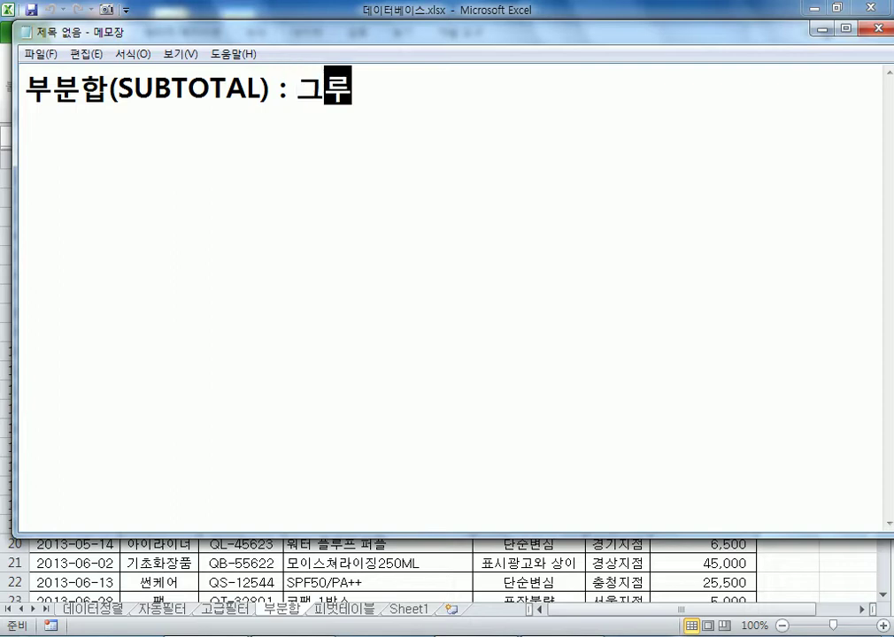
type("ㄹ 계산")
key("Return")
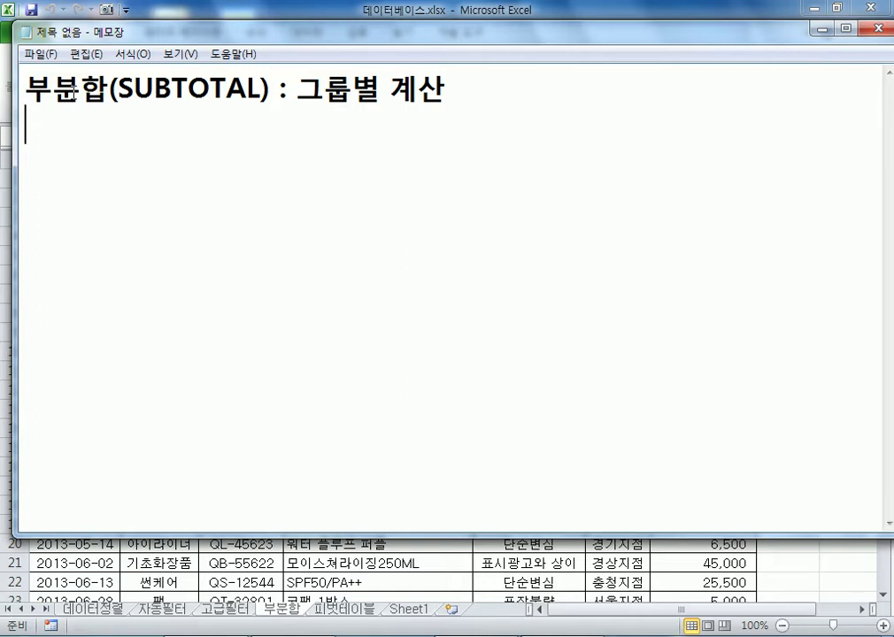
left_click_drag(82, 89, 103, 89)
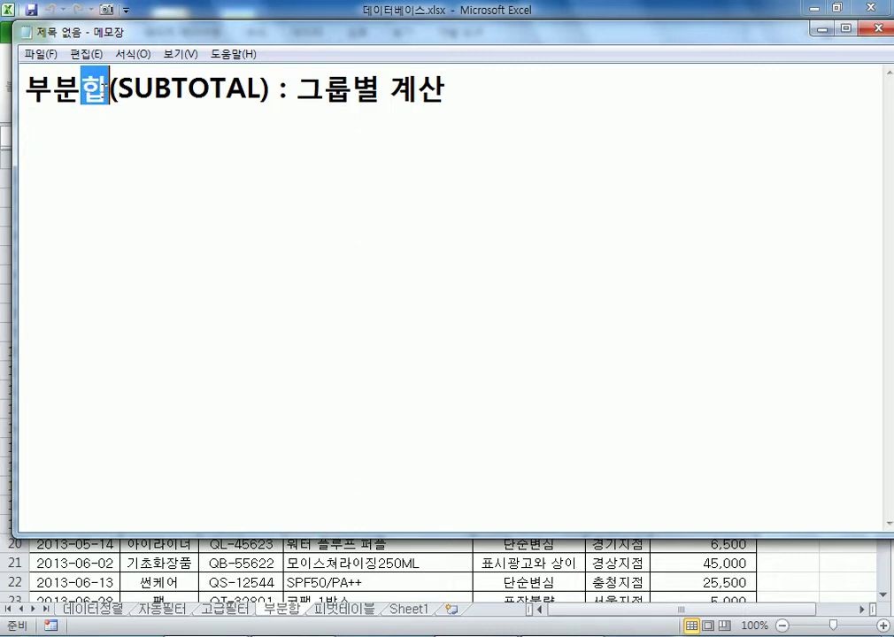
left_click(93, 125)
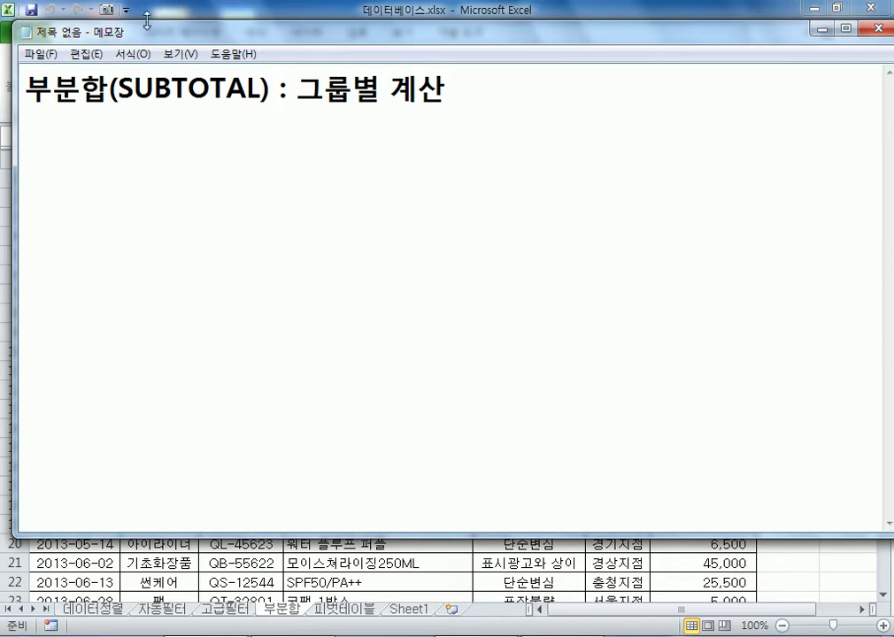
Switch to the Excel returns table and examine its first records and the 분류, 사유 and 반품장소 columns.
left_click_drag(142, 32, 434, 99)
left_click(137, 255)
left_click_drag(70, 255, 675, 310)
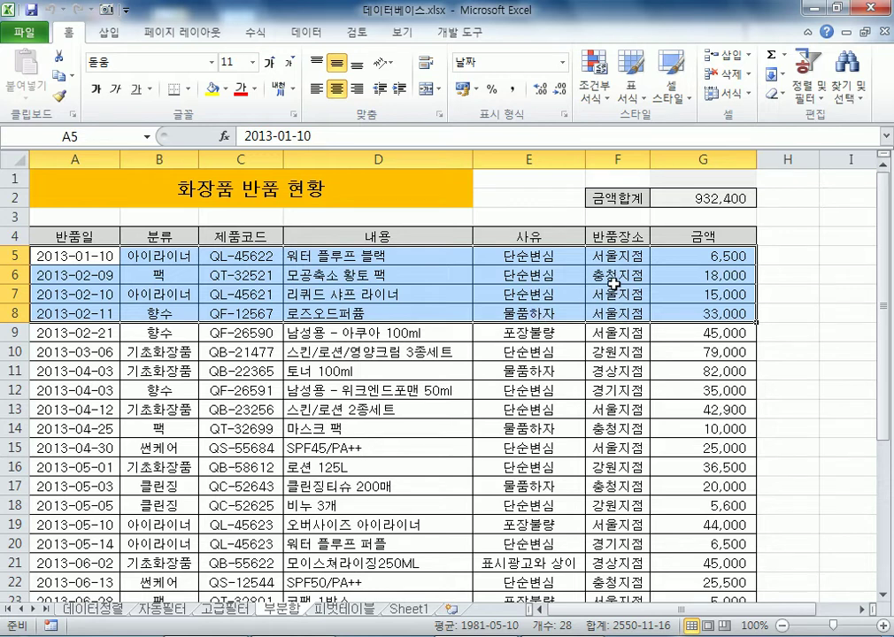
key("alt+Tab")
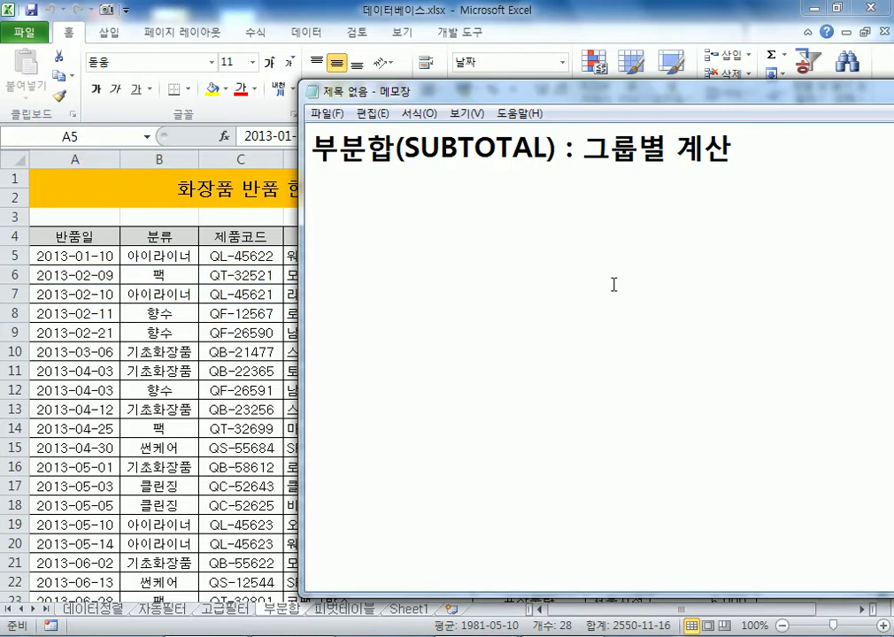
key("alt+Tab")
left_click(598, 260)
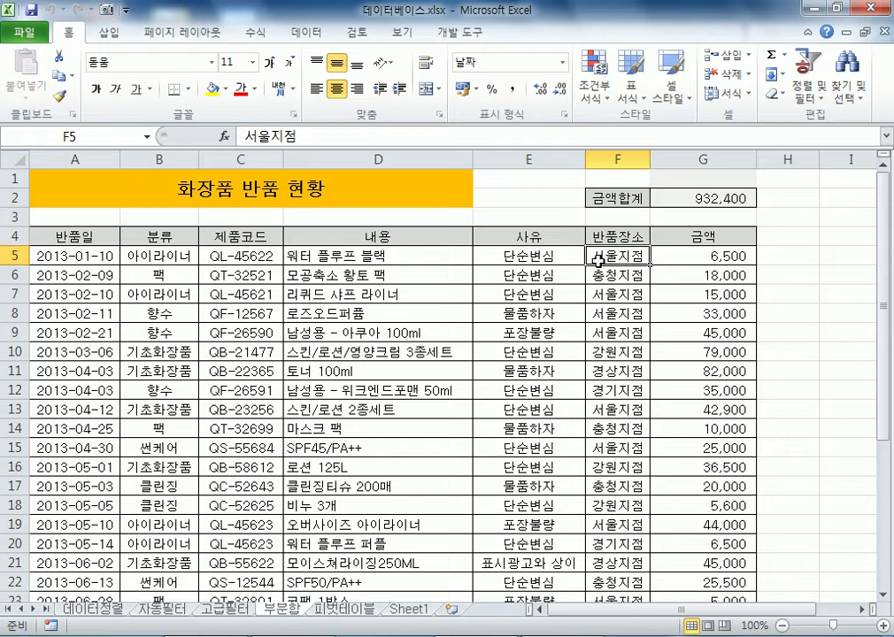
left_click(529, 257)
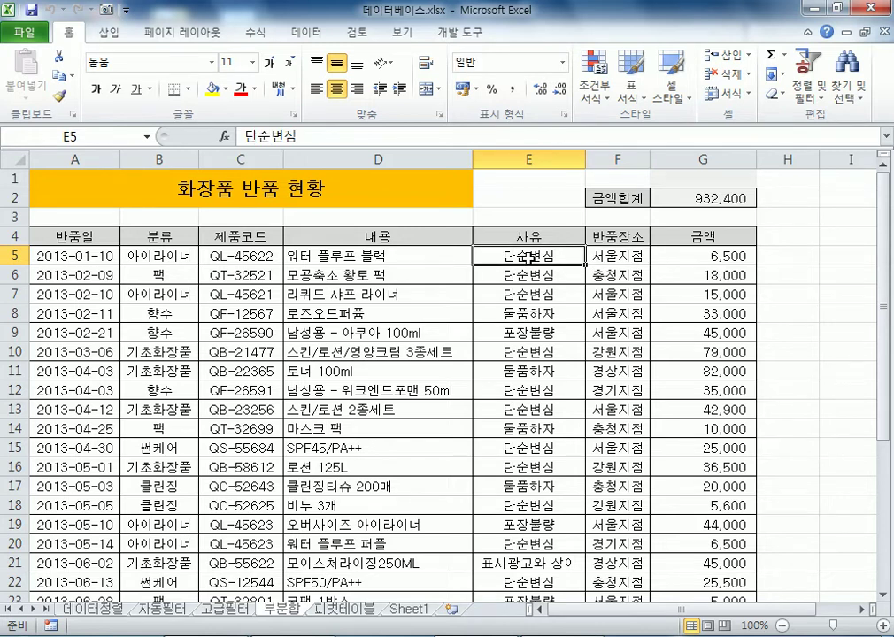
left_click(151, 315)
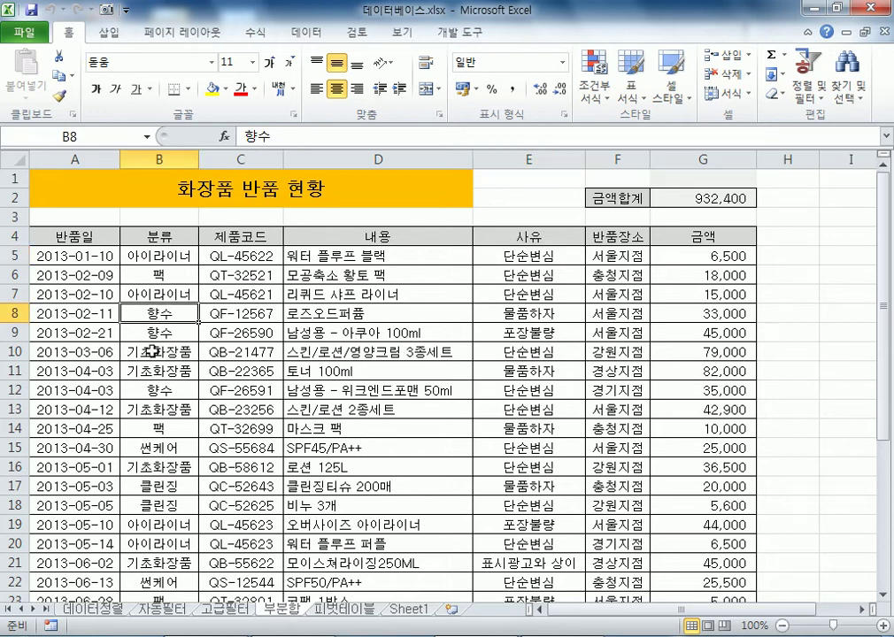
key("alt+Tab")
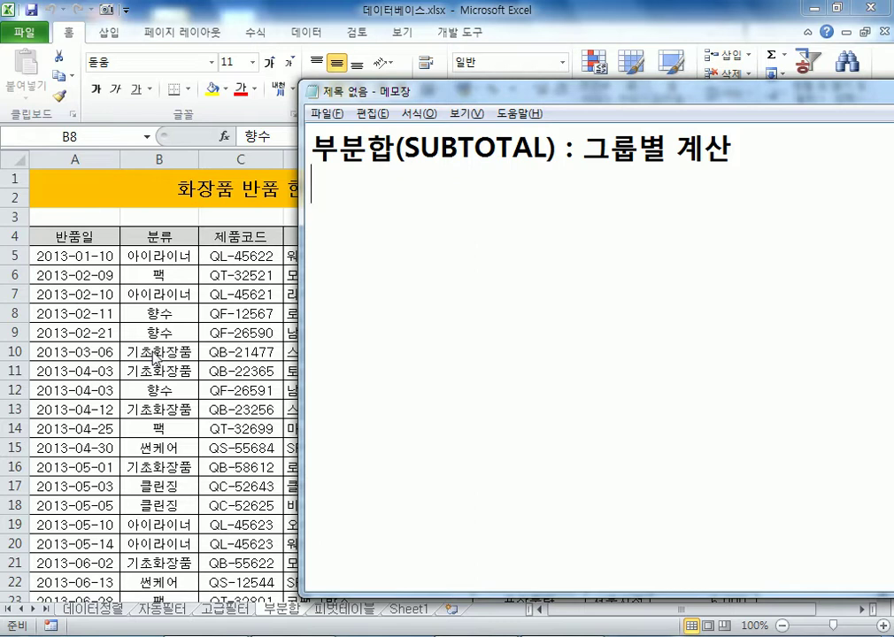
left_click(148, 312)
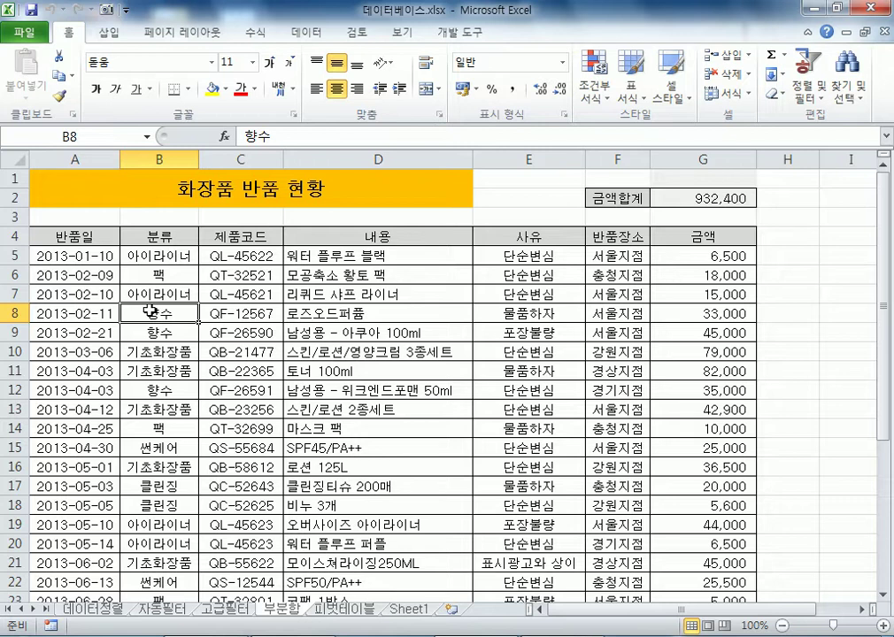
left_click(620, 259)
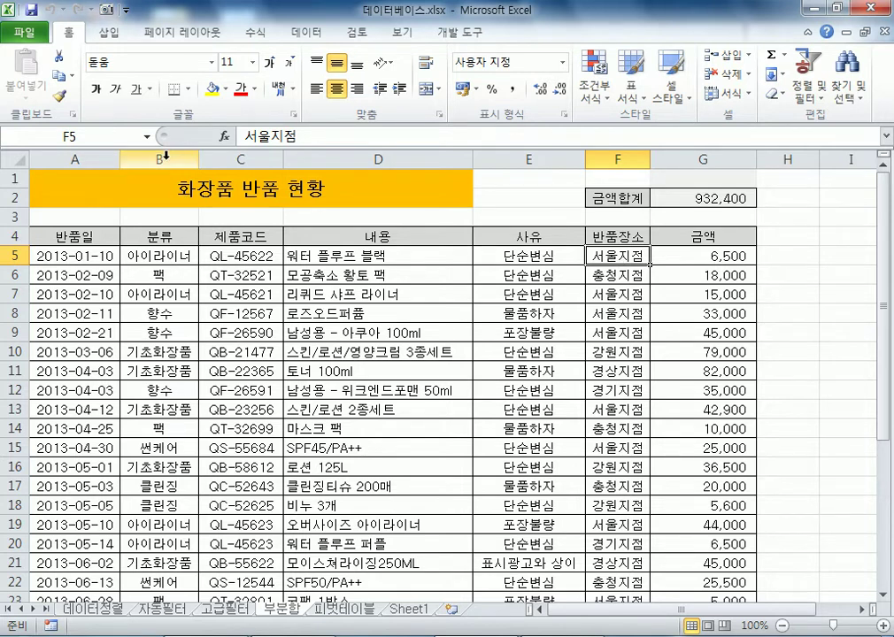
Examine the order of the entries in the 분류 column of the returns table.
left_click(133, 160)
scroll(165, 209, "down", 2)
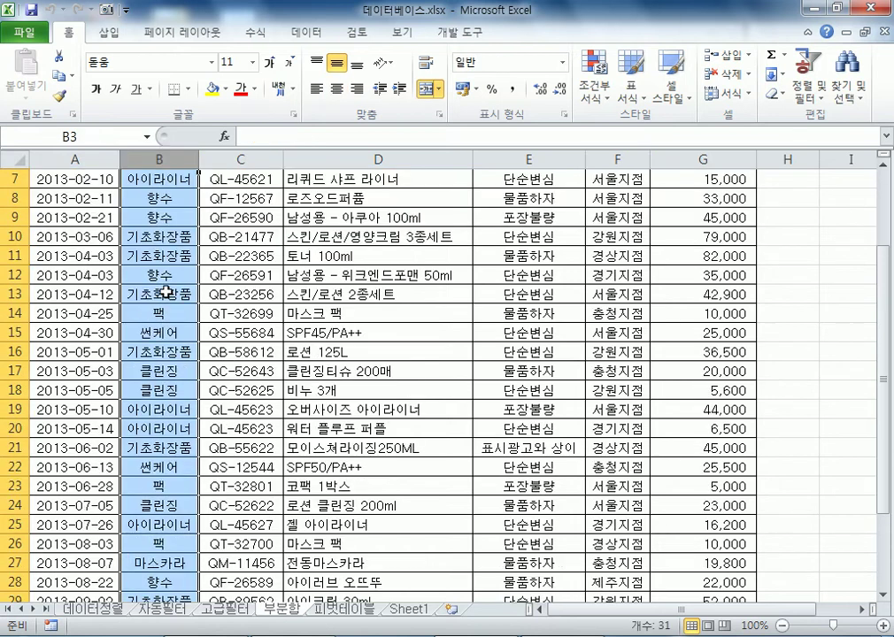
left_click(165, 208)
scroll(165, 209, "up", 2)
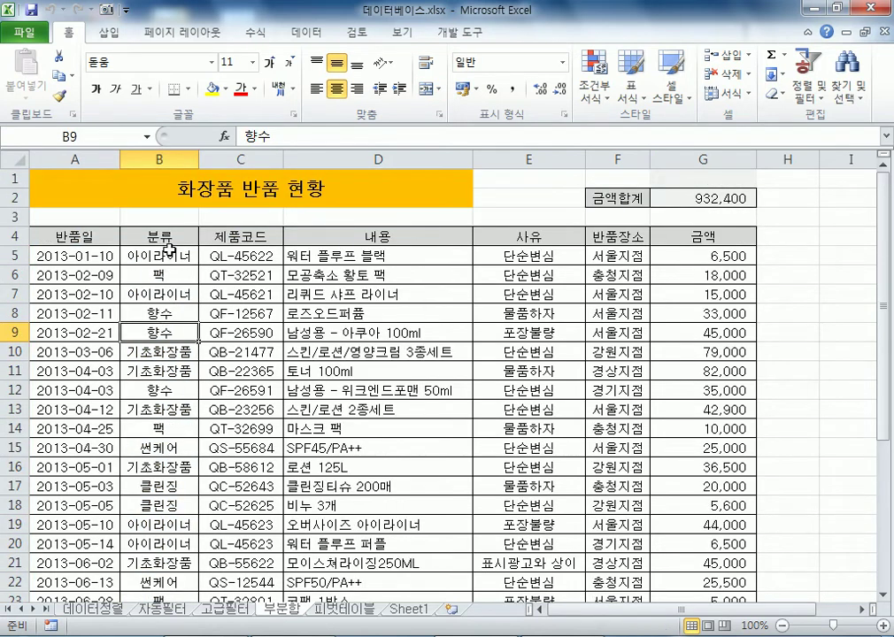
left_click_drag(164, 237, 151, 409)
left_click(173, 293)
left_click(164, 241)
left_click_drag(165, 245, 165, 391)
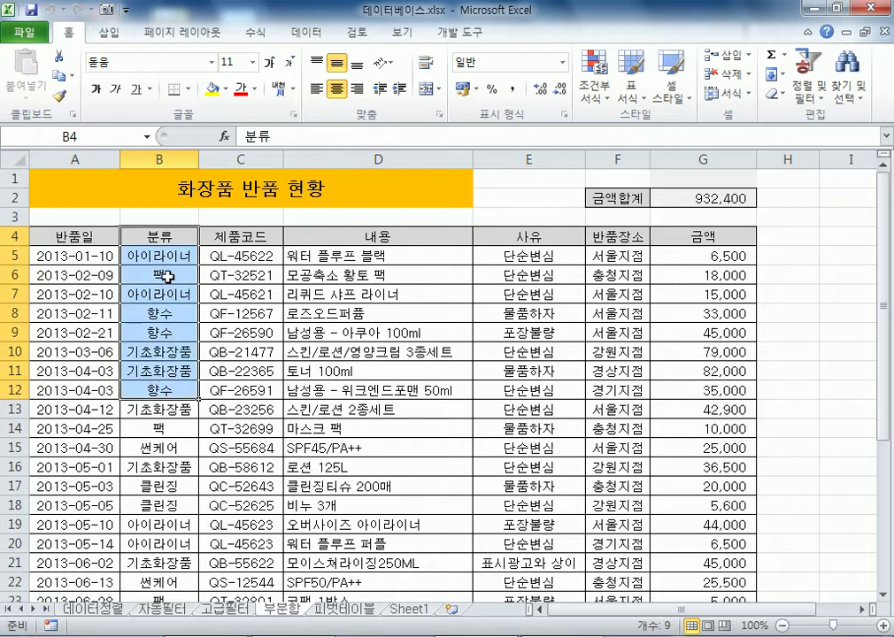
Sort the returns table in ascending order by the 분류 column.
left_click(166, 275)
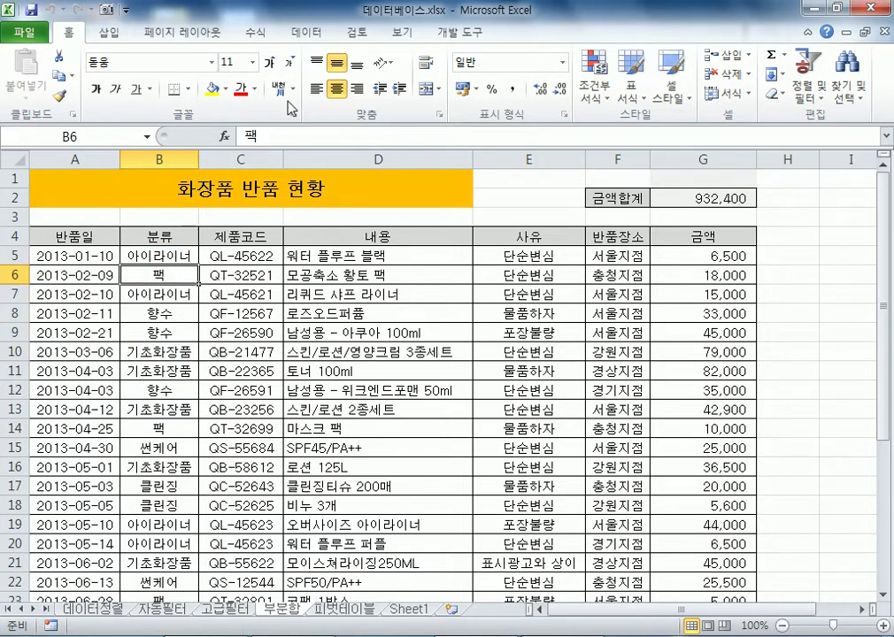
left_click(318, 35)
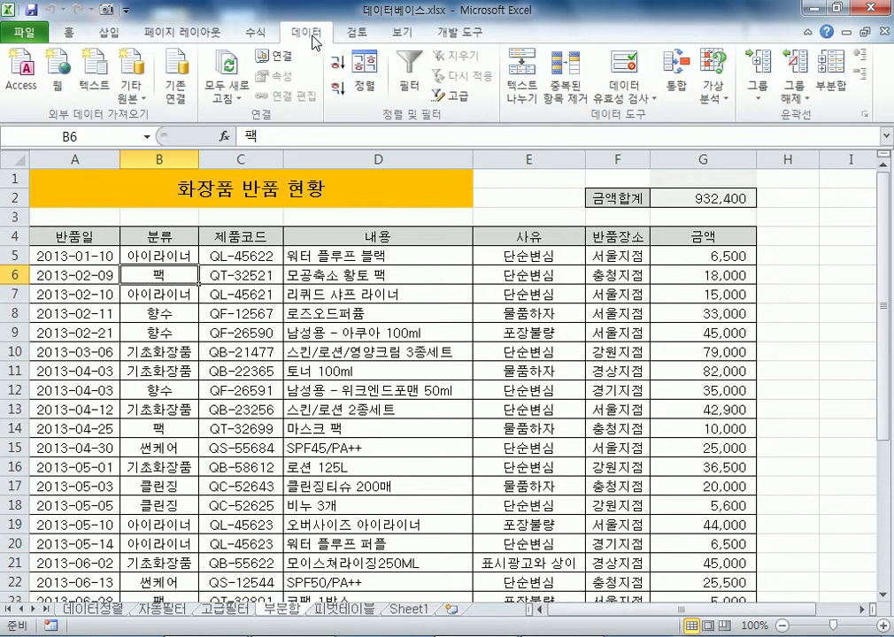
left_click(343, 72)
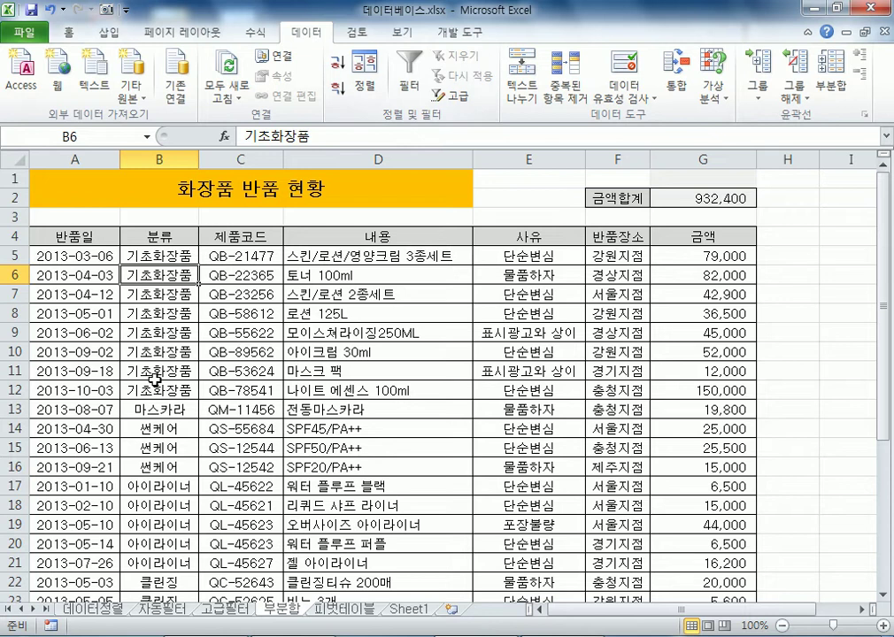
Review how the sorted 분류 entries are grouped, down to the last record of the table.
left_click(150, 410)
scroll(192, 409, "down", 3)
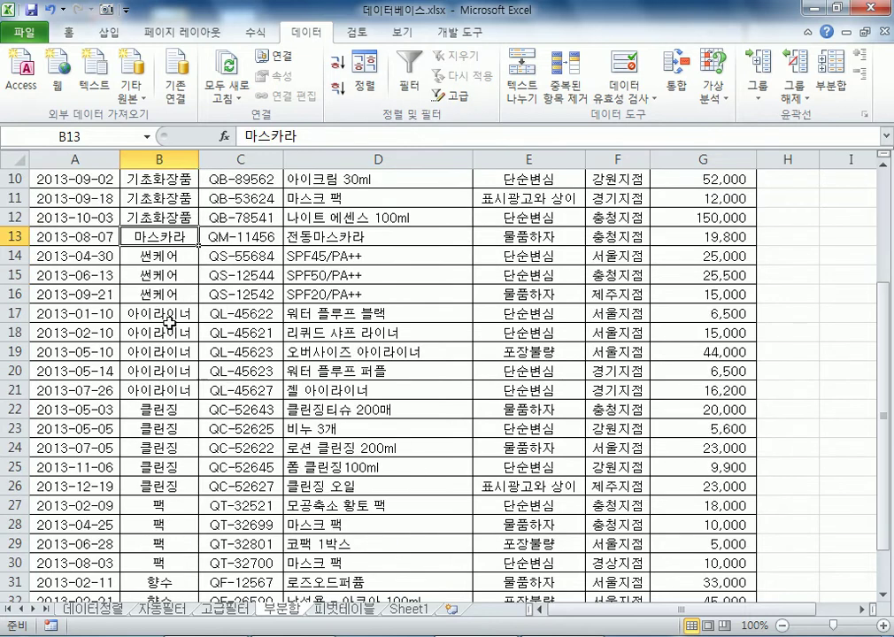
left_click_drag(177, 256, 174, 293)
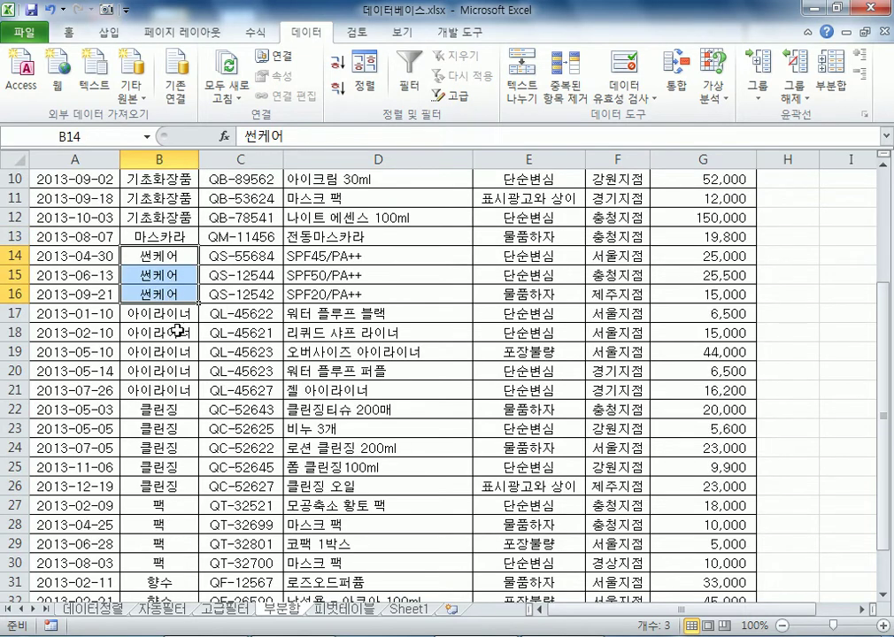
scroll(174, 357, "down", 1)
scroll(174, 357, "down", 3)
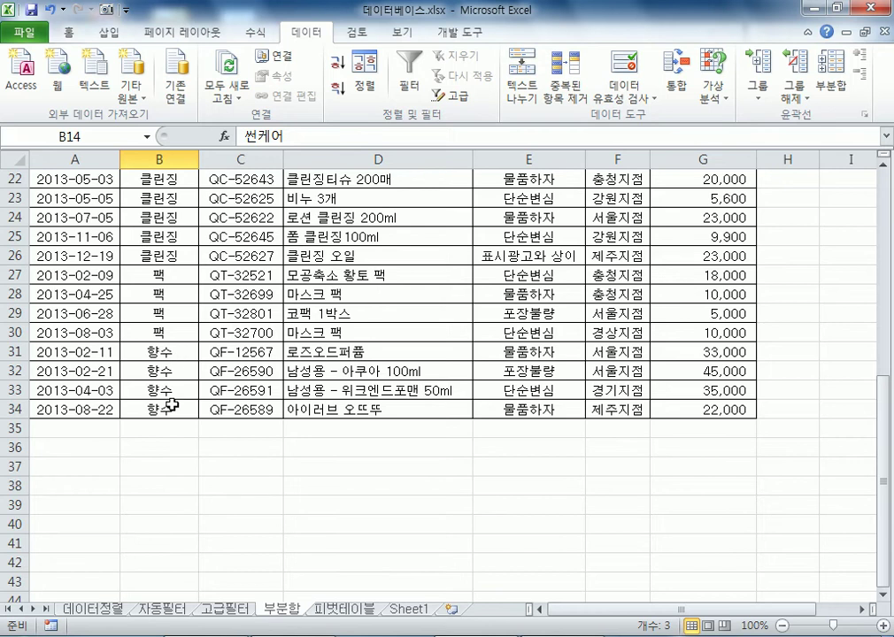
scroll(186, 403, "up", 7)
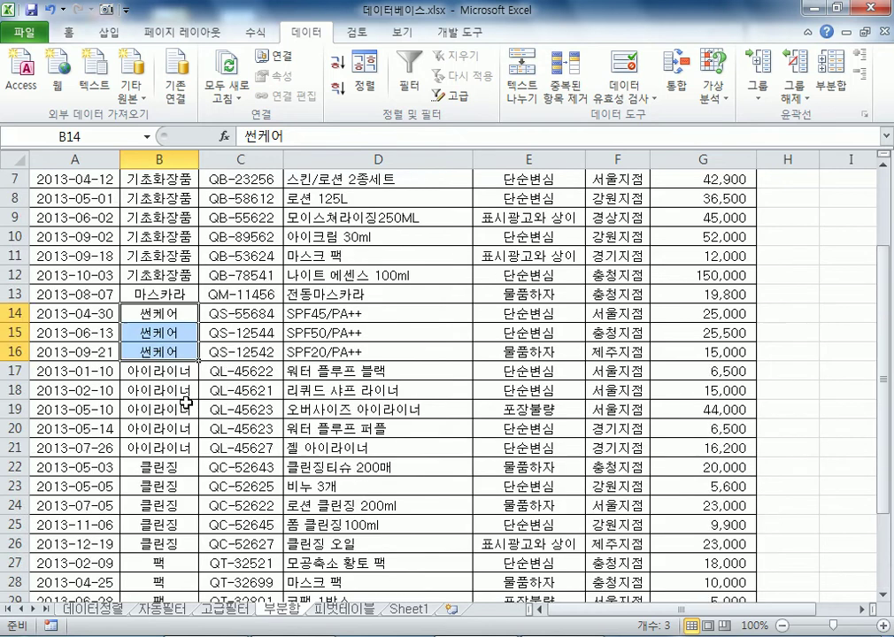
Start a Subtotal on the returns table, grouped by 분류, with 금액 as the item to calculate.
left_click(165, 288)
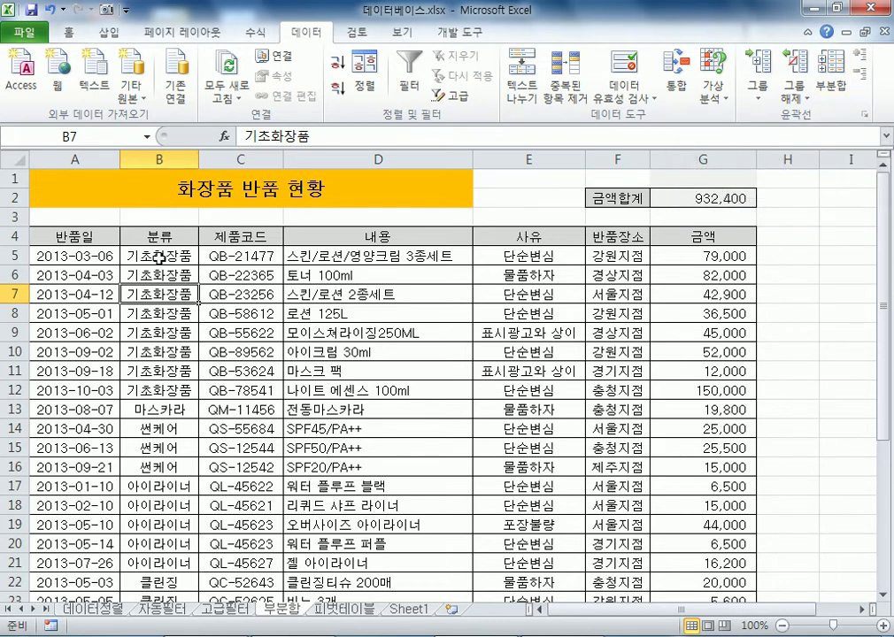
left_click(830, 84)
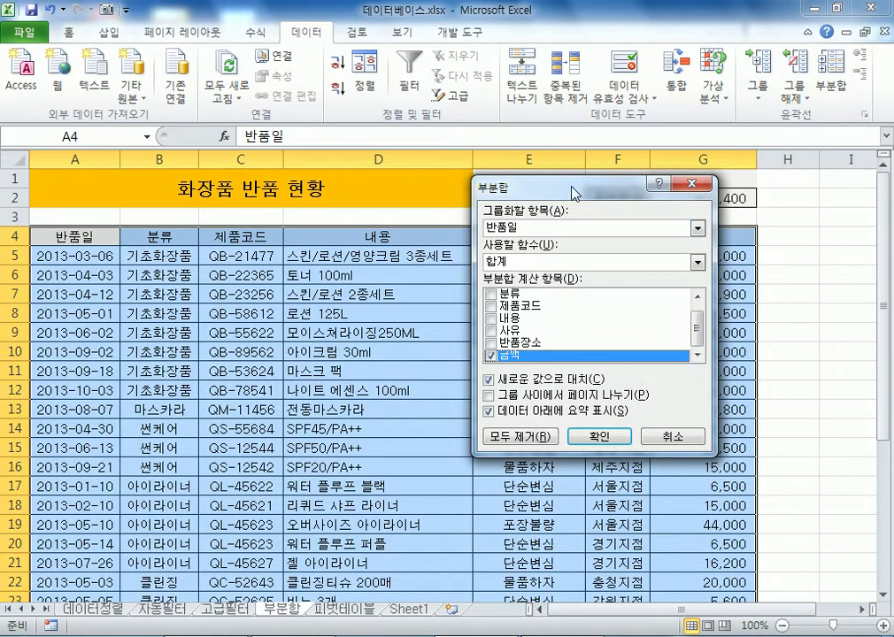
left_click_drag(573, 193, 486, 141)
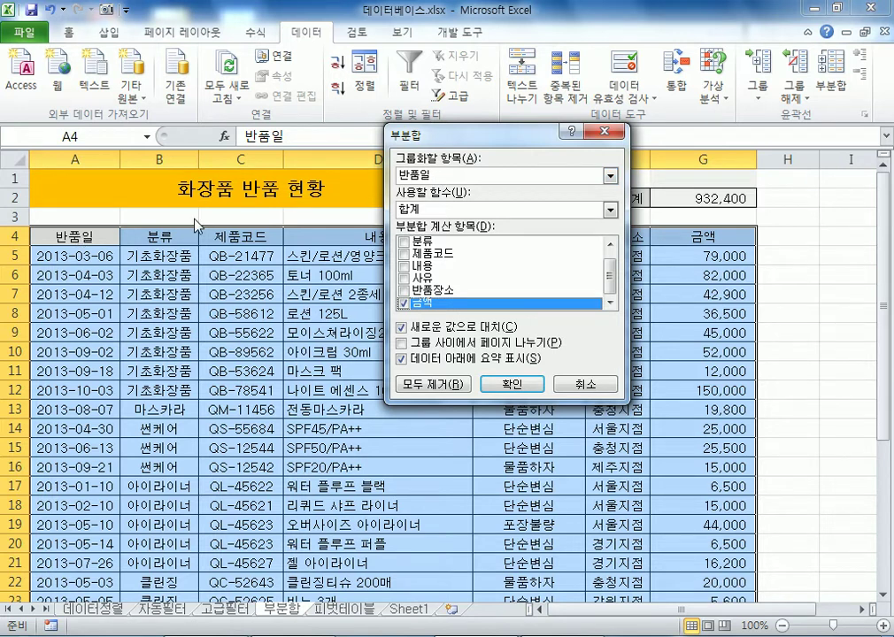
left_click(447, 177)
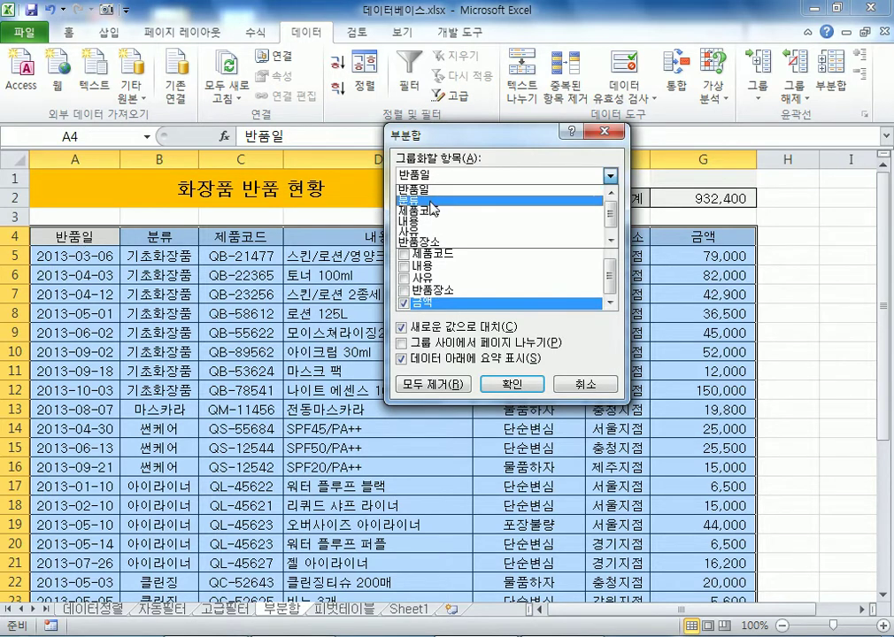
left_click(412, 200)
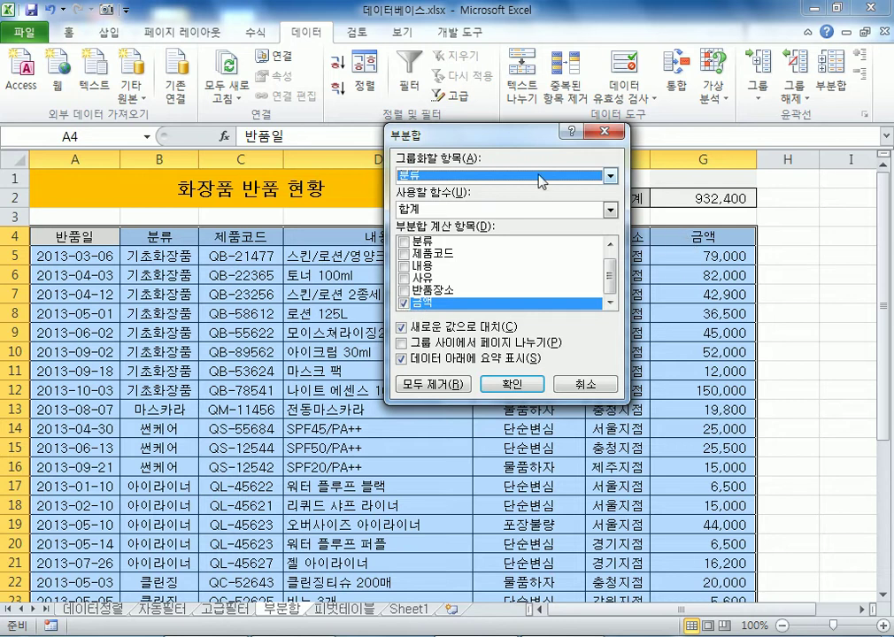
left_click_drag(507, 133, 476, 64)
left_click(376, 216)
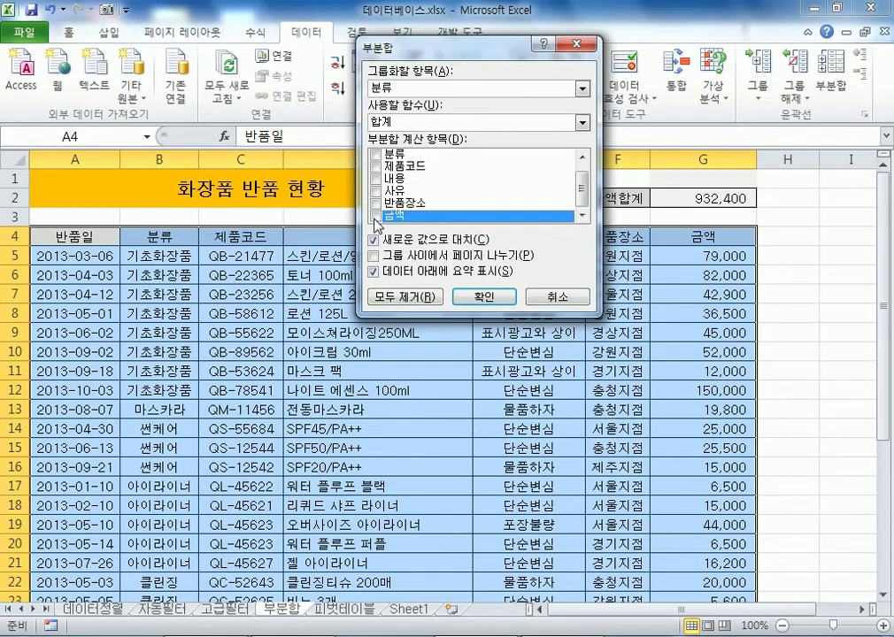
left_click(375, 216)
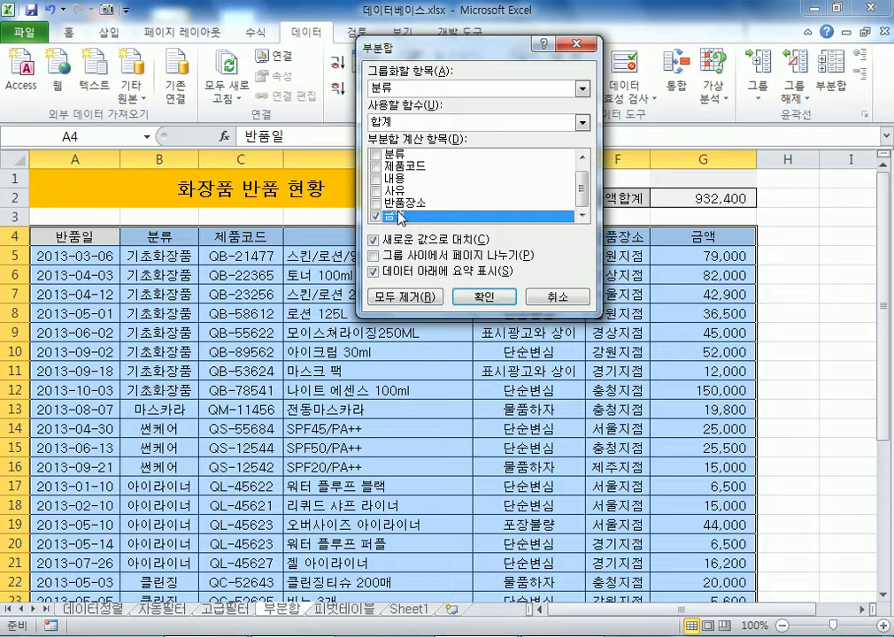
Set the subtotal function to 평균 and apply average 금액 subtotals per 분류 to the returns table.
left_click(413, 124)
left_click(394, 158)
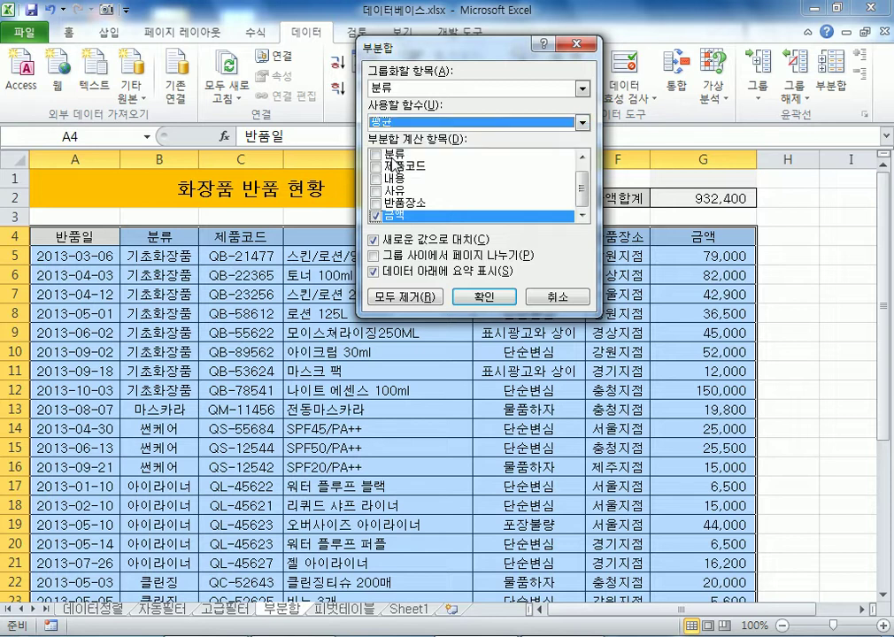
left_click(417, 129)
left_click(416, 129)
left_click(416, 129)
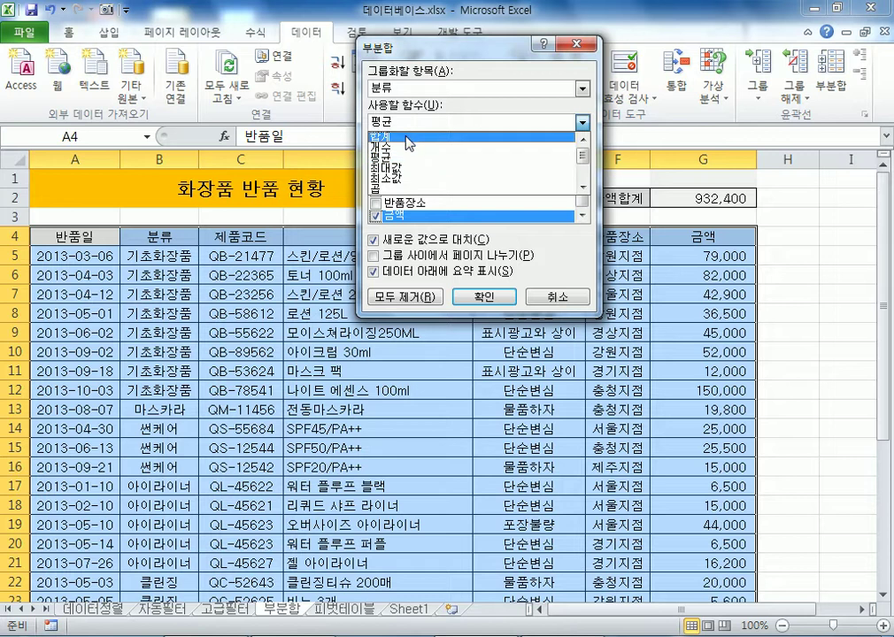
left_click(409, 135)
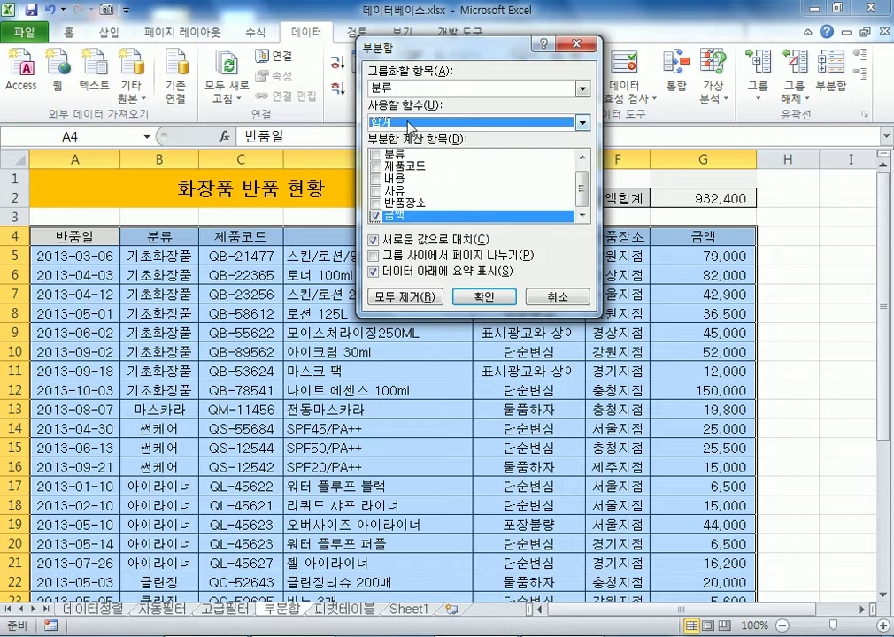
left_click(410, 126)
left_click(410, 148)
left_click(409, 128)
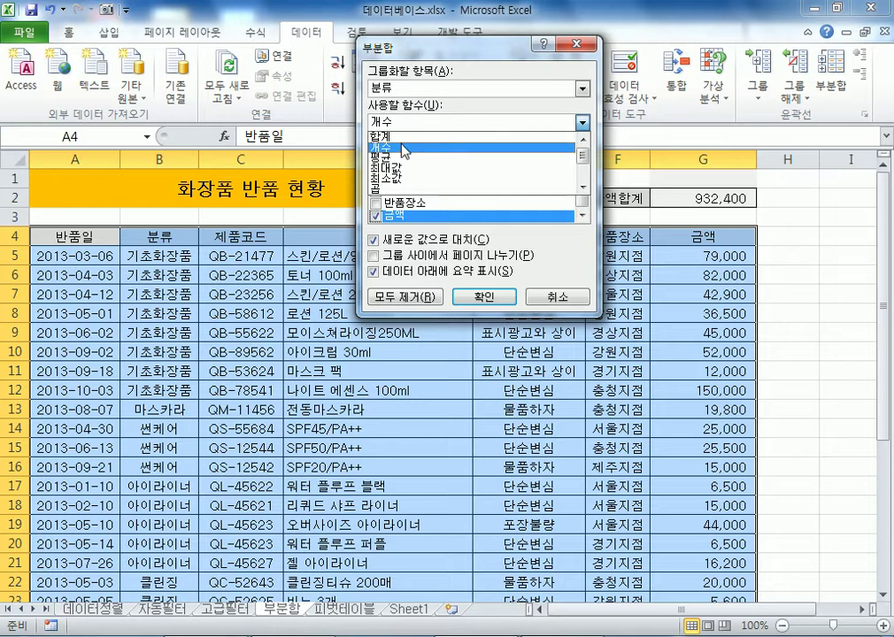
left_click(395, 159)
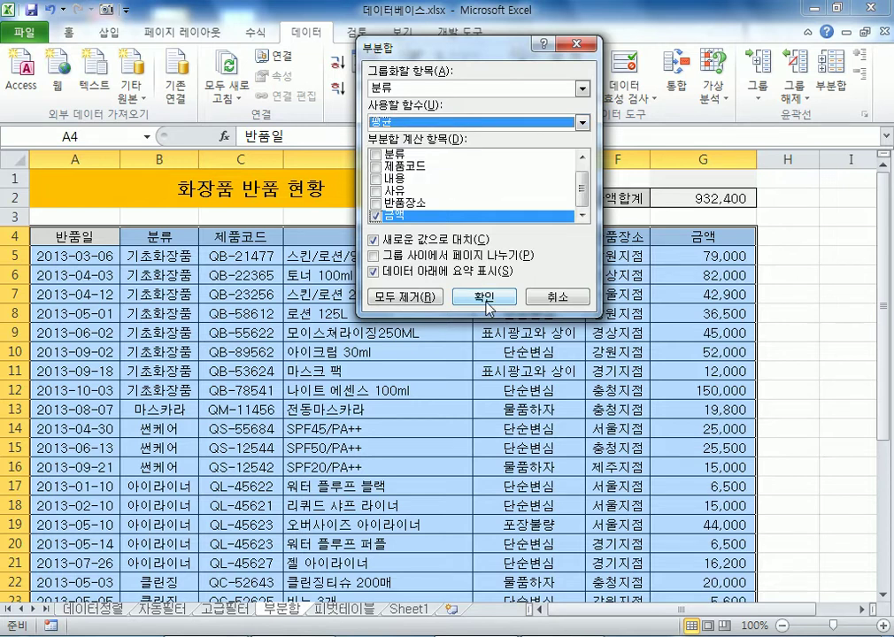
left_click(484, 298)
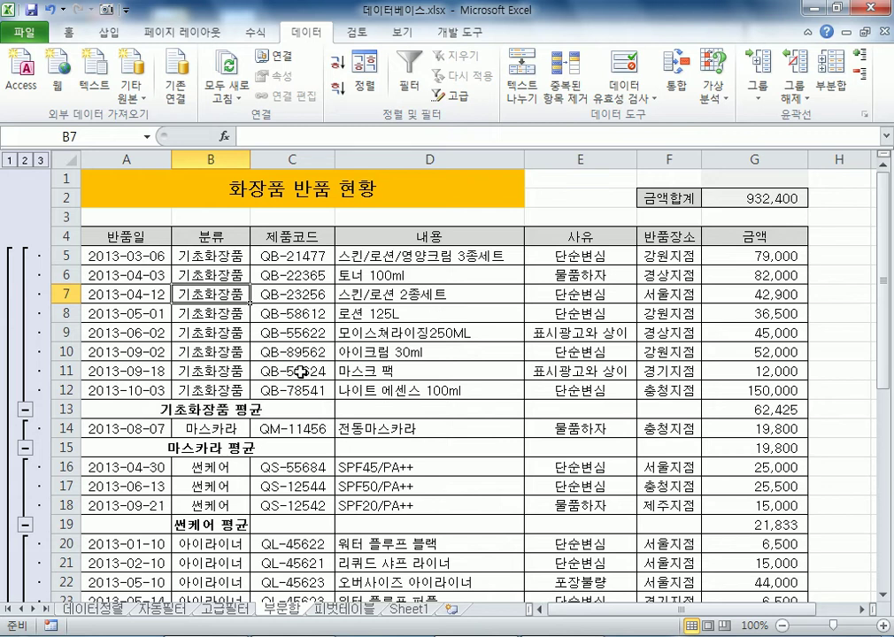
scroll(301, 372, "down", 3)
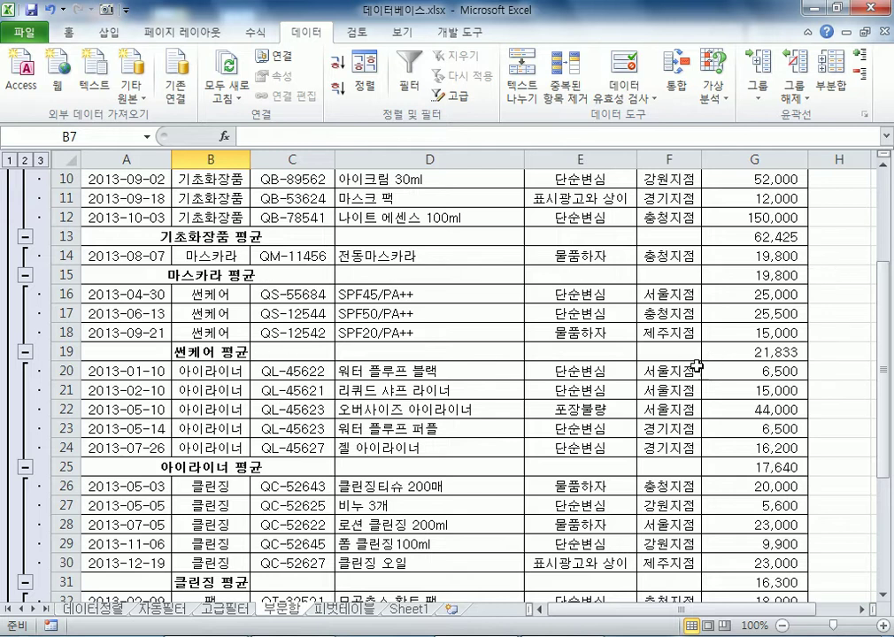
scroll(609, 362, "up", 3)
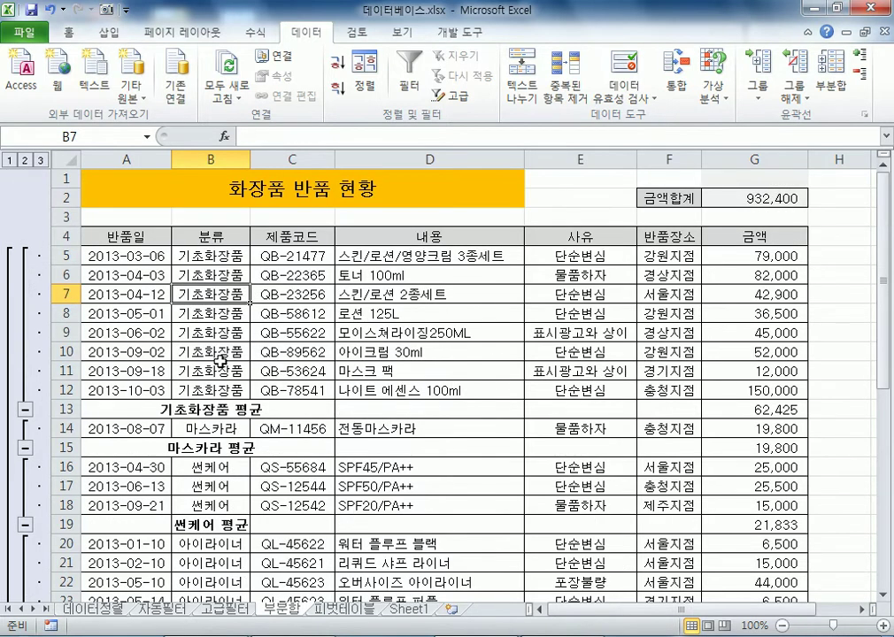
Replace the average subtotals with 개수 subtotals of 내용 instead of 금액, grouped by 분류.
left_click(837, 76)
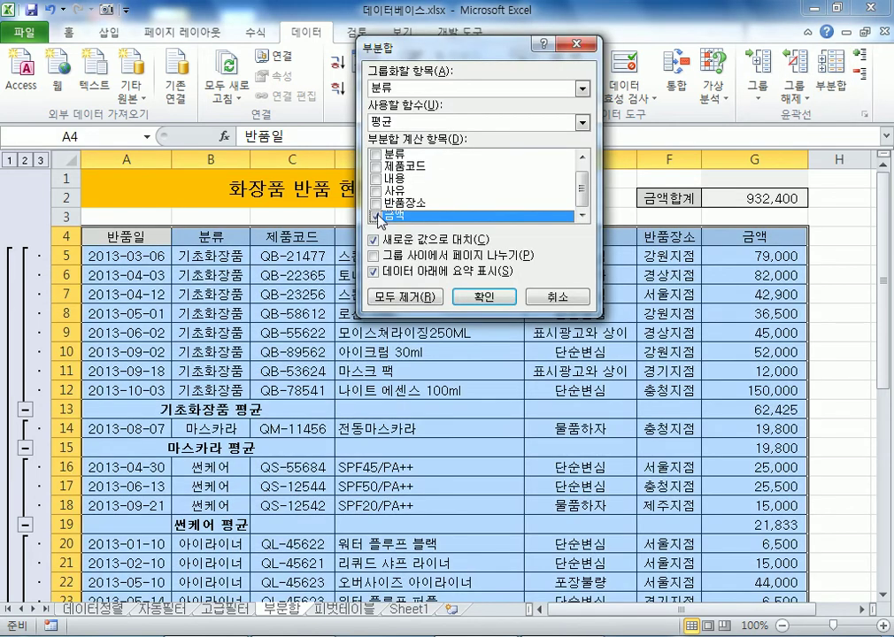
left_click(376, 216)
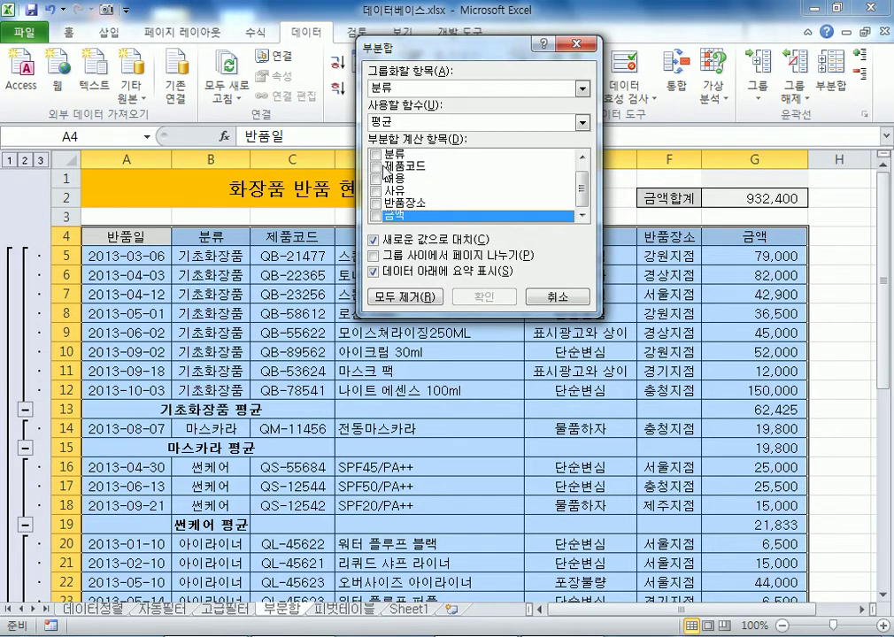
left_click_drag(416, 44, 509, 40)
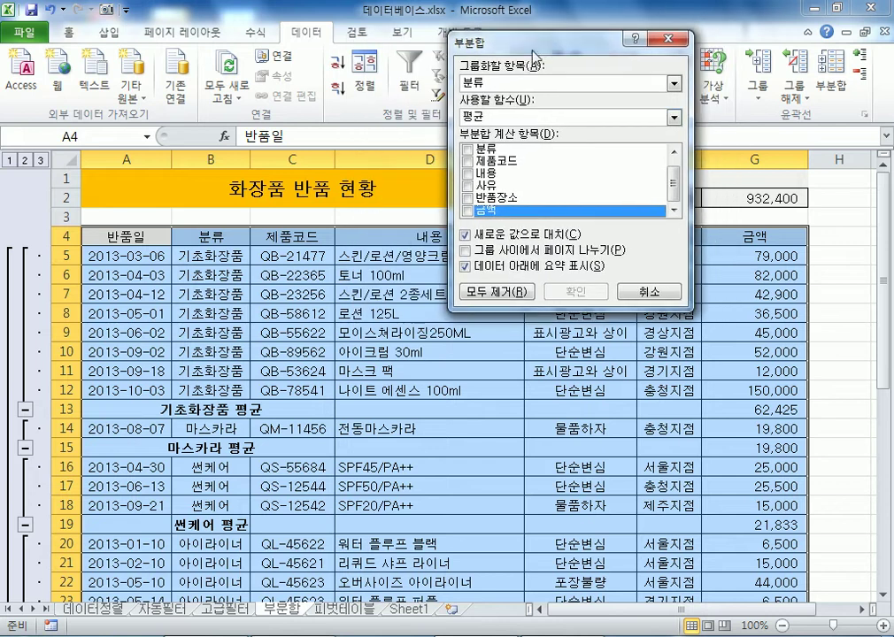
left_click(469, 174)
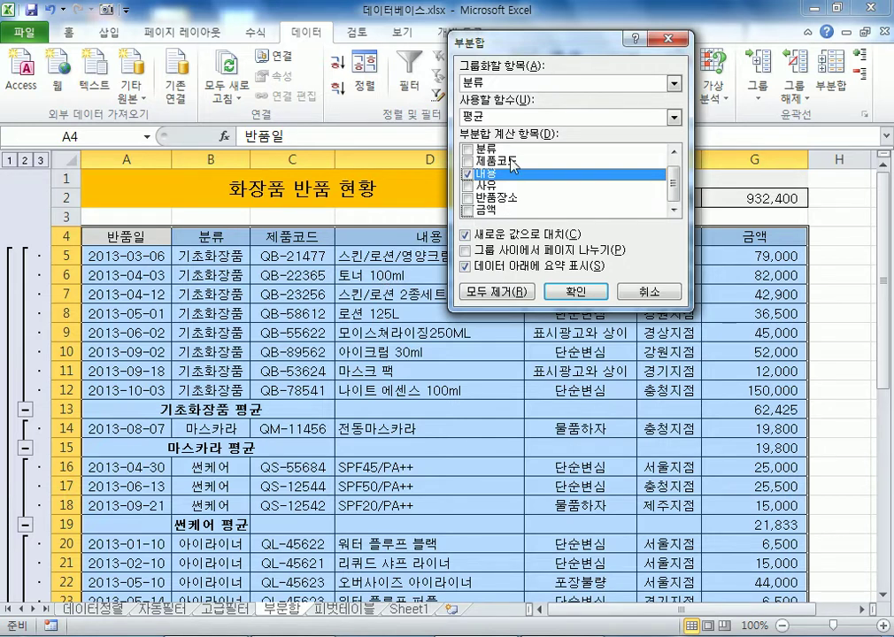
left_click(674, 116)
left_click(503, 142)
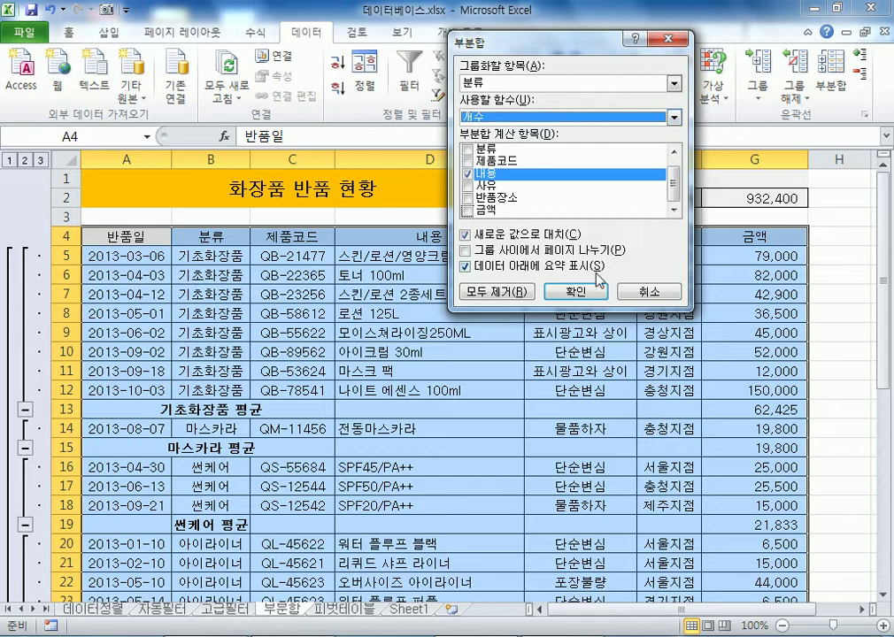
left_click(570, 292)
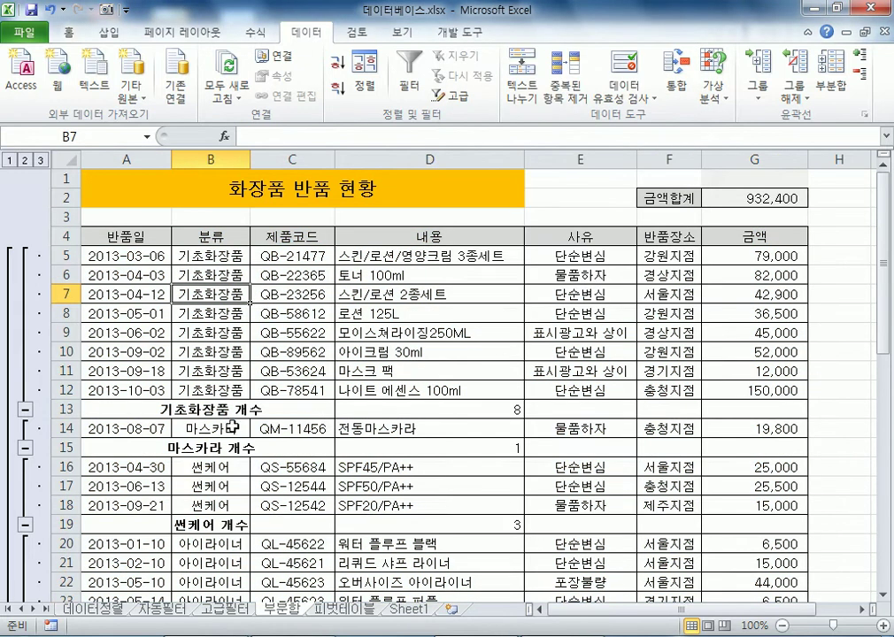
Examine the count subtotals of the 기초화장품, 아이라이너 and 클린징 groups down to the overall count row.
left_click(480, 410)
scroll(506, 396, "down", 5)
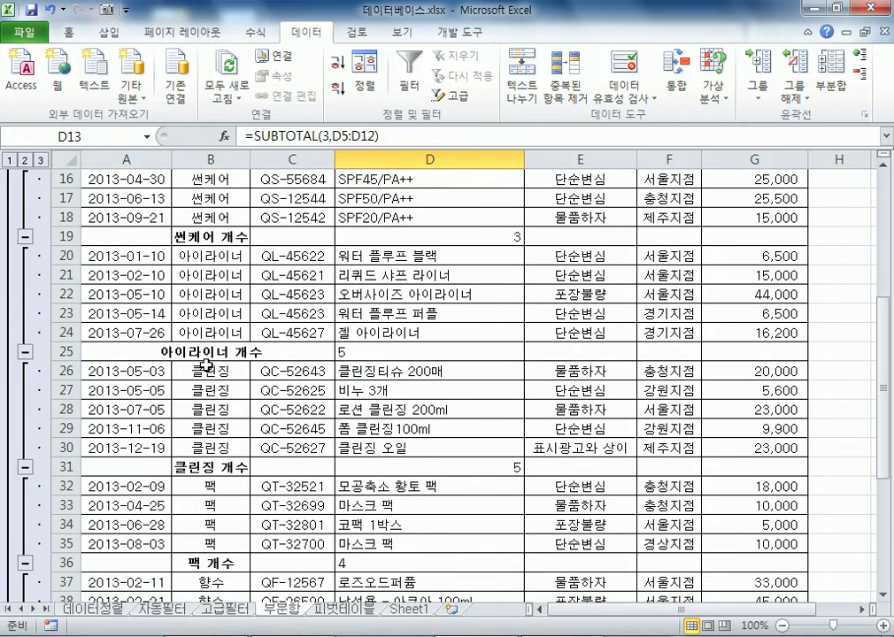
left_click(372, 353)
scroll(372, 352, "down", 2)
left_click(437, 354)
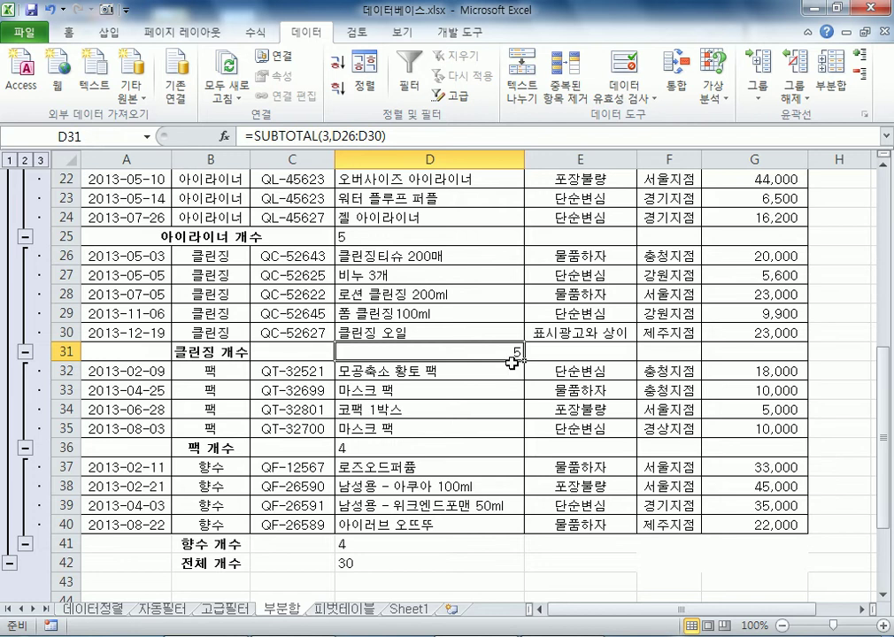
scroll(509, 359, "up", 7)
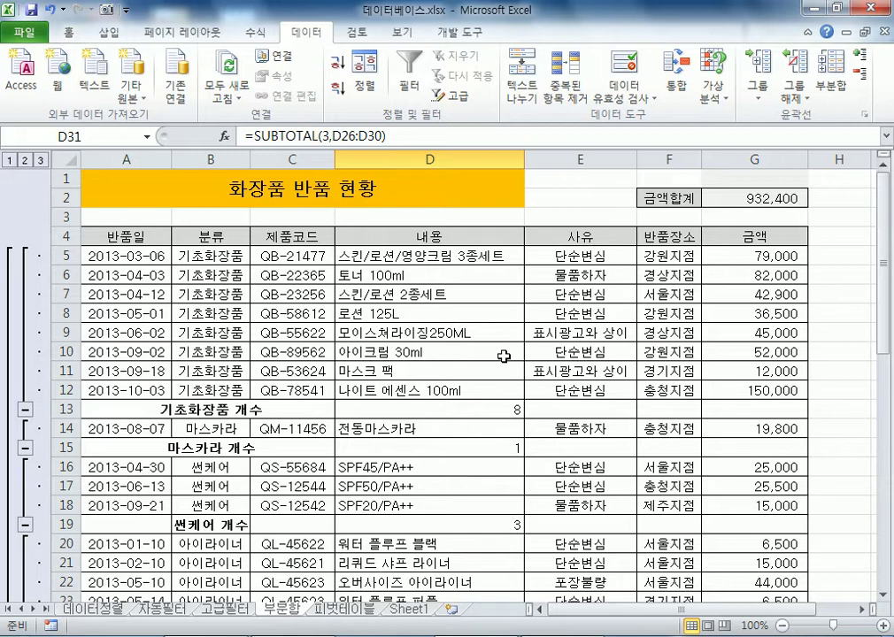
Replace the count subtotals with 합계 subtotals of 금액 only and review the resulting group summary rows.
left_click(831, 85)
left_click(468, 174)
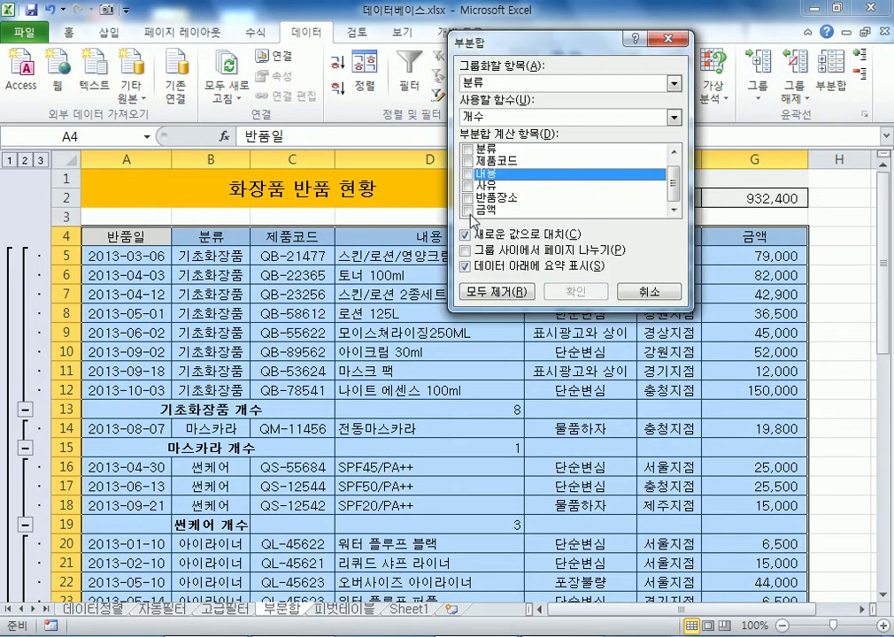
left_click(467, 210)
left_click(502, 117)
left_click(500, 133)
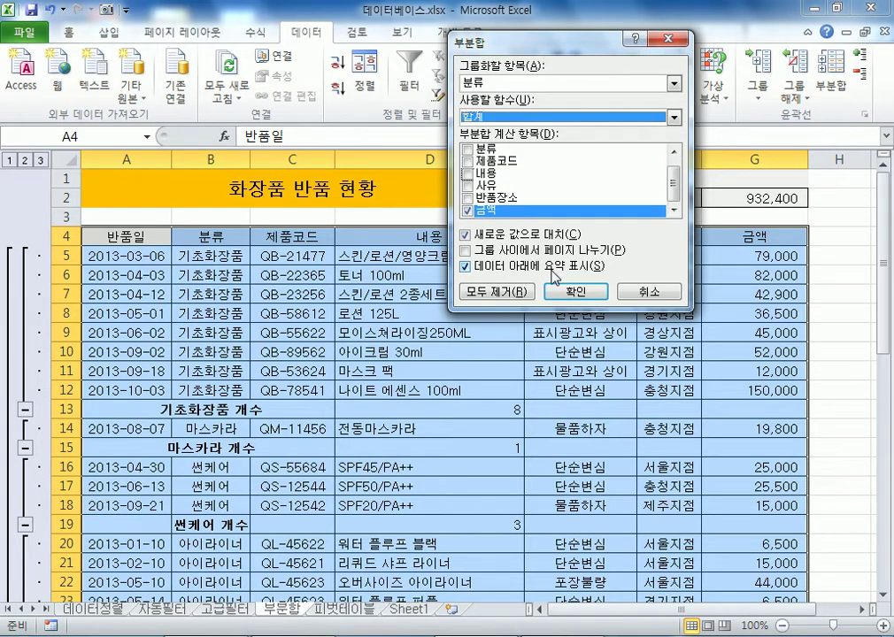
left_click(575, 292)
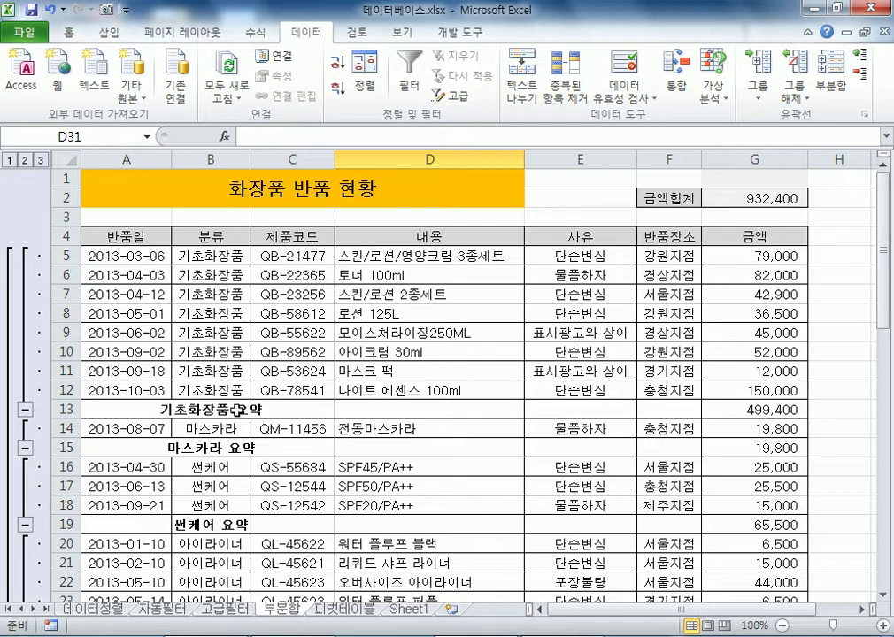
scroll(240, 400, "down", 3)
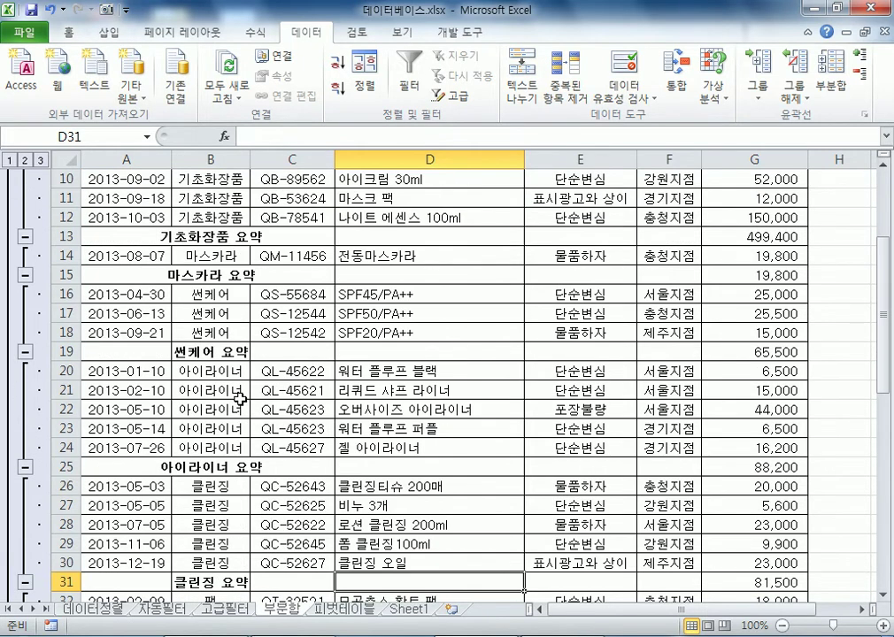
left_click(205, 237)
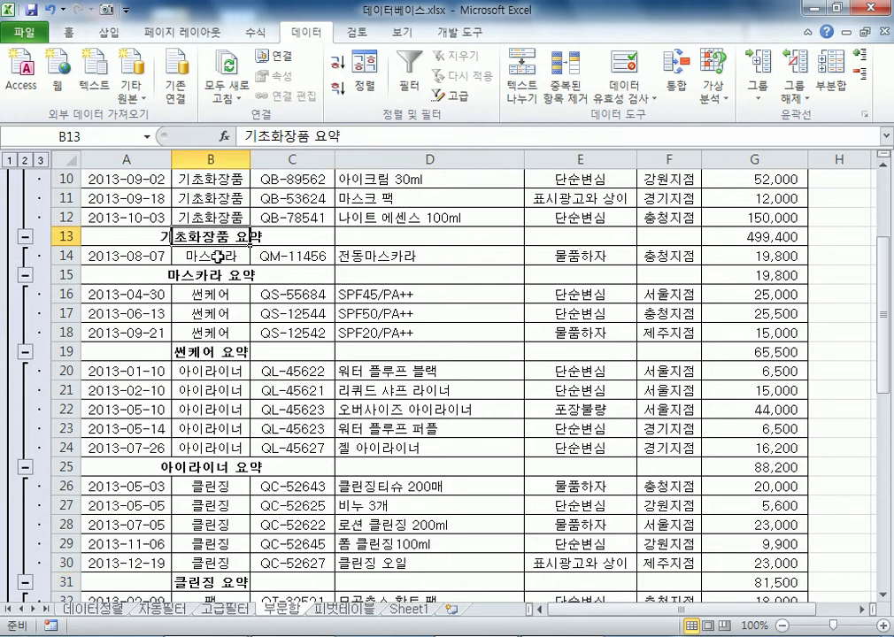
scroll(217, 256, "up", 3)
Add 내용 to the items summed alongside 금액 and check the 기초화장품 subtotal in the 내용 column.
left_click(830, 86)
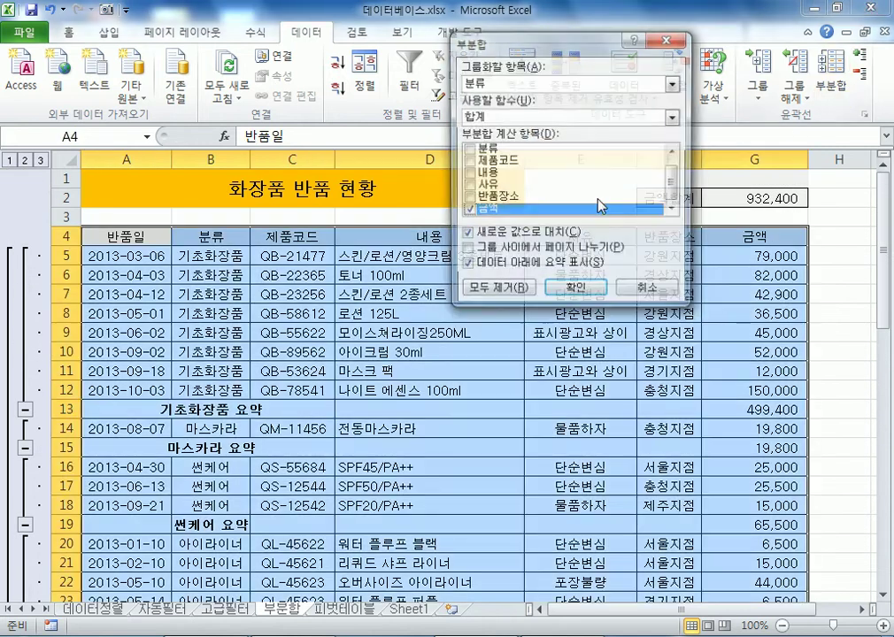
left_click(493, 174)
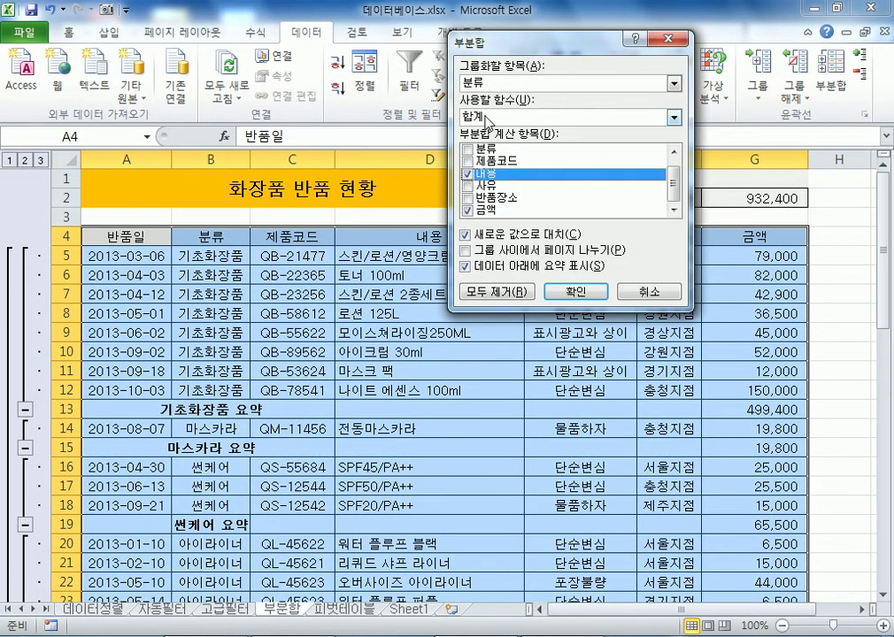
left_click(574, 291)
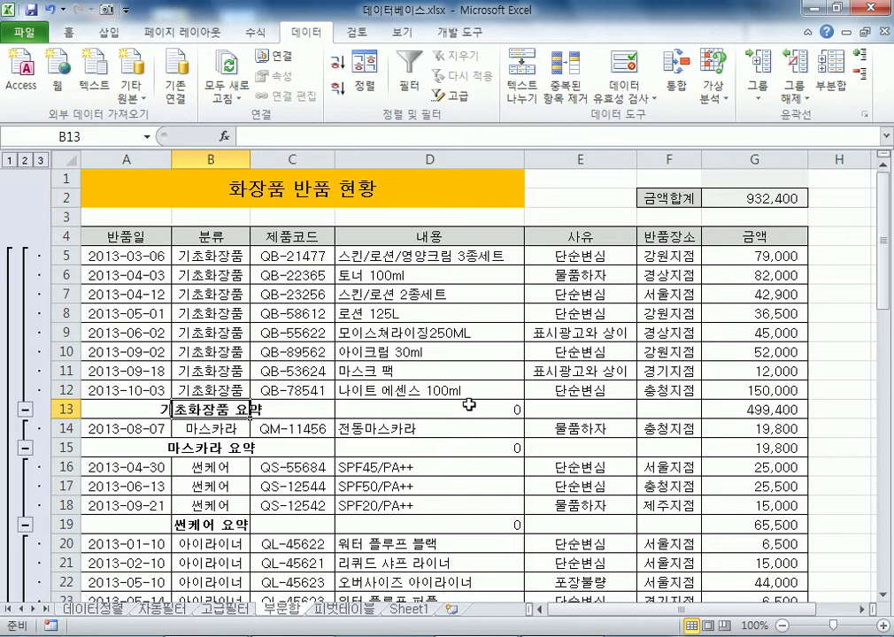
left_click(470, 407)
scroll(474, 407, "down", 3)
scroll(476, 410, "up", 3)
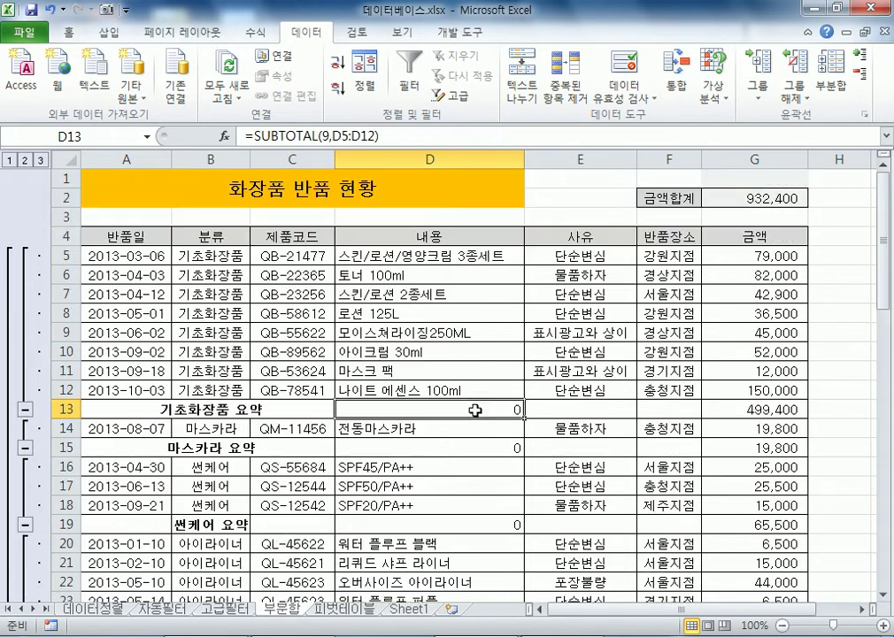
Exclude 내용 so the subtotals sum only 금액, and review the summary rows through the 총합계 row.
left_click(830, 71)
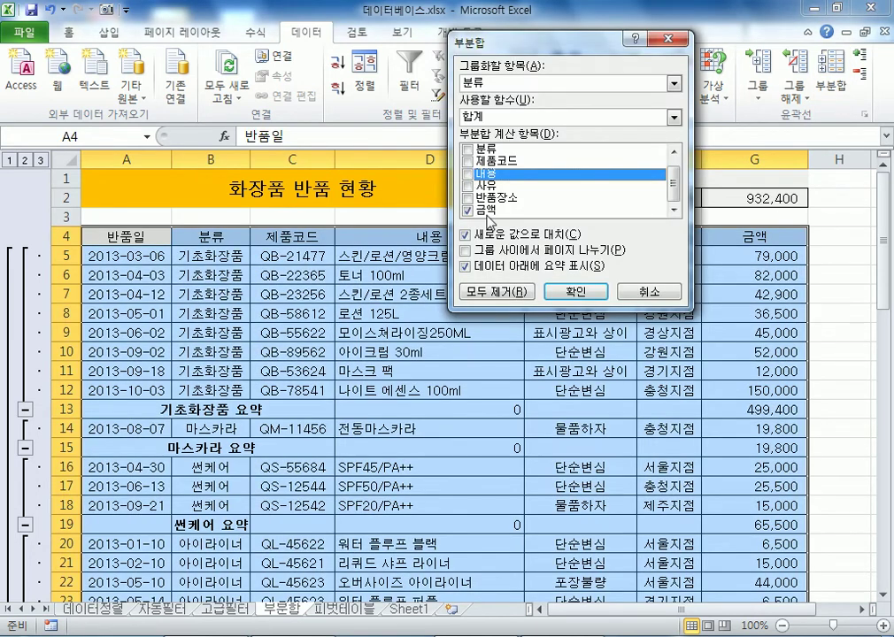
left_click(486, 211)
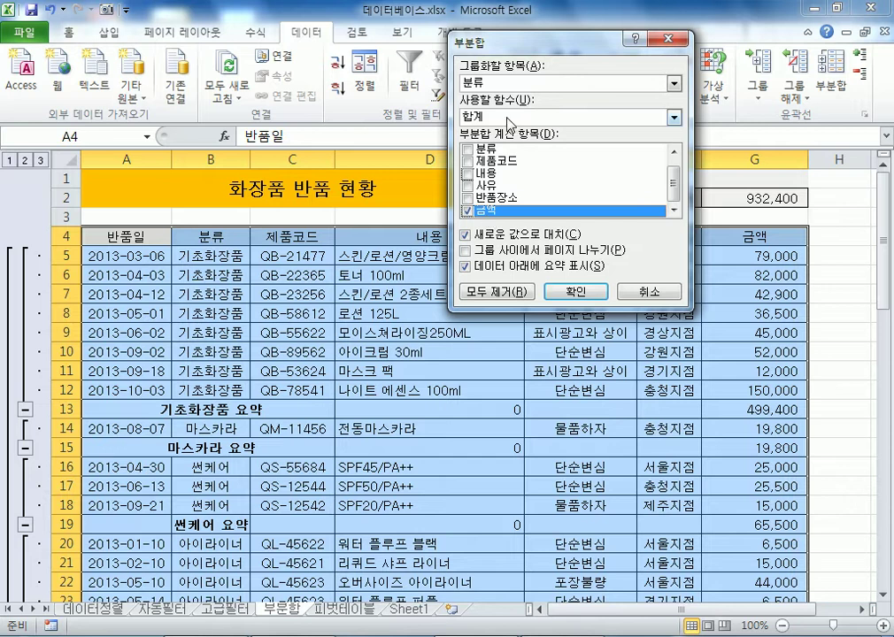
left_click(577, 292)
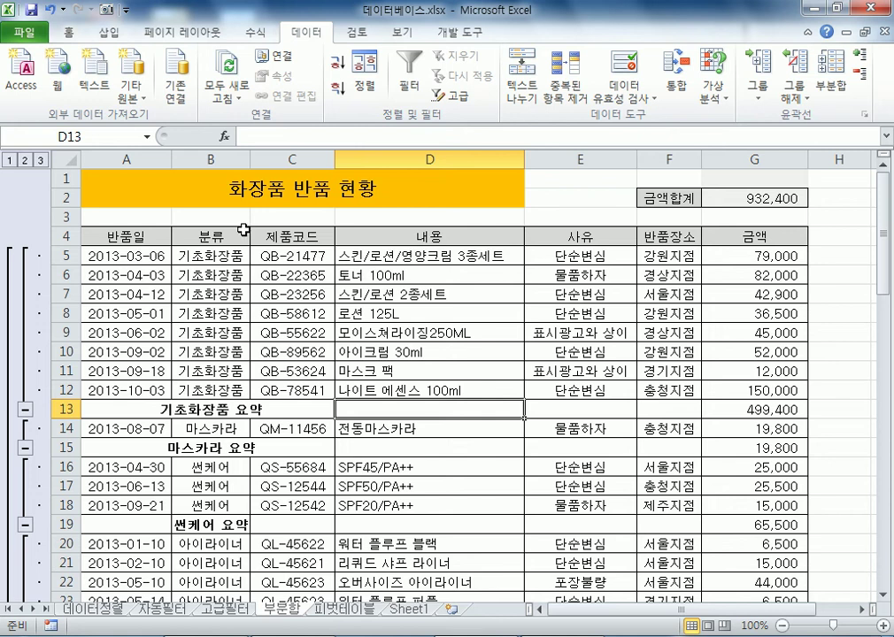
scroll(232, 341, "down", 12)
scroll(221, 333, "up", 1)
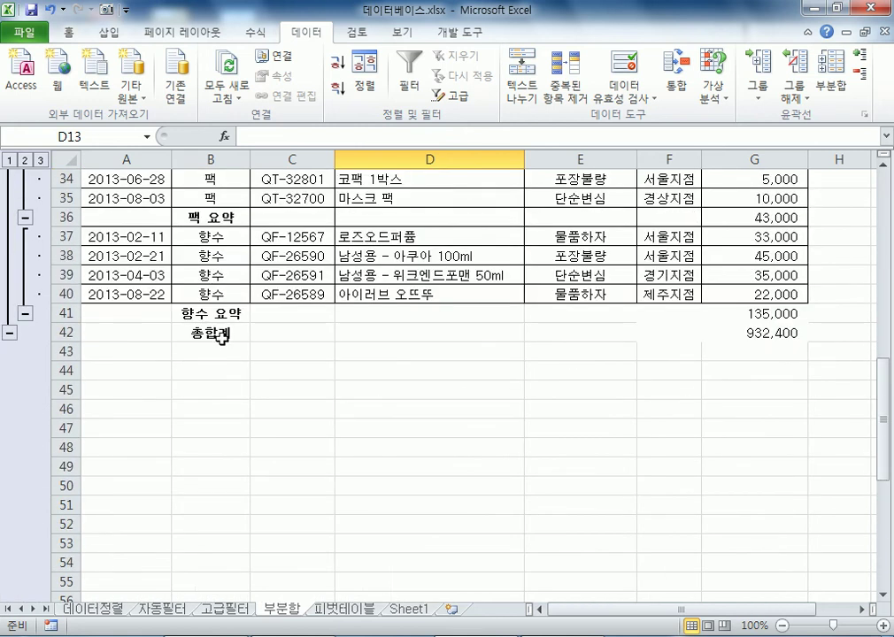
left_click(221, 333)
scroll(251, 357, "down", 1)
scroll(252, 358, "up", 10)
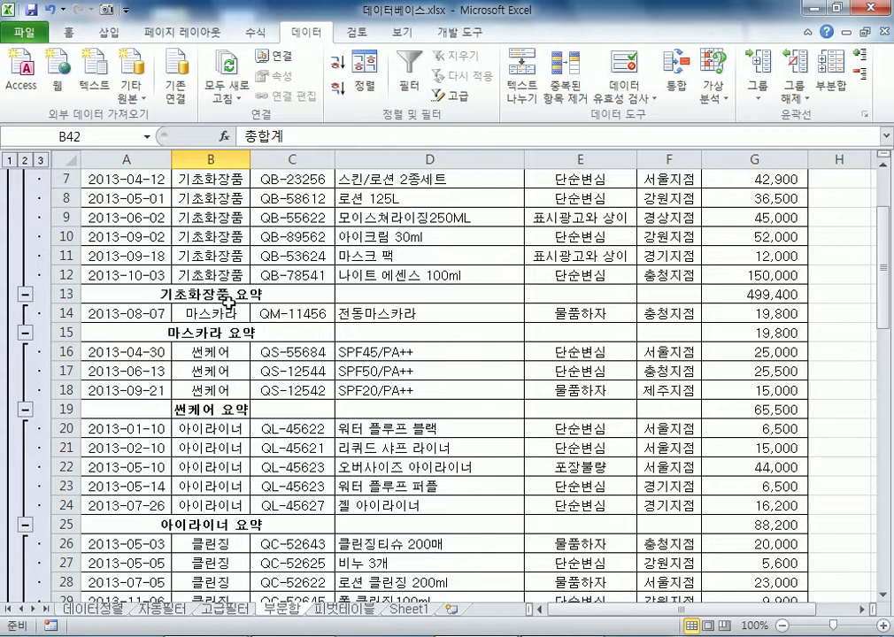
Remove all subtotals from the returns table.
left_click(826, 73)
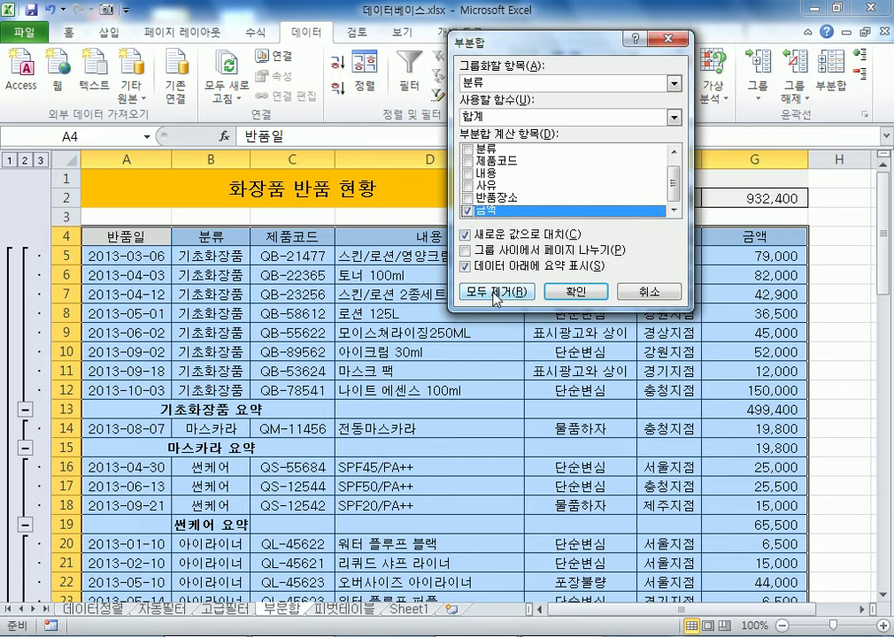
left_click(496, 291)
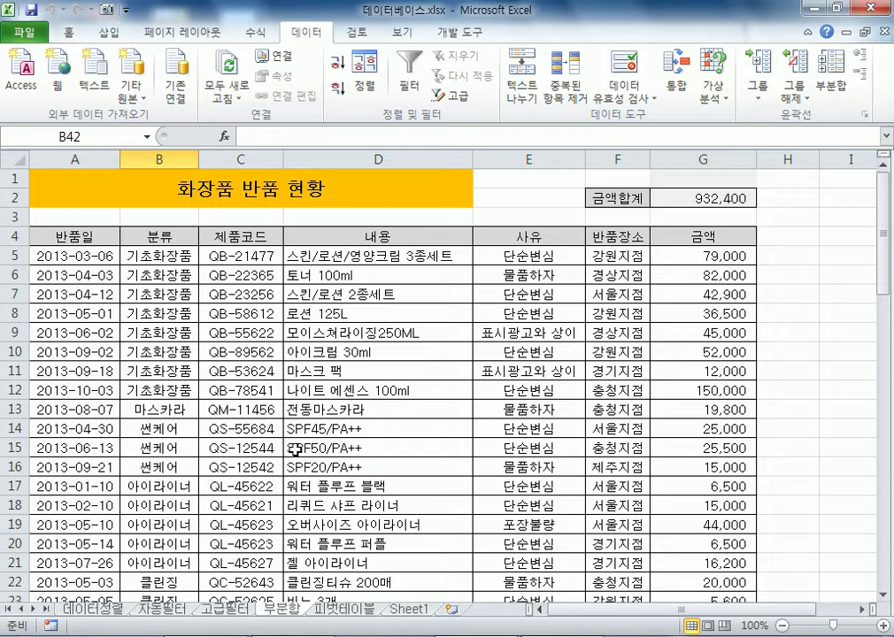
Switch to the Notepad note and highlight 그룹별 in the subtotal definition.
left_click(226, 636)
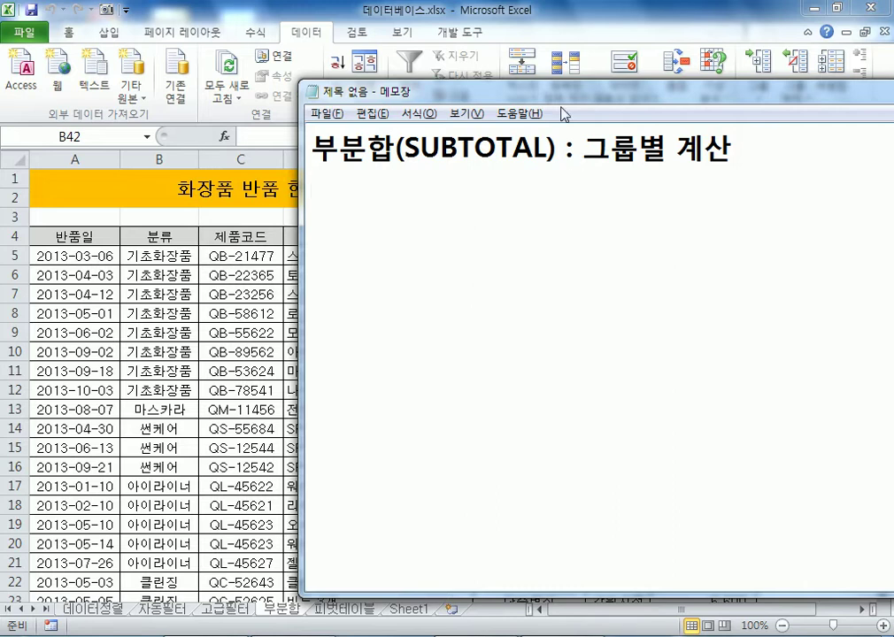
left_click_drag(558, 99, 475, 91)
left_click_drag(499, 140, 584, 141)
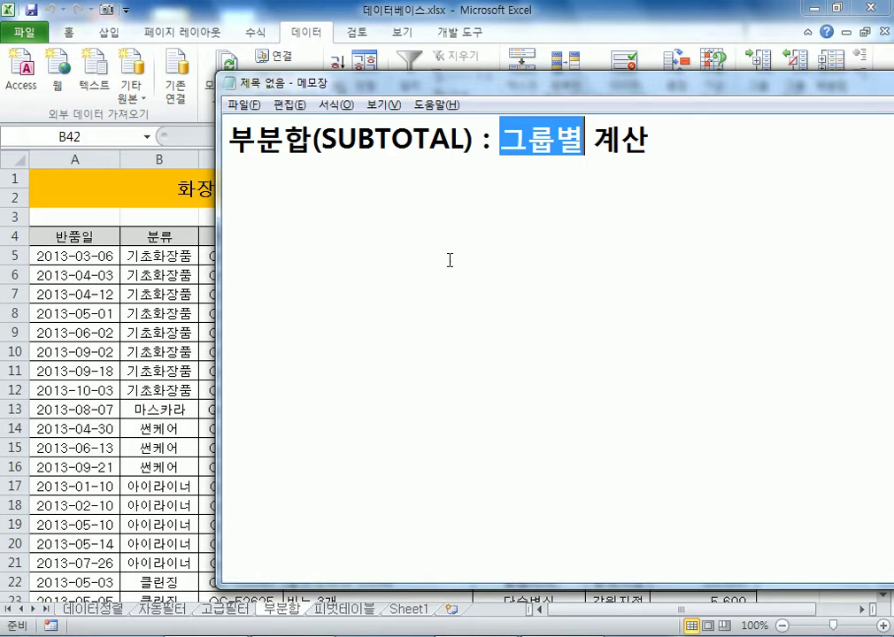
Switch back to the workbook and sort the returns table by 반품장소, trying descending order before settling on ascending.
left_click(172, 271)
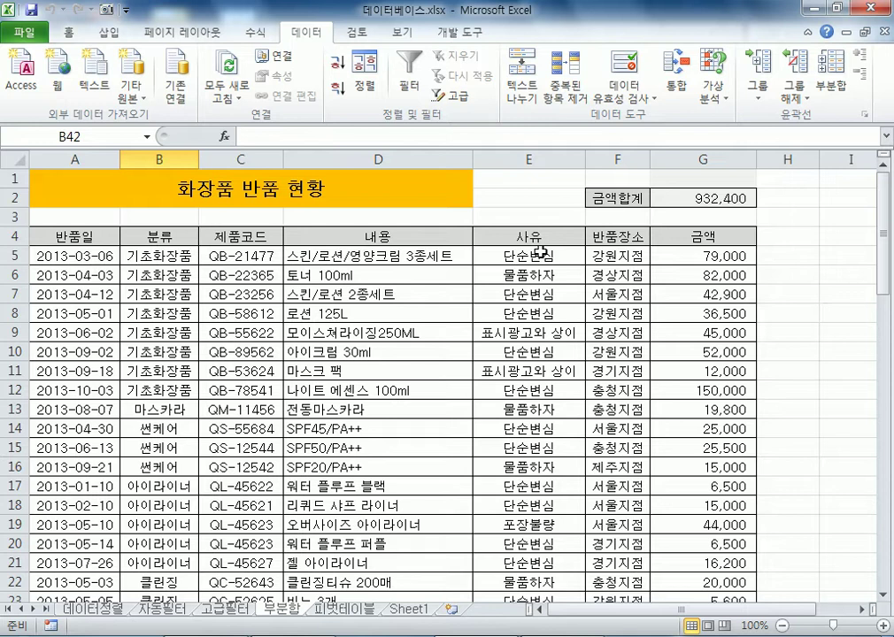
left_click(609, 255)
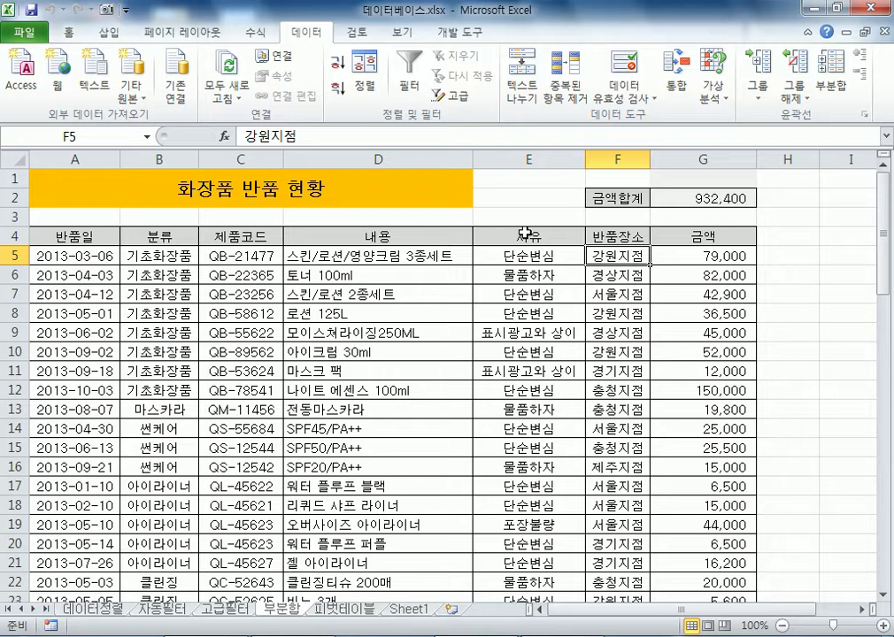
left_click_drag(625, 235, 620, 425)
left_click(623, 275)
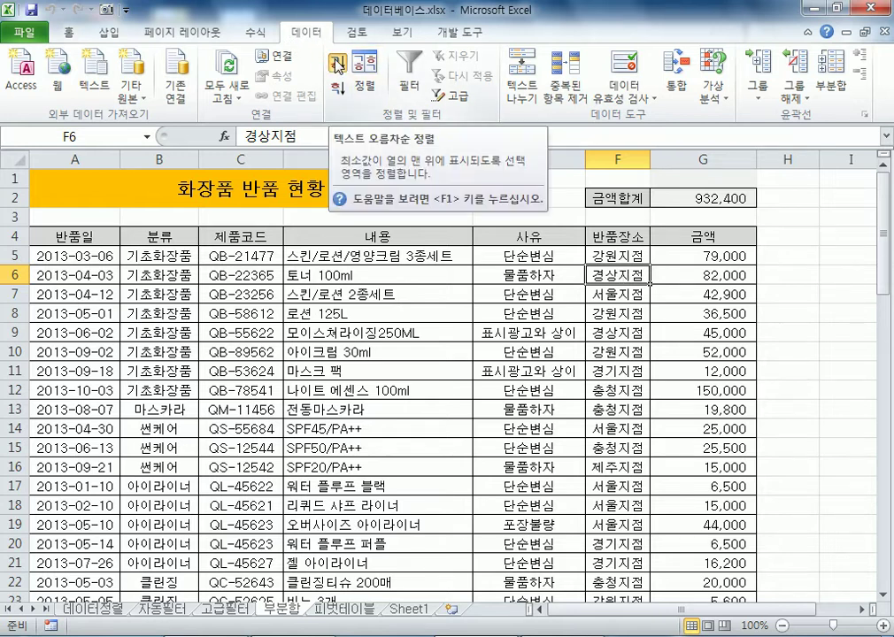
left_click(335, 60)
left_click(338, 92)
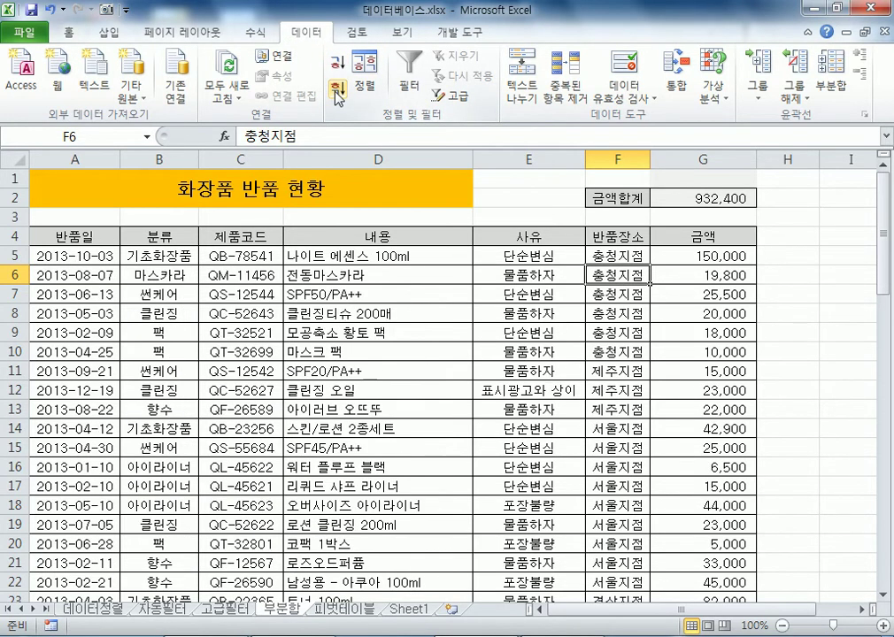
left_click(336, 67)
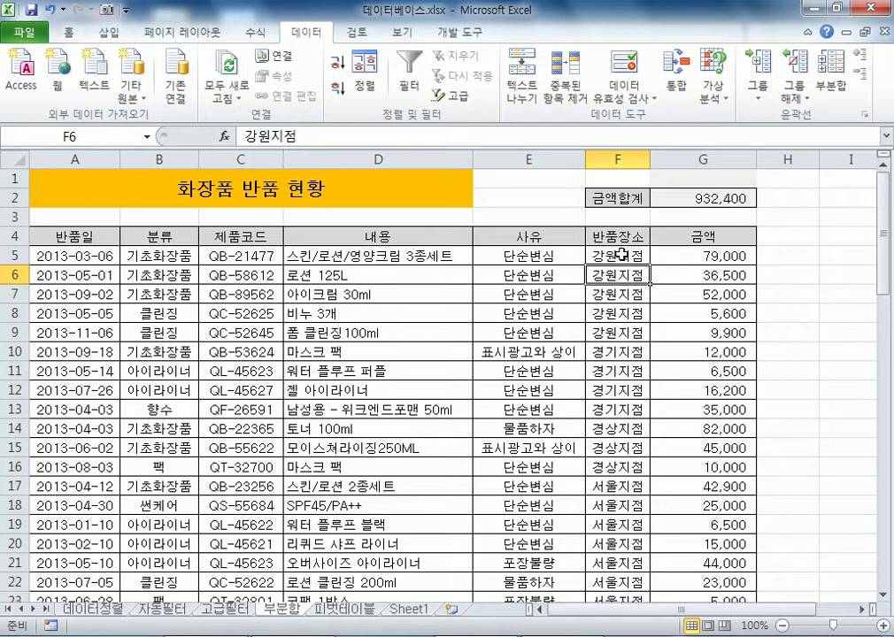
Look through the sorted 반품장소 column to examine how the rows are grouped by branch.
left_click_drag(625, 255, 602, 409)
left_click(611, 353)
scroll(601, 413, "down", 4)
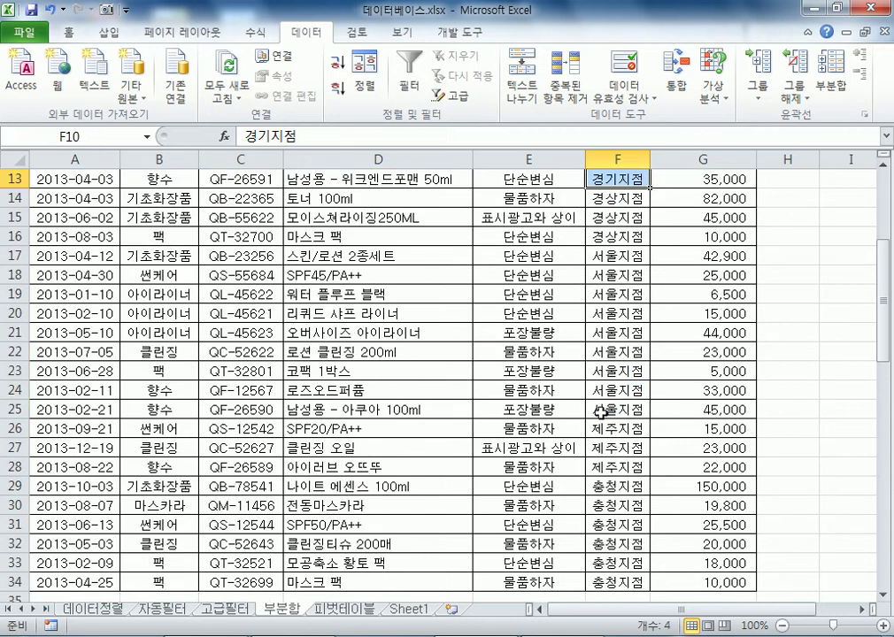
scroll(602, 412, "down", 4)
scroll(557, 368, "up", 4)
scroll(523, 358, "up", 3)
left_click(619, 218)
scroll(595, 266, "up", 1)
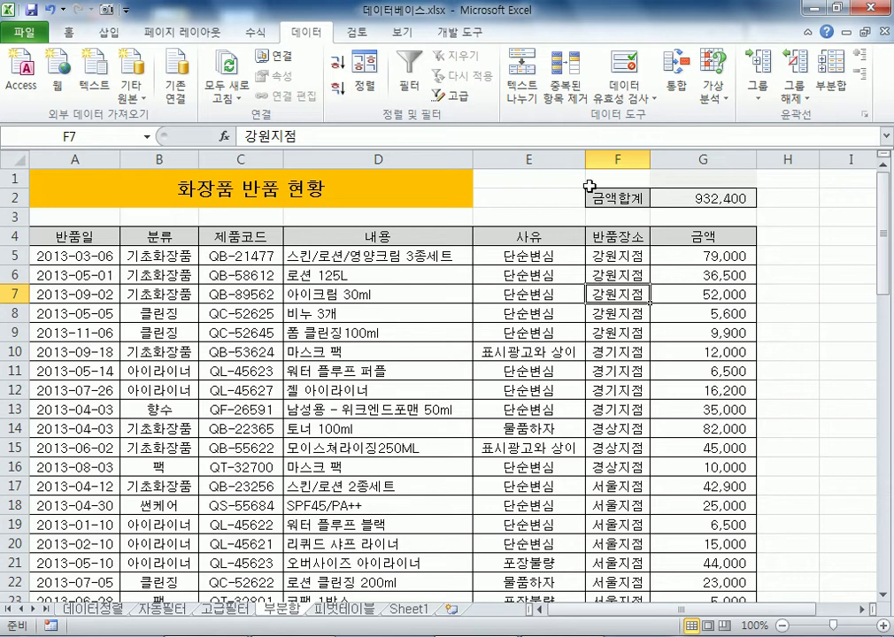
Start a subtotal on the returns table with 반품장소 as the grouping item, keeping 합계 as function and 금액 as calculated item.
left_click(852, 76)
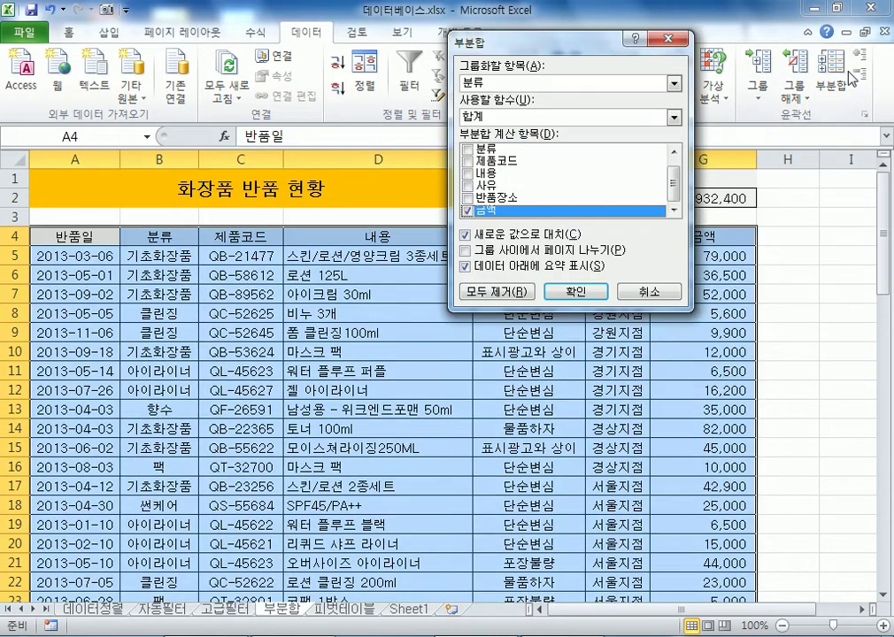
left_click_drag(528, 50, 316, 183)
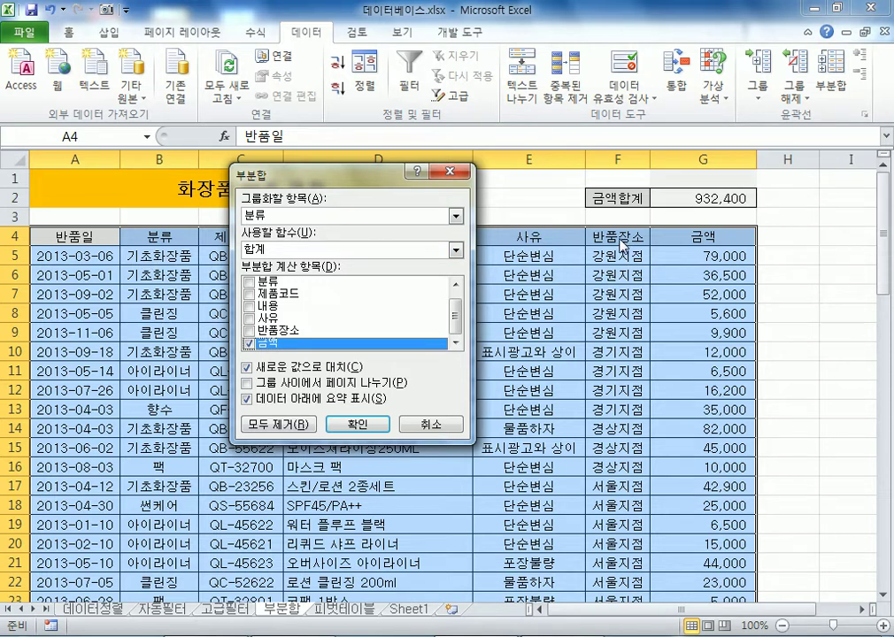
left_click(265, 215)
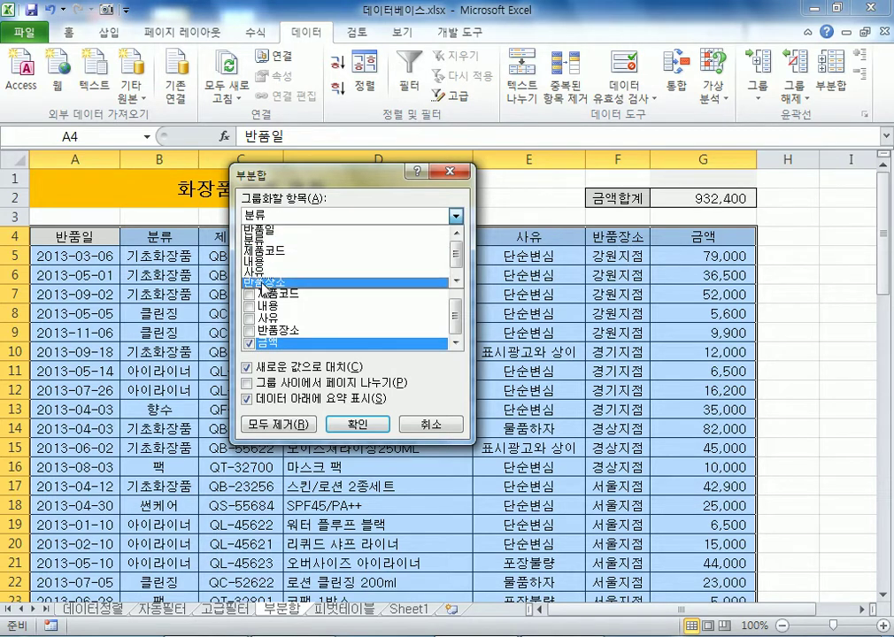
left_click(262, 283)
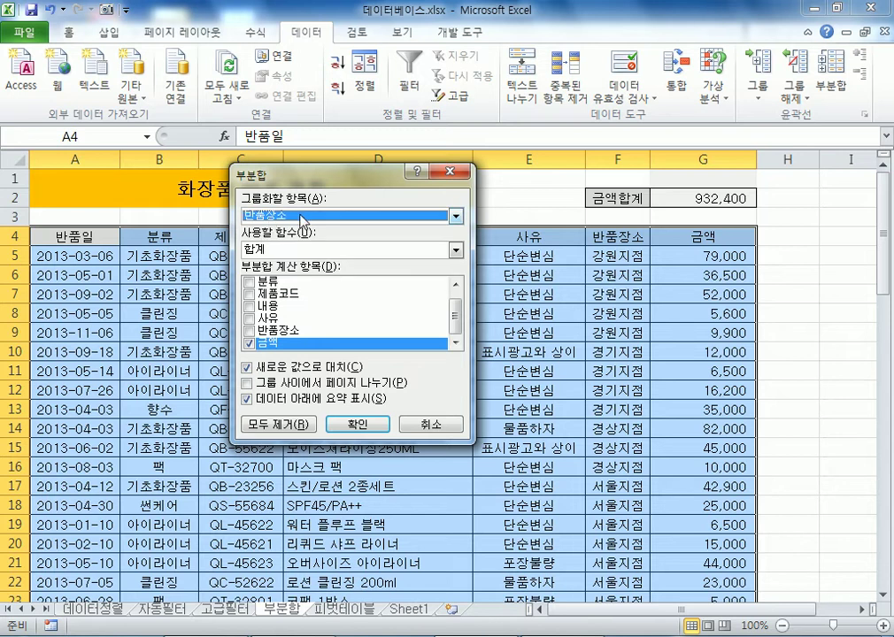
left_click_drag(365, 173, 380, 53)
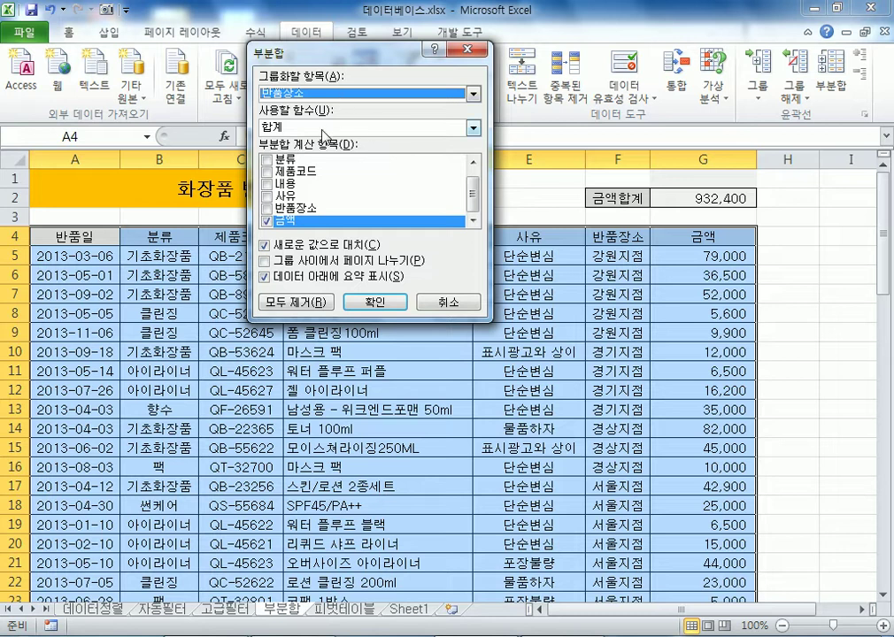
left_click(316, 224)
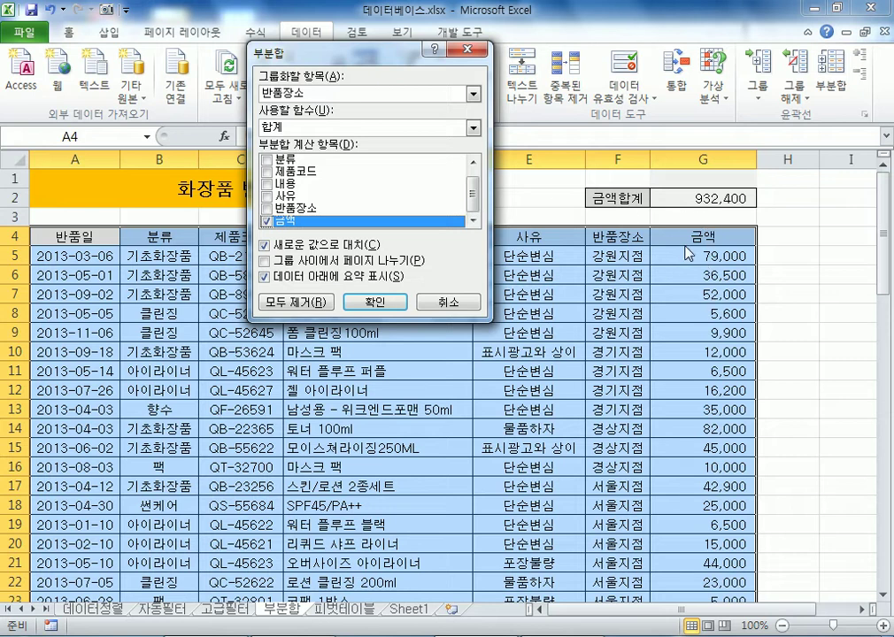
Apply 개수 subtotals calculated on 반품장소 instead of 금액, and check the 강원지점 and 경기지점 count rows.
left_click(474, 128)
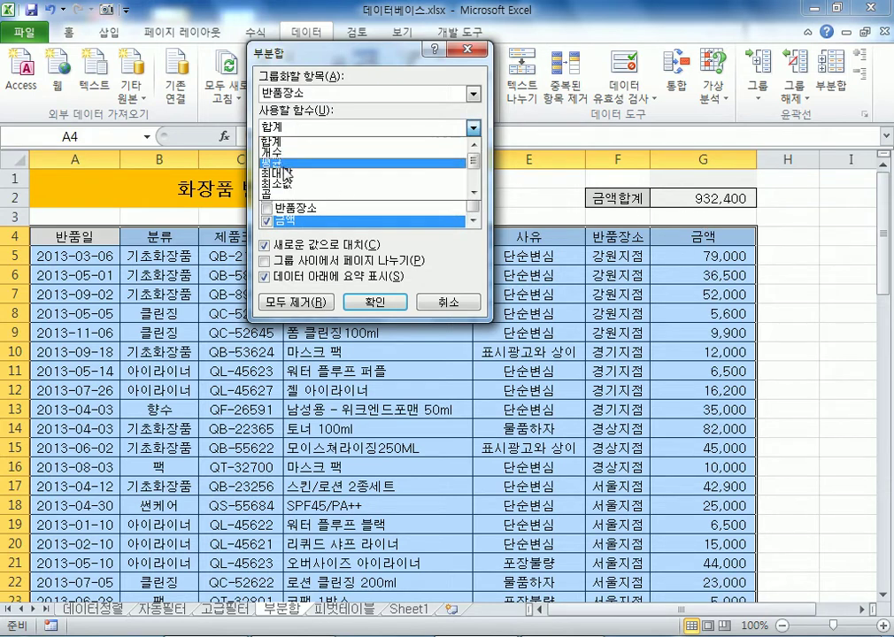
left_click(300, 223)
left_click(267, 222)
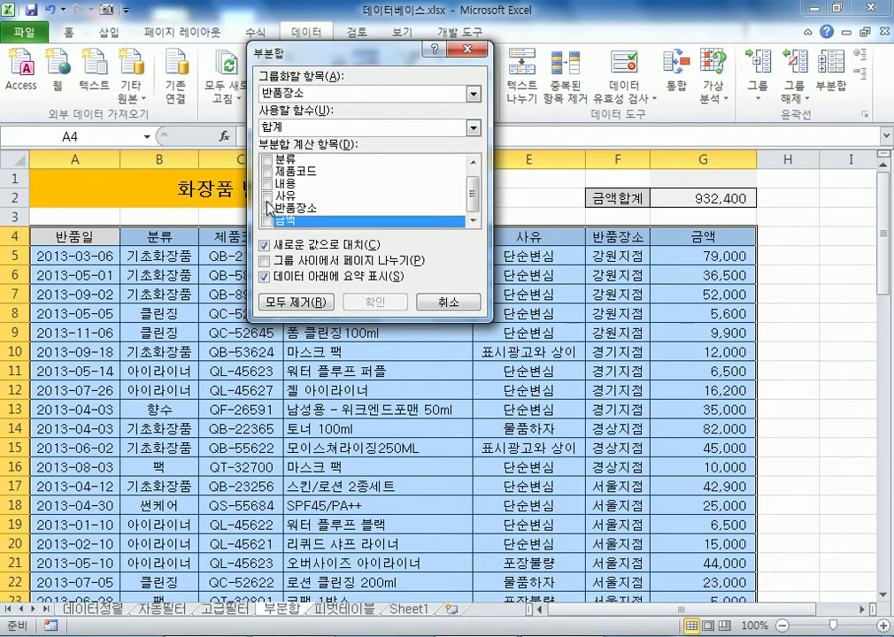
left_click(266, 209)
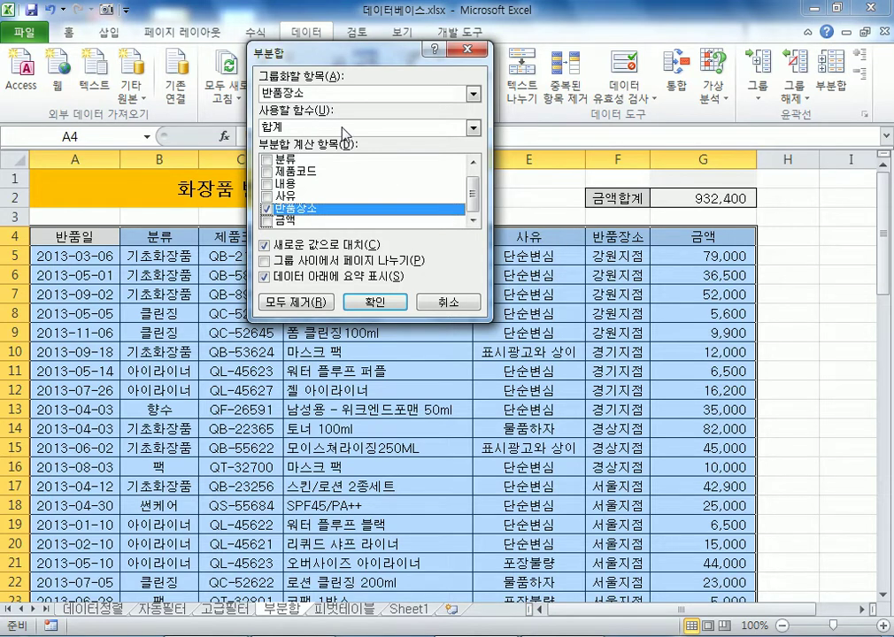
left_click(301, 128)
left_click(322, 154)
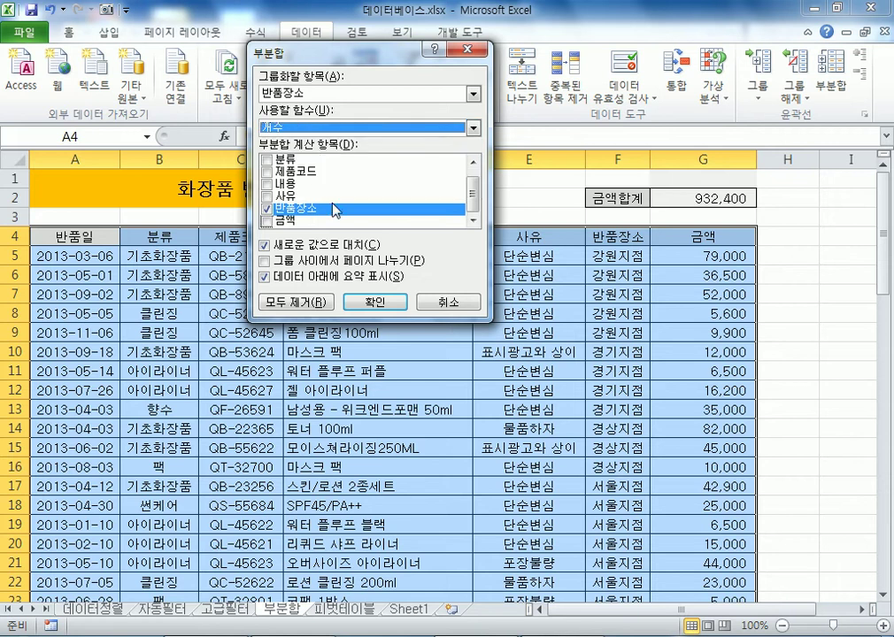
left_click(375, 304)
left_click(669, 293)
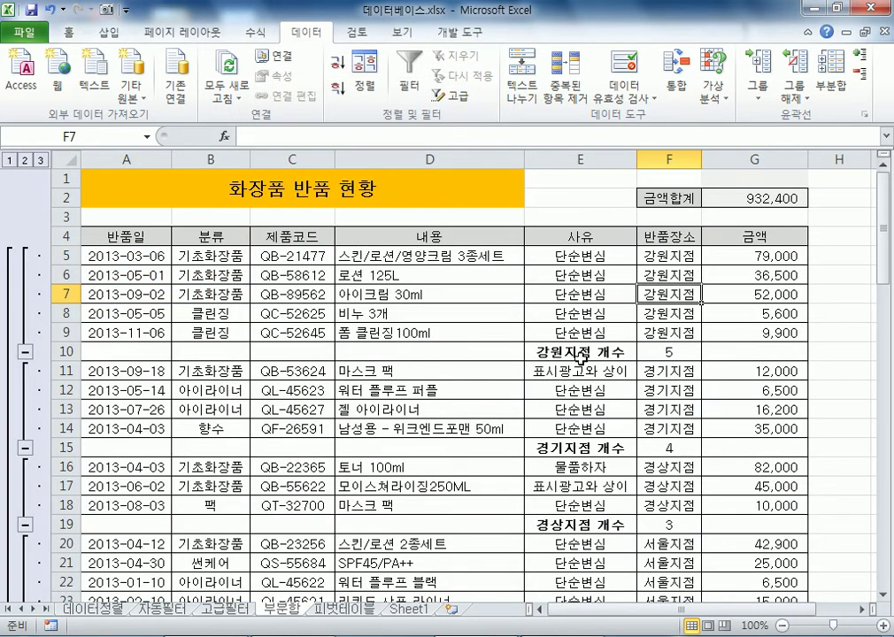
left_click(682, 353)
left_click(604, 448)
left_click(672, 450)
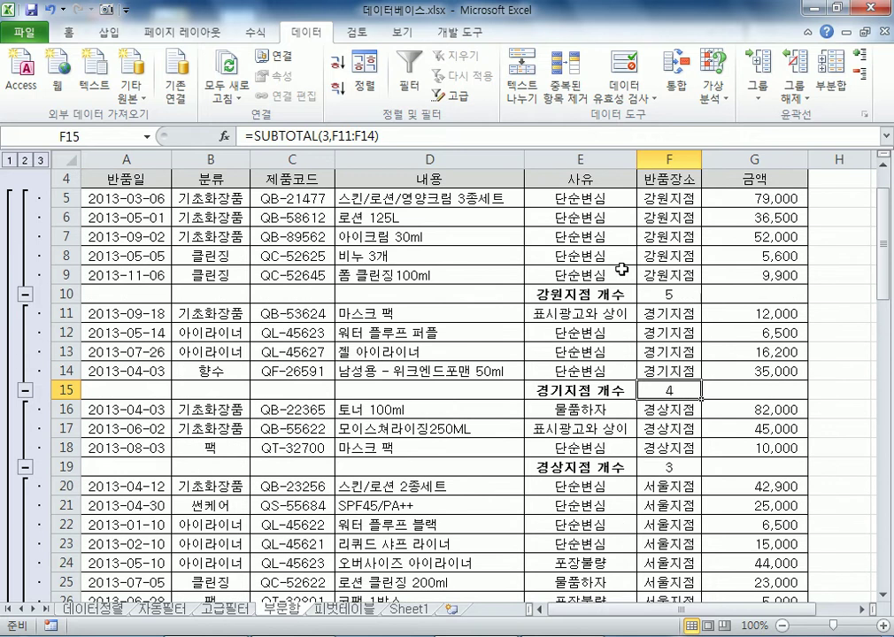
scroll(840, 71, "down", 1)
Replace the subtotals with the 평균 of 금액 for each 반품장소, and review the summary rows through 전체 평균.
left_click(839, 71)
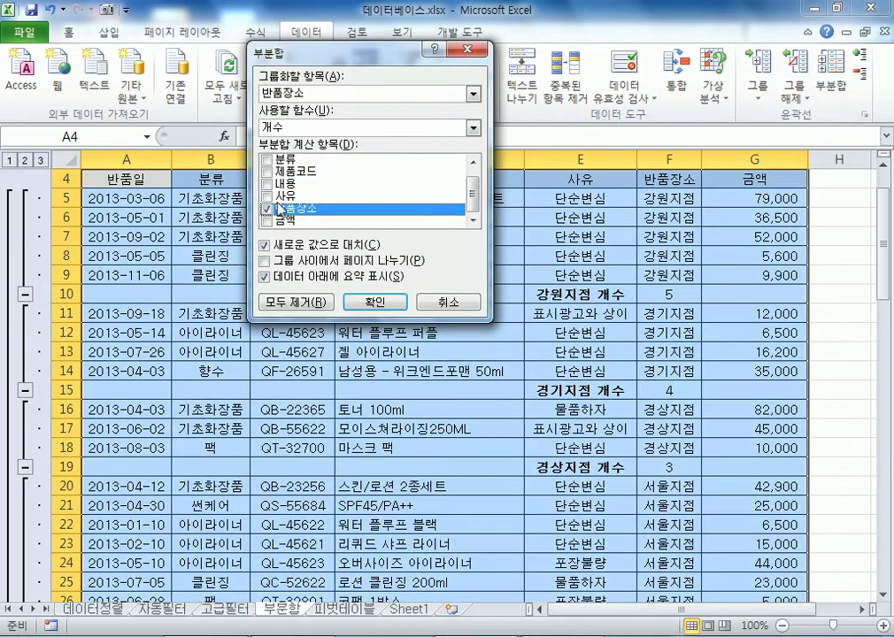
left_click(267, 210)
left_click(267, 222)
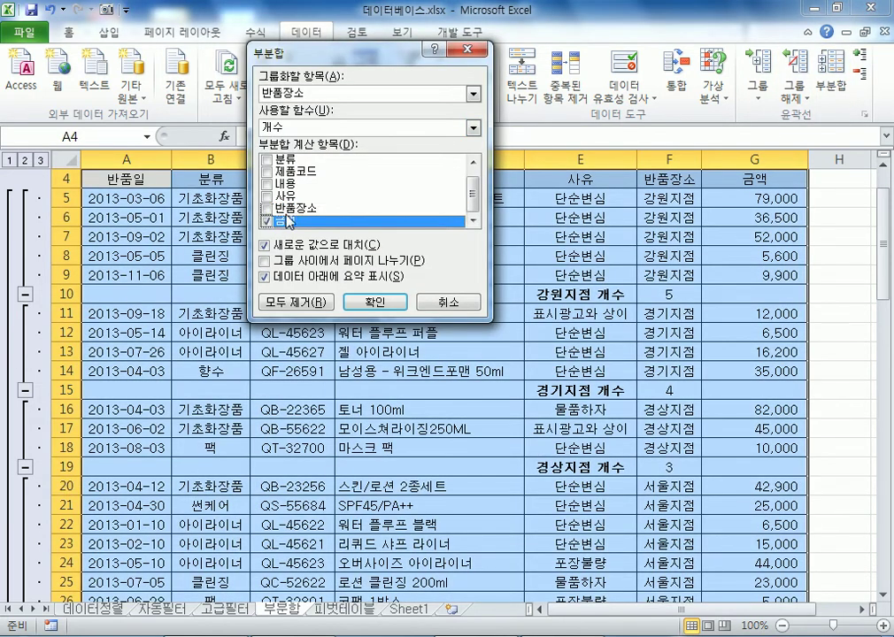
left_click(288, 223)
left_click(292, 128)
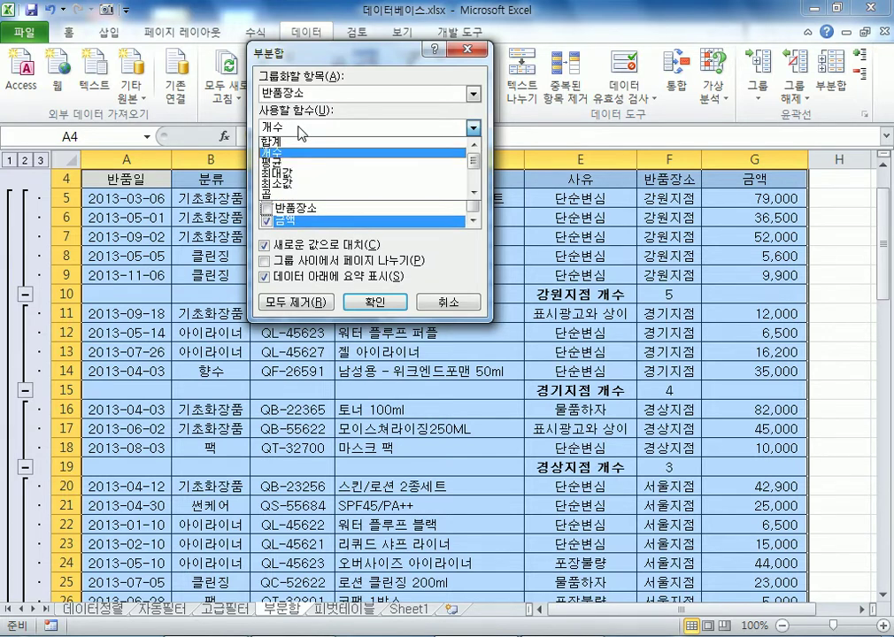
left_click(289, 165)
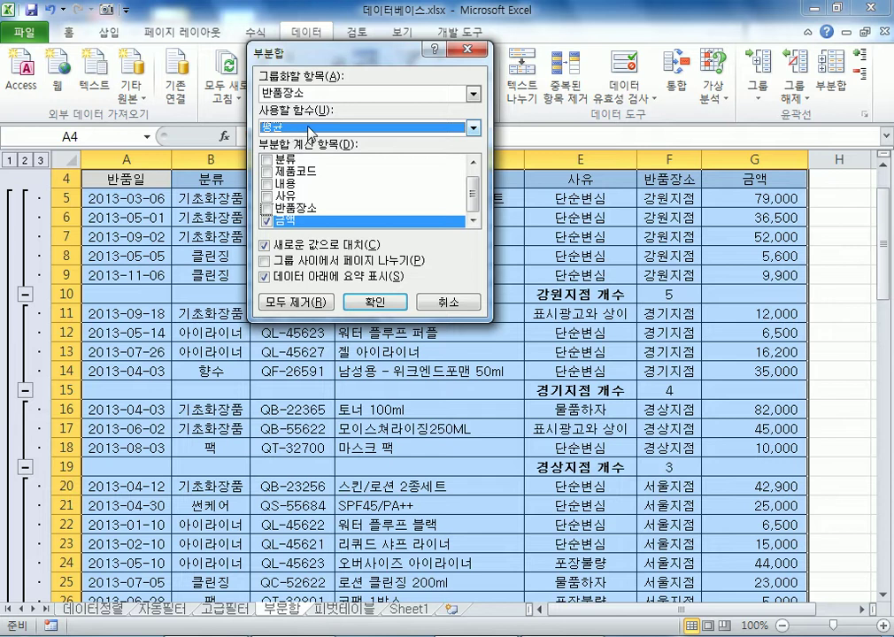
left_click_drag(289, 55, 481, 101)
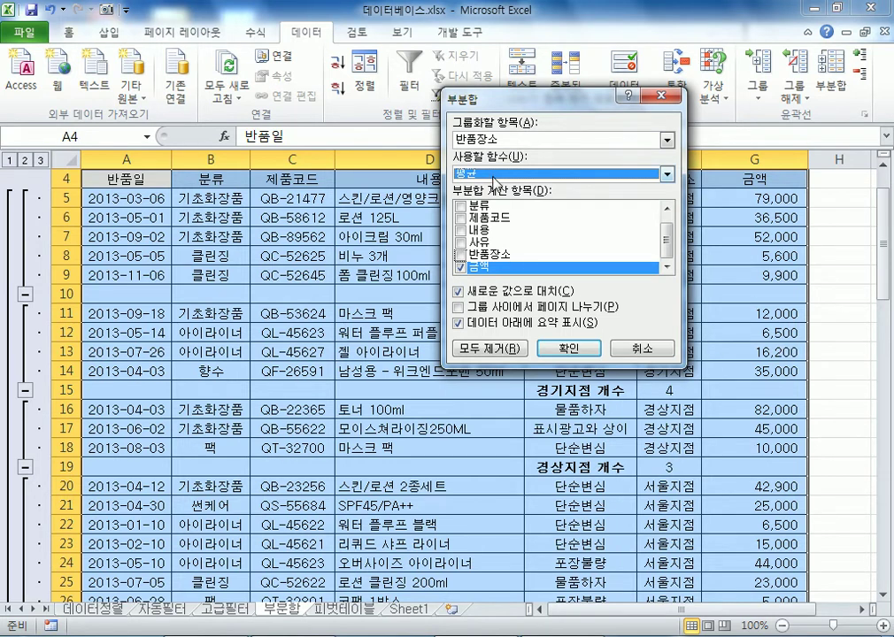
left_click(568, 349)
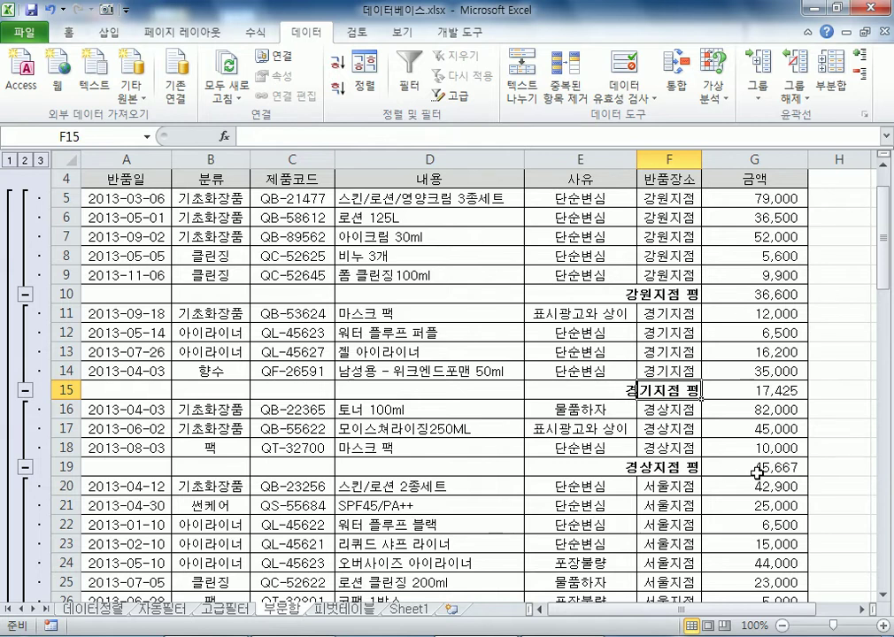
scroll(757, 473, "down", 8)
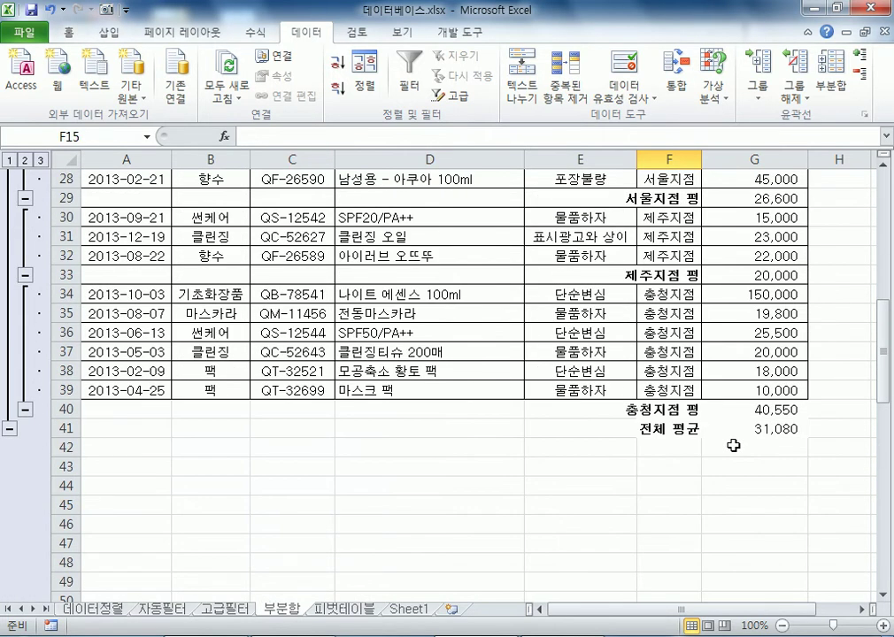
scroll(319, 202, "up", 4)
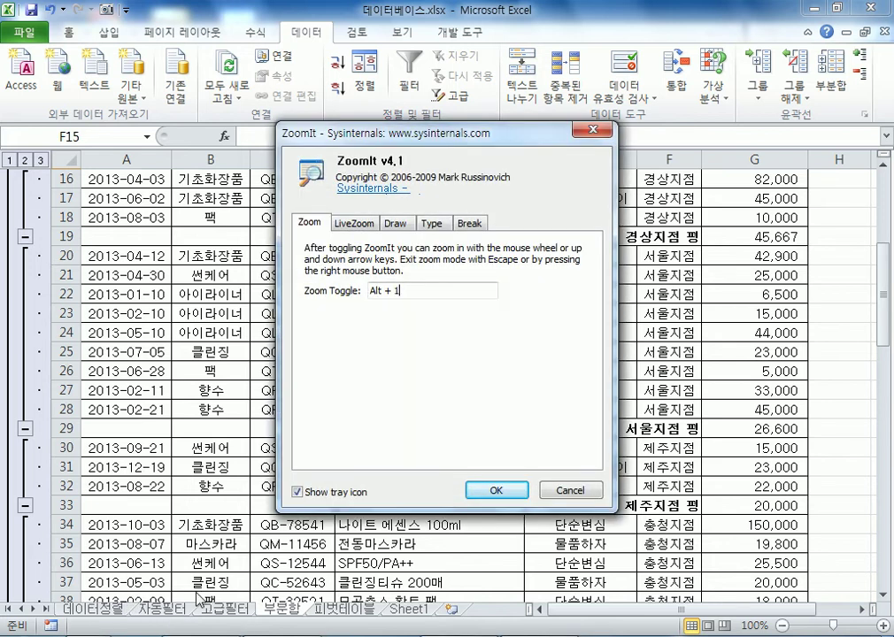
Magnify the screen with ZoomIt, mark the outline level numbers and the collapse symbol of row 19, and leave the zoom mode.
left_click(481, 489)
key("alt+1")
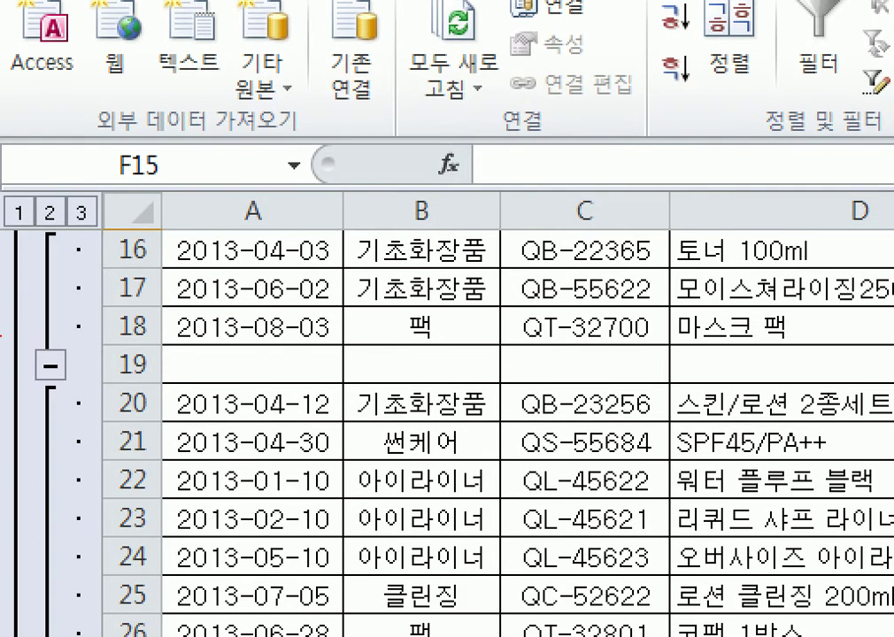
left_click(51, 339)
mouse_move(13, 251)
left_mouse_down()
mouse_move(2, 234)
mouse_move(66, 174)
mouse_move(113, 217)
mouse_move(8, 250)
left_mouse_up()
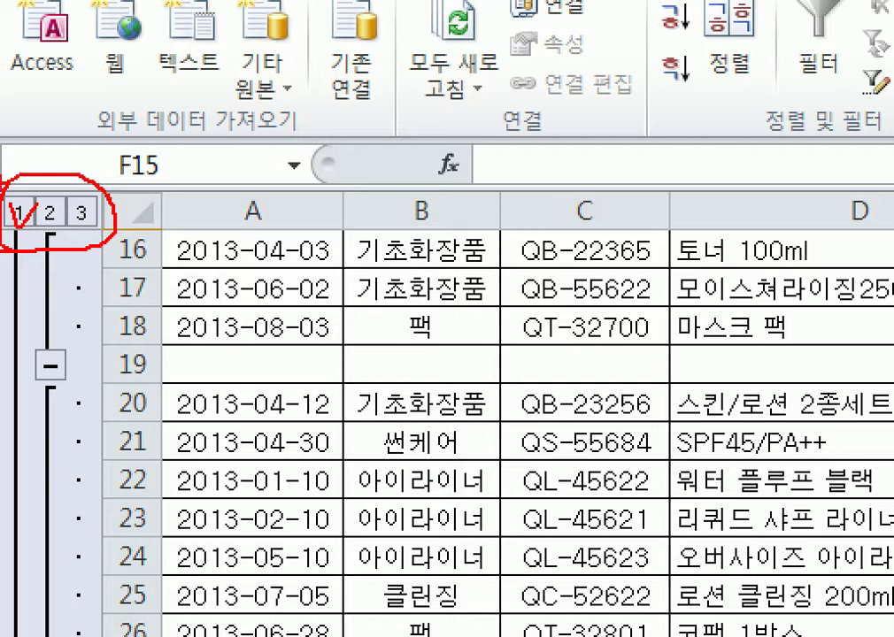
left_click_drag(39, 205, 53, 221)
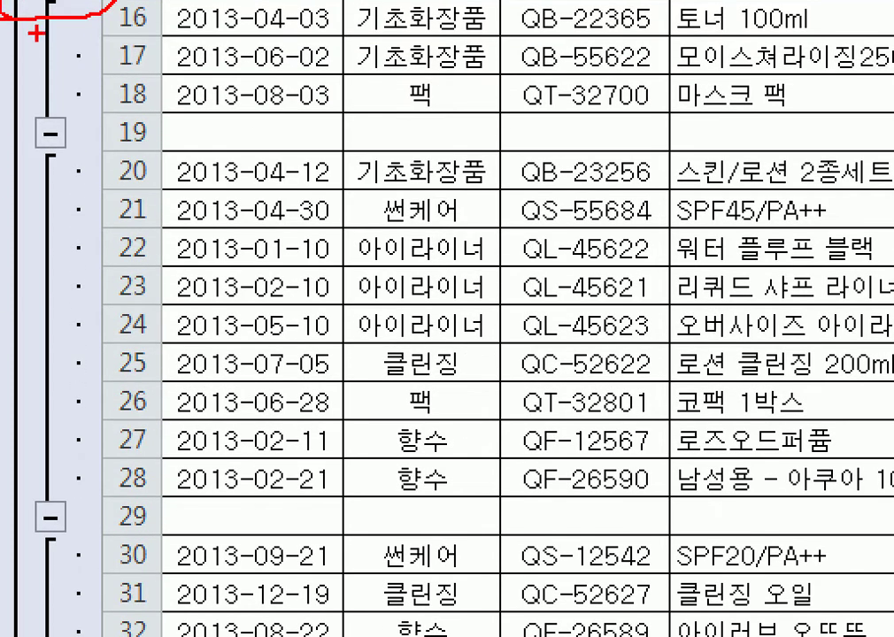
mouse_move(58, 161)
left_mouse_down()
mouse_move(12, 110)
mouse_move(62, 99)
mouse_move(62, 158)
left_mouse_up()
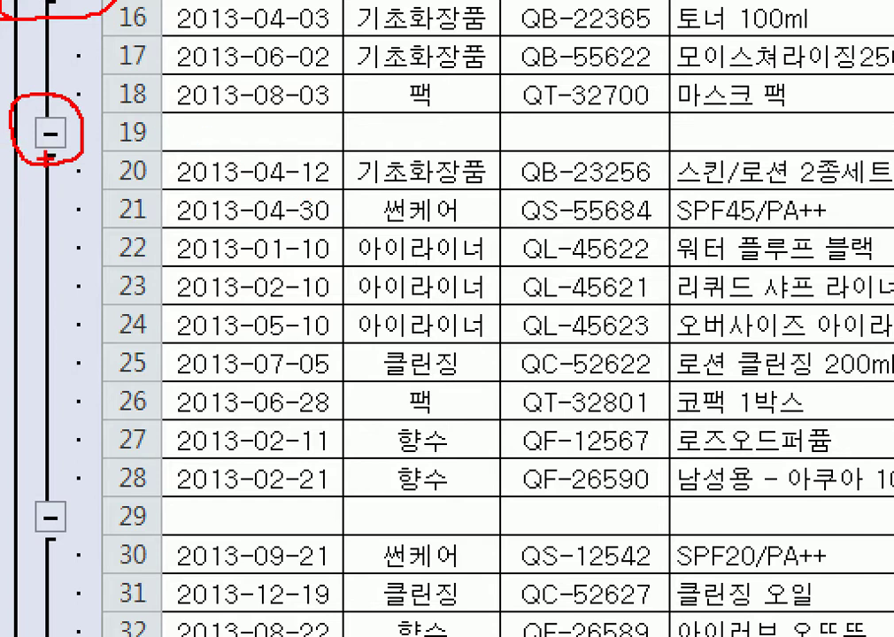
key("Escape")
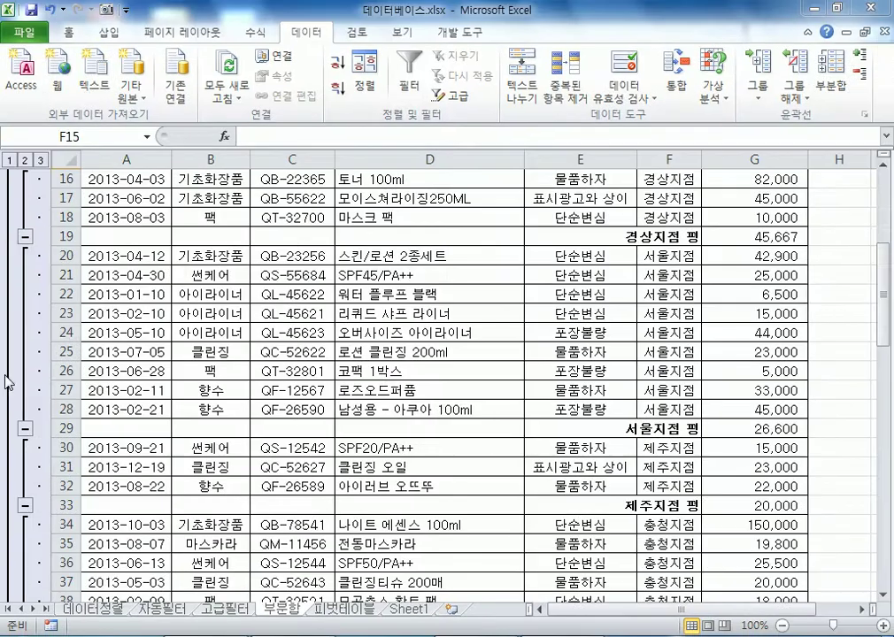
Collapse the 경상지점, 서울지점, 제주지점 and 충청지점 groups, and collapse the whole outline to the 전체 평균 row.
left_click(26, 236)
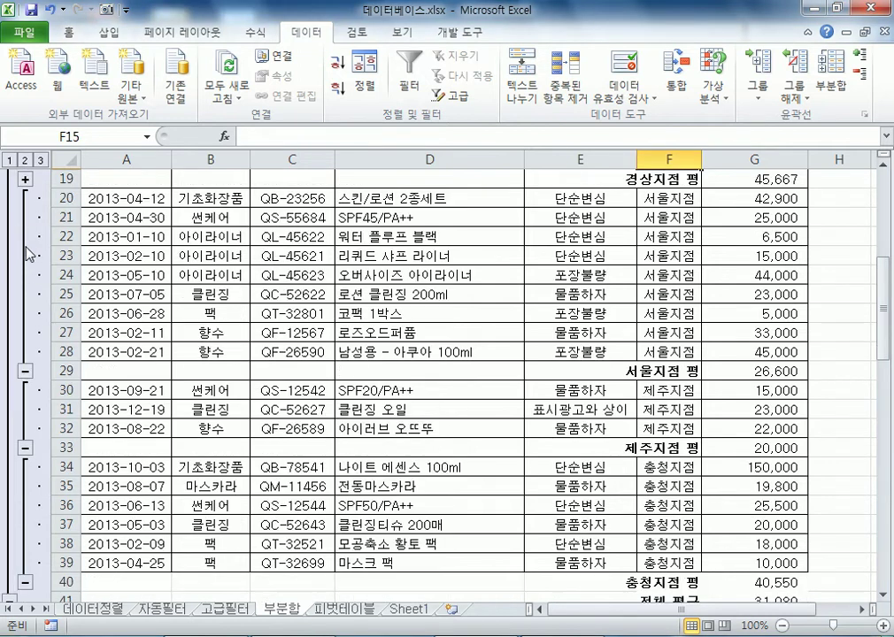
left_click(25, 371)
left_click(22, 230)
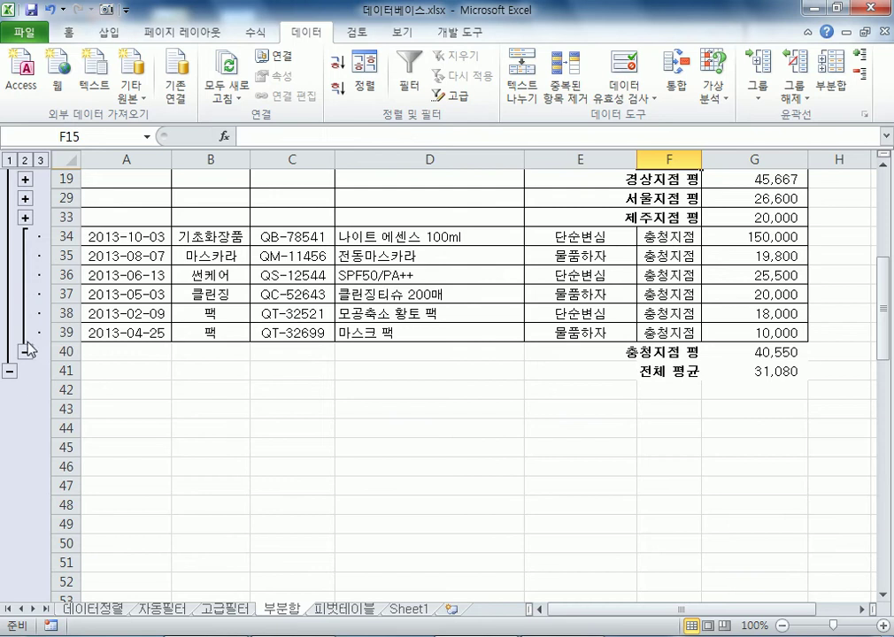
left_click(26, 350)
left_click(9, 256)
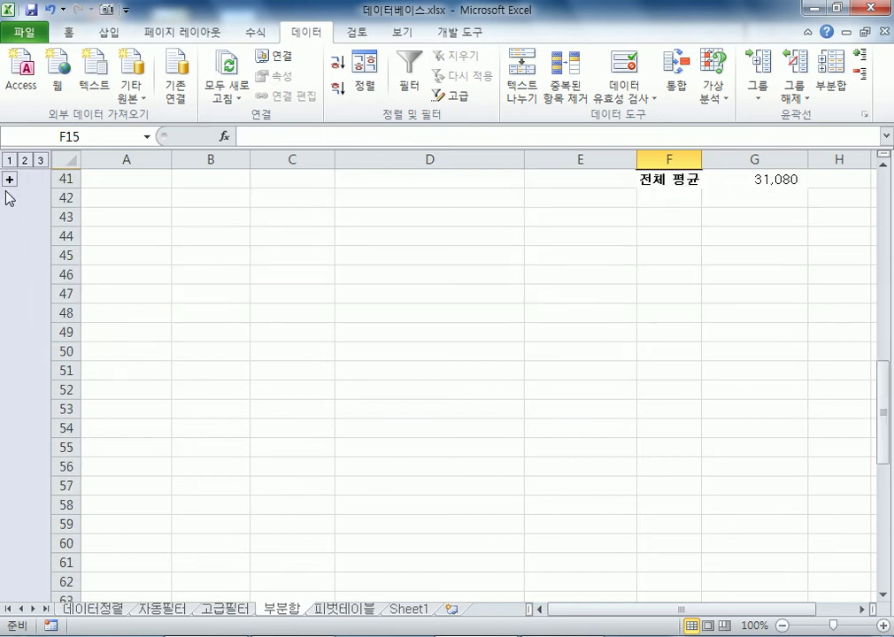
Expand the whole outline from the 전체 평균 row, and collapse the 강원지점 and 경기지점 groups.
left_click(11, 181)
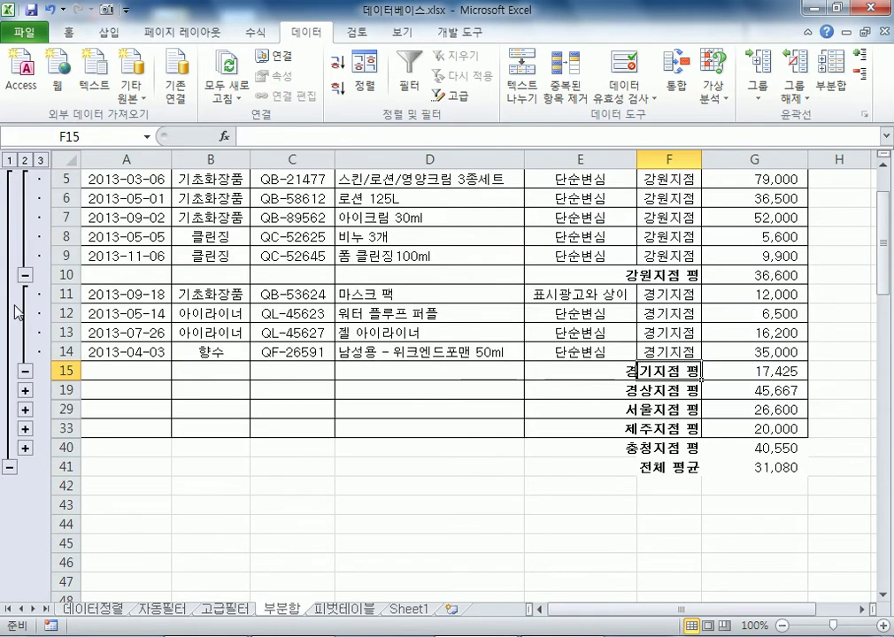
left_click(23, 223)
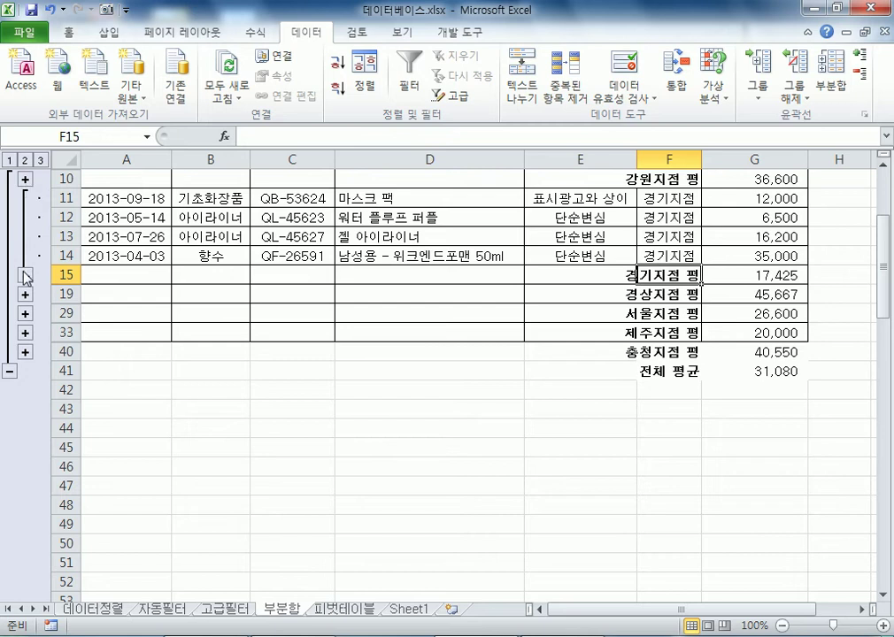
left_click(23, 221)
scroll(114, 282, "up", 2)
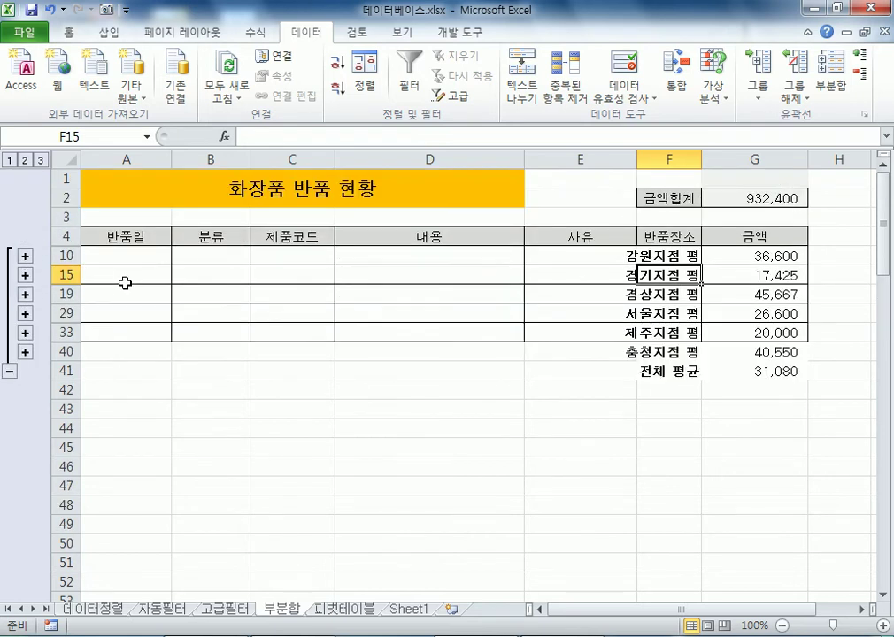
Expand the 경기지점 and 강원지점 groups, and show all remaining detail rows with outline level 3.
left_click(25, 275)
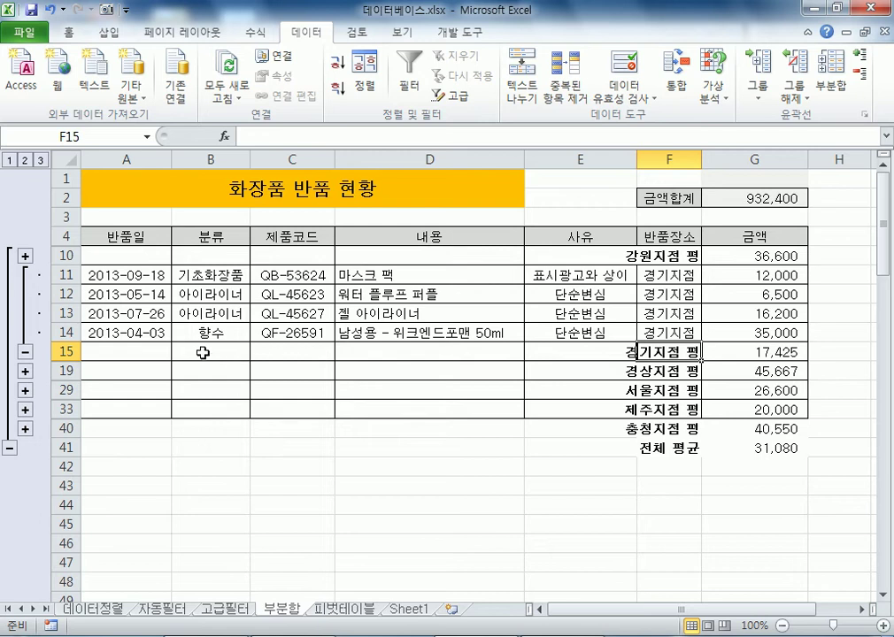
left_click(26, 258)
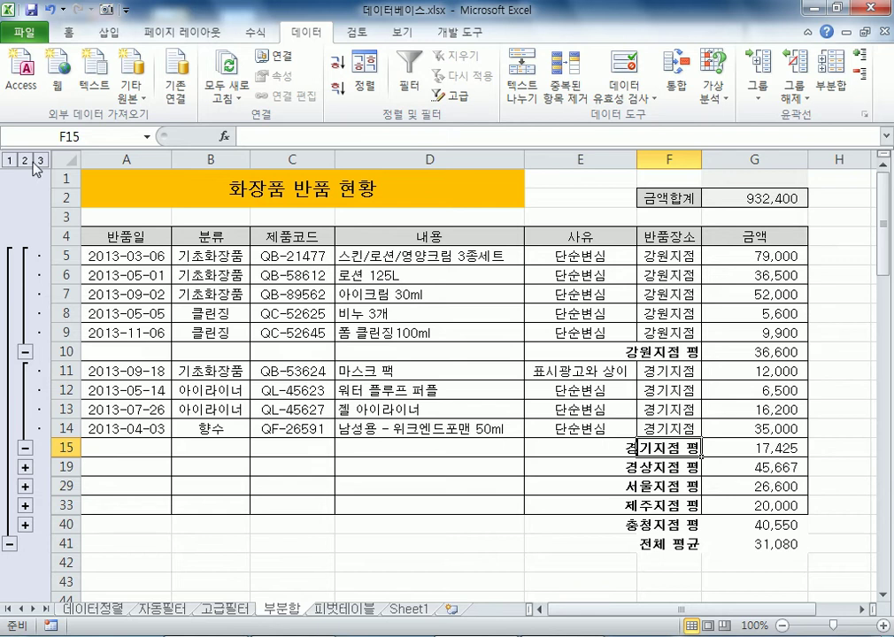
left_click(40, 160)
scroll(126, 292, "down", 4)
scroll(124, 301, "up", 4)
Show the outline at level 1, level 2 and level 3 in turn, and look through the rows.
left_click(11, 161)
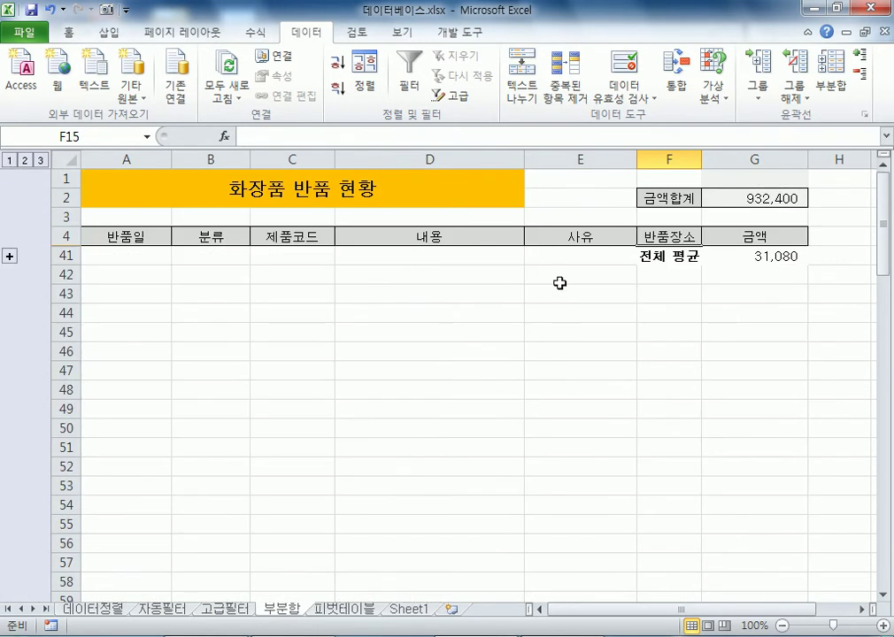
left_click(26, 160)
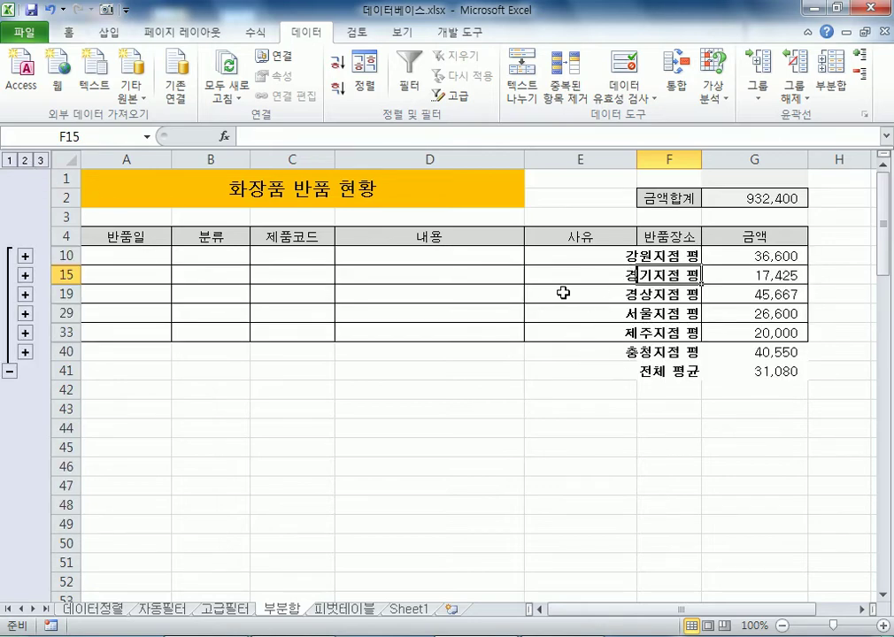
left_click(41, 160)
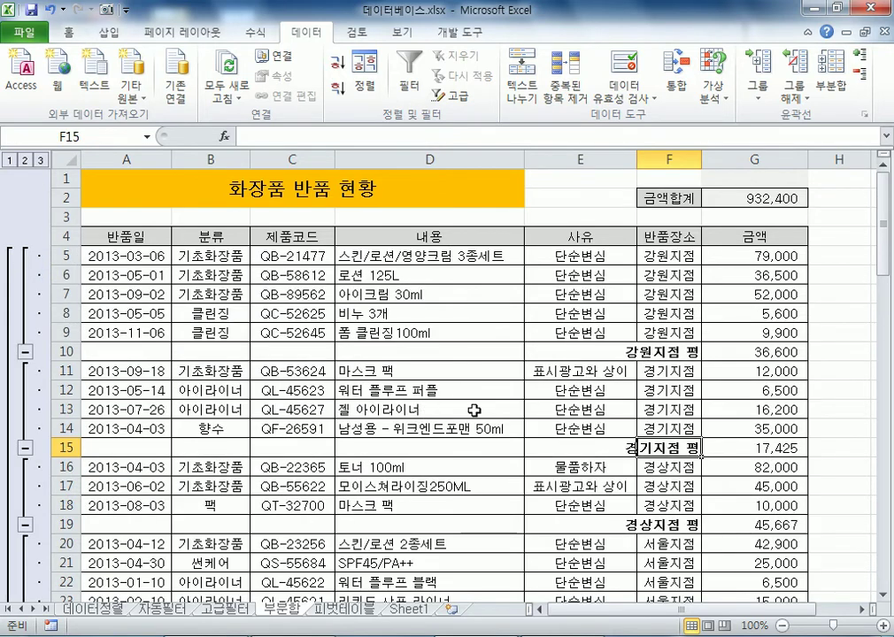
scroll(576, 363, "down", 4)
scroll(513, 398, "up", 4)
Replace the subtotals with the 최대값 of 금액 for each 반품장소.
left_click(833, 78)
left_click_drag(611, 97, 317, 108)
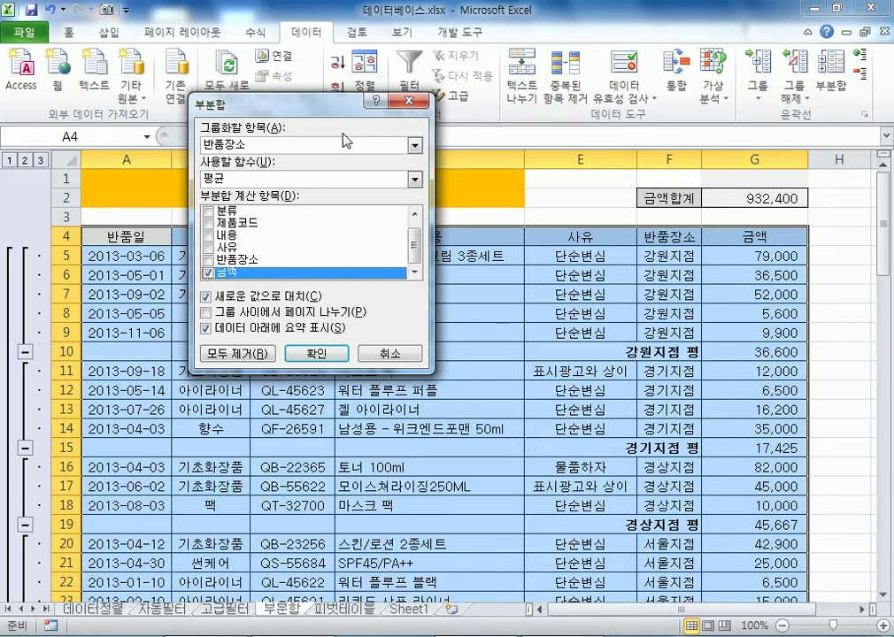
left_click(257, 178)
left_click(232, 224)
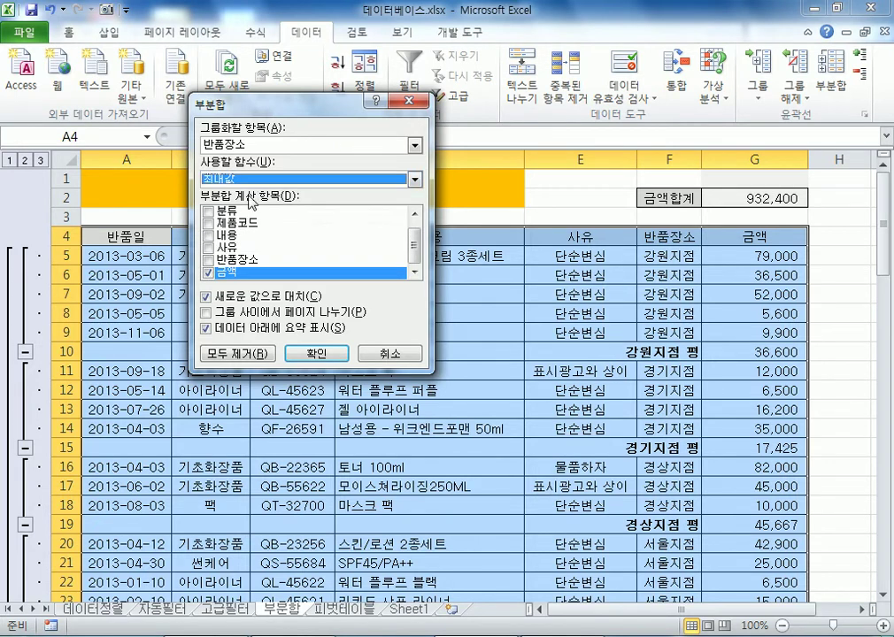
left_click(327, 356)
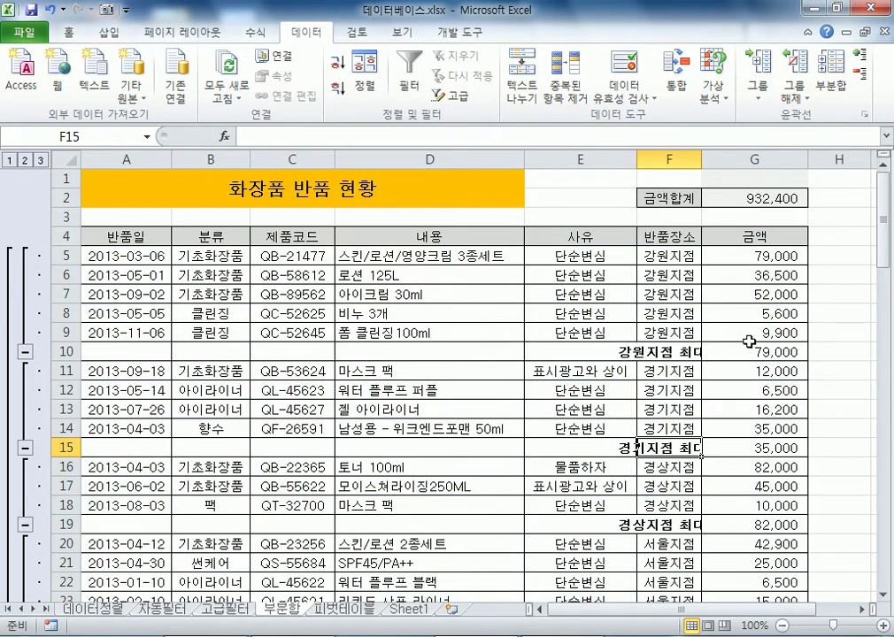
Show only the 최대값 summary rows at outline level 2, and fit column F to its full labels.
scroll(748, 350, "down", 4)
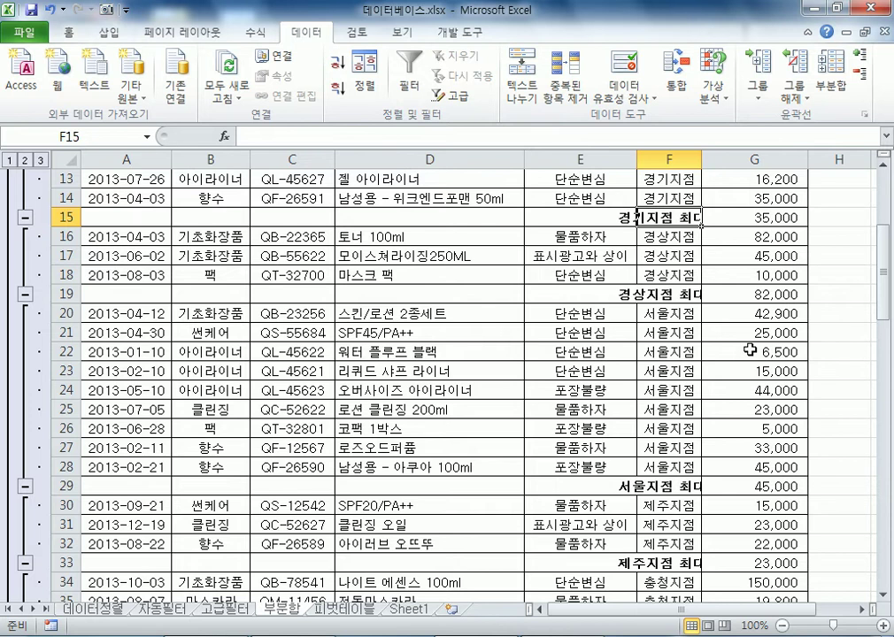
left_click(25, 160)
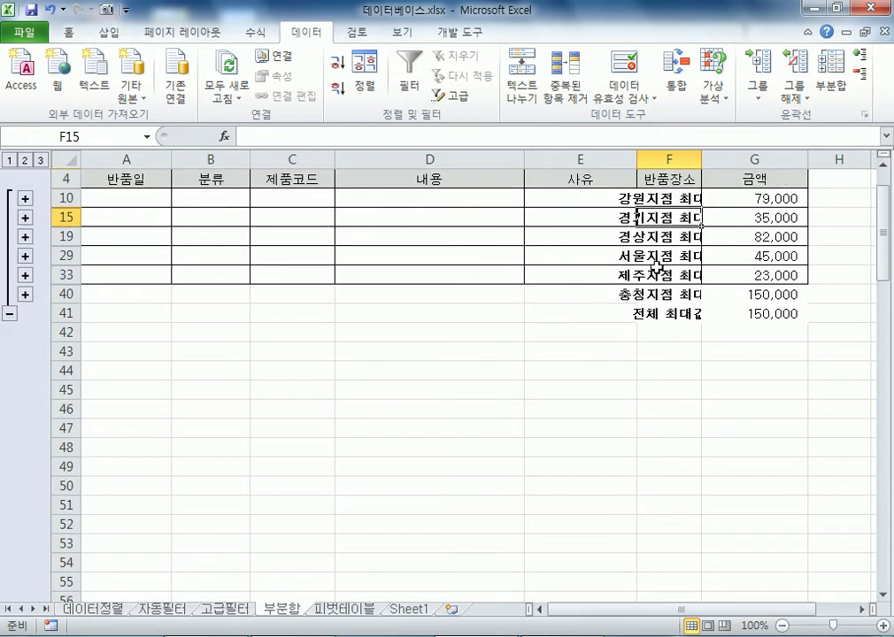
double_click(698, 159)
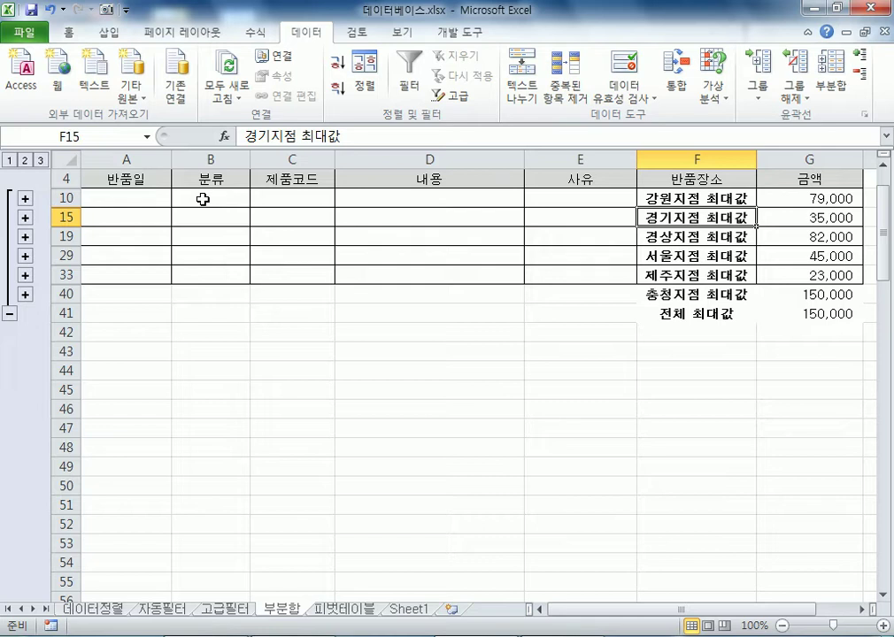
Show all rows at outline level 3, and replace the 최대값 subtotals with the 평균 of 금액.
left_click(39, 160)
left_click(830, 84)
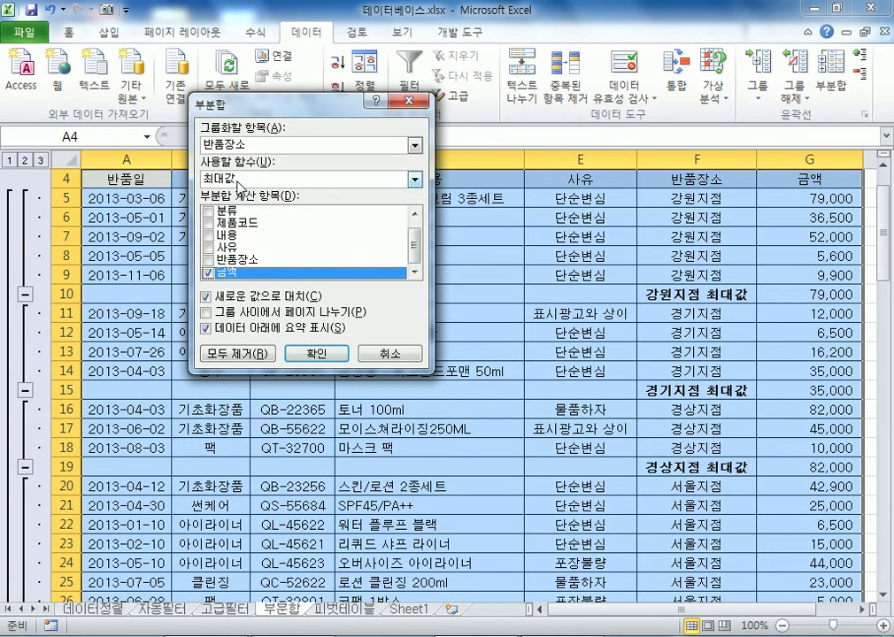
left_click(414, 179)
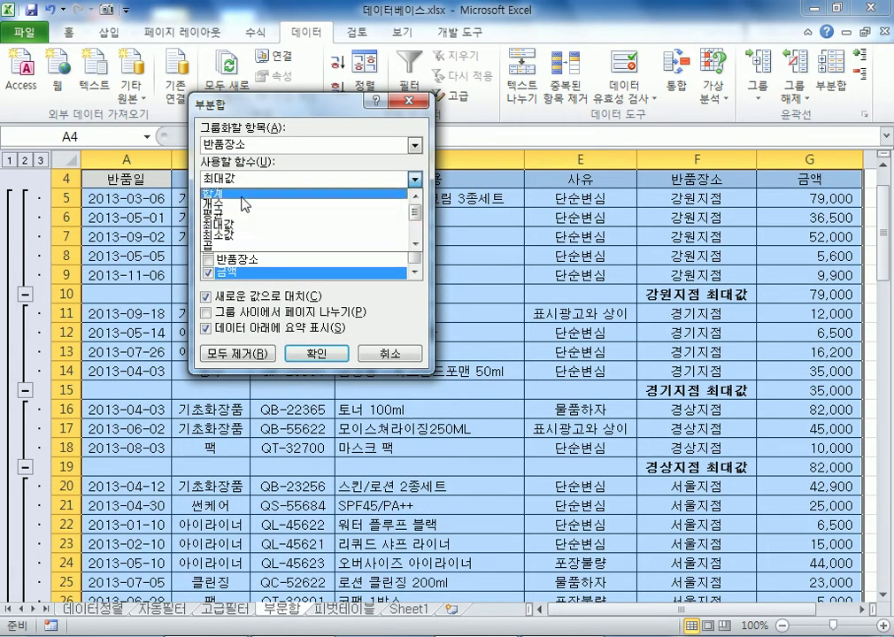
left_click(234, 217)
left_click(317, 355)
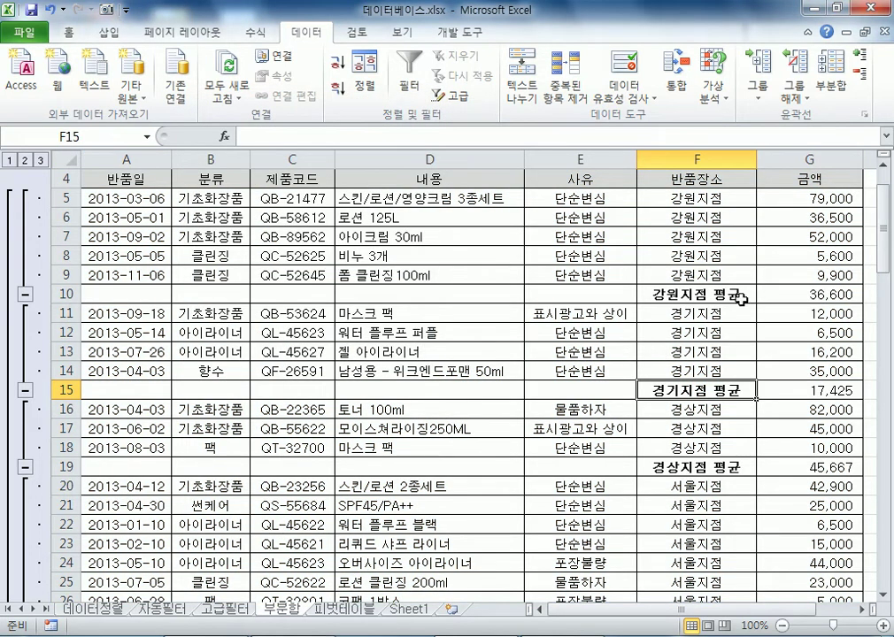
Open the subtotal settings again and choose 최대값 as the function for 금액.
left_click(830, 91)
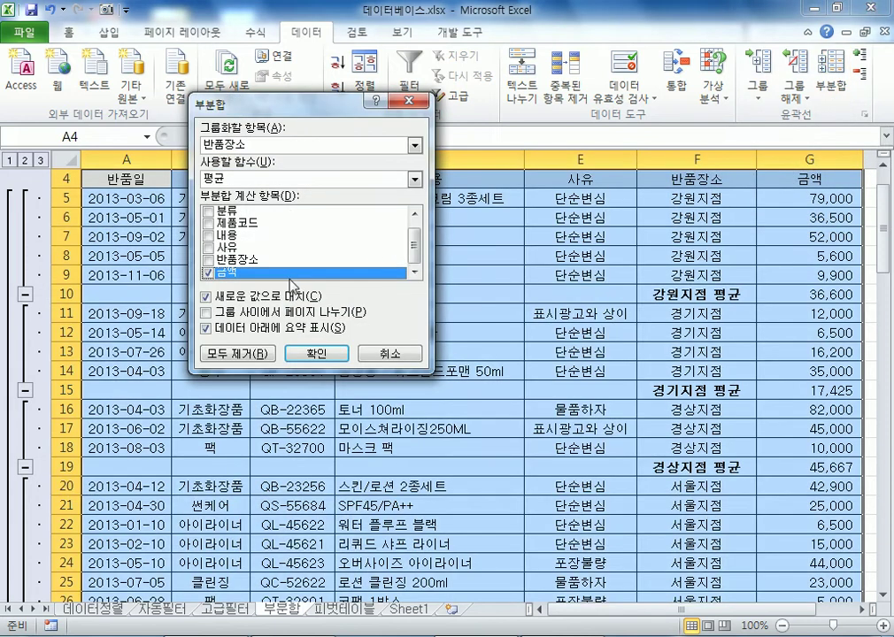
left_click(232, 178)
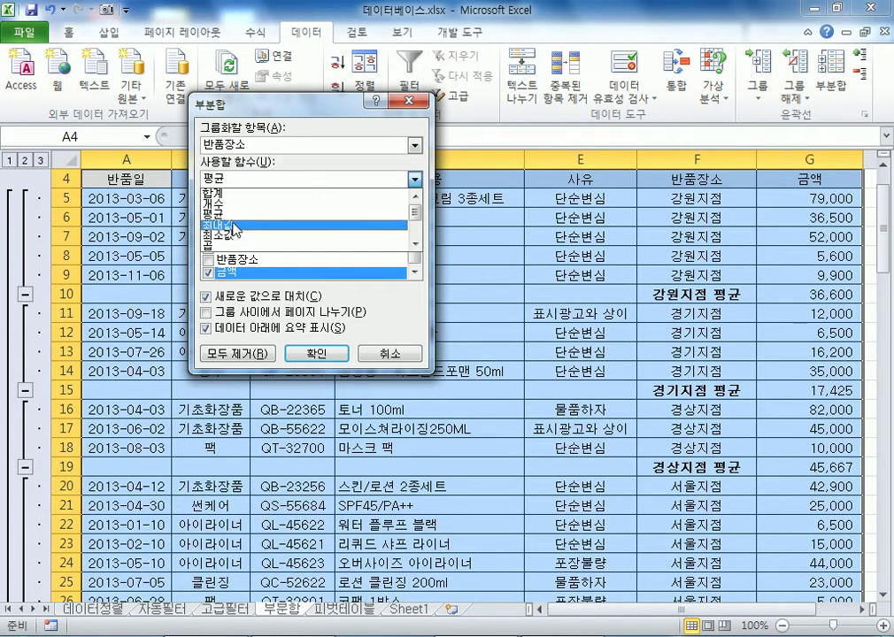
left_click(232, 223)
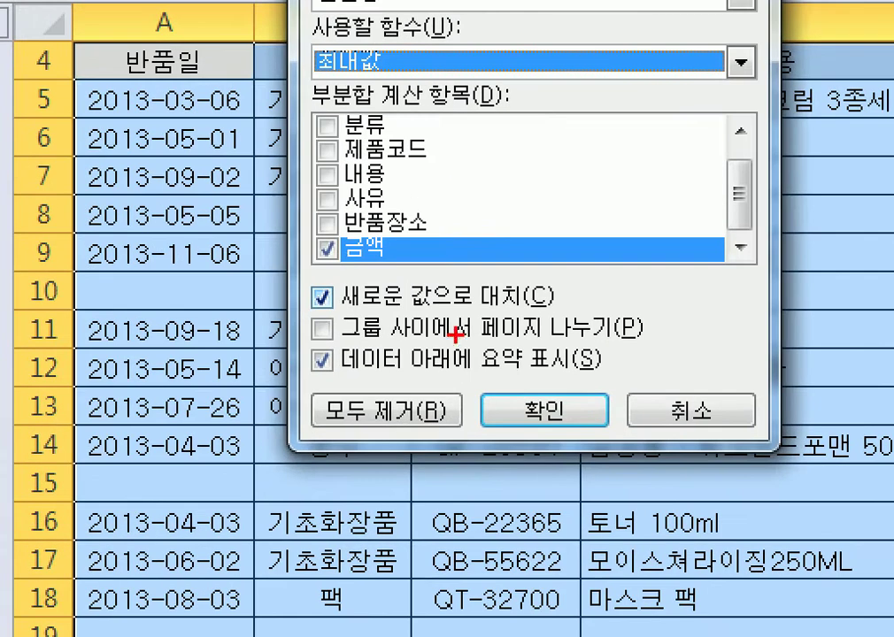
Circle the 새로운 값으로 대치 option on the magnified screen, mark 확인, cross out the option's check, and leave the zoom mode.
mouse_move(376, 251)
left_mouse_down()
mouse_move(257, 250)
mouse_move(319, 314)
mouse_move(482, 316)
mouse_move(354, 258)
left_mouse_up()
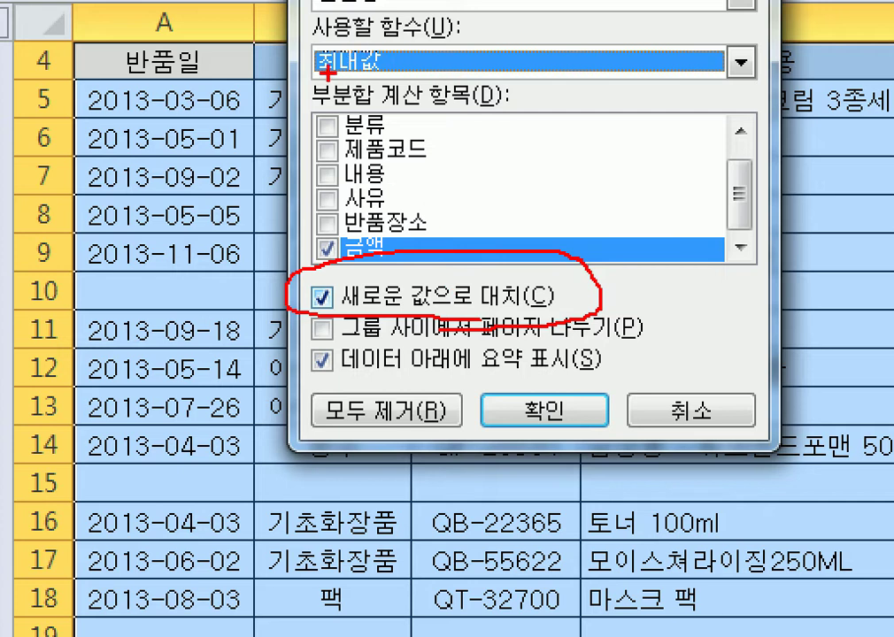
mouse_move(527, 390)
left_mouse_down()
mouse_move(536, 407)
mouse_move(573, 378)
left_mouse_up()
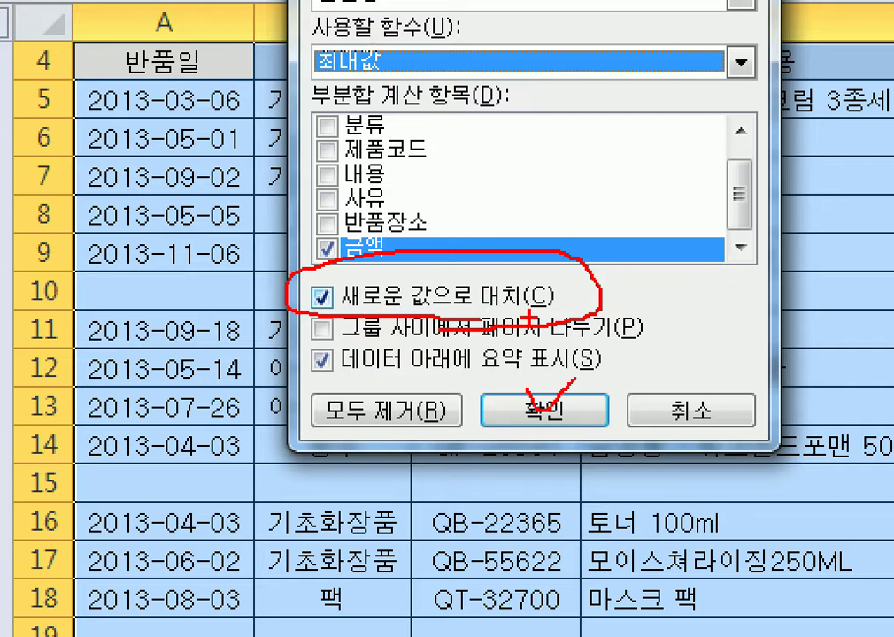
mouse_move(272, 320)
left_mouse_down()
mouse_move(299, 292)
mouse_move(316, 310)
left_mouse_up()
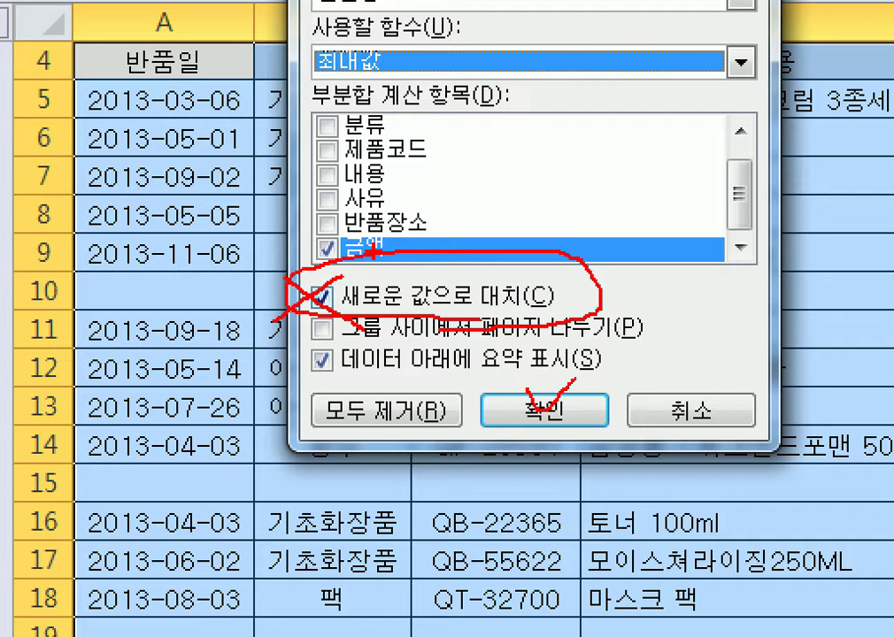
key("Escape")
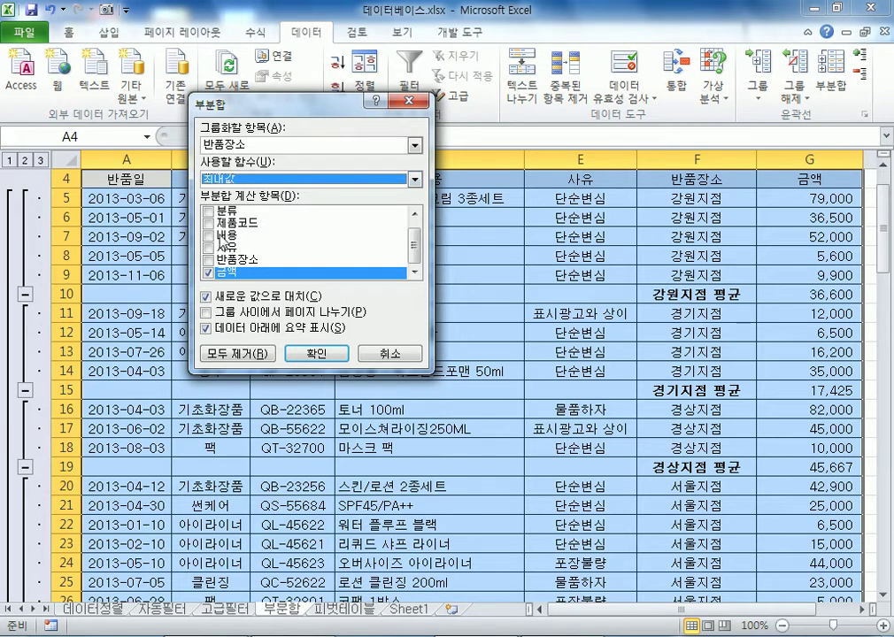
Turn off 새로운 값으로 대치 and apply the 최대값 subtotals in addition to the existing 평균 subtotals.
left_click(206, 299)
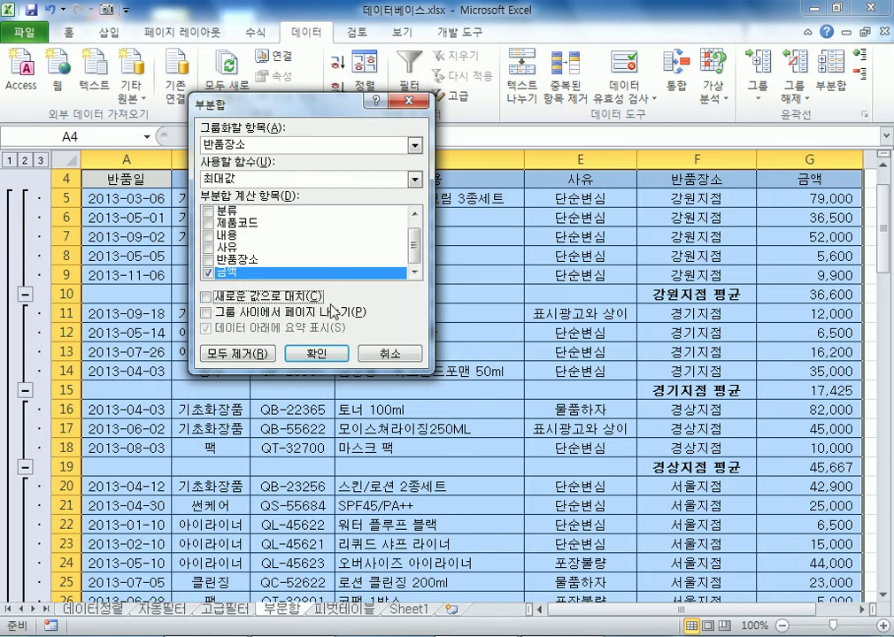
left_click(316, 353)
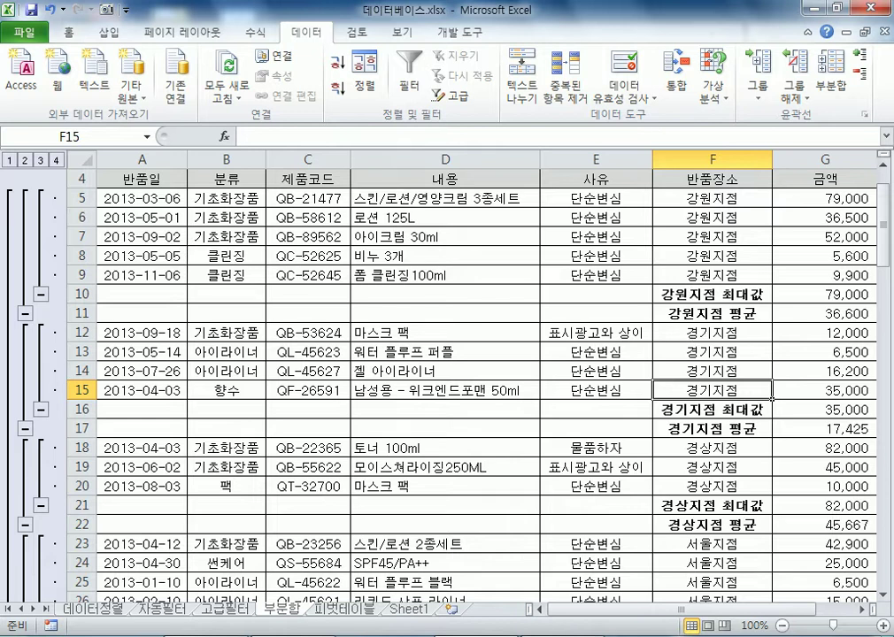
Switch to Notepad and add the line "추가/삽입 : 자기 자신을 기준으로 뒤에" below the 부분합 heading.
left_click(390, 635)
left_click(398, 217)
key("Return")
type("추가/삽입")
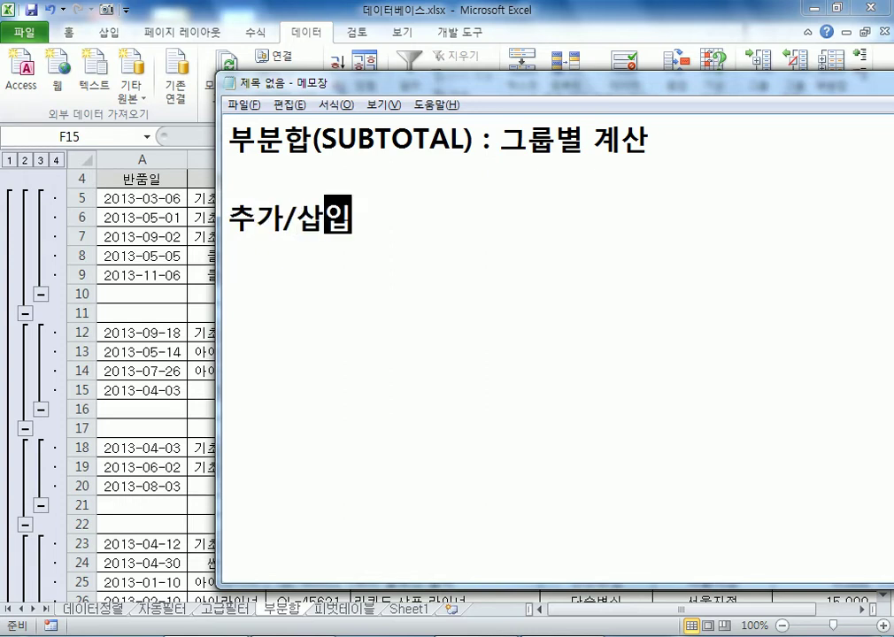
type(" :")
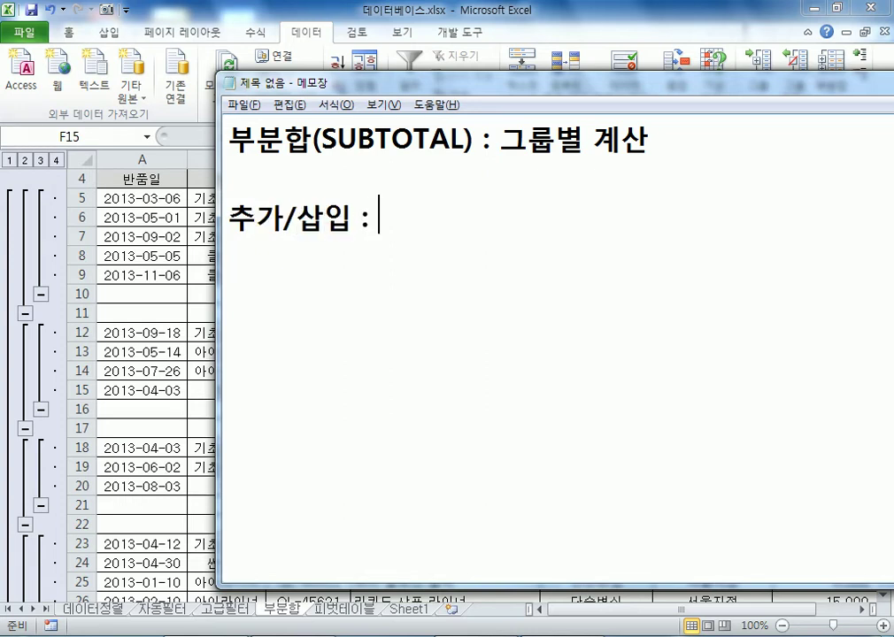
type(" 자기 자신을 기준으로 ㄷ뒤에")
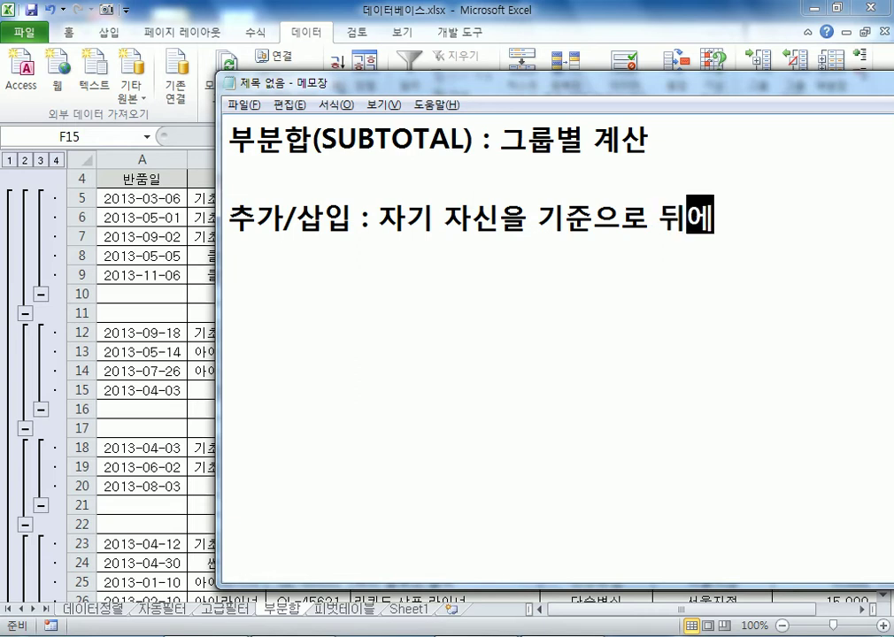
Try the continuation ", 위" in the 추가/삽입 note, and delete the wording after "기준으로".
type(".")
key("BackSpace")
type(", ㅇ")
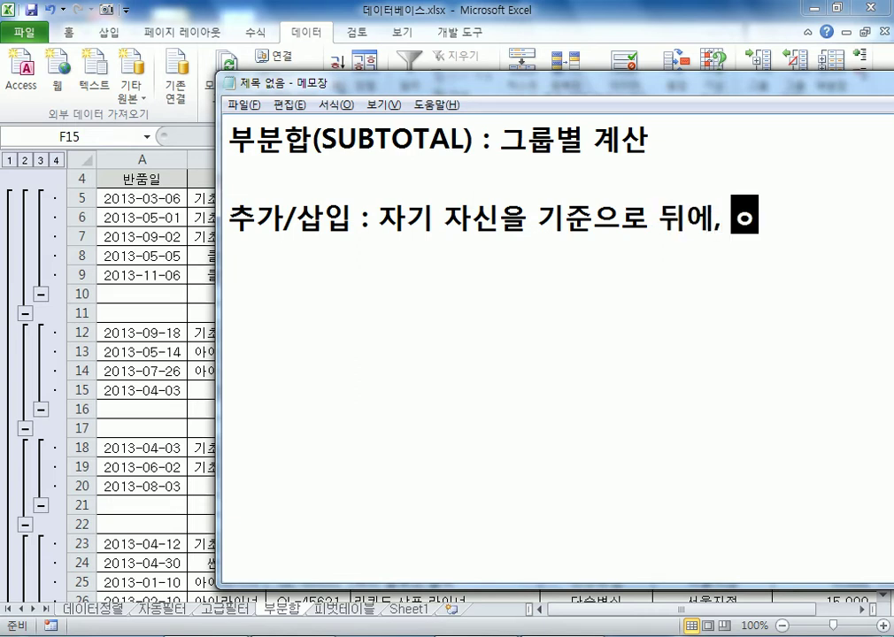
type("위")
key("BackSpace")
key("BackSpace")
key("BackSpace")
key("BackSpace")
key("BackSpace")
key("BackSpace")
key("BackSpace")
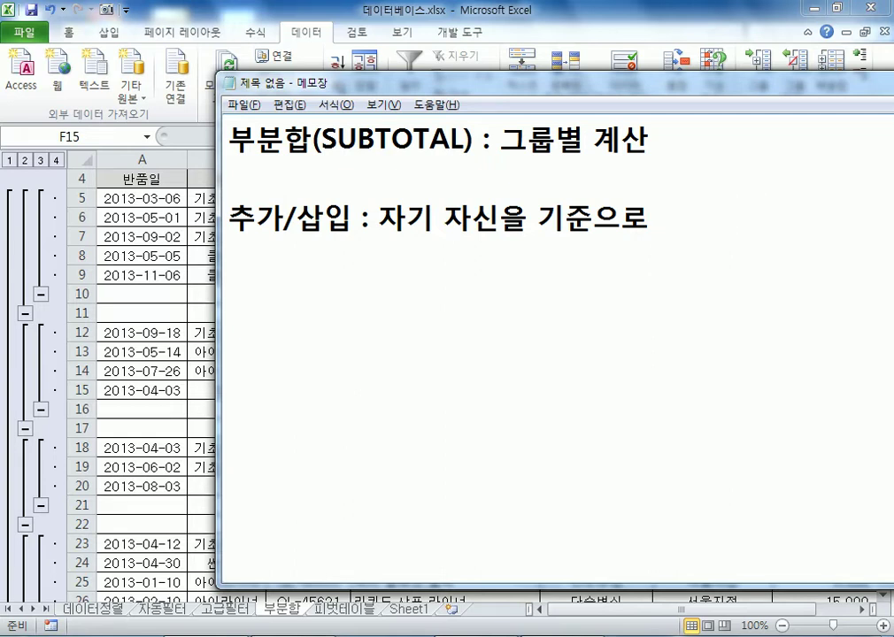
Complete the 추가/삽입 note with "앞, 위에 기록" and move the Notepad window further over the worksheet.
type("두")
key("BackSpace")
key("BackSpace")
type("아")
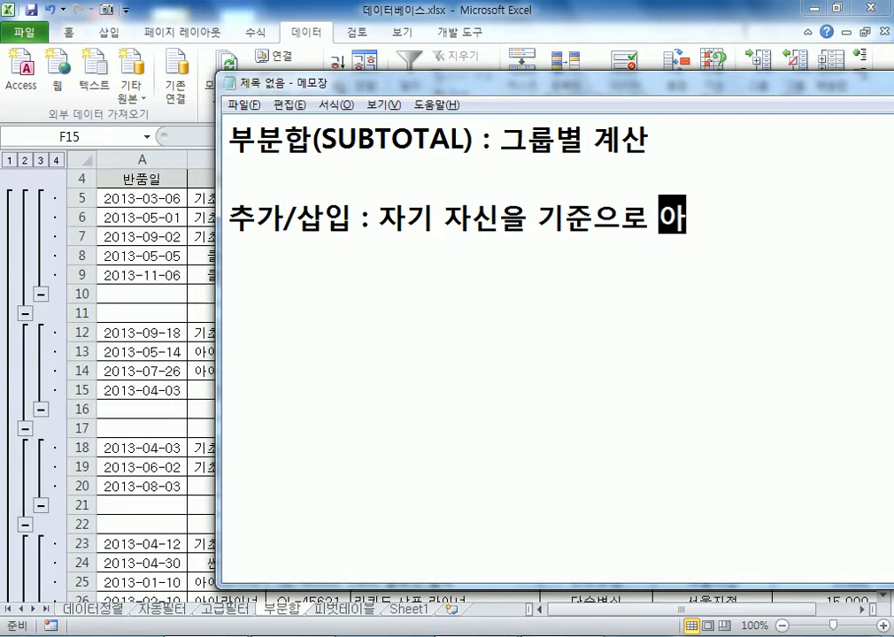
type("ㅍ, 위에")
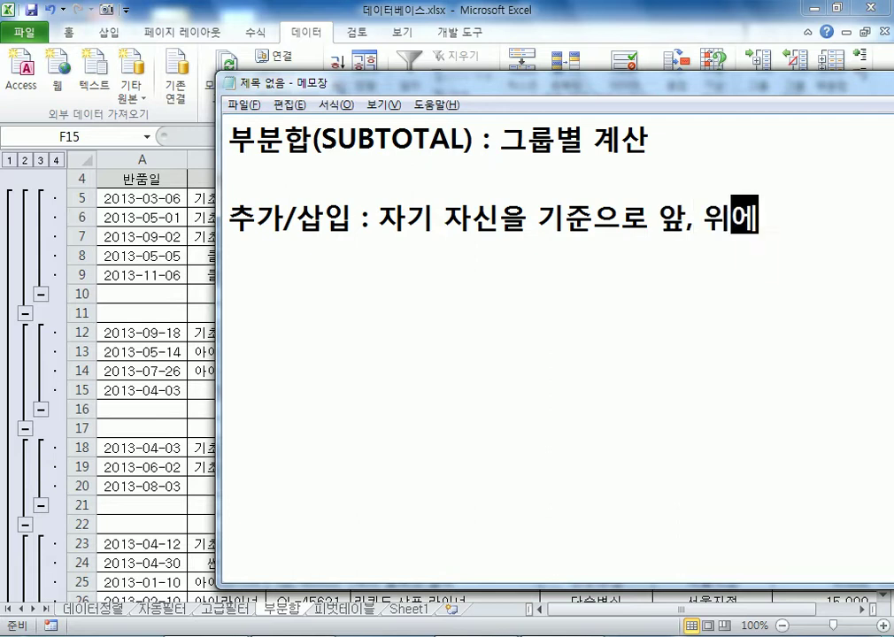
type(" 기록")
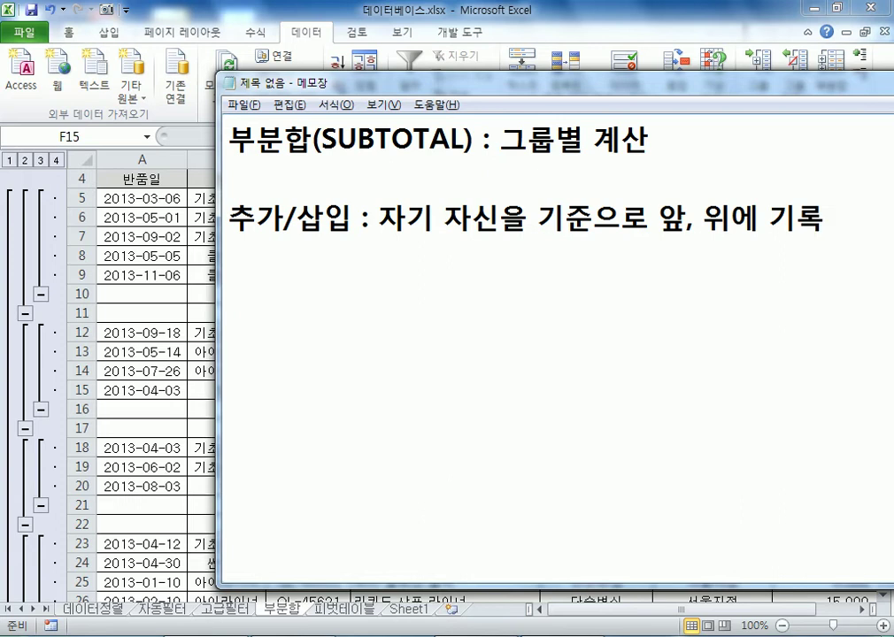
left_click_drag(410, 86, 276, 70)
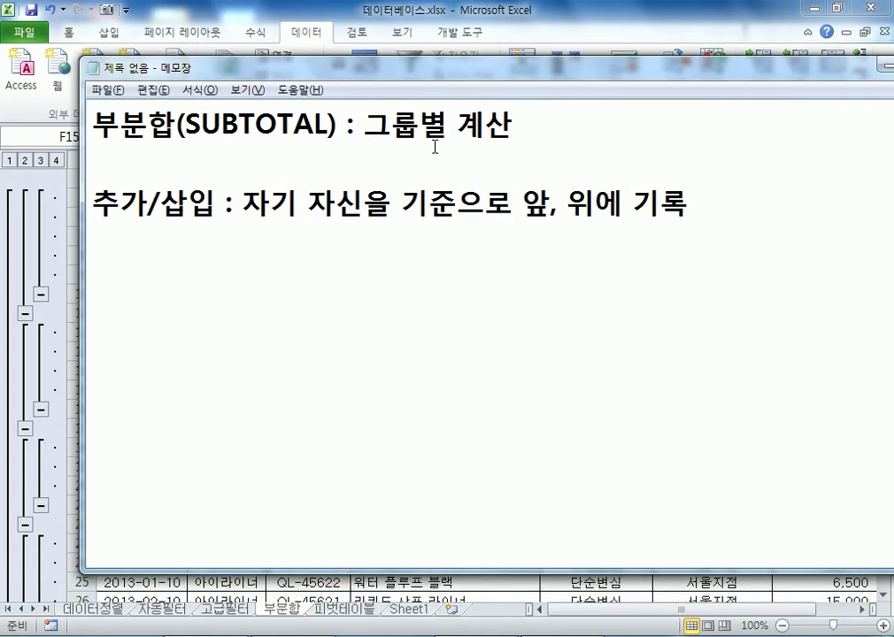
Append "(오른쪽, 아래쪽 X)" to the 추가/삽입 note and move the Notepad window so the whole line fits.
type("(오른쪽")
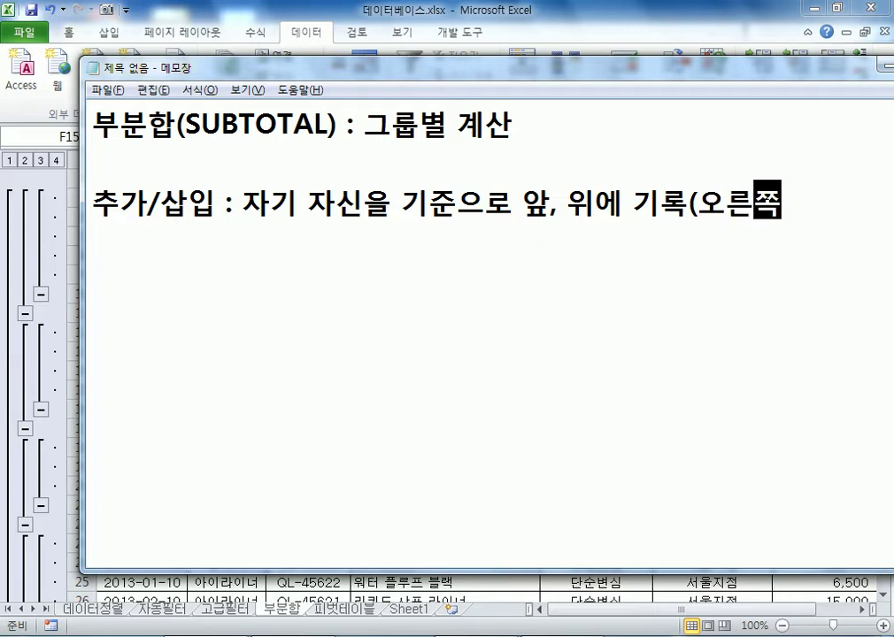
type(", ㅇ아래쪽")
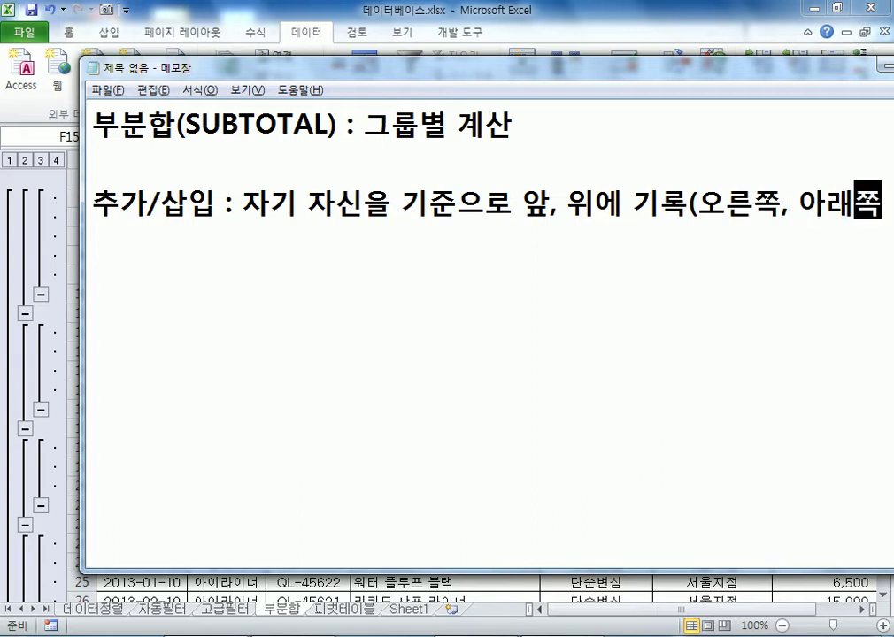
type("X)")
left_click_drag(702, 71, 621, 59)
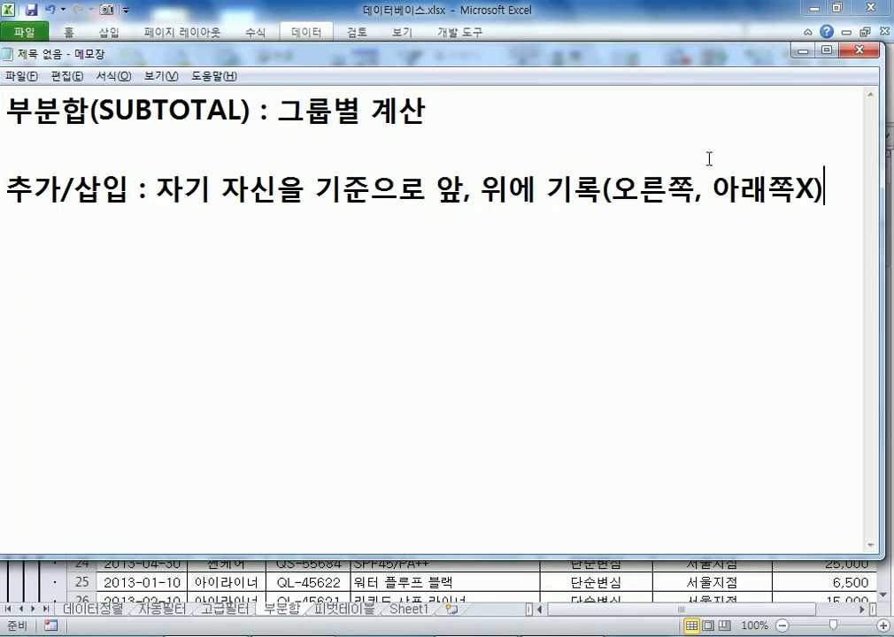
left_click(798, 189)
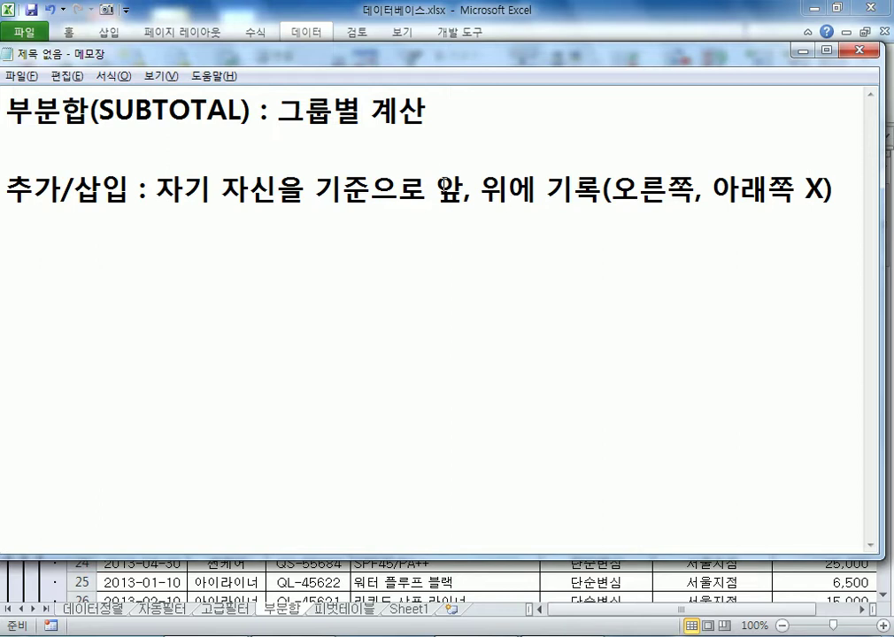
Replace "앞" with "왼" in the 추가/삽입 note.
left_click_drag(436, 190, 465, 190)
type("dhl")
key("BackSpace")
key("BackSpace")
key("BackSpace")
key("Hangul")
type("ㅇㅗㅣㄴ")
Switch to Excel and add 합계 subtotals of 금액 by 반품장소, keeping the existing subtotals by leaving 새로운 값으로 대치 off.
key("alt+Tab")
left_click(705, 312)
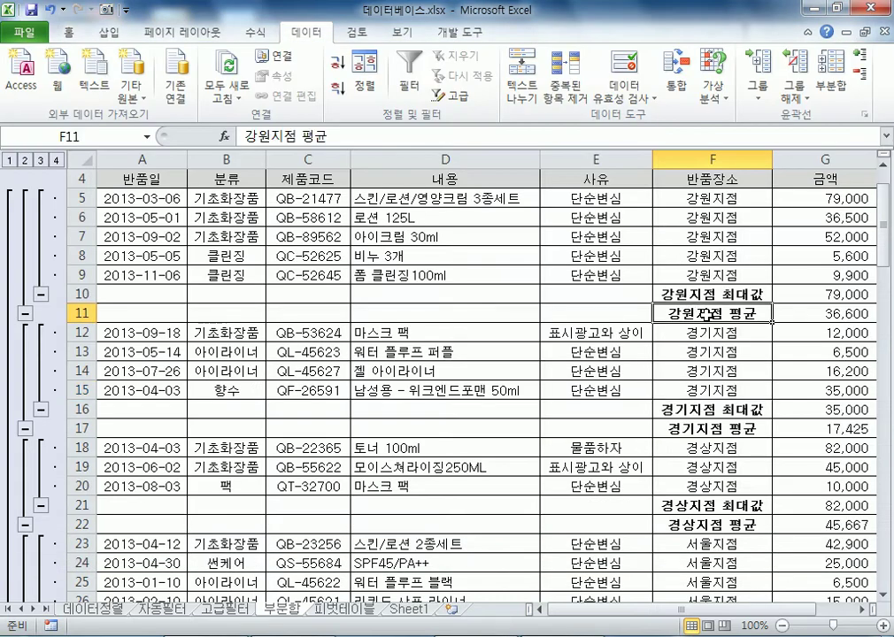
left_click(831, 85)
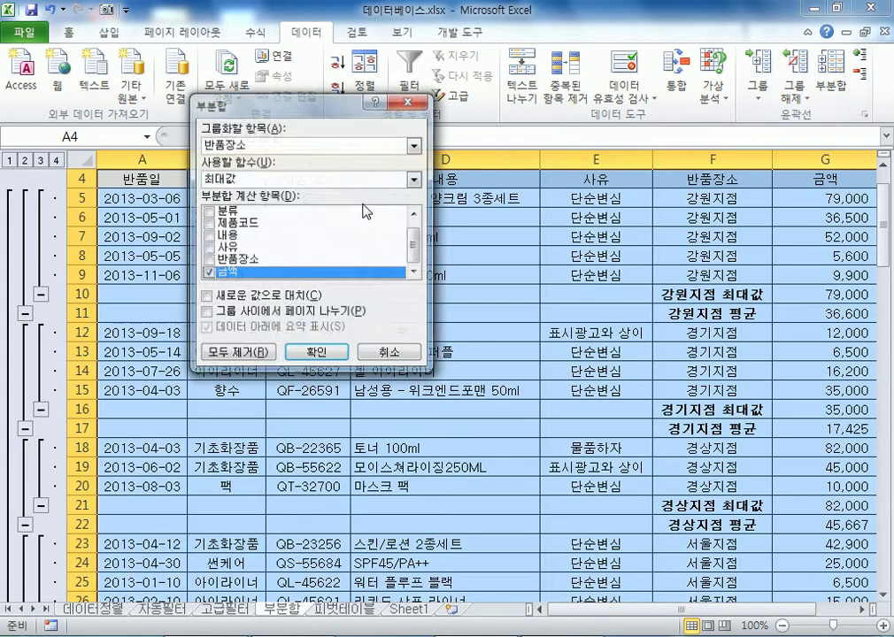
left_click(257, 298)
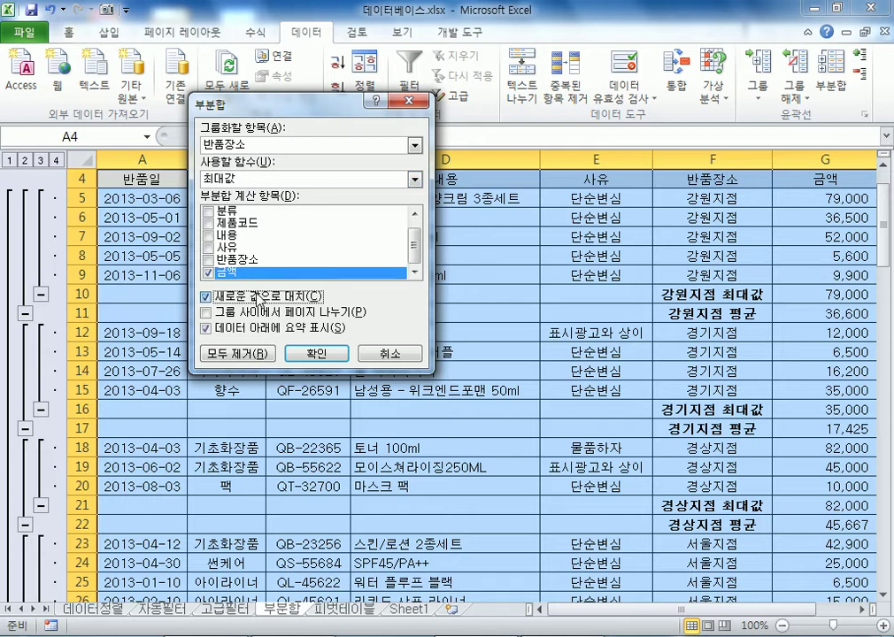
left_click(260, 299)
left_click(243, 177)
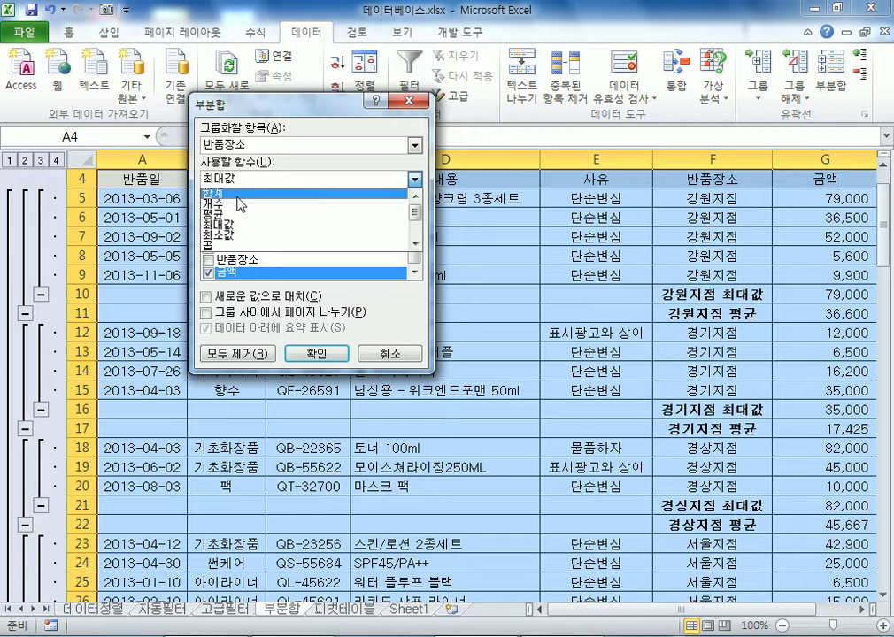
left_click(226, 193)
left_click(299, 354)
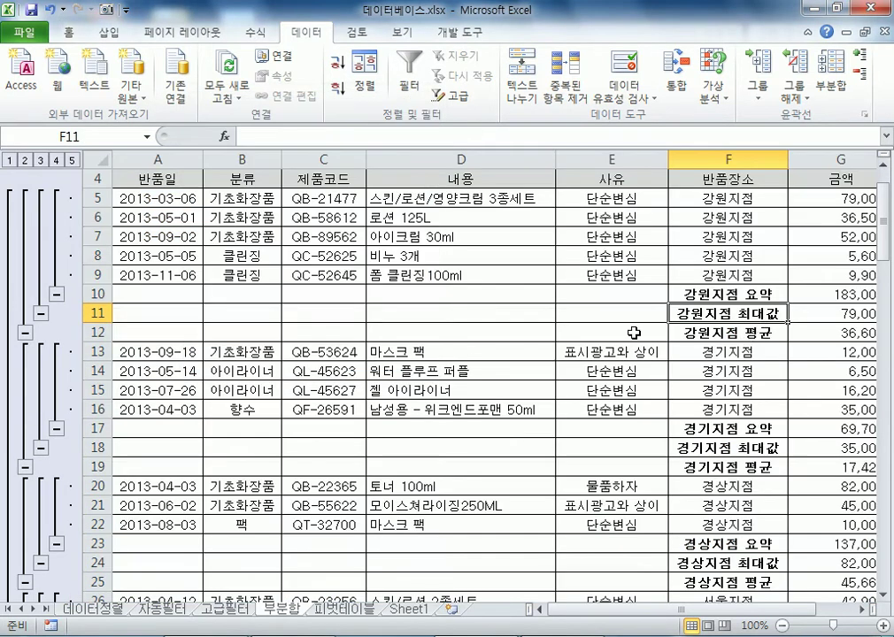
Examine the stacked 강원지점 subtotal rows and mark the outline level numbers 1 to 5 with on-screen annotations.
left_click(757, 335)
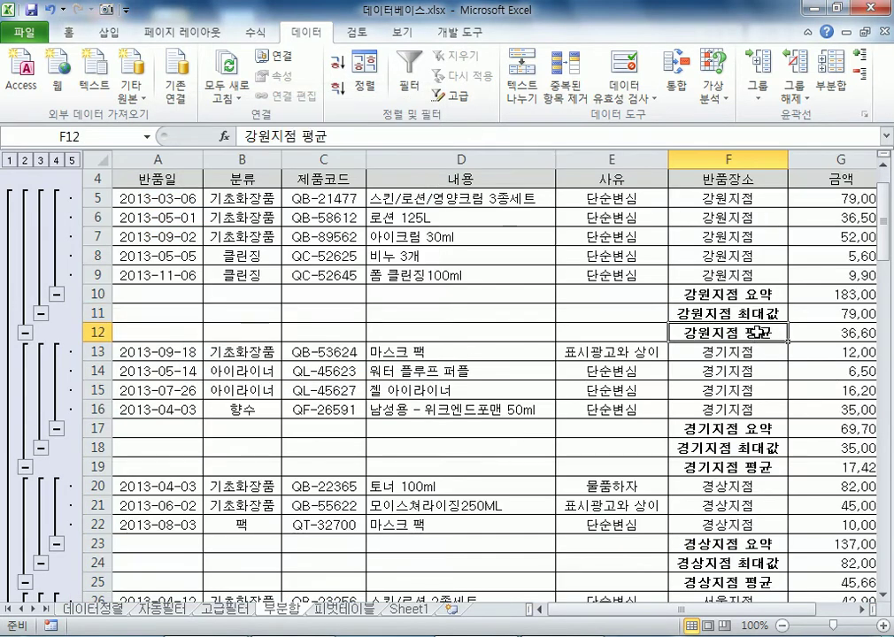
left_click(767, 314)
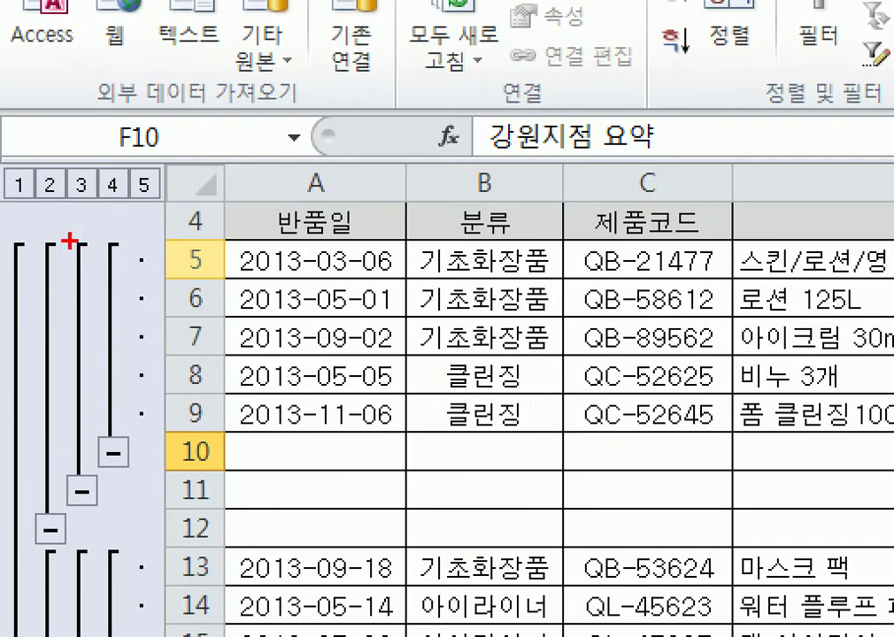
mouse_move(34, 181)
left_mouse_down()
mouse_move(2, 167)
mouse_move(85, 128)
mouse_move(170, 156)
mouse_move(53, 223)
mouse_move(22, 225)
left_mouse_up()
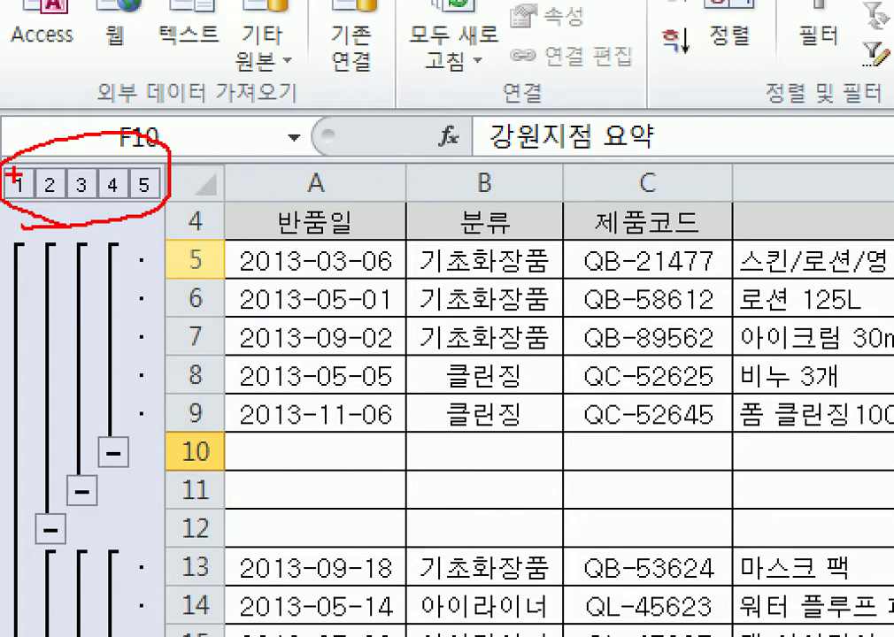
left_click_drag(25, 189, 42, 149)
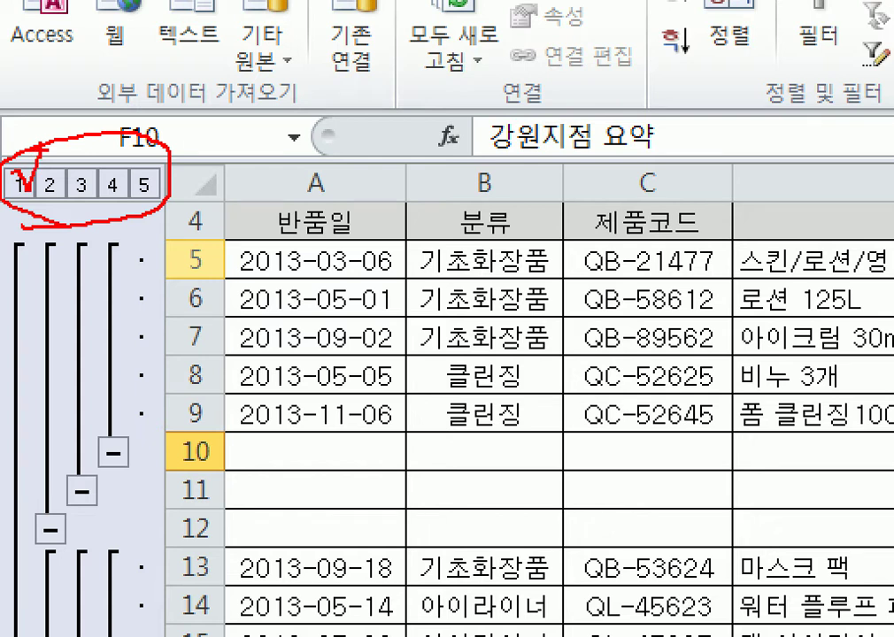
mouse_move(141, 180)
left_mouse_down()
mouse_move(142, 189)
mouse_move(181, 162)
left_mouse_up()
key("Escape")
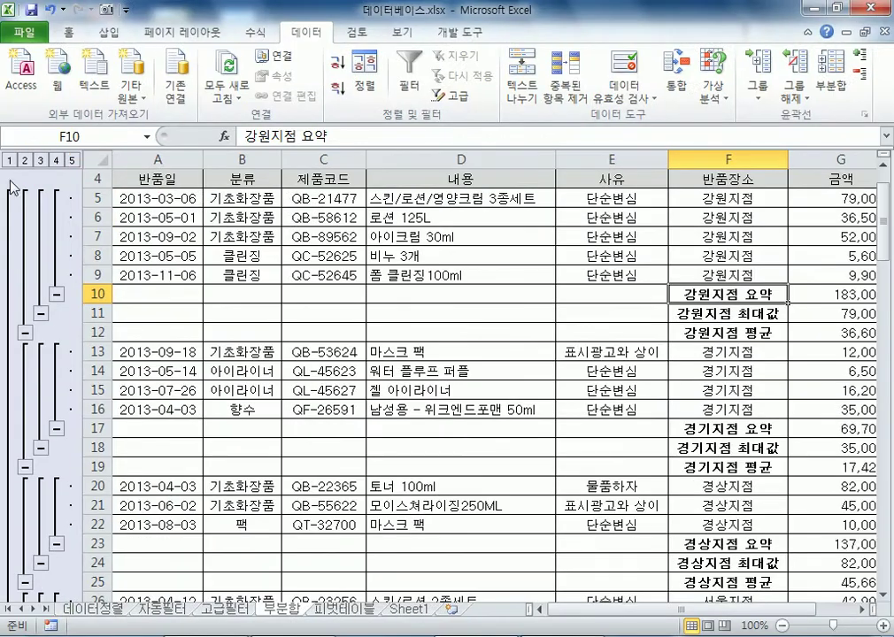
Display the subtotal outline at levels 1, 2, 3 and 4 in turn to compare the rows each level shows.
left_click(9, 161)
scroll(531, 261, "up", 1)
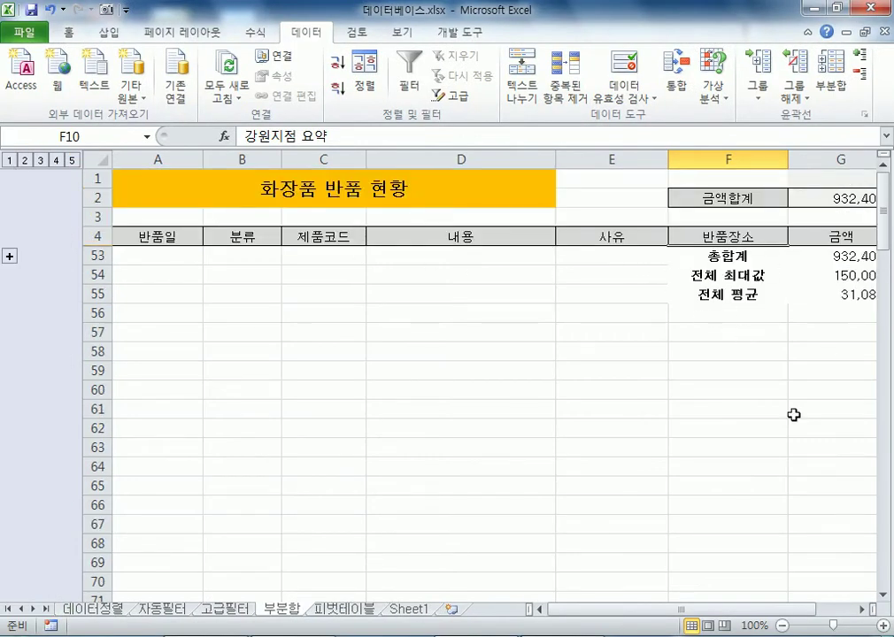
scroll(679, 599, "right", 1)
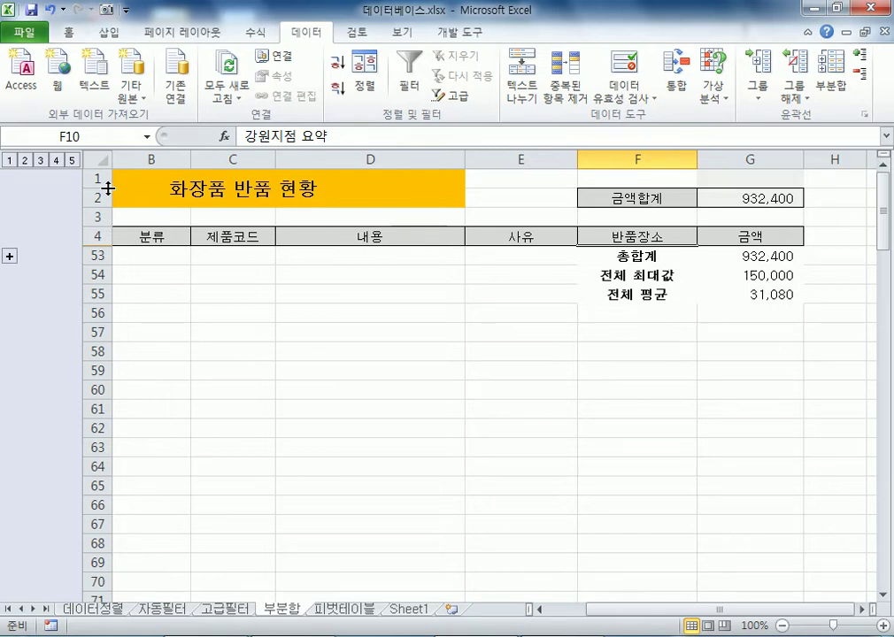
left_click(25, 161)
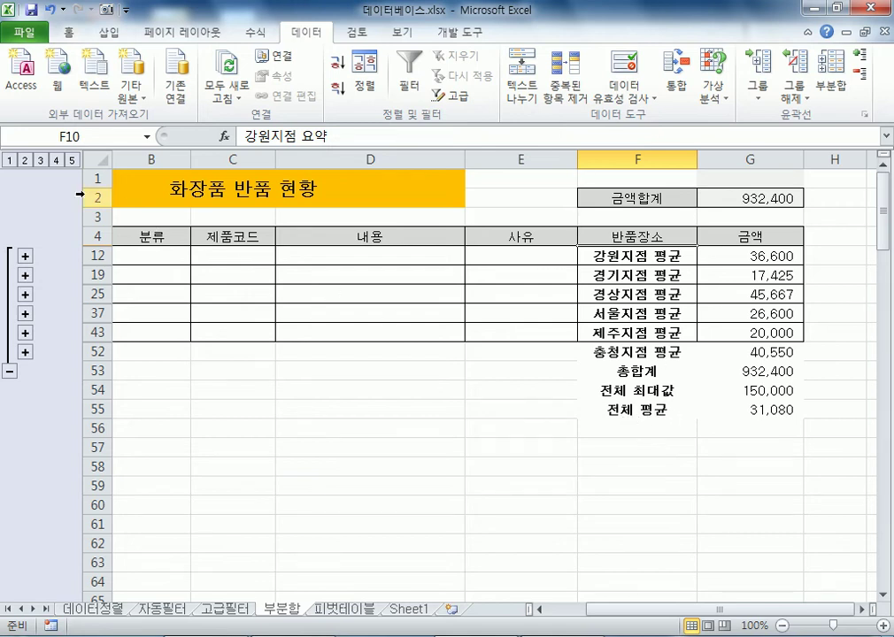
left_click(40, 160)
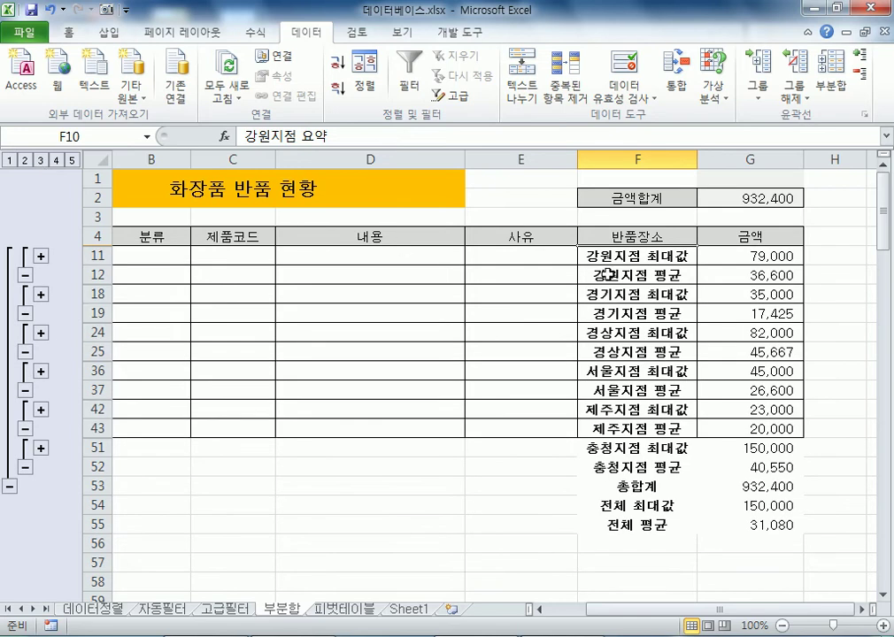
left_click(55, 160)
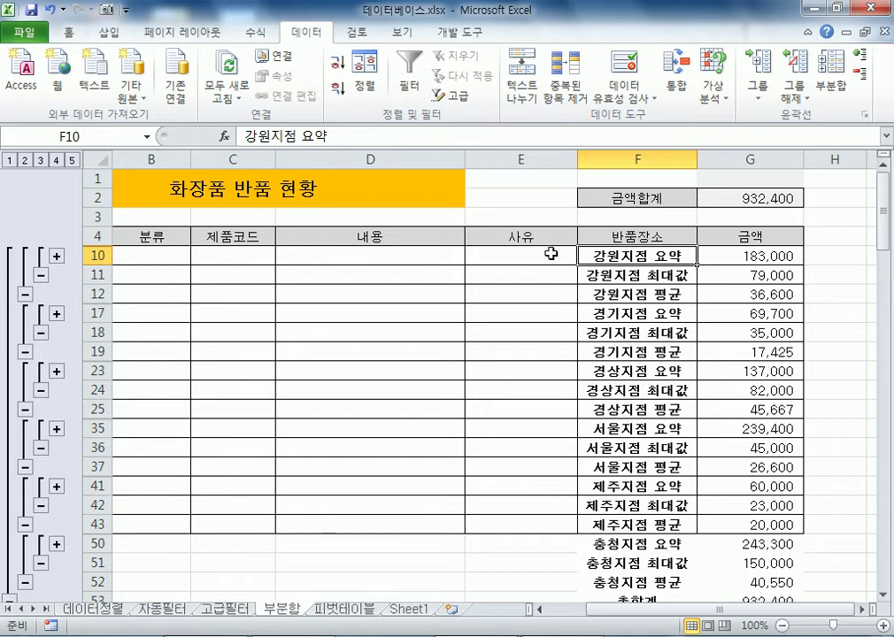
Expand the 강원지점 detail rows, show the whole table at outline level 5, and review it down to the grand totals.
left_click(57, 257)
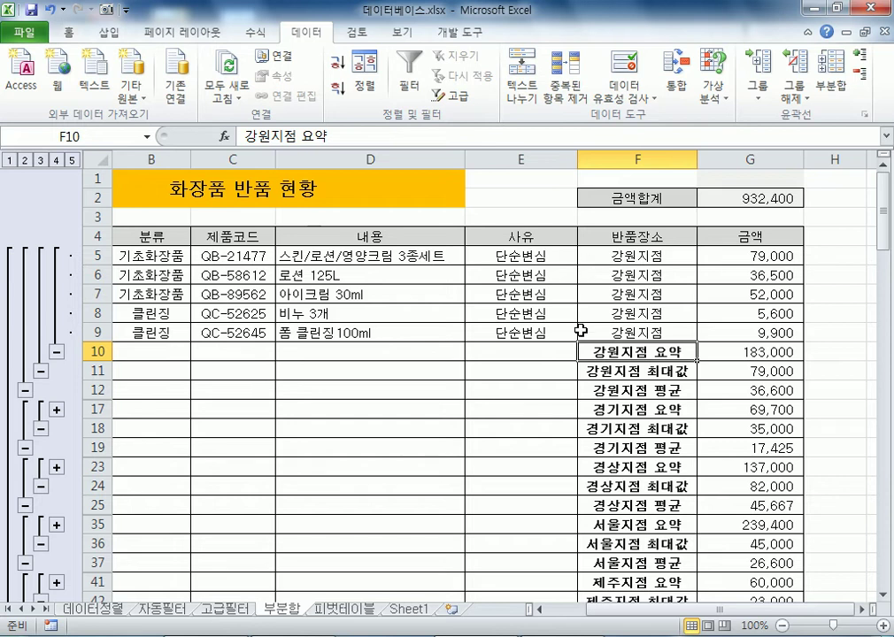
scroll(529, 376, "down", 5)
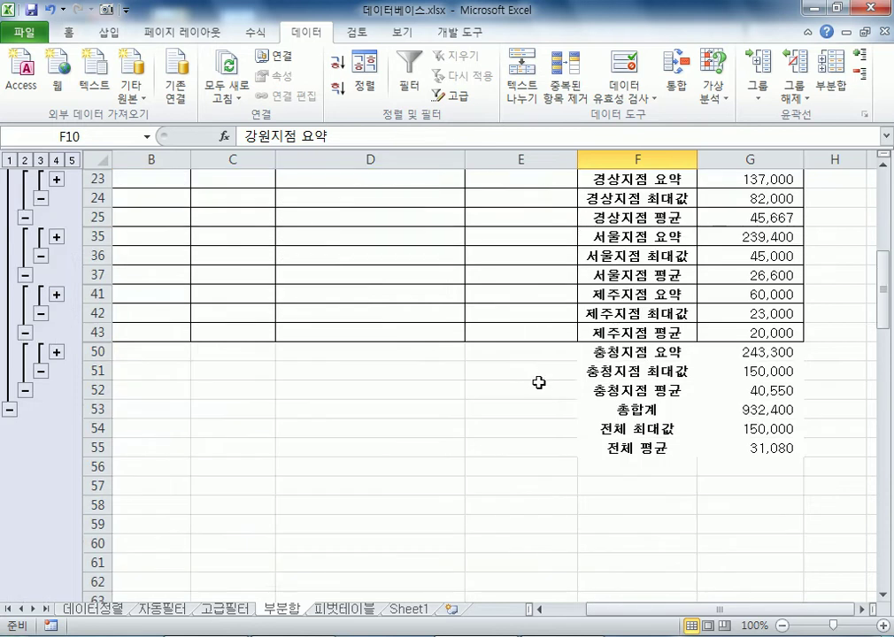
scroll(536, 381, "up", 5)
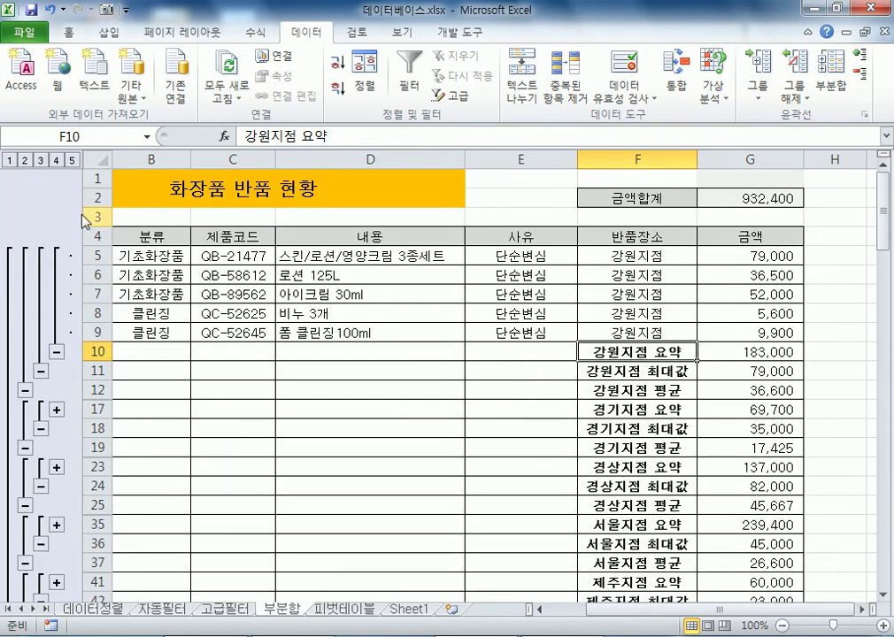
left_click(75, 163)
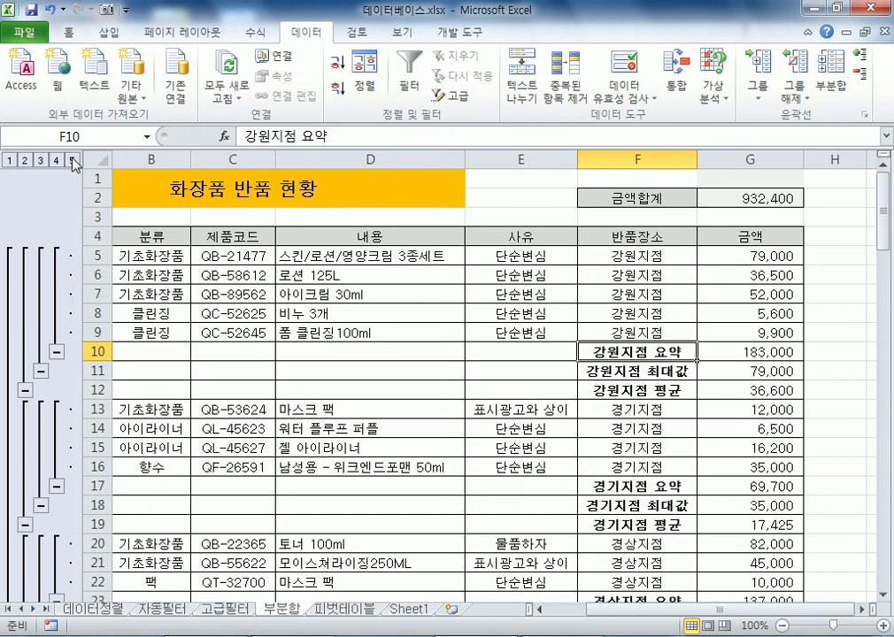
scroll(156, 245, "down", 11)
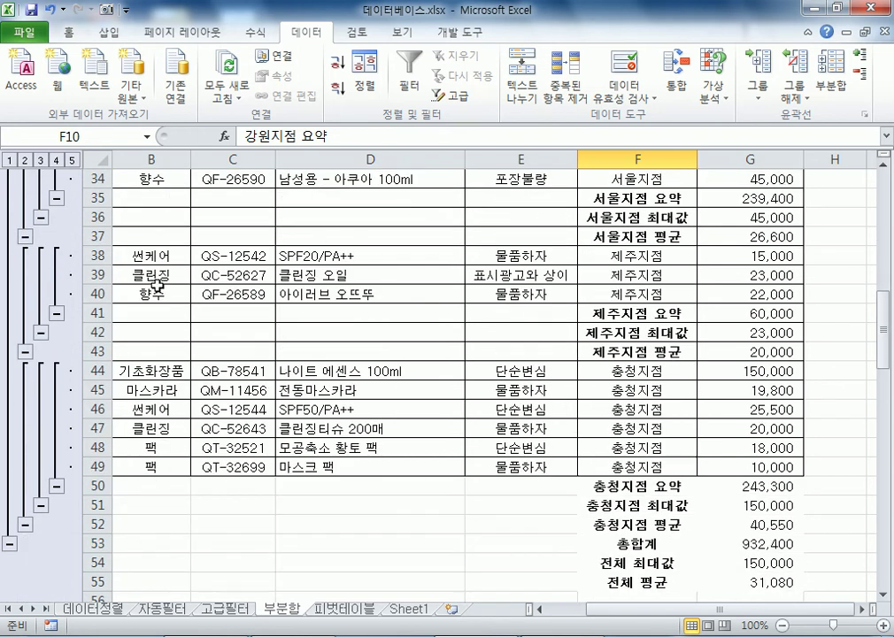
scroll(155, 286, "up", 11)
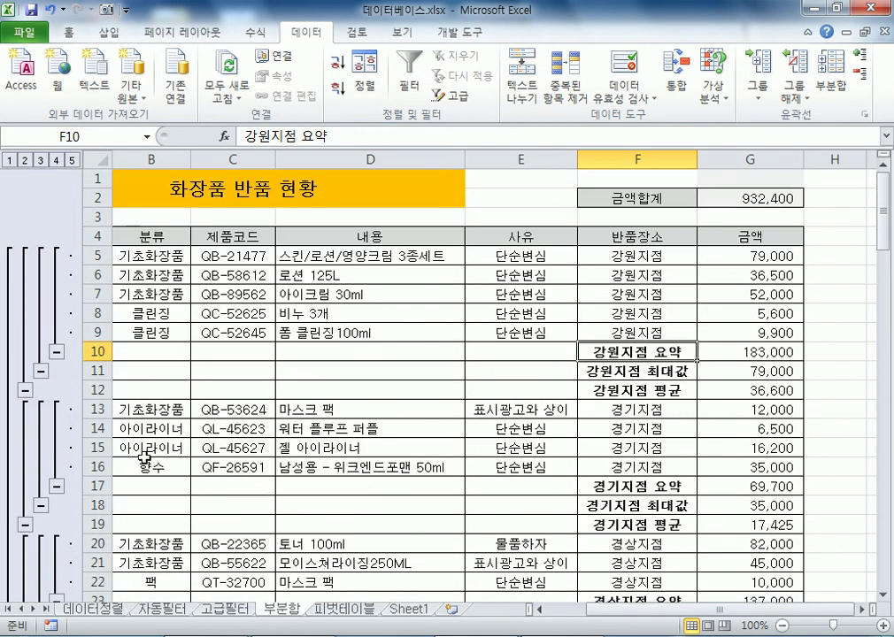
Switch to Notepad and add the line "부분합은 반드시 정렬작업을 먼저 한다." below the 추가/삽입 note.
key("alt+Tab")
key("ctrl+Left")
key("ctrl+Left")
key("ctrl+Left")
key("ctrl+Left")
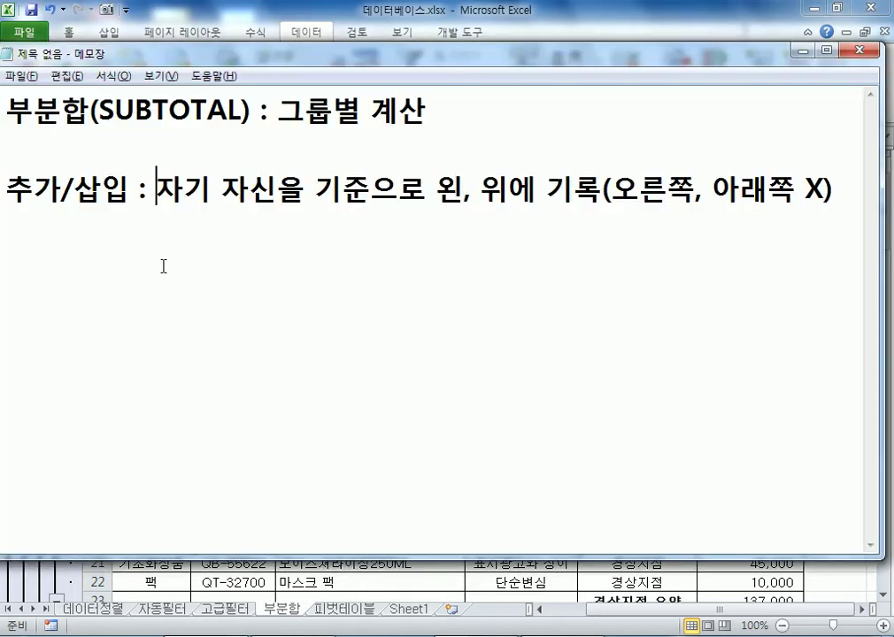
left_click(851, 197)
key("Return")
key("Return")
type("부분합은 ")
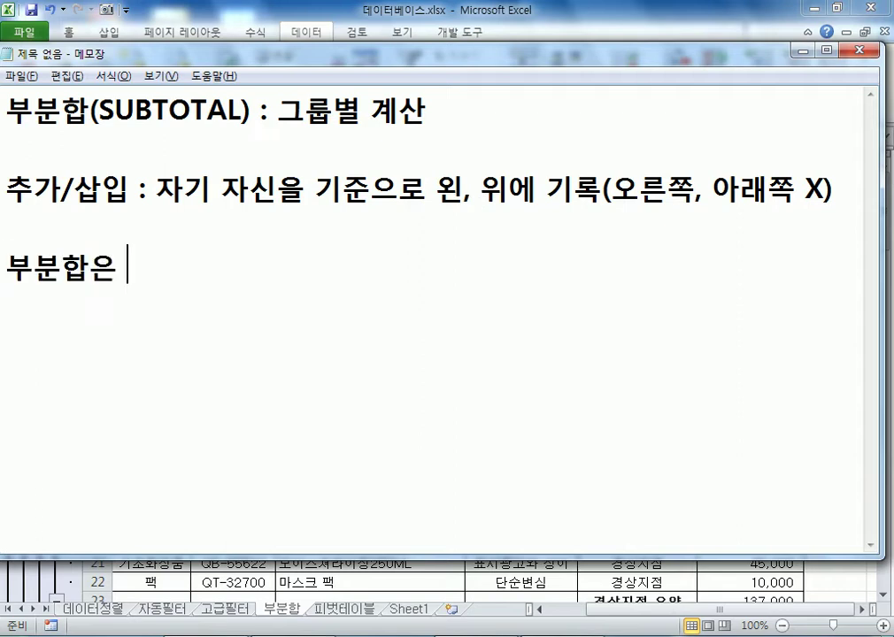
type("반드시 정렬")
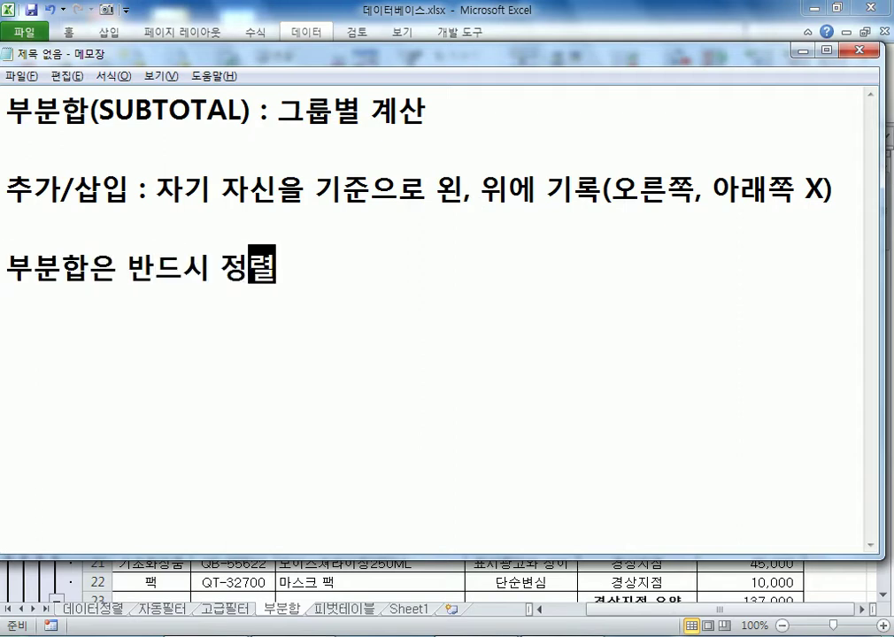
type("작ㄹ업을 먼저 하")
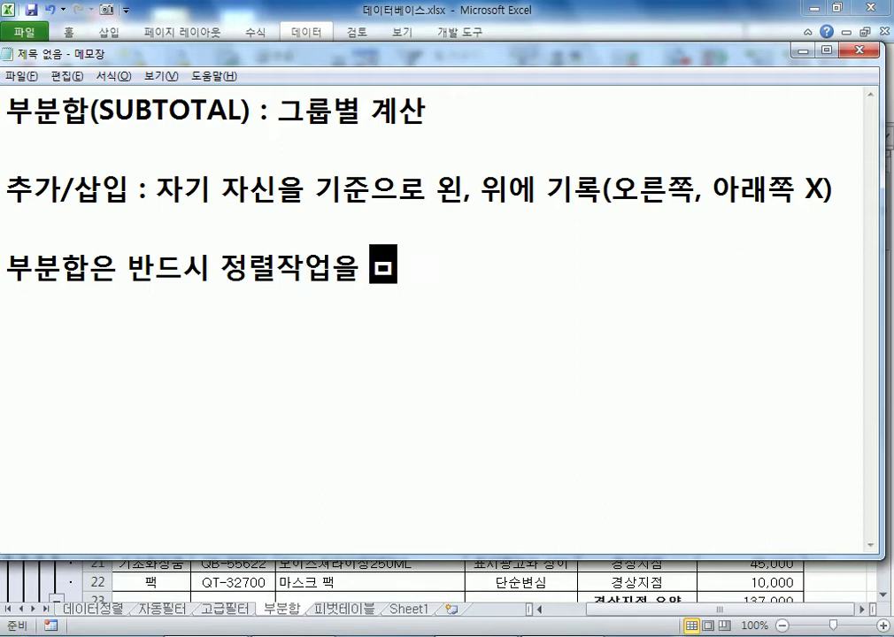
type("ㄴ다.")
key("Return")
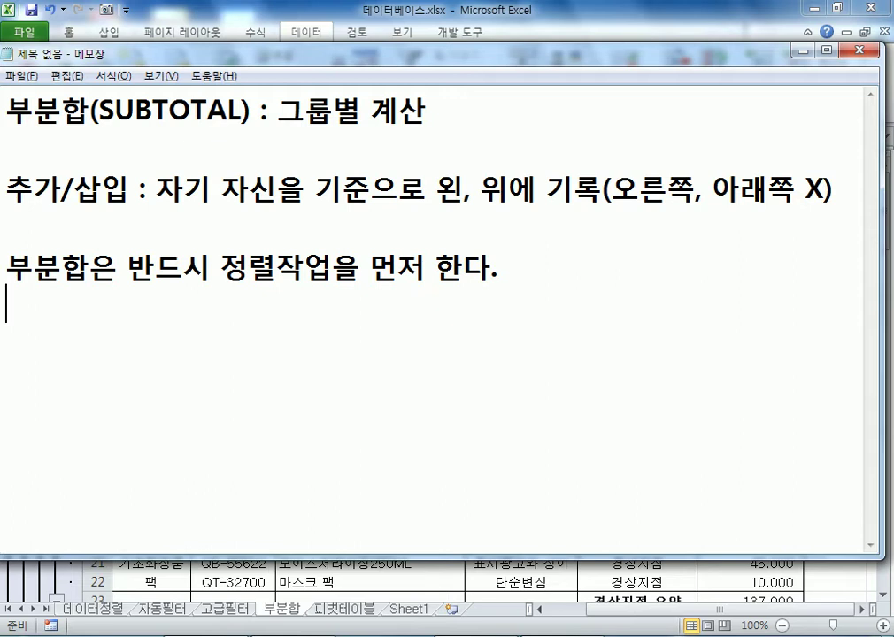
Add the note line "부분합을 하기 위한 항목(그룹)을 기준으로 정렬(오름차순, 내림차순)" and widen the Notepad window to fit it.
type("부분합으")
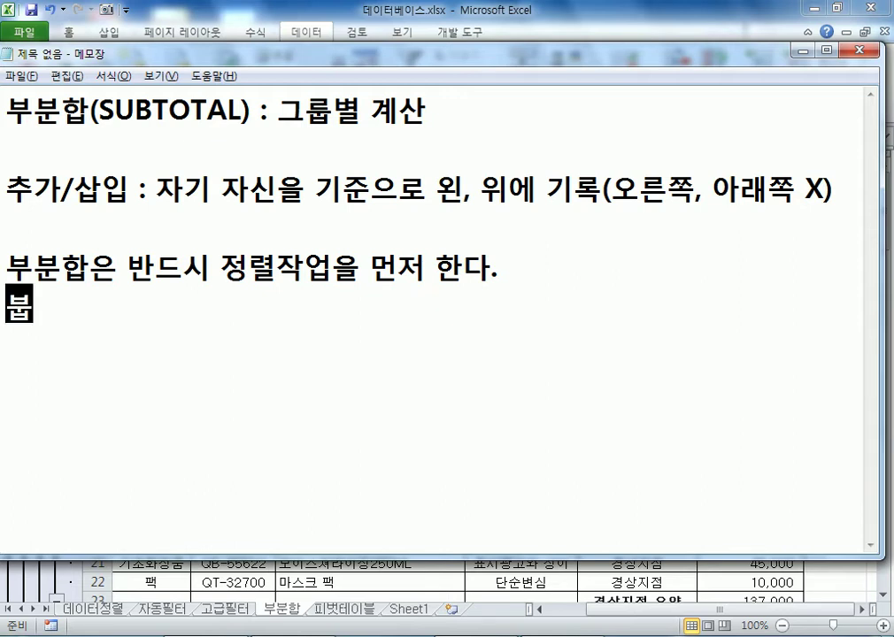
type("을 하기 ")
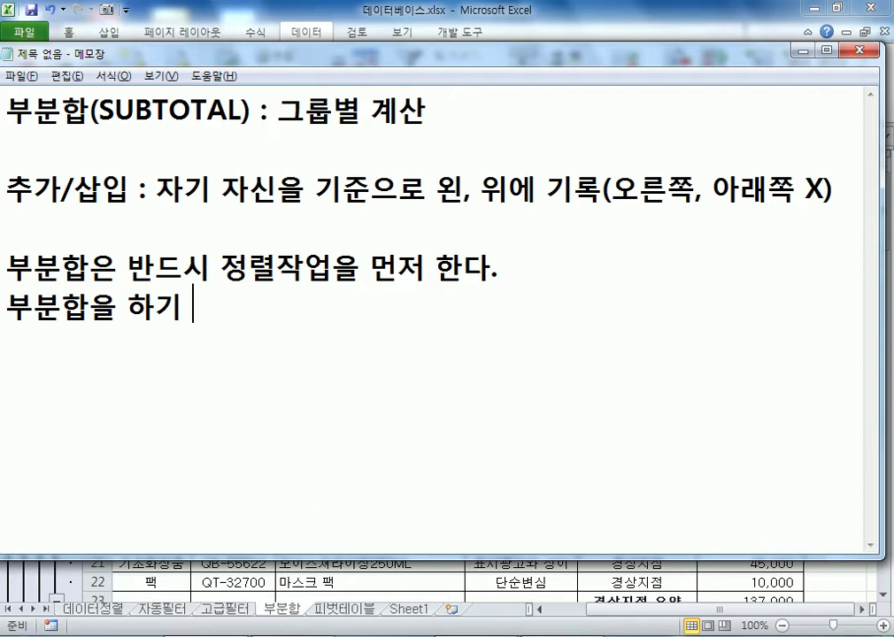
type("위한 항목")
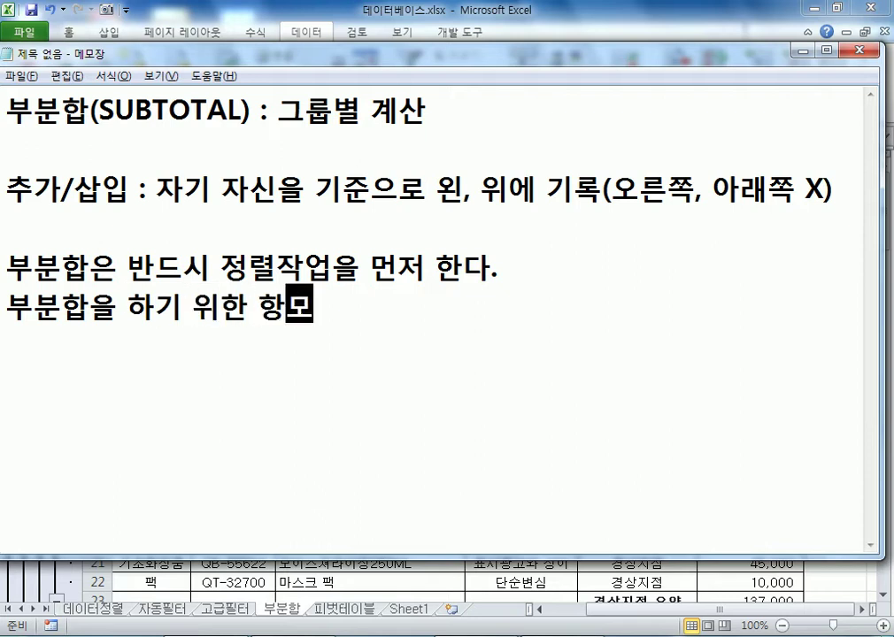
type("(그룹)")
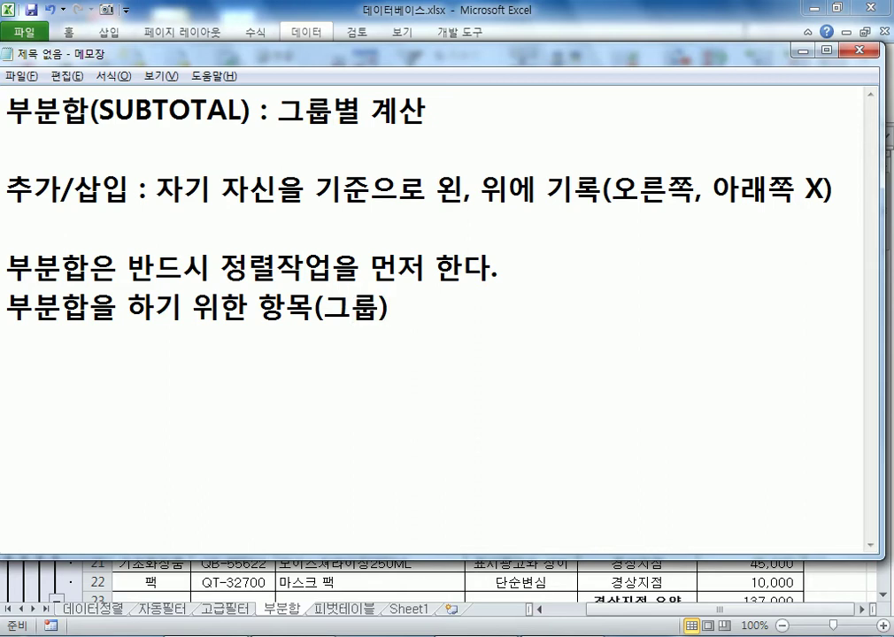
type("을 기준으로 ㅈ")
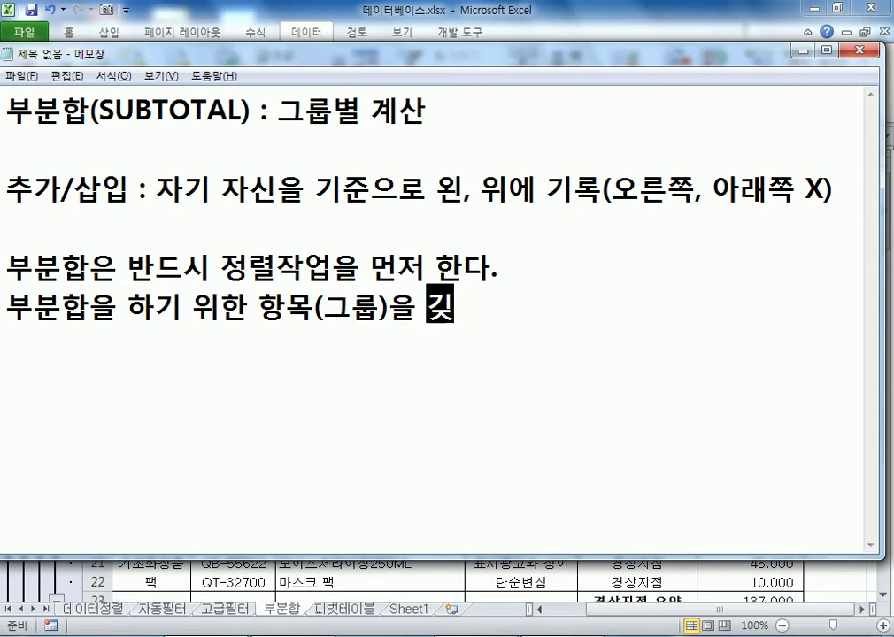
type("정렬")
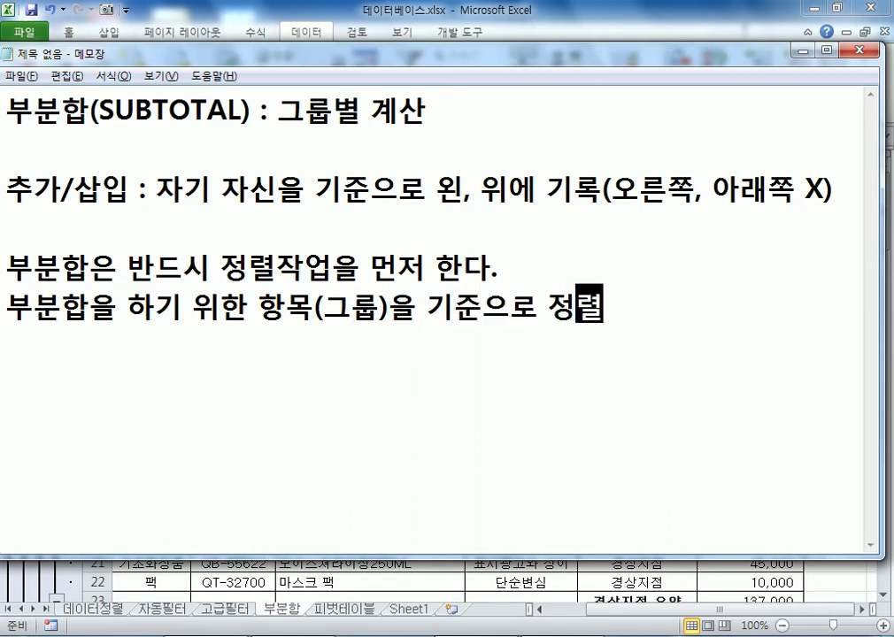
type("(오름차순.")
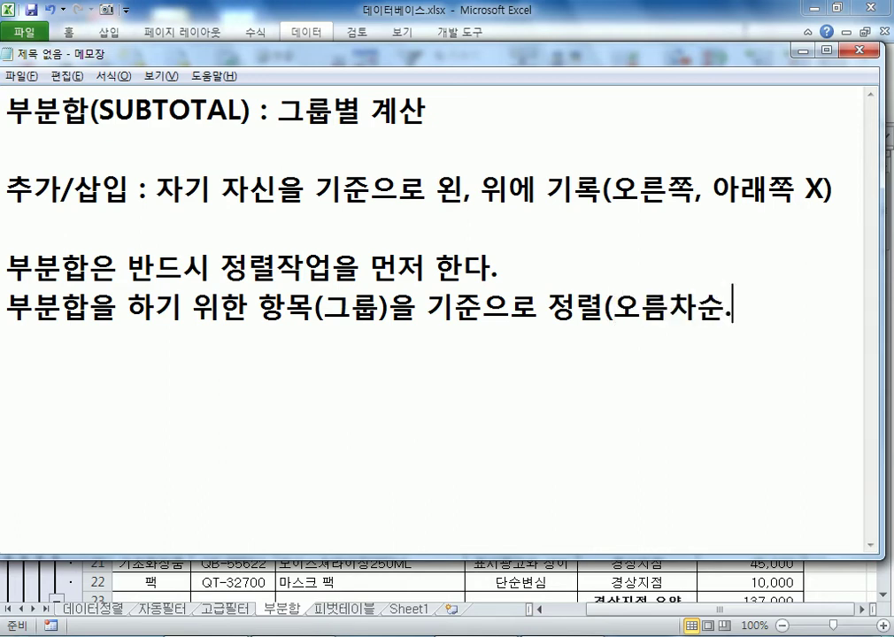
key("BackSpace")
type(", 내림차순)")
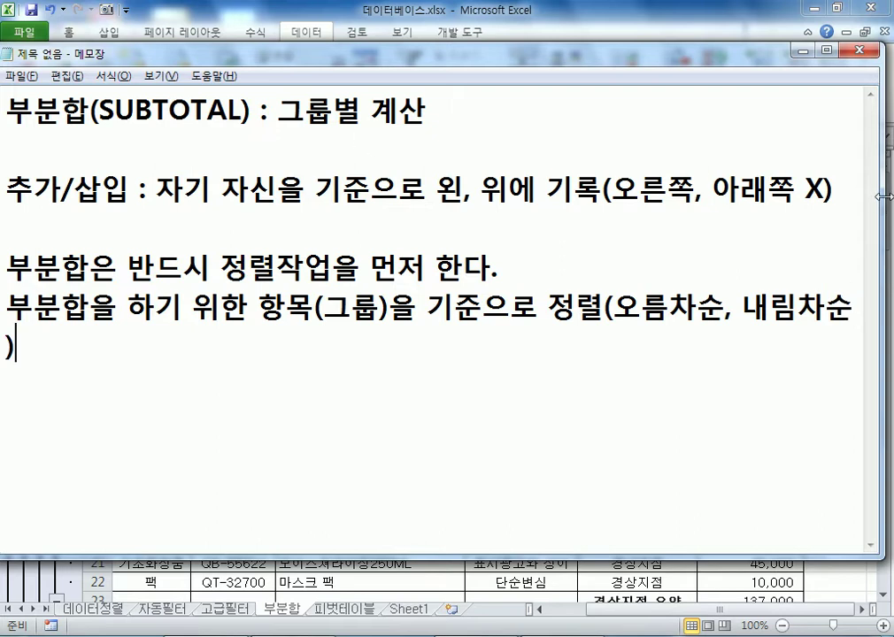
left_click_drag(883, 197, 888, 196)
key("Return")
left_click_drag(625, 307, 791, 308)
left_click(746, 344)
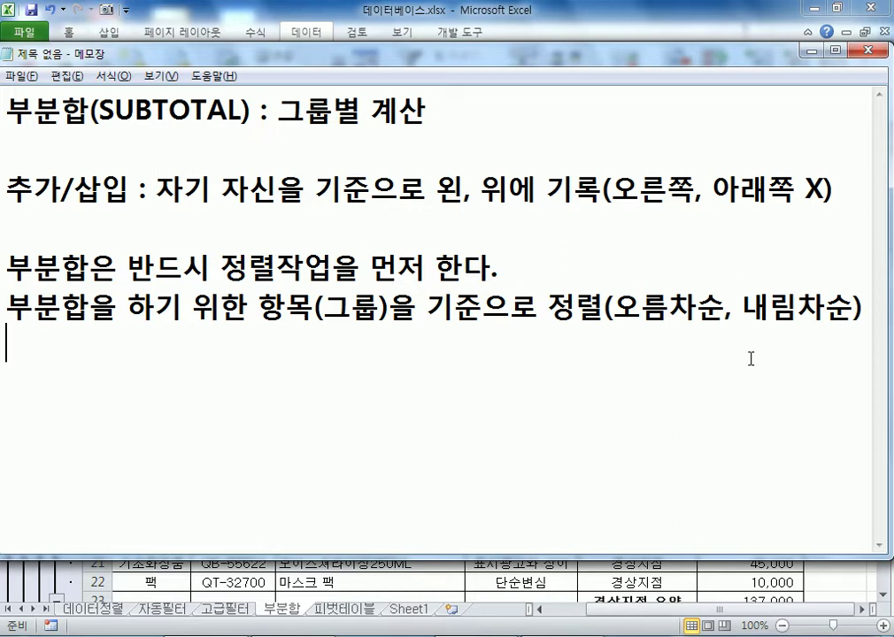
Add the line "새로운 값으로 대치 항목에 선택/해제" below the sorting note.
type("새로운 값ㅇ")
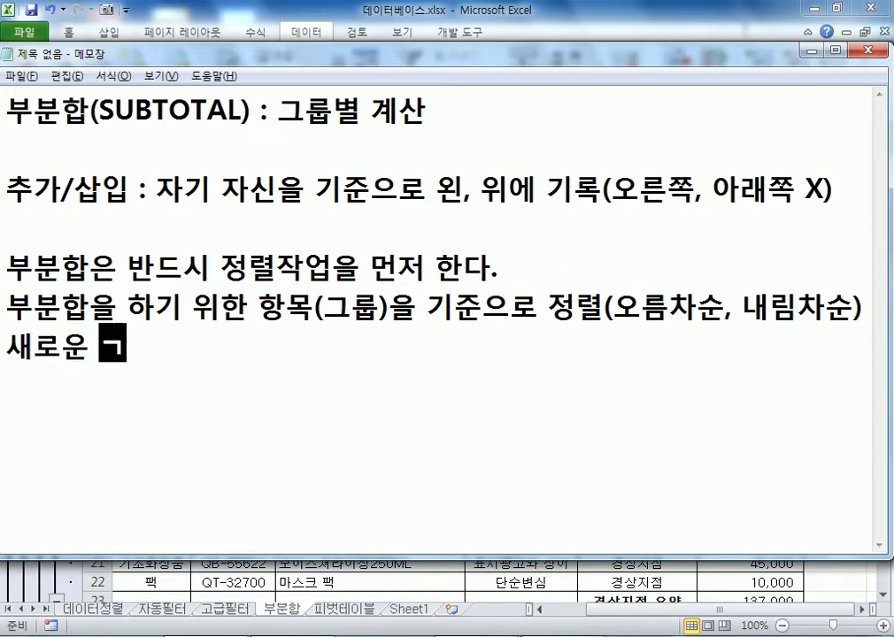
type("을")
key("BackSpace")
key("BackSpace")
type("으로 댓")
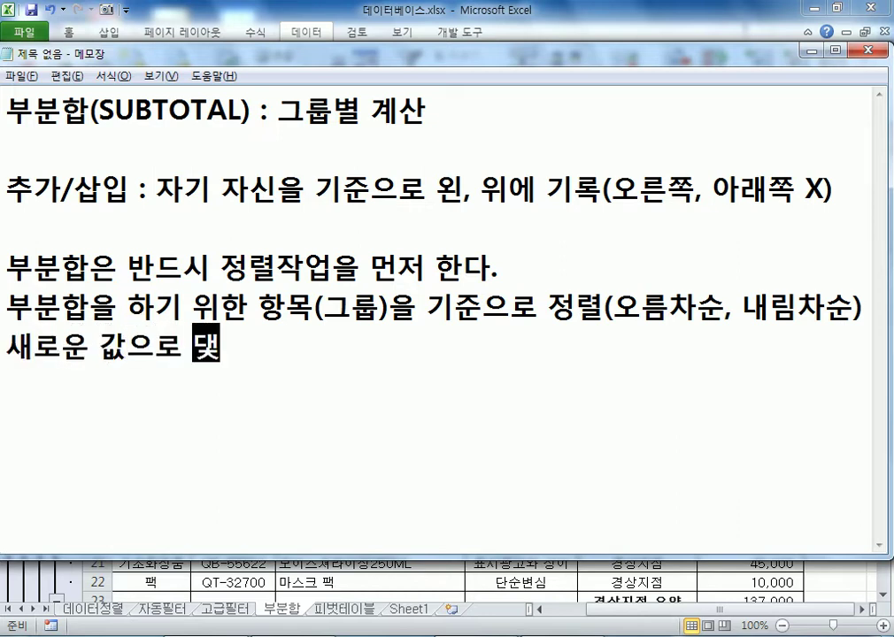
key("BackSpace")
type("치")
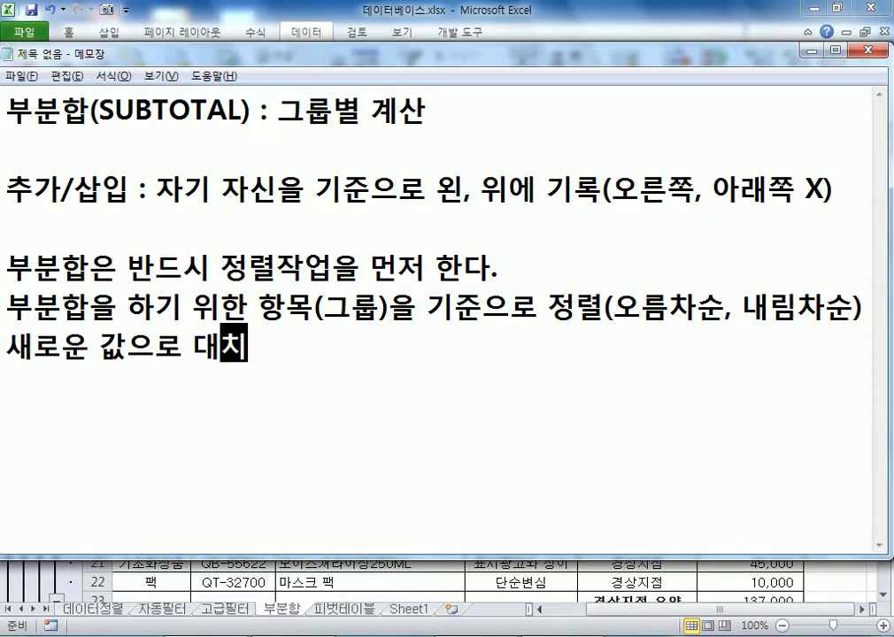
type(" 항목에 선ㅌ")
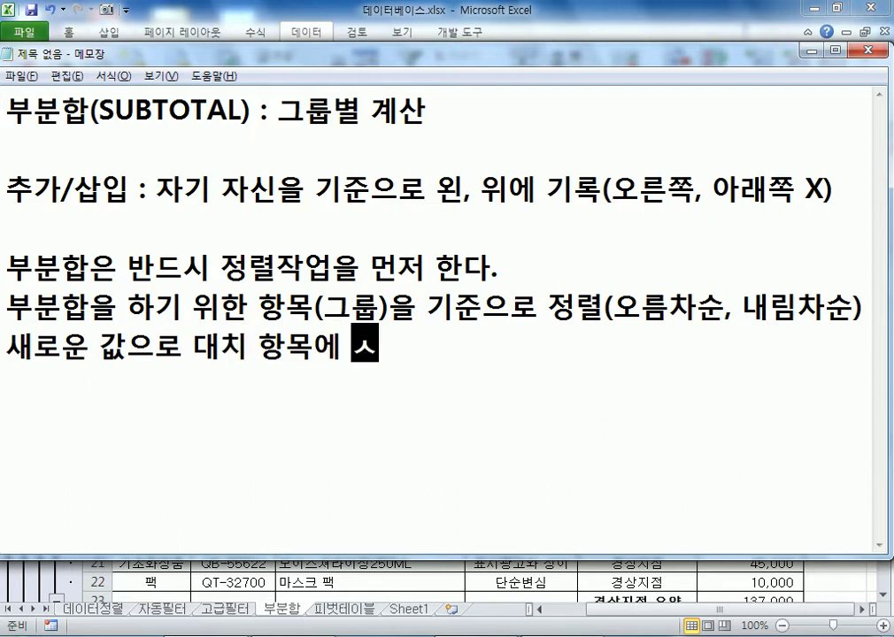
type("ㅐㄱ/.")
key("BackSpace")
type("해제")
key("Return")
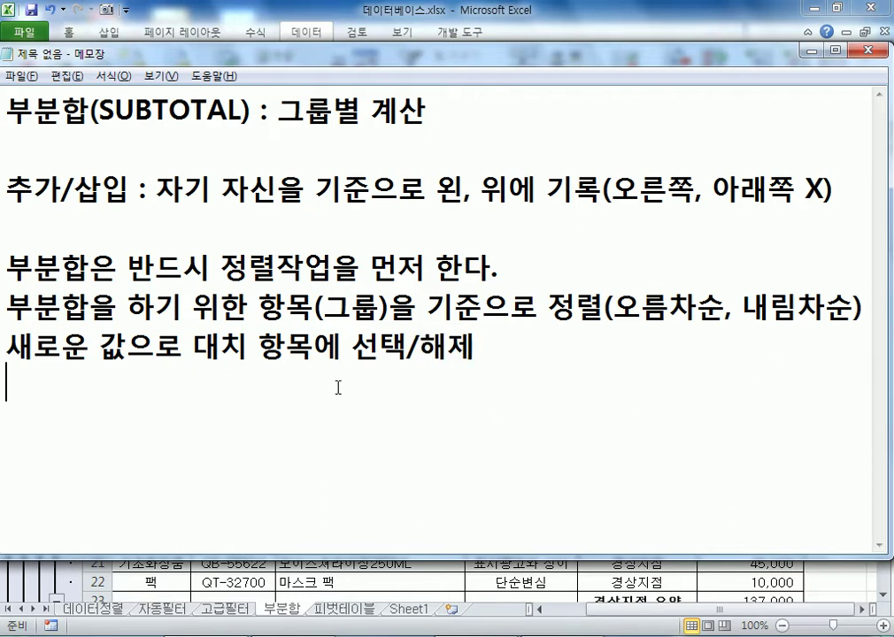
Enclose the phrase 새로운 값으로 대치 항목 in double quotation marks and highlight the word 선택 after it.
left_click(245, 353)
key("Home")
type("\"")
left_click(327, 354)
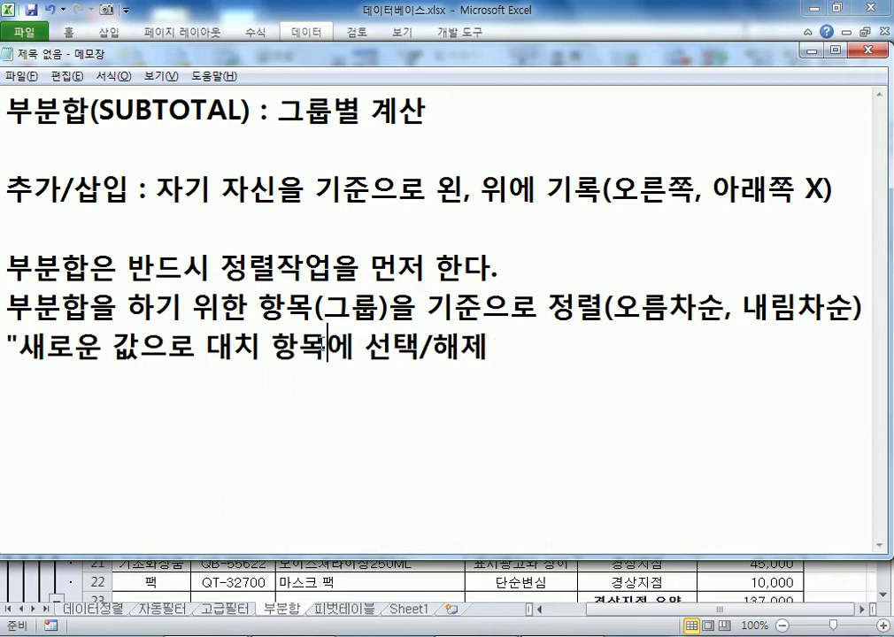
type("\"")
left_click_drag(433, 346, 380, 343)
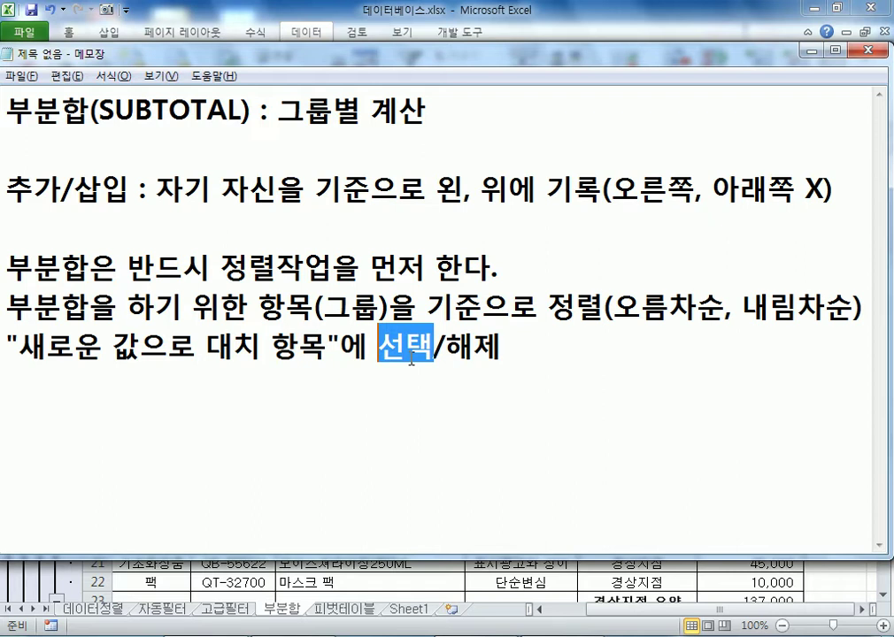
left_click(514, 347)
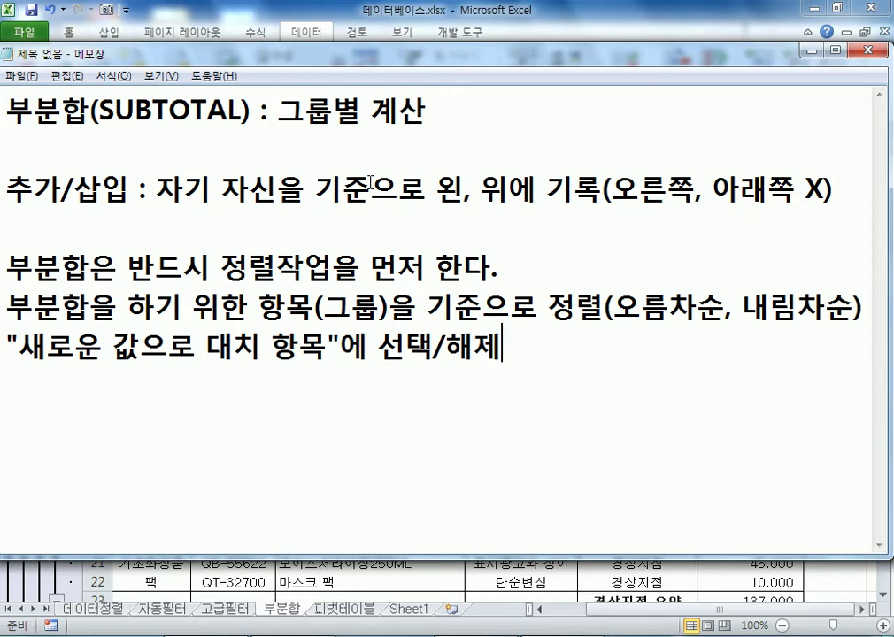
left_click_drag(60, 189, 124, 186)
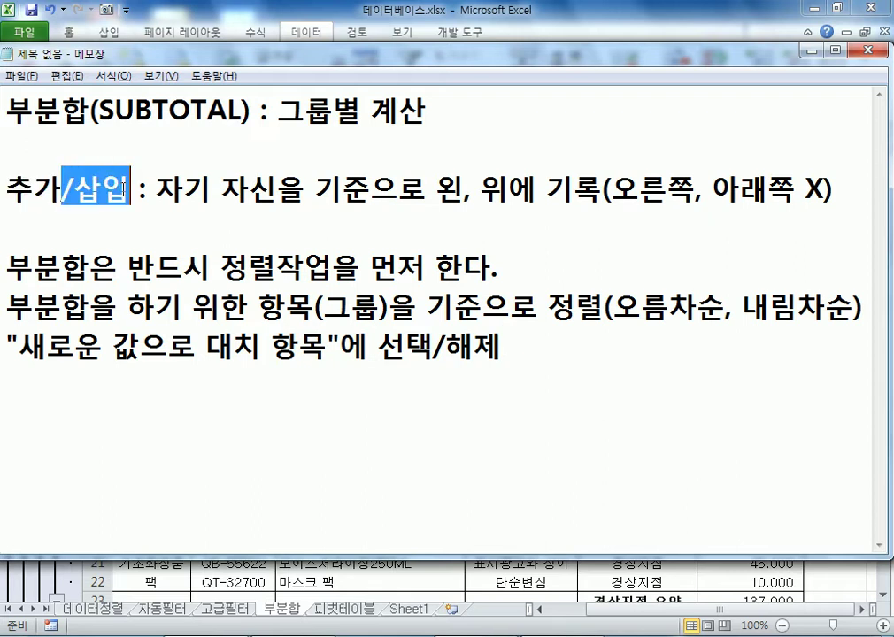
left_click(124, 188)
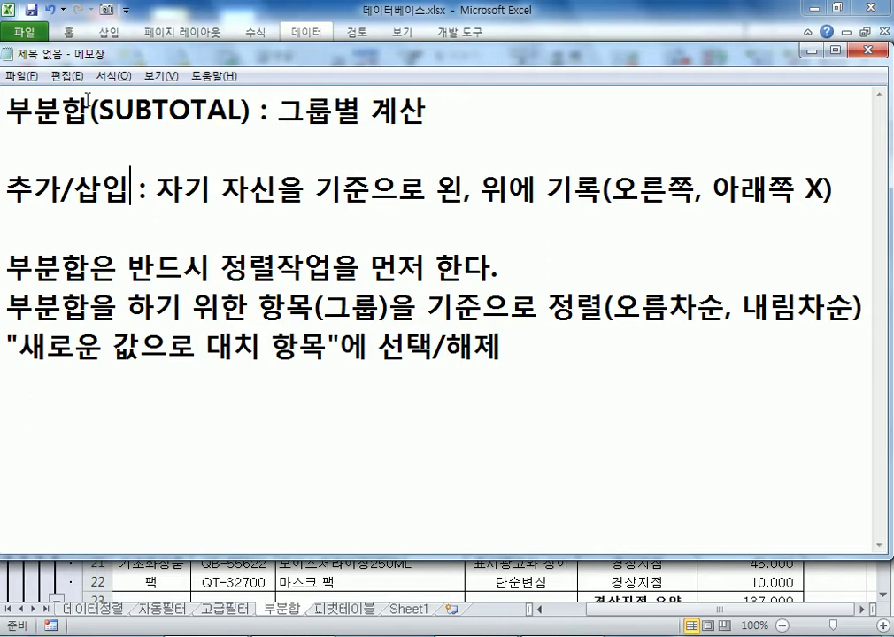
left_click(67, 76)
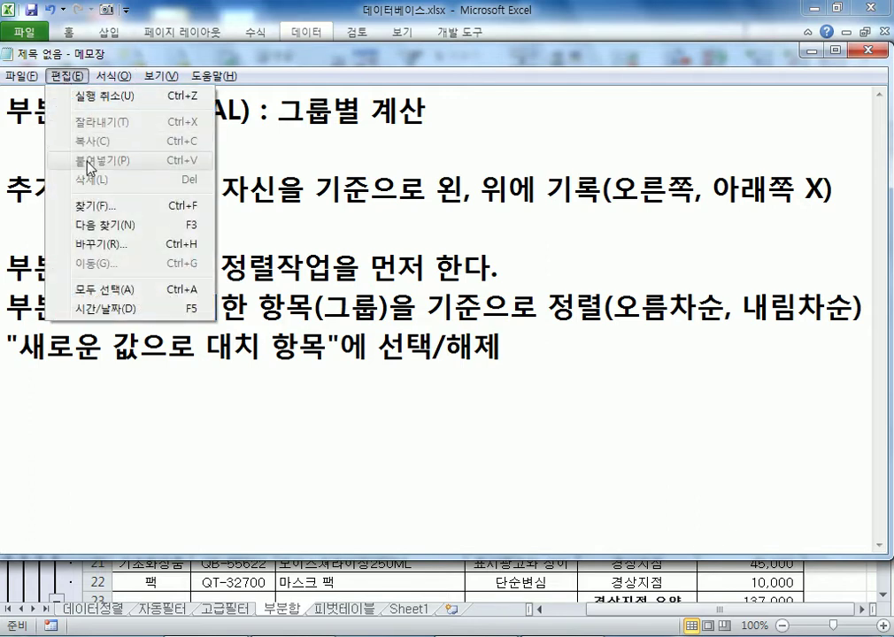
left_click(253, 210)
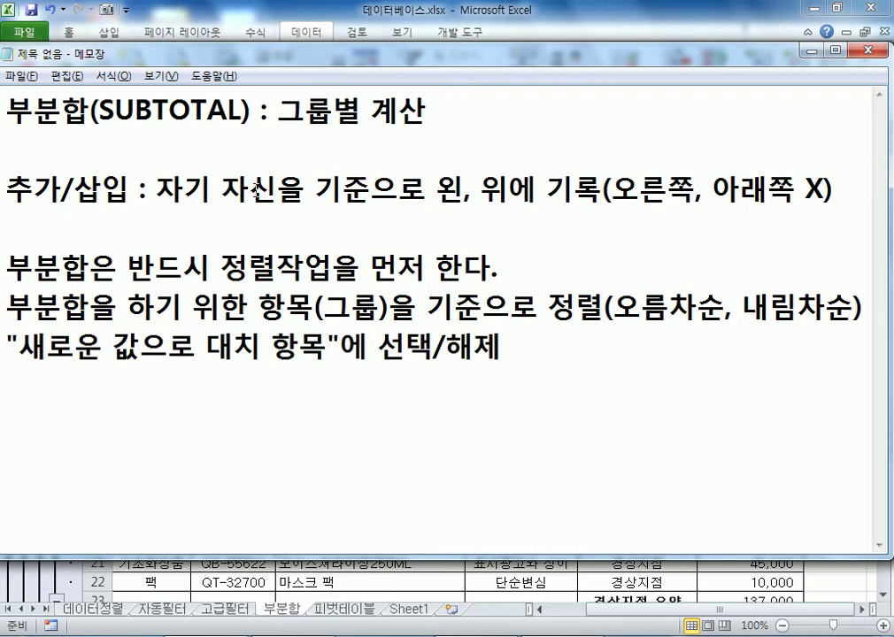
key("shift+Right")
left_click(250, 186)
Switch to Excel, remove all subtotals from the cosmetics returns table, and review the plain list.
key("alt+Tab")
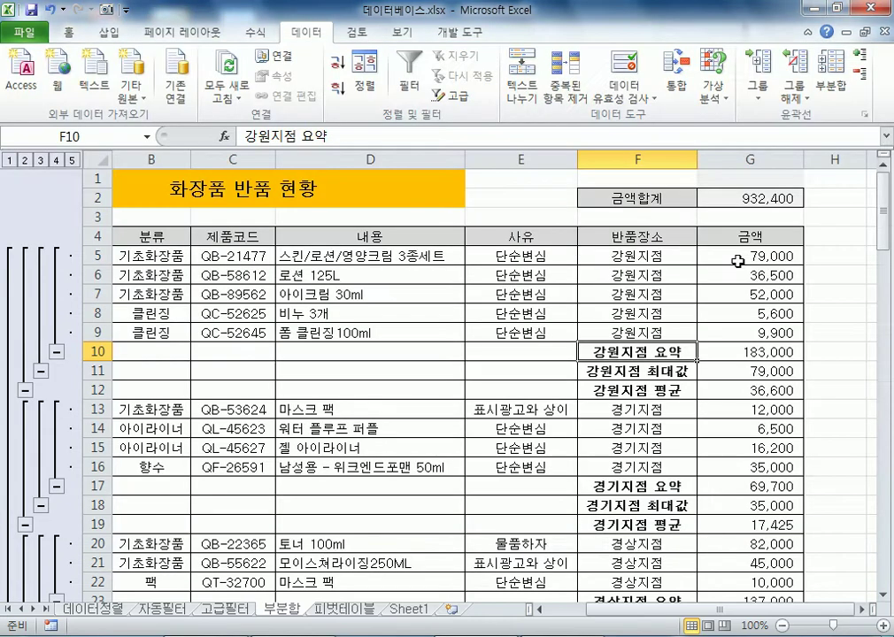
left_click(638, 391)
scroll(794, 398, "down", 1)
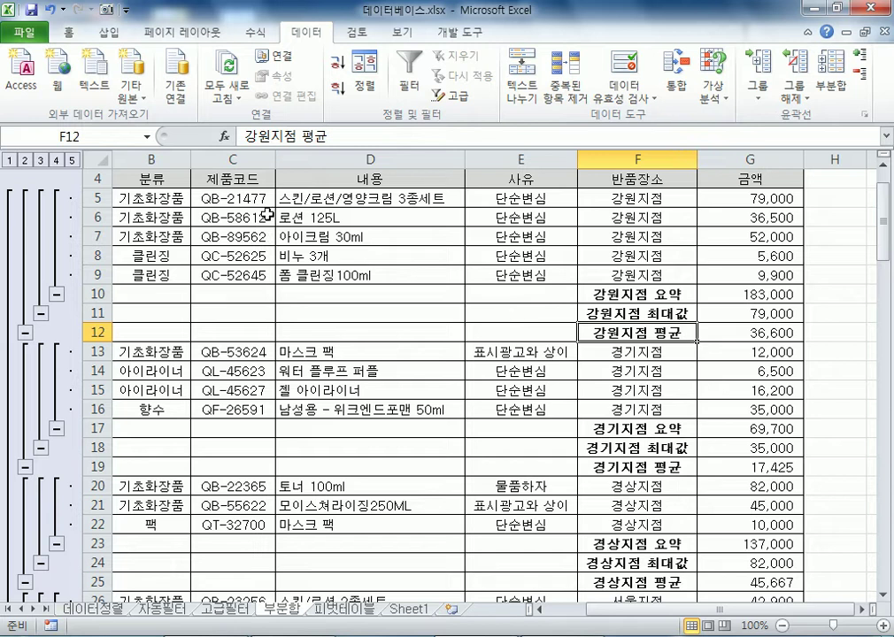
left_click(292, 236)
scroll(306, 279, "up", 1)
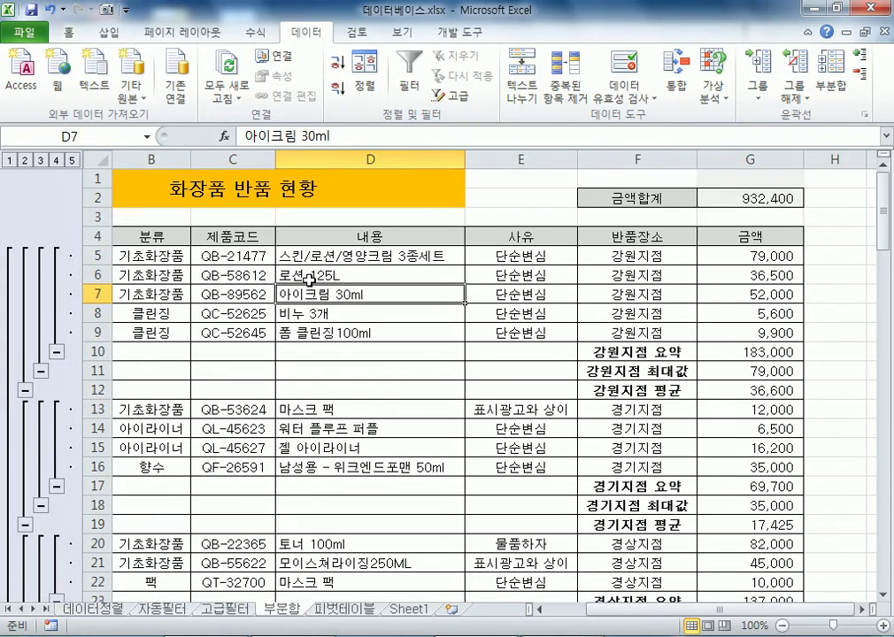
left_click(835, 74)
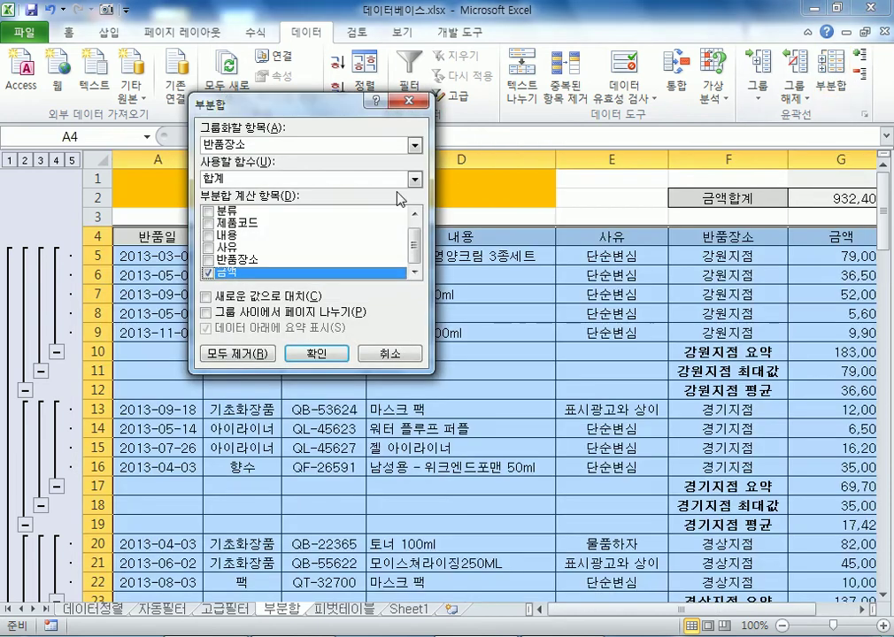
left_click(235, 354)
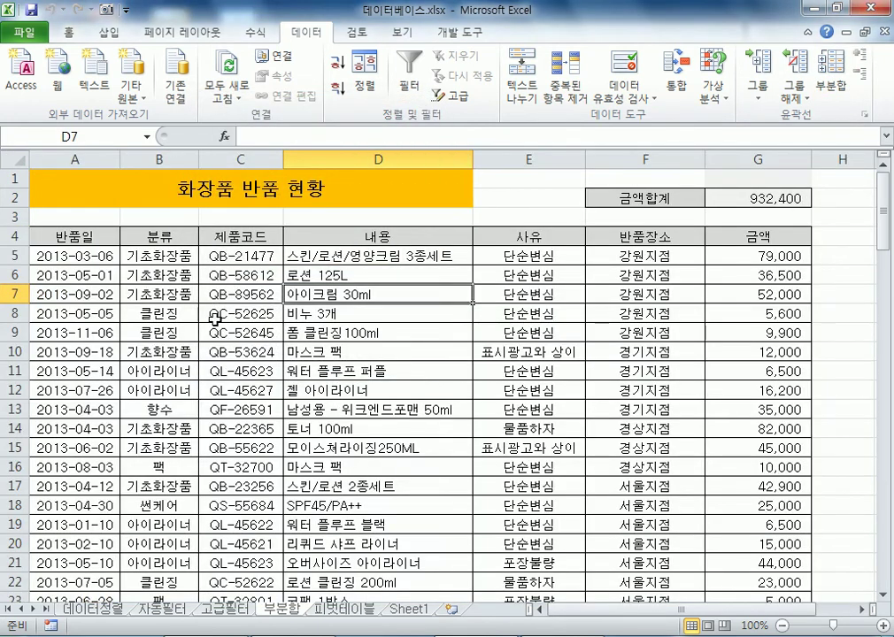
scroll(491, 451, "down", 5)
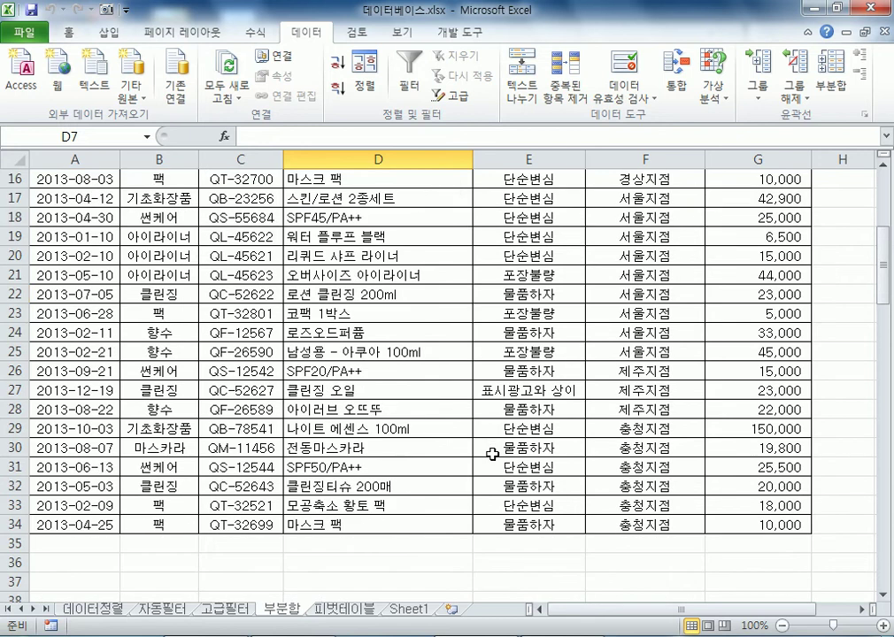
scroll(491, 454, "up", 4)
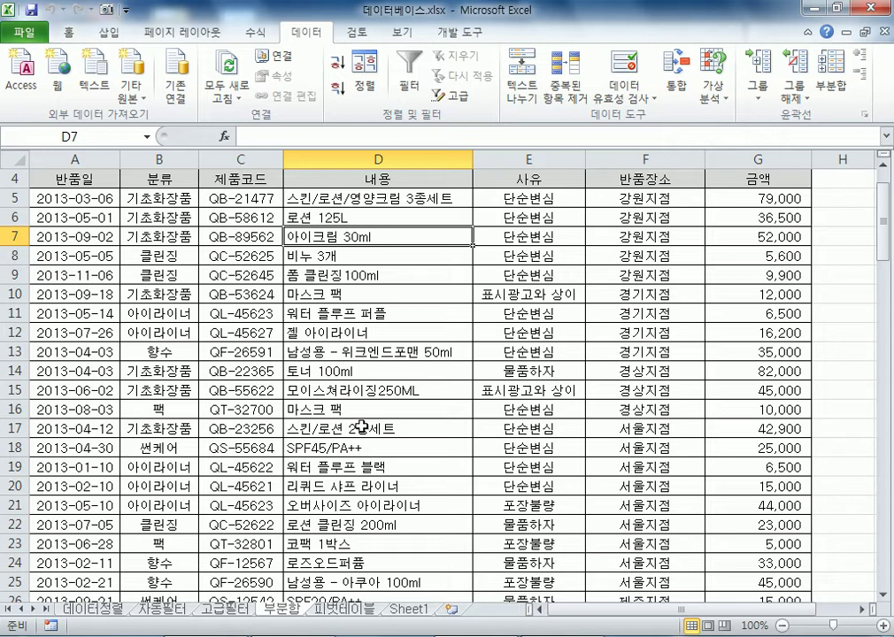
scroll(252, 382, "up", 1)
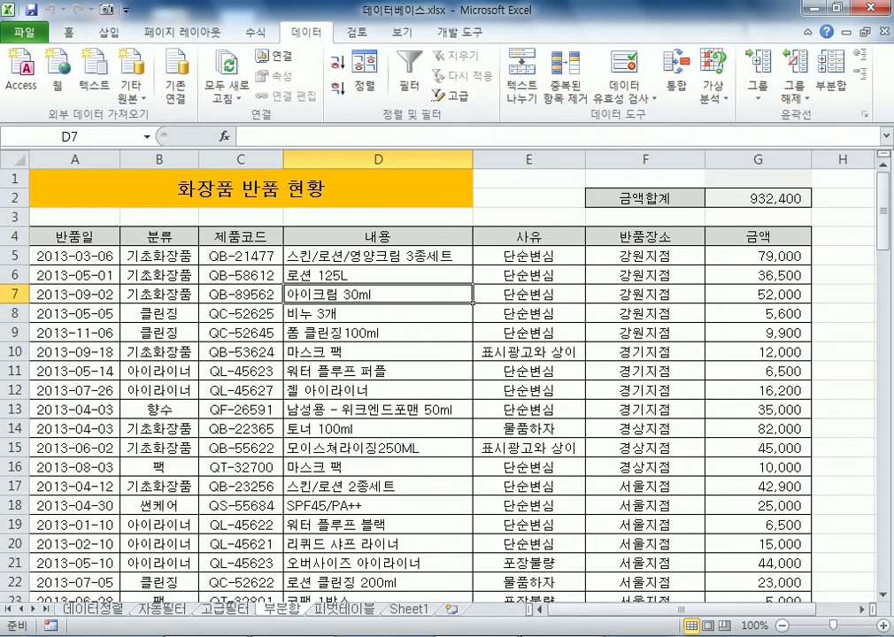
Switch to Notepad, move its window up, and add the line "정렬 : 순서대로 나열" after a blank line below the notes.
key("alt+Tab")
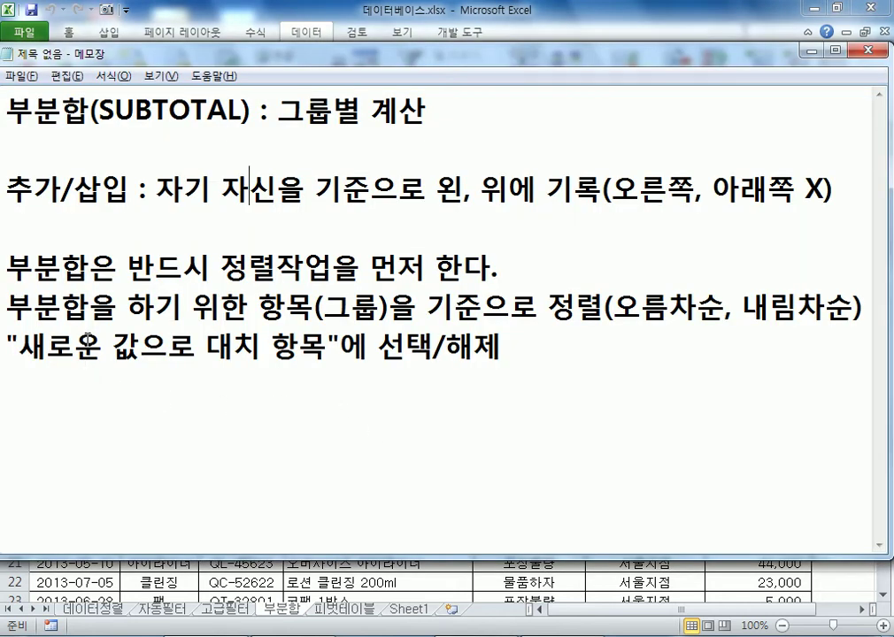
left_click(228, 267)
left_click_drag(232, 266, 277, 266)
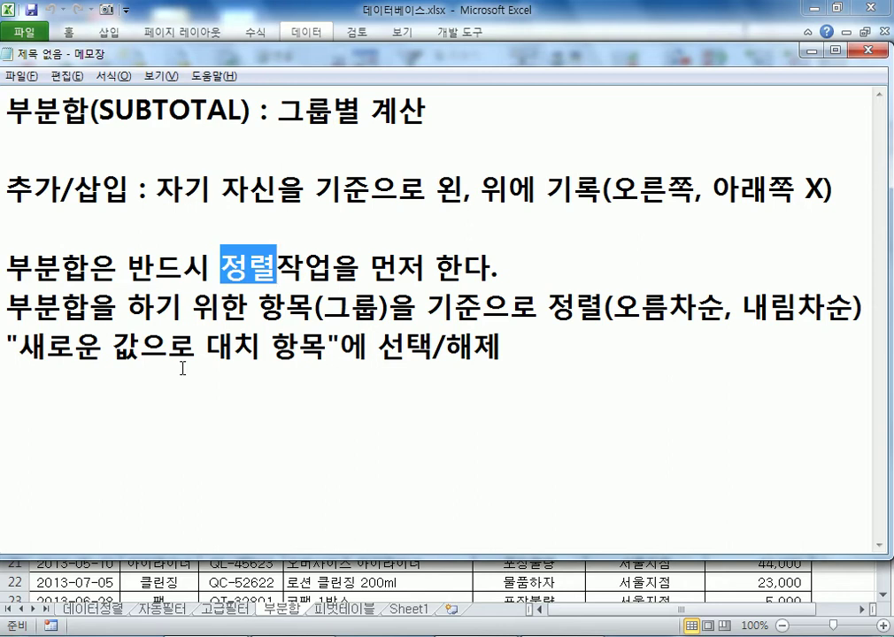
left_click(128, 400)
key("Return")
left_click_drag(186, 62, 188, 18)
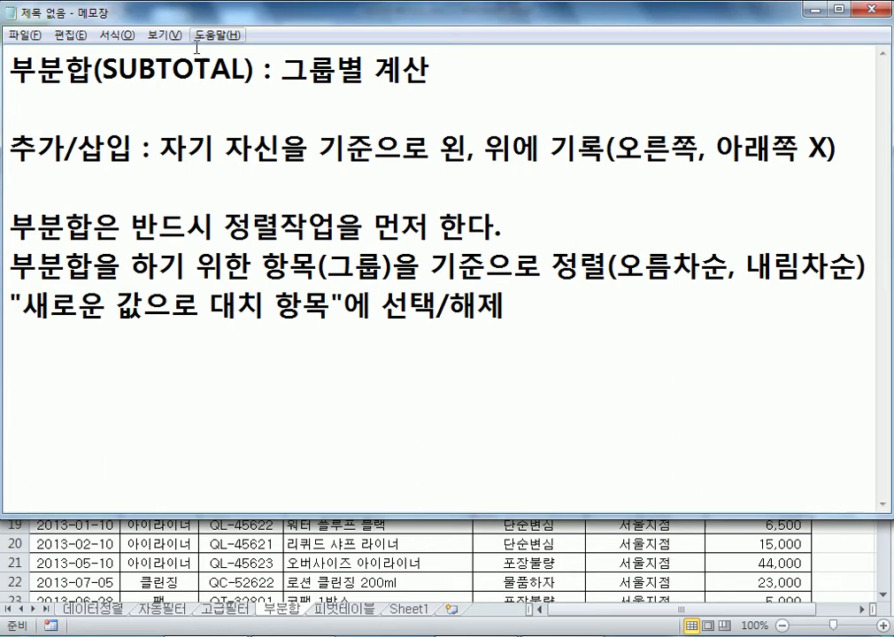
type("정렬 ")
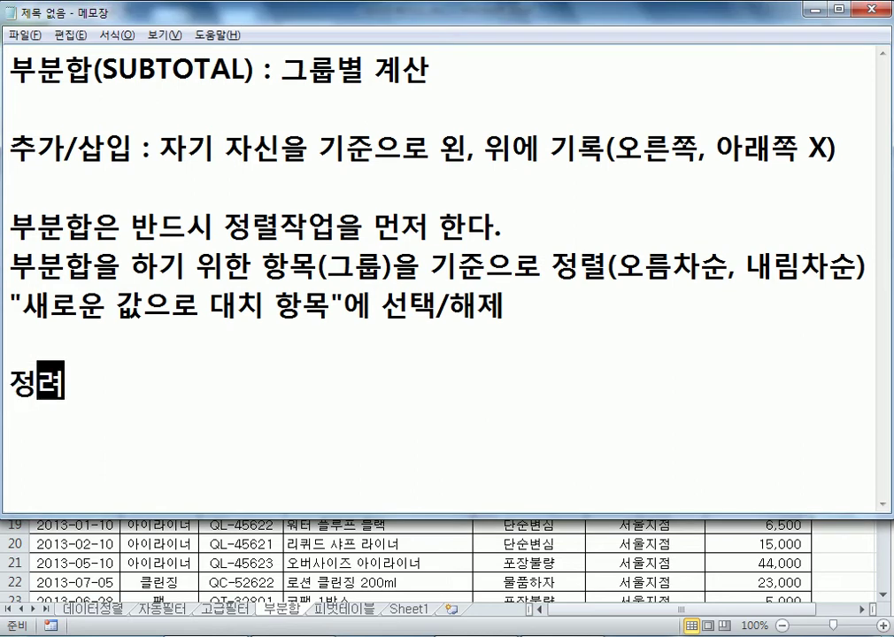
type(": 순")
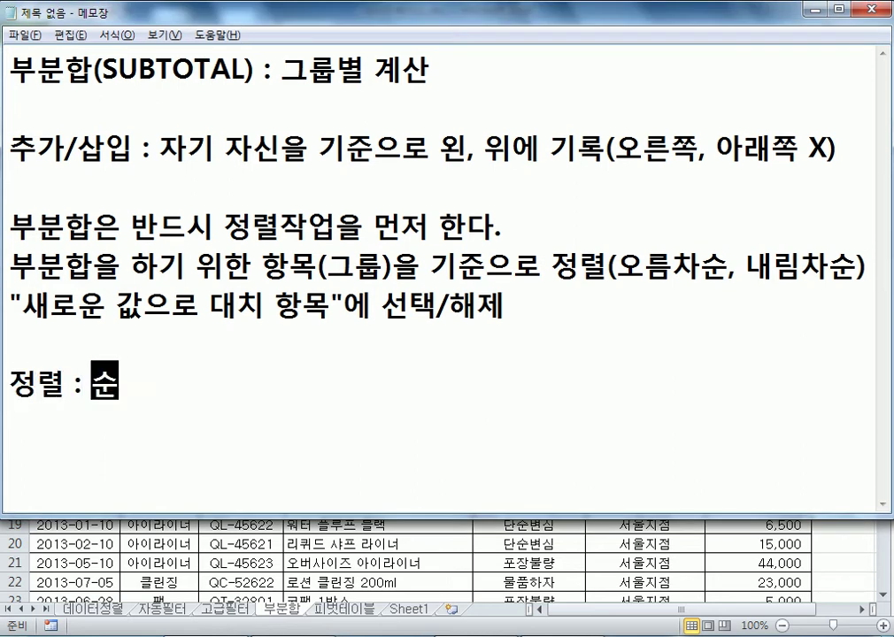
type("서대로 나열")
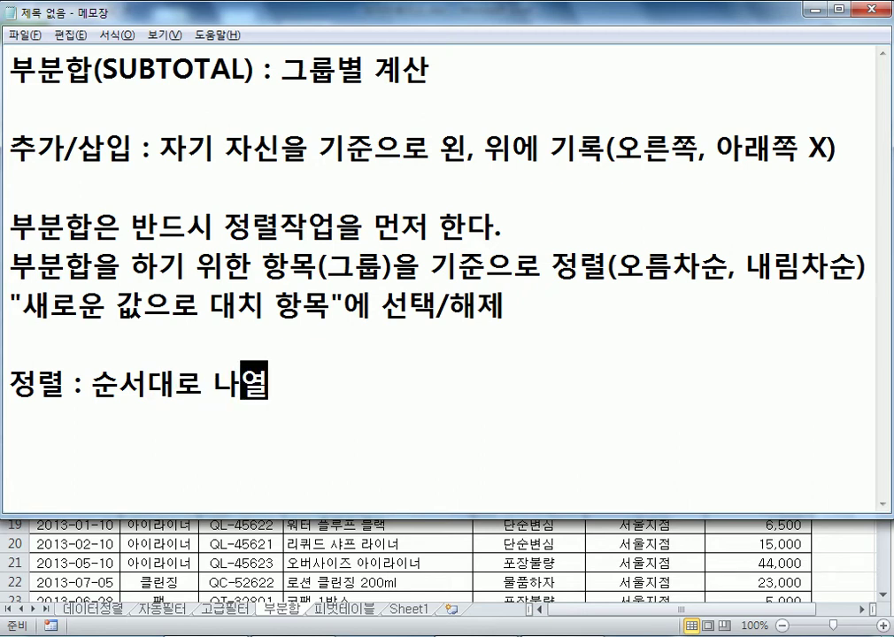
Extend the sorting note with ", 원래의 자료가 흩어진다." and end the line.
type(",")
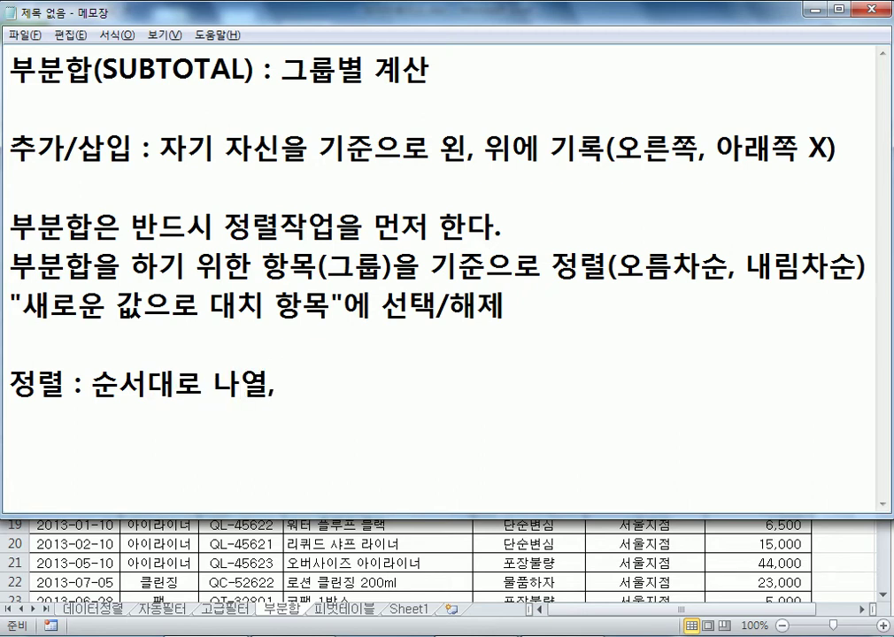
type(" ㅇ원래의 자")
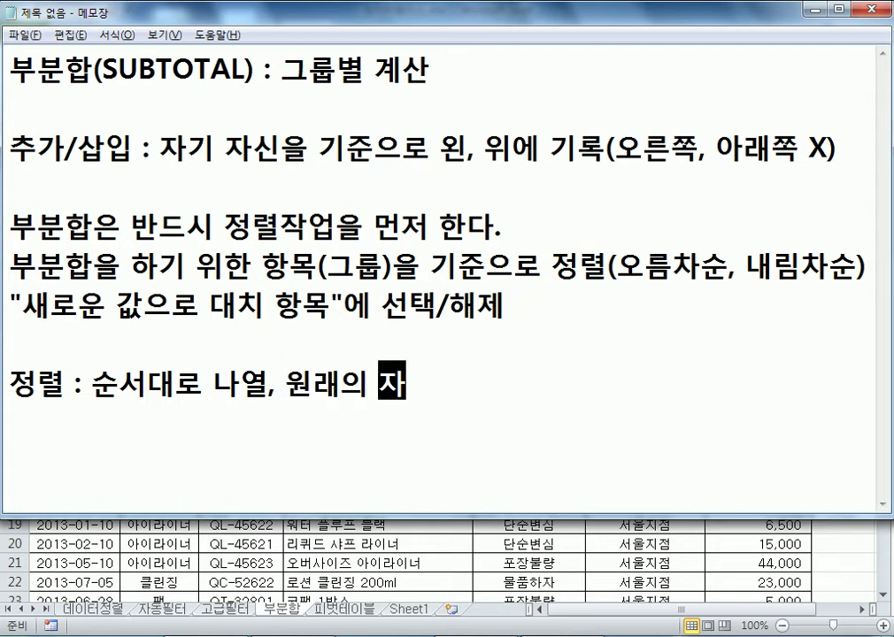
type("료가 ")
type("흩엊")
type("진다.")
key("Return")
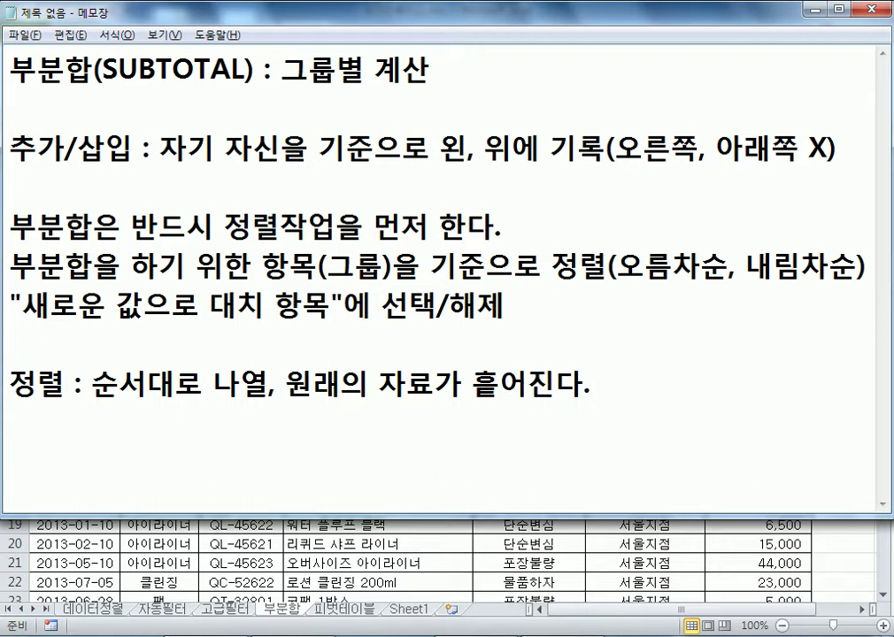
Switch to Excel and sort the cosmetics returns table in ascending order by 반품일.
key("alt+Tab")
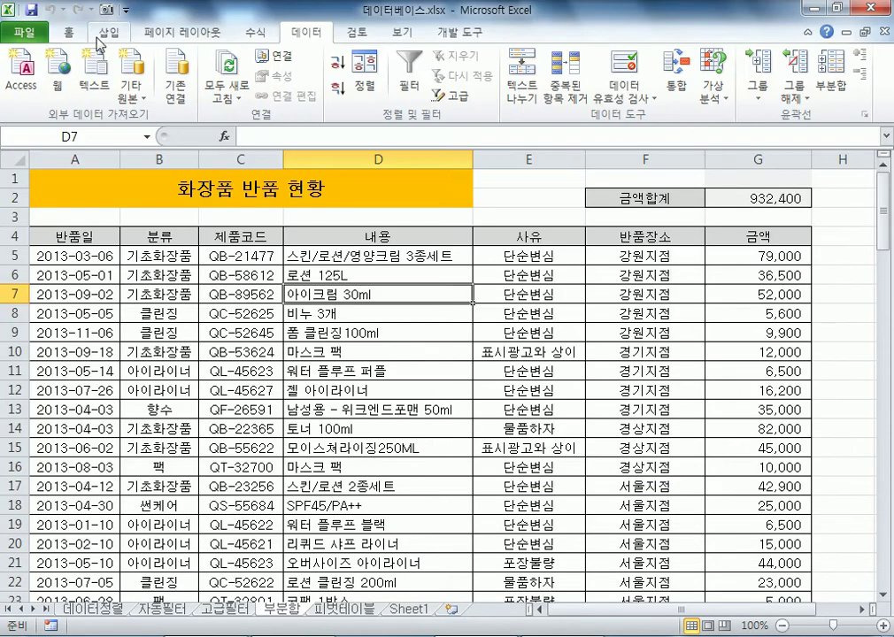
left_click(67, 256)
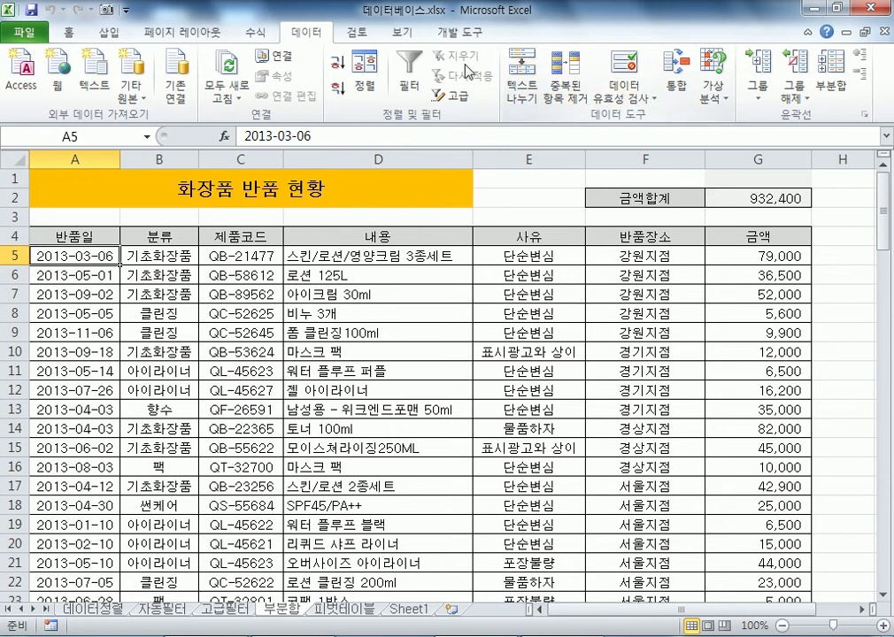
left_click(337, 62)
scroll(8, 425, "down", 3)
scroll(44, 288, "up", 3)
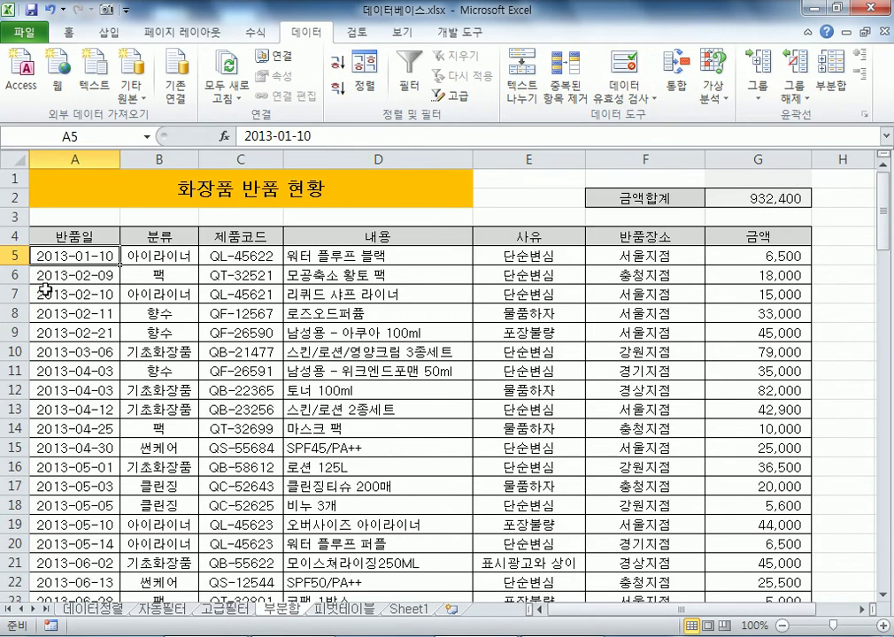
Sort the returns table ascending by 반품장소, and sort it back ascending by 반품일.
left_click(659, 256)
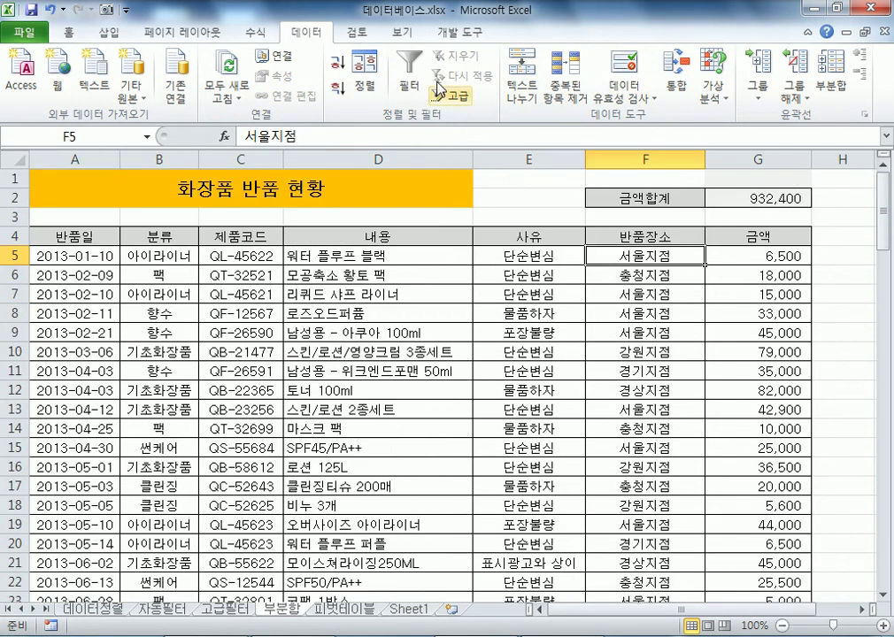
left_click(341, 64)
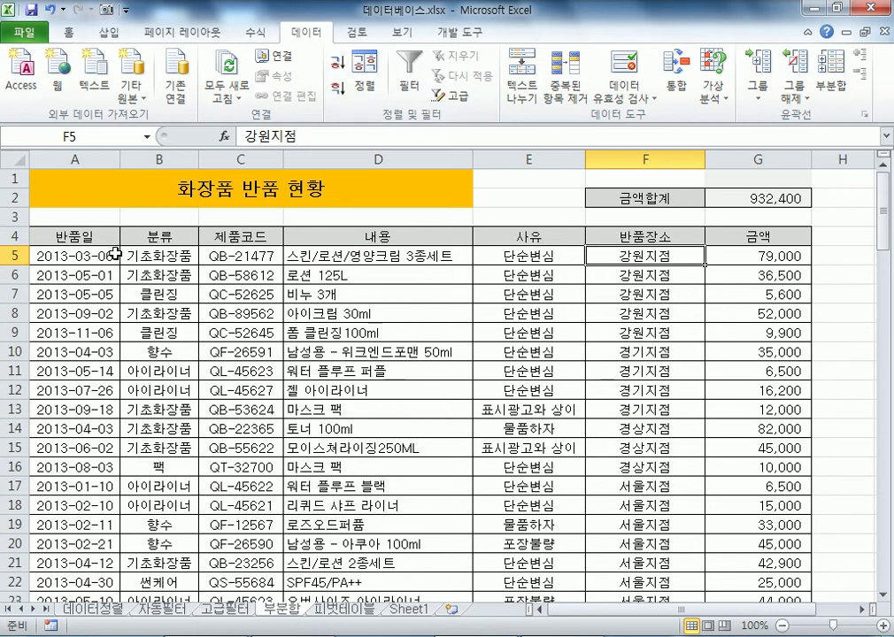
left_click(71, 254)
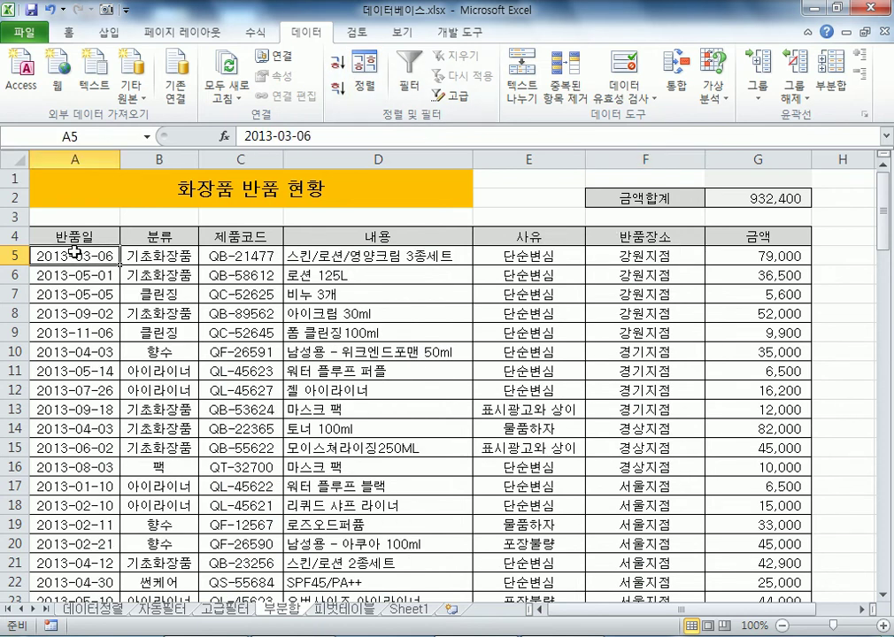
left_click(336, 68)
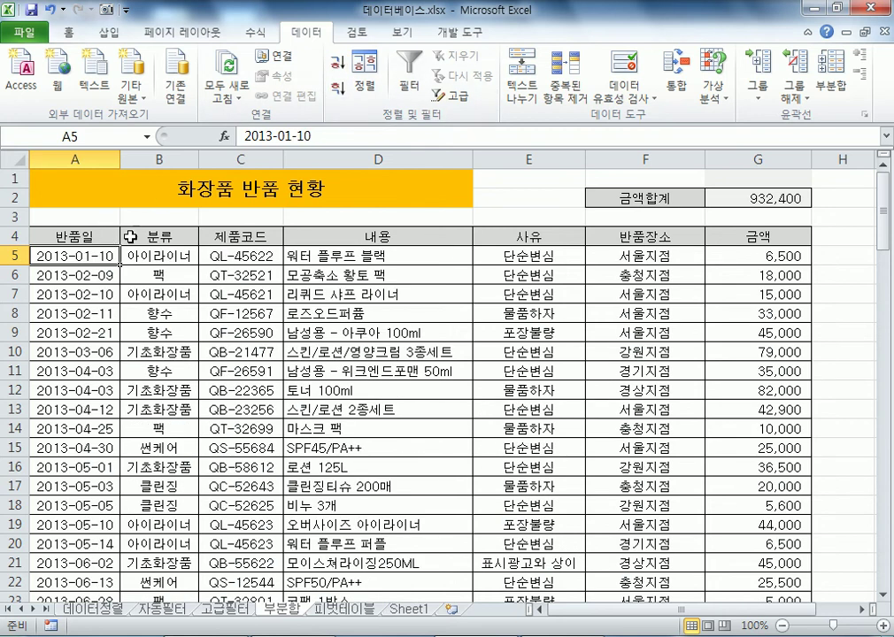
scroll(74, 205, "down", 4)
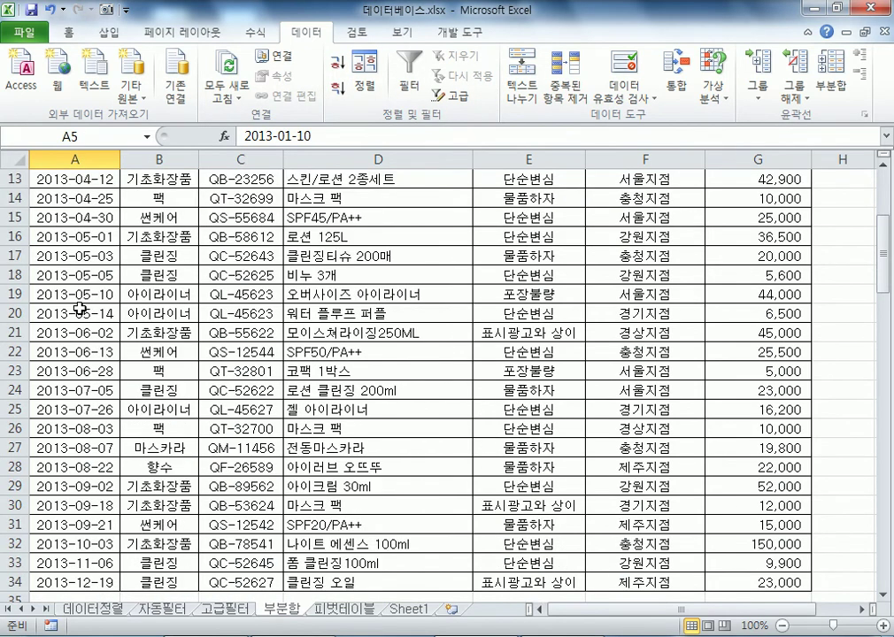
scroll(78, 305, "up", 3)
Check the Notepad notes, return to Excel, and open the 피벗테이블 worksheet with cell C11 selected.
key("alt+Tab")
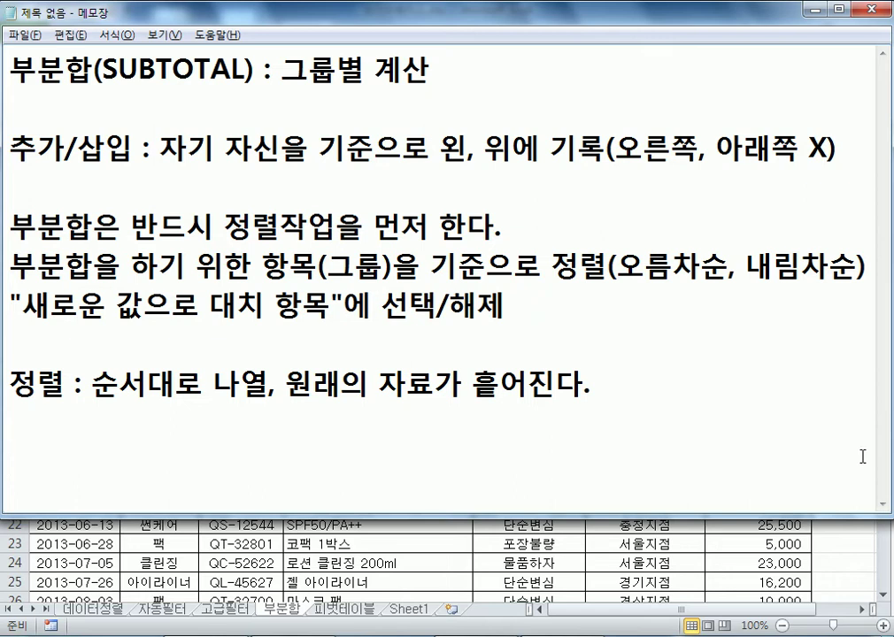
key("alt+Tab")
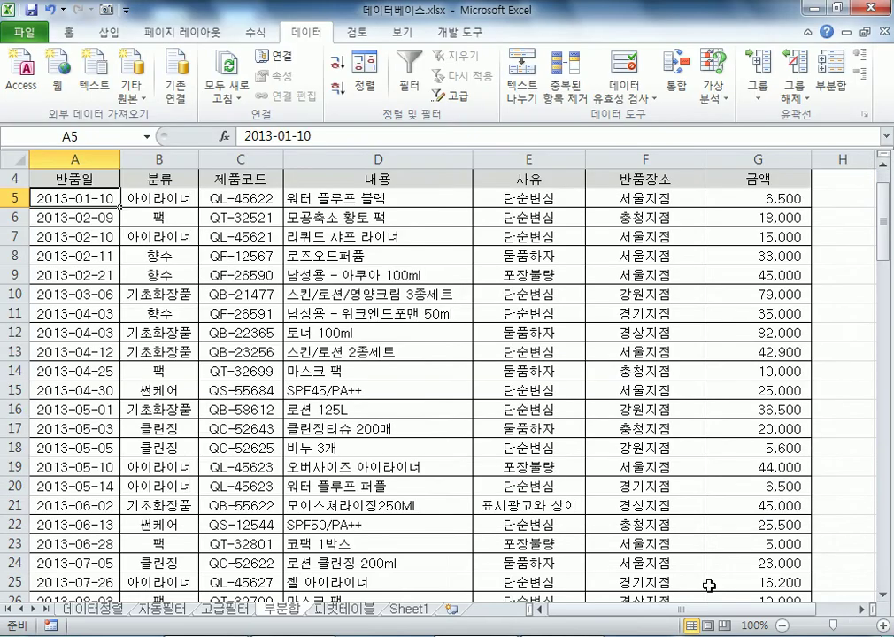
left_click(347, 610)
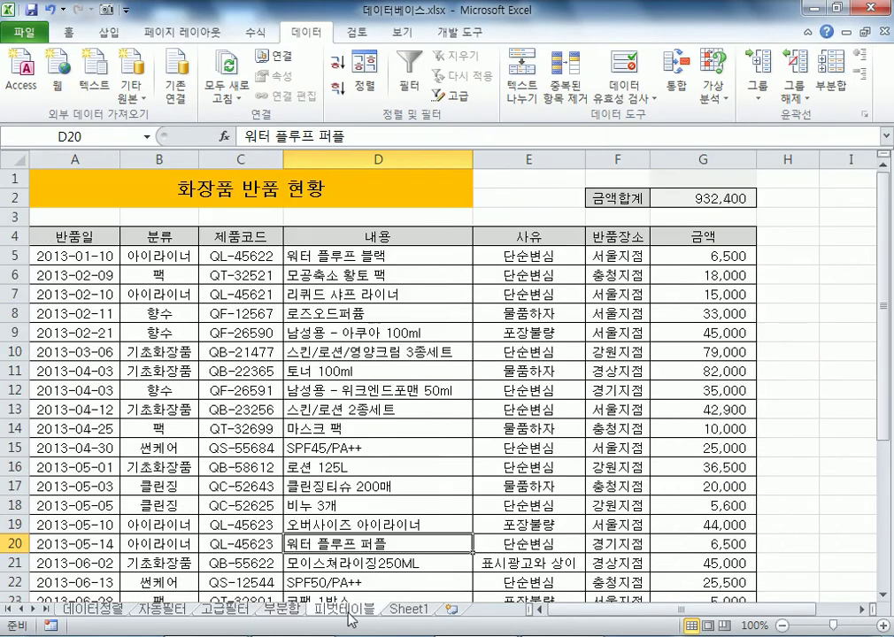
left_click(265, 374)
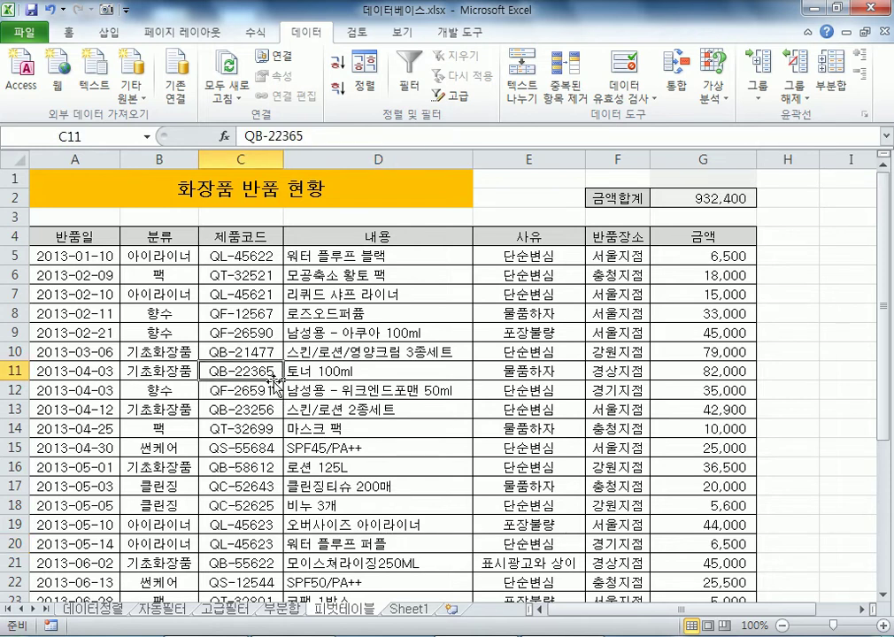
Switch to Notepad and add several blank lines below the sorting note, placing the cursor one blank line beneath it.
key("alt+Tab")
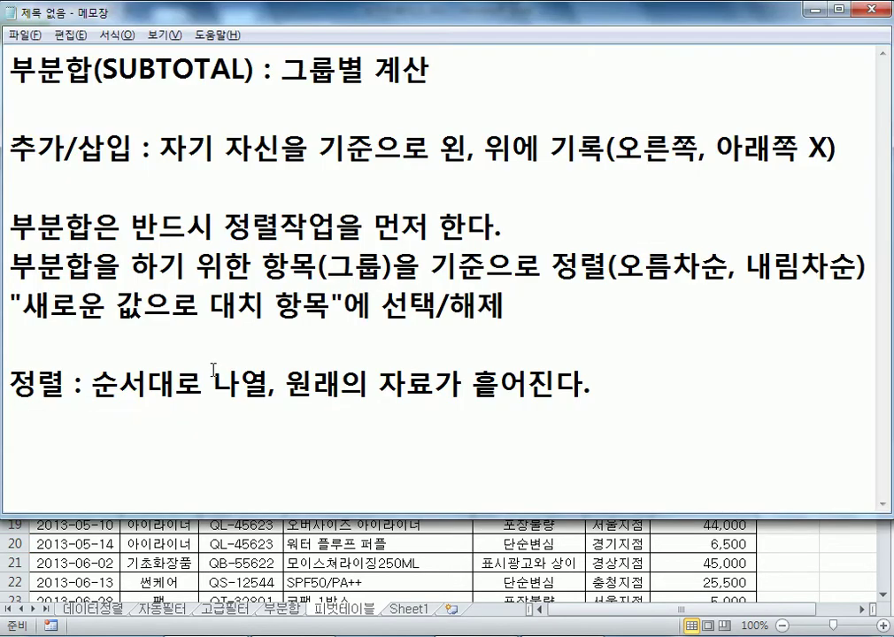
key("Return")
key("Return")
key("Return")
key("Return")
key("Return")
key("Return")
key("Return")
left_click(43, 194)
Enter the heading "피벗(PIVOT) 테이블" below the sorting note and briefly highlight the word PIVOT.
type("피벗(")
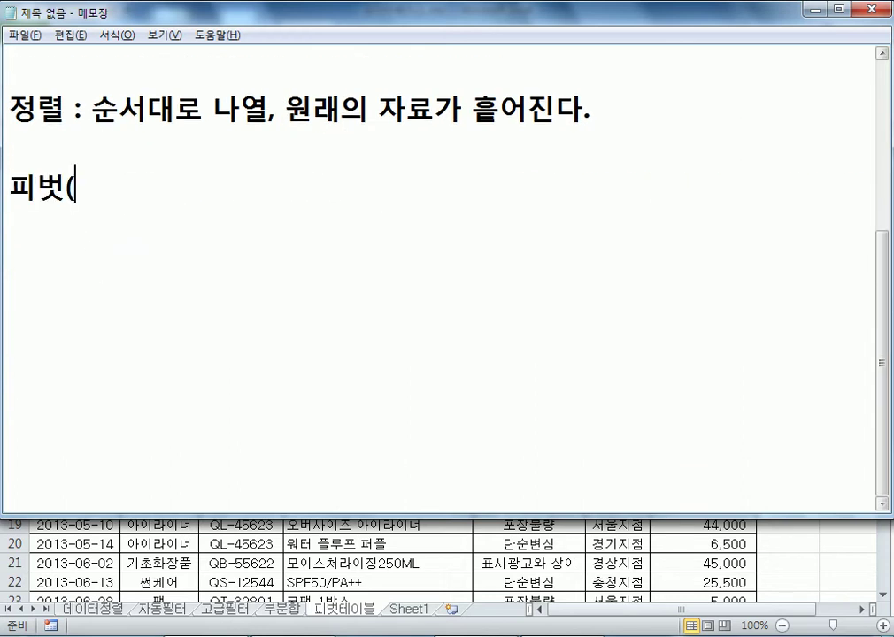
type("PIB")
key("BackSpace")
key("BackSpace")
type("VOT")
key("Left")
key("Left")
key("Left")
type("I")
key("End")
type(") 테이블")
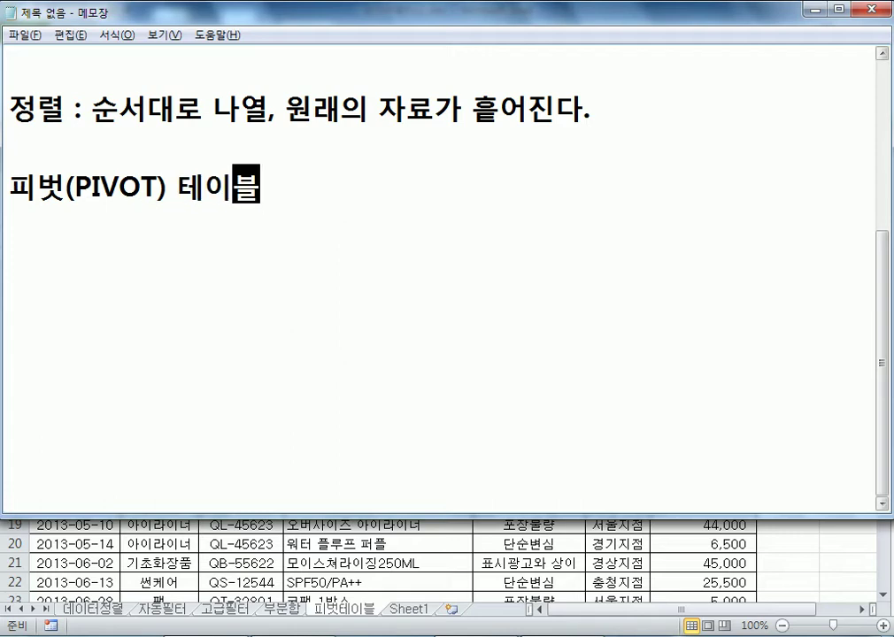
key("Return")
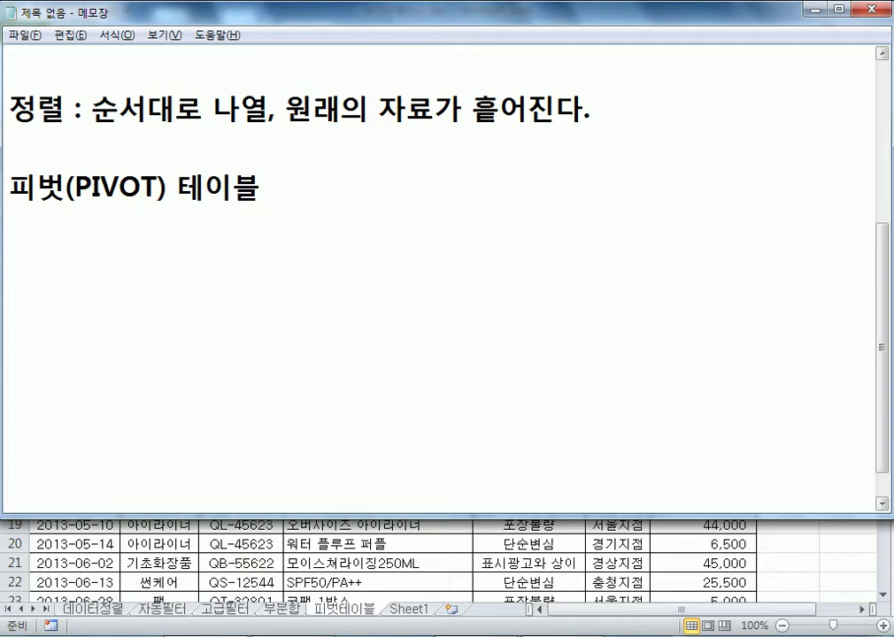
left_click_drag(74, 188, 159, 188)
left_click(75, 225)
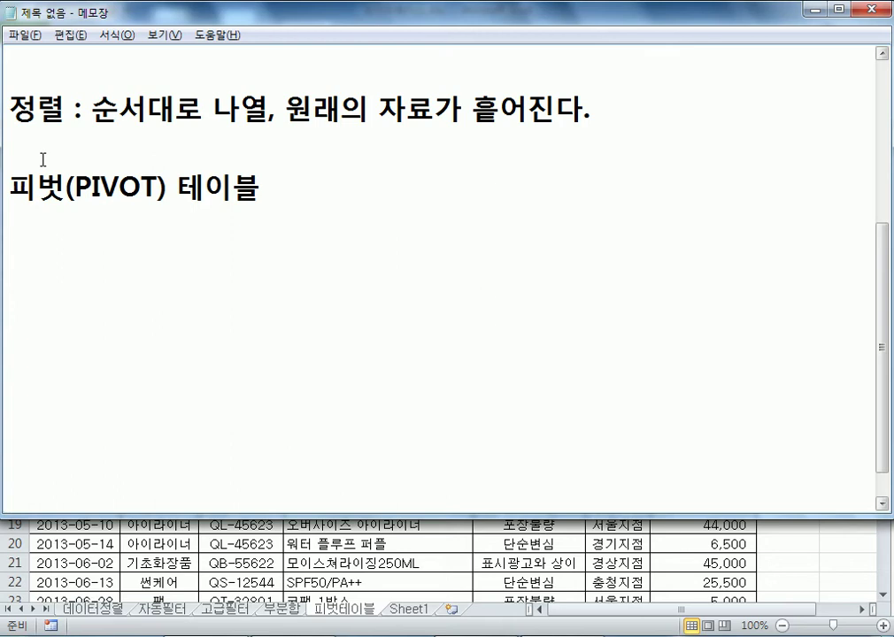
Switch to Excel and create a pivot table on a new worksheet from the range 피벗테이블!$A$4:$G$34.
key("alt+Tab")
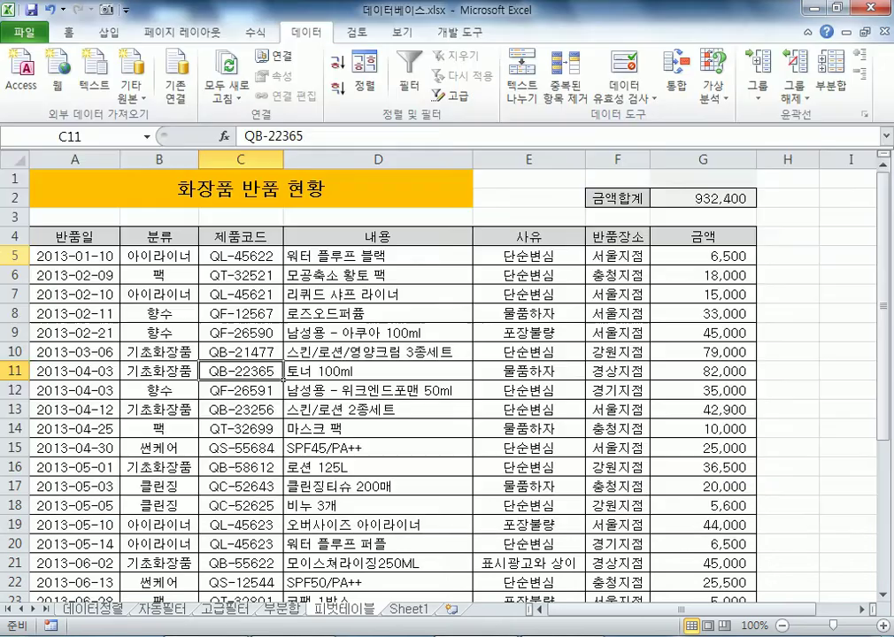
left_click_drag(93, 235, 378, 409)
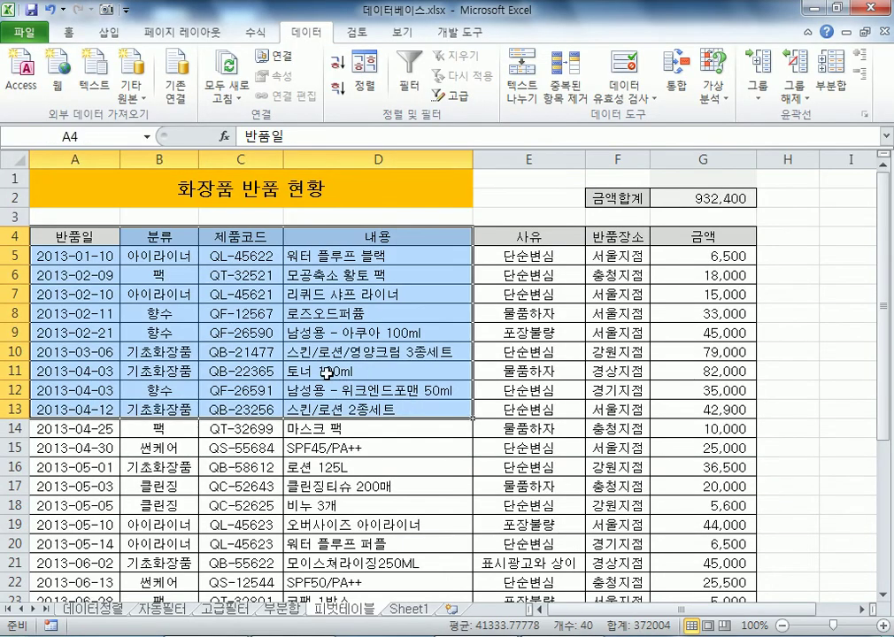
left_click(248, 333)
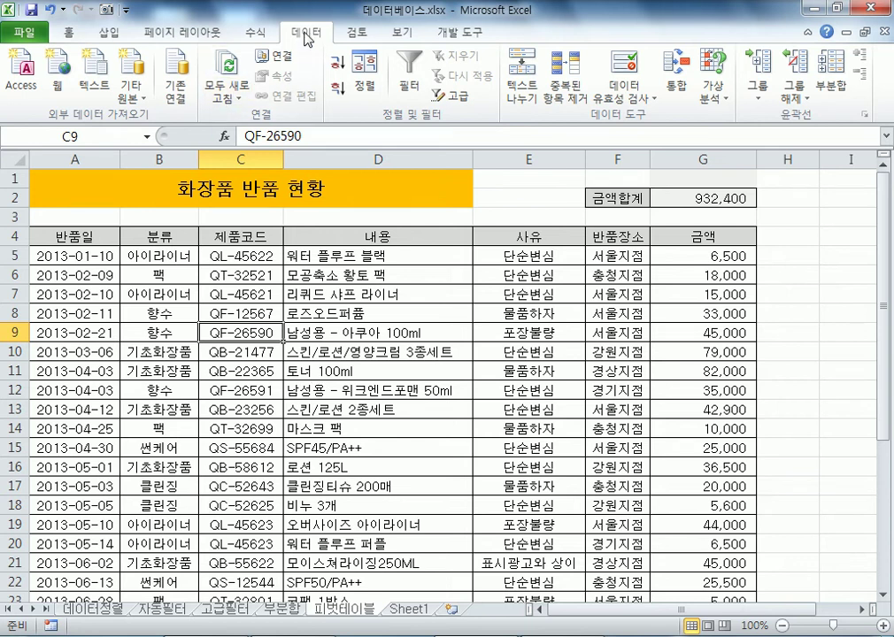
left_click(113, 33)
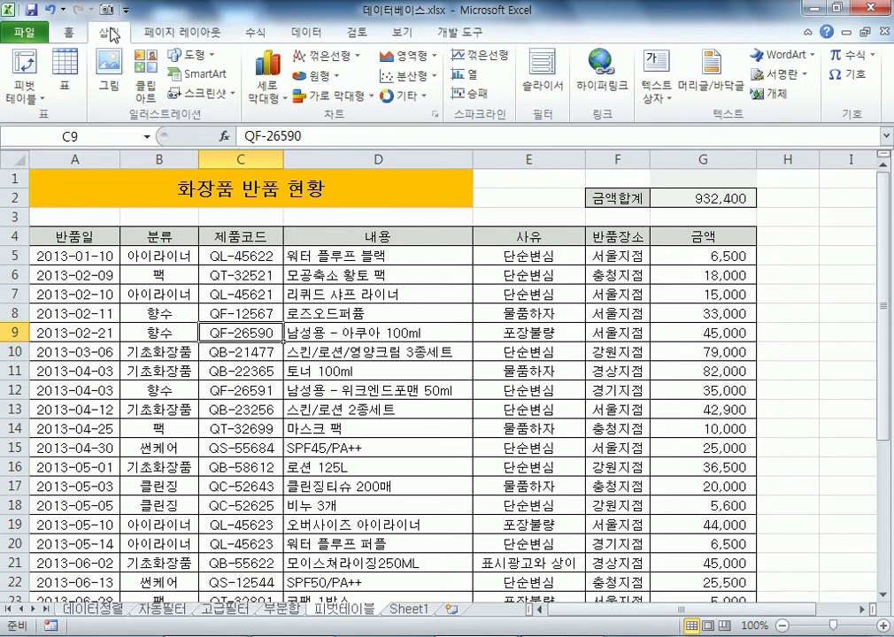
left_click(307, 34)
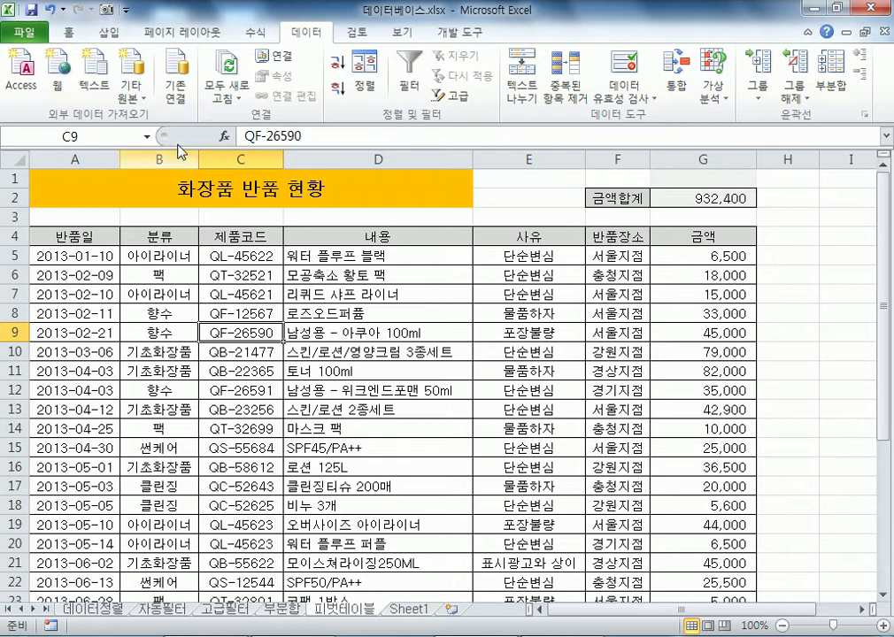
left_click(112, 37)
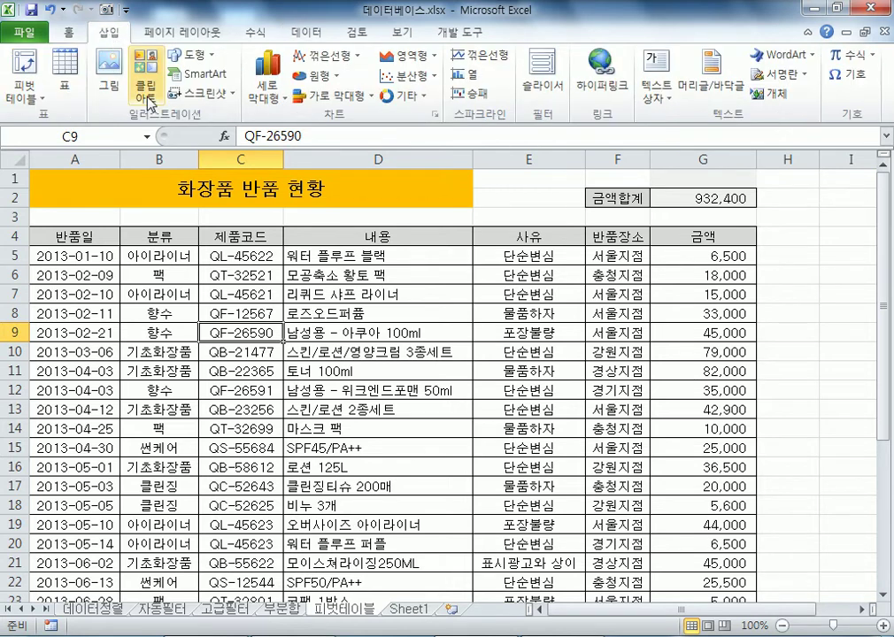
left_click(23, 59)
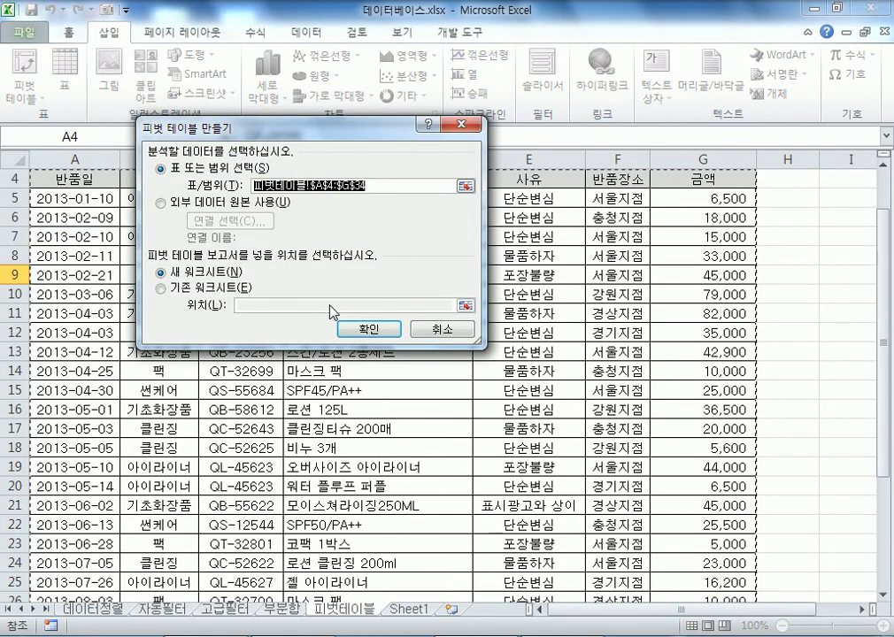
left_click_drag(268, 135, 305, 94)
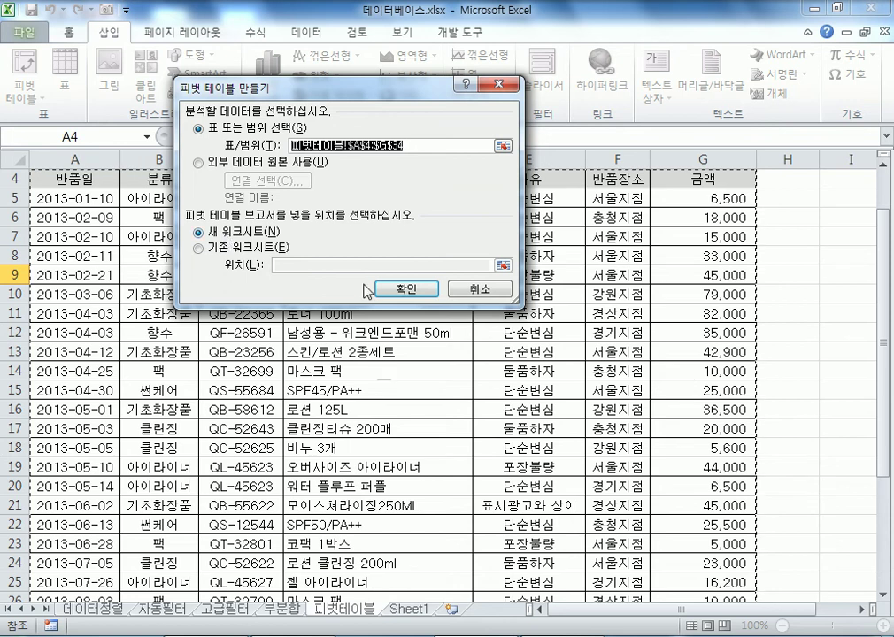
left_click(404, 293)
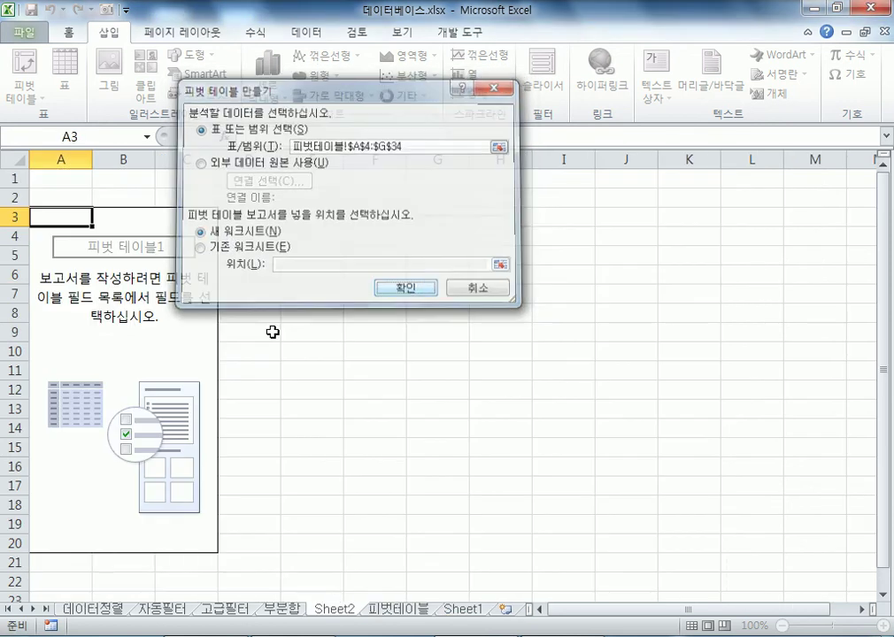
Float the pivot table field list nearer the sheet's center, make it taller, and give its layout areas more room.
left_click_drag(747, 171, 457, 124)
left_click_drag(472, 374, 475, 476)
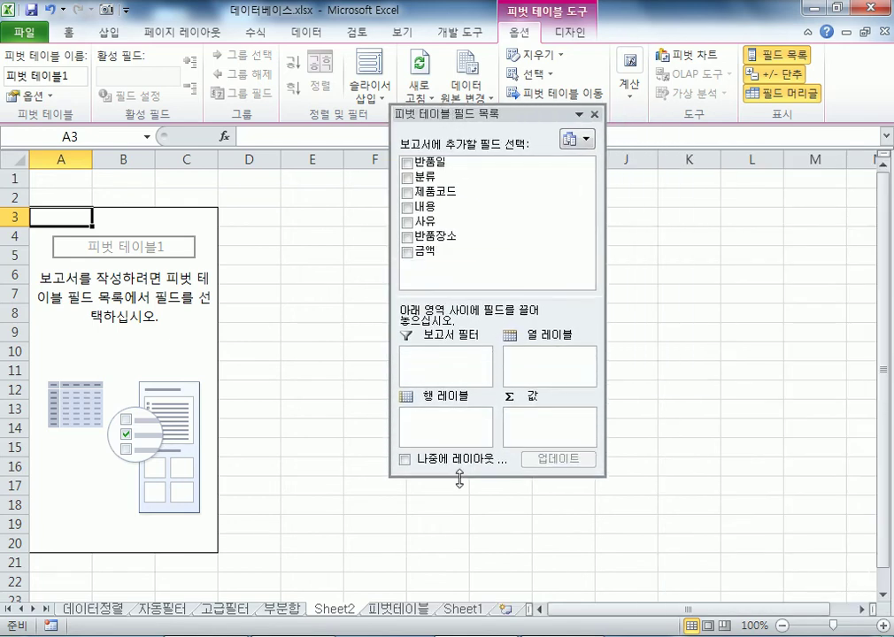
left_click_drag(487, 295, 487, 277)
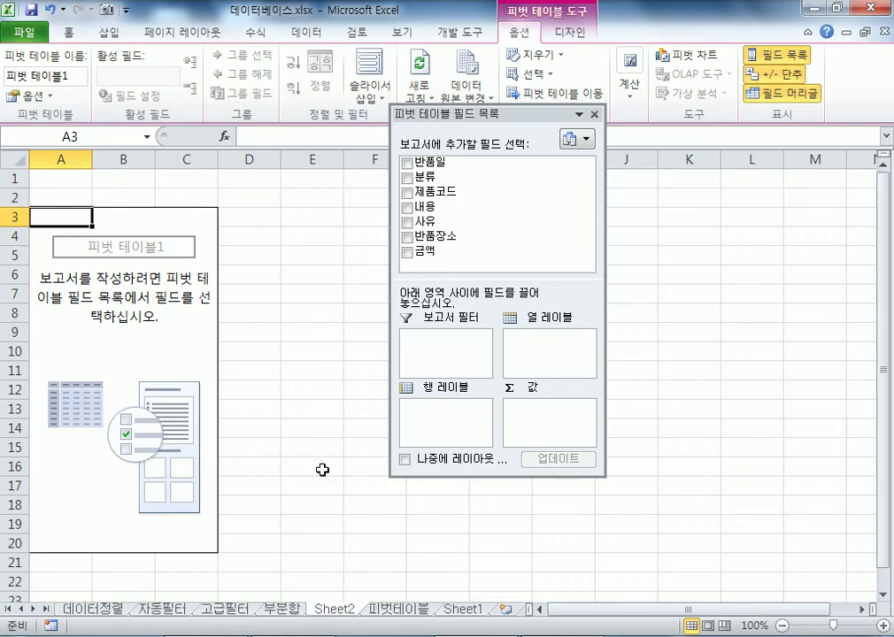
Reopen the pivot table creation dialog from the 피벗테이블 sheet, review its source and location options, cancel it, and return to Sheet2.
left_click(402, 609)
left_click(226, 313)
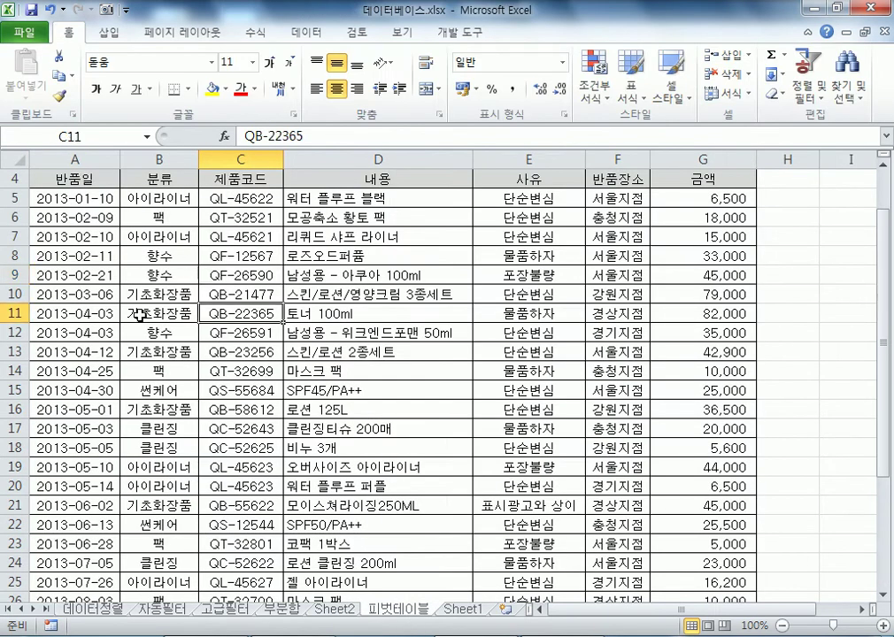
scroll(132, 310, "up", 1)
left_click(113, 35)
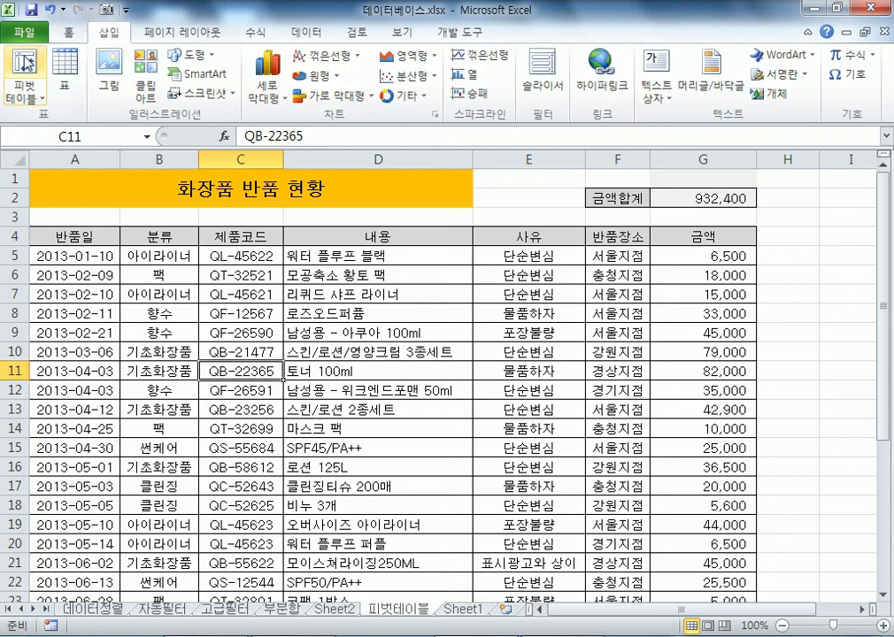
left_click(24, 69)
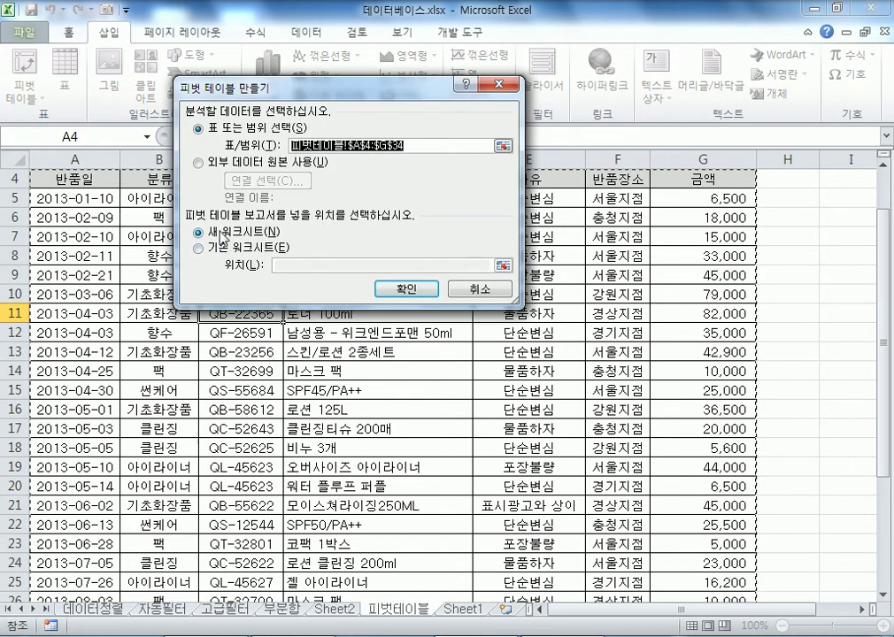
left_click(476, 289)
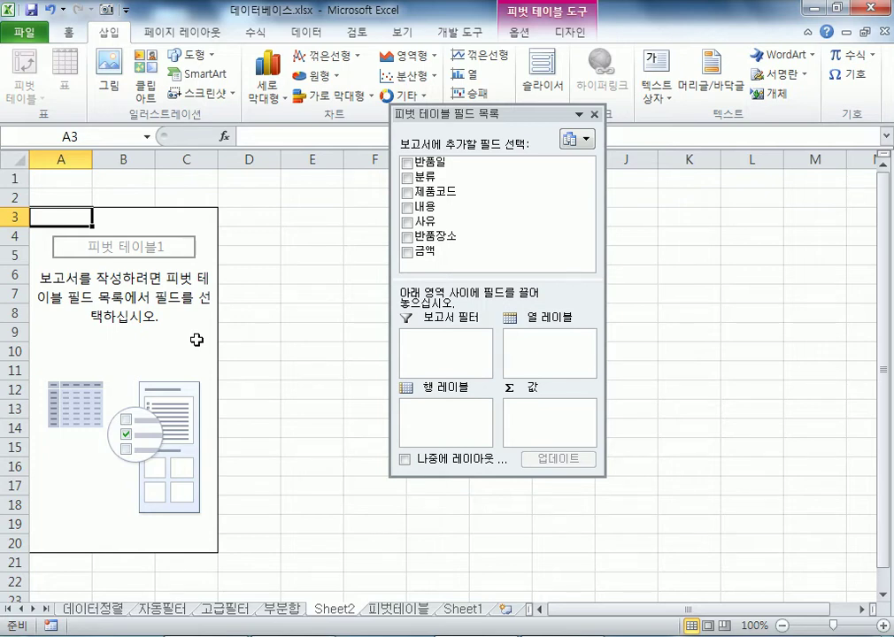
Shrink the window, compare the pivot field list with the column headings on the 피벗테이블 sheet, and maximize the window again on Sheet2.
double_click(668, 8)
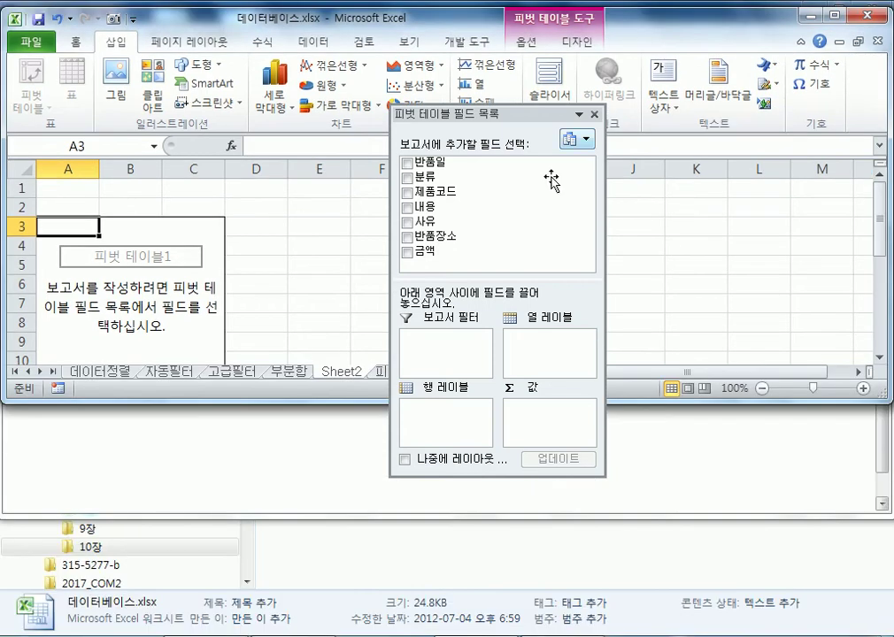
left_click_drag(517, 113, 731, 88)
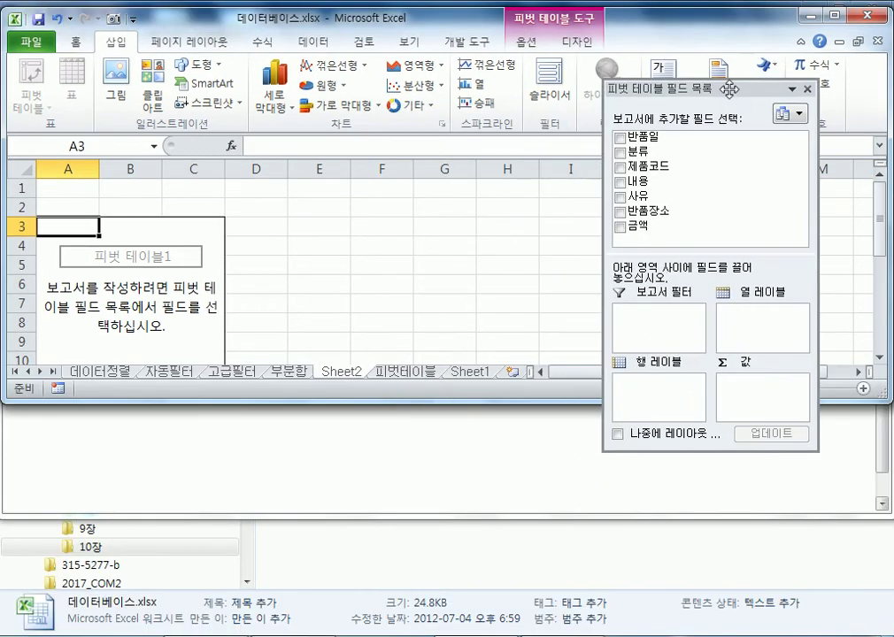
left_click(409, 372)
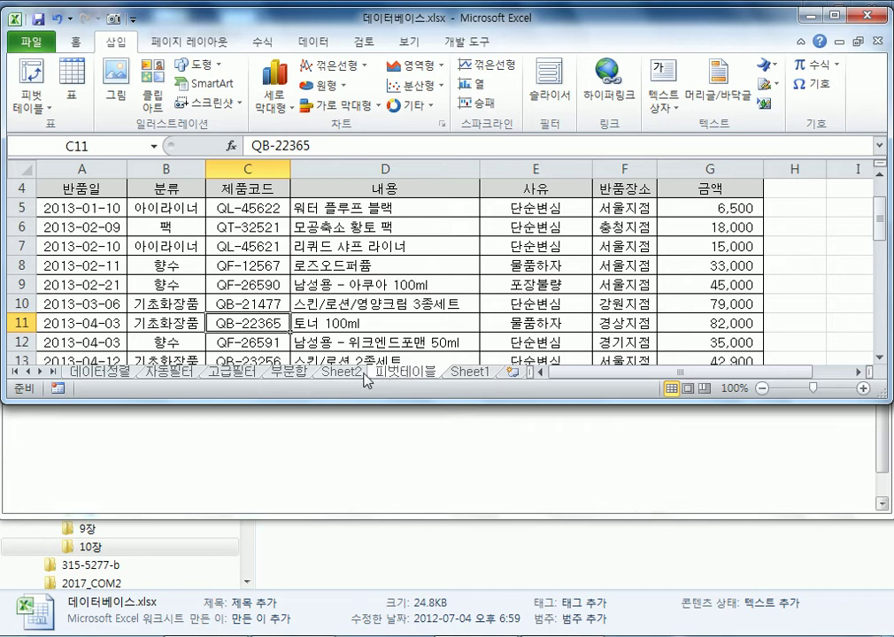
left_click(349, 375)
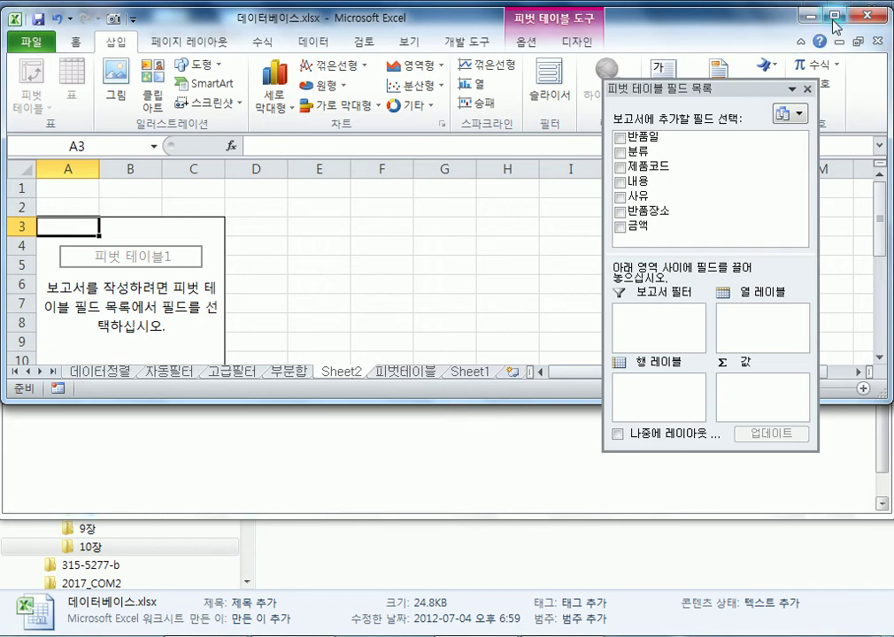
double_click(660, 15)
Float the pivot table field list, add 반품장소 to the column labels, and move the list clear of the new column headings.
left_click_drag(670, 89, 739, 176)
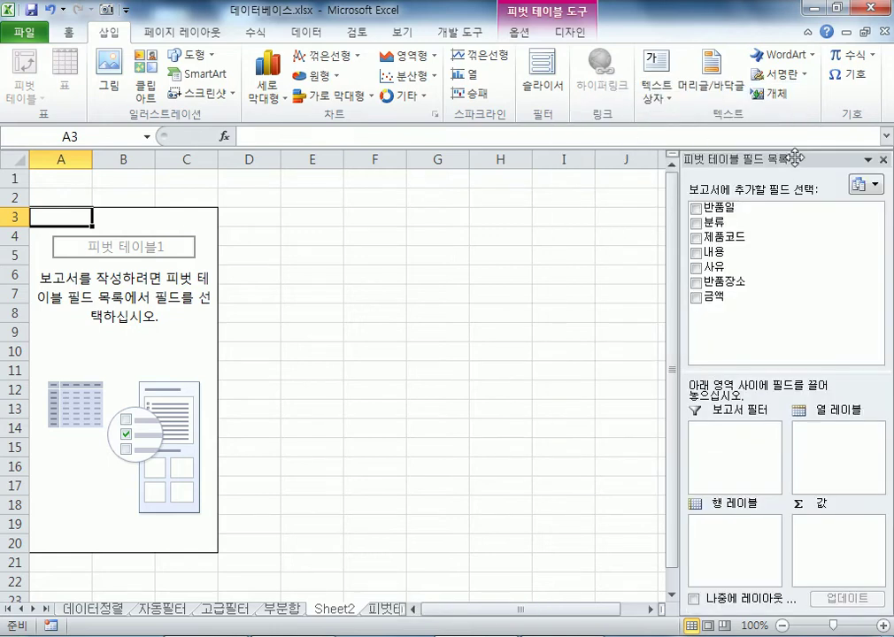
left_click_drag(795, 158, 483, 147)
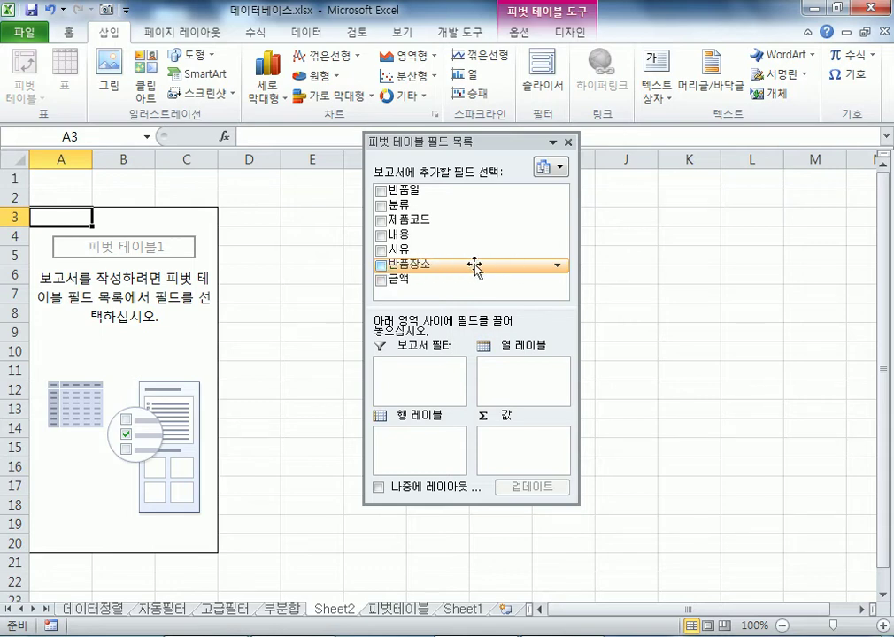
left_click_drag(475, 266, 524, 375)
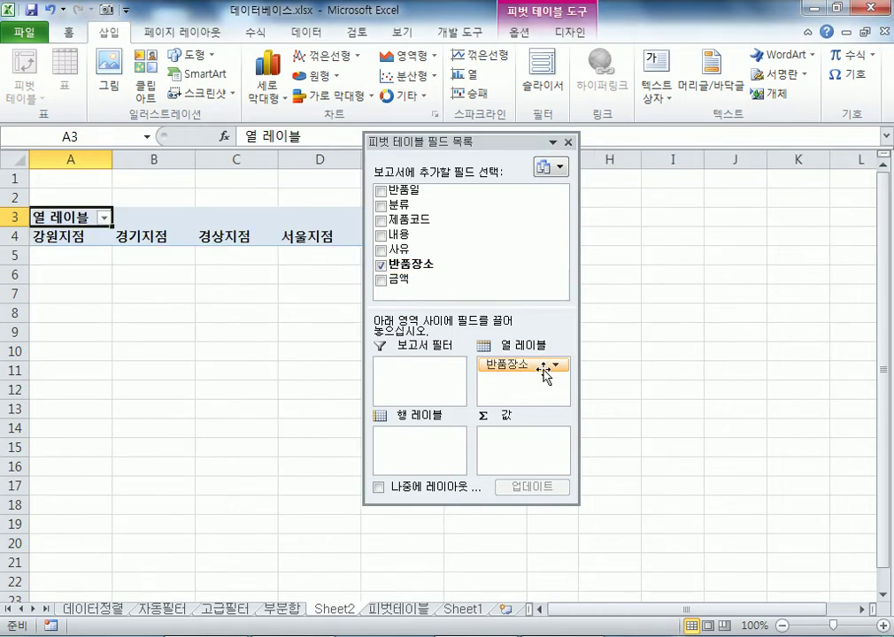
left_click_drag(461, 146, 677, 81)
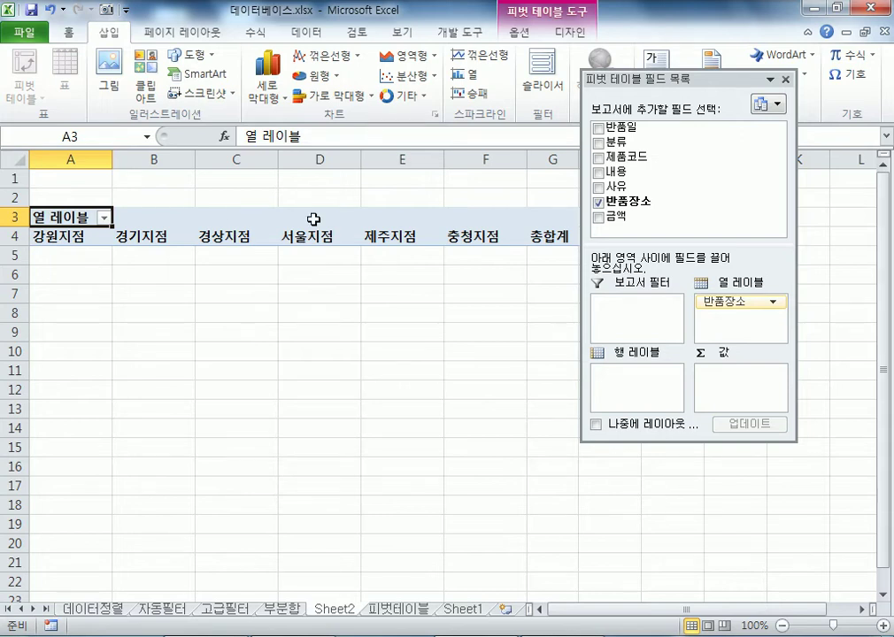
Compare the branch names in the pivot column headings with the 반품장소 column on the 피벗테이블 sheet, ending on Sheet2.
left_click_drag(493, 231, 86, 237)
left_click(86, 238)
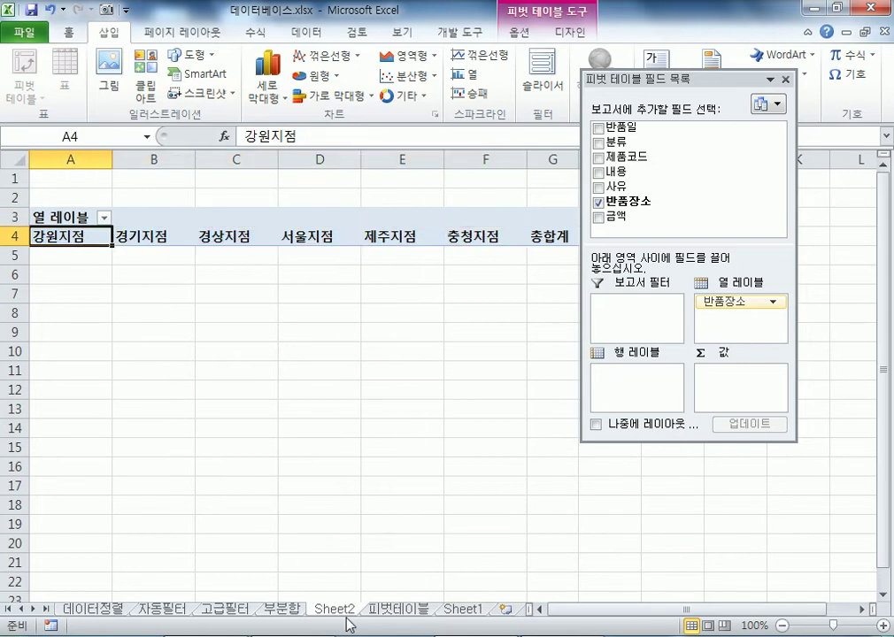
left_click(398, 609)
scroll(634, 317, "up", 1)
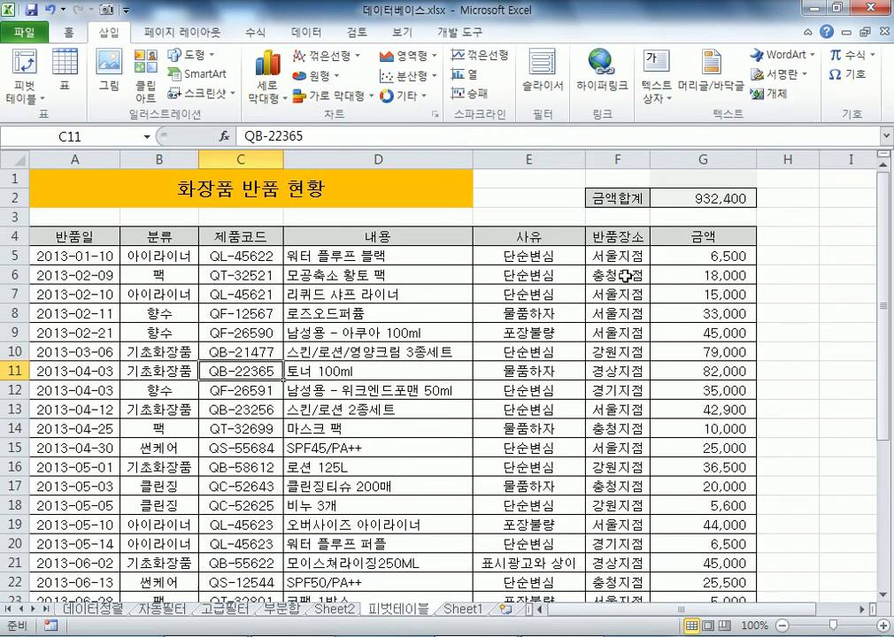
left_click(620, 161)
scroll(602, 231, "down", 4)
left_click(599, 276)
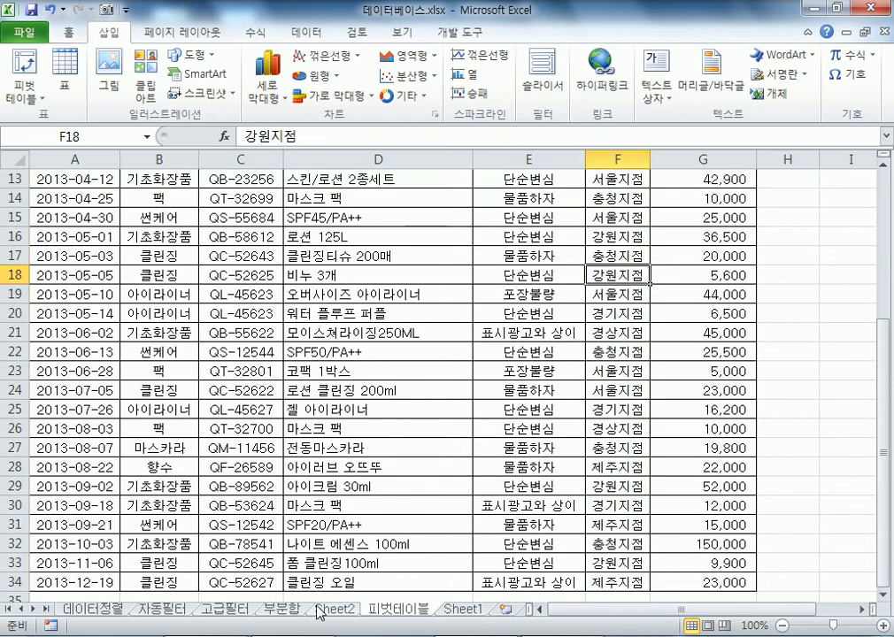
key("ctrl+Page_Up")
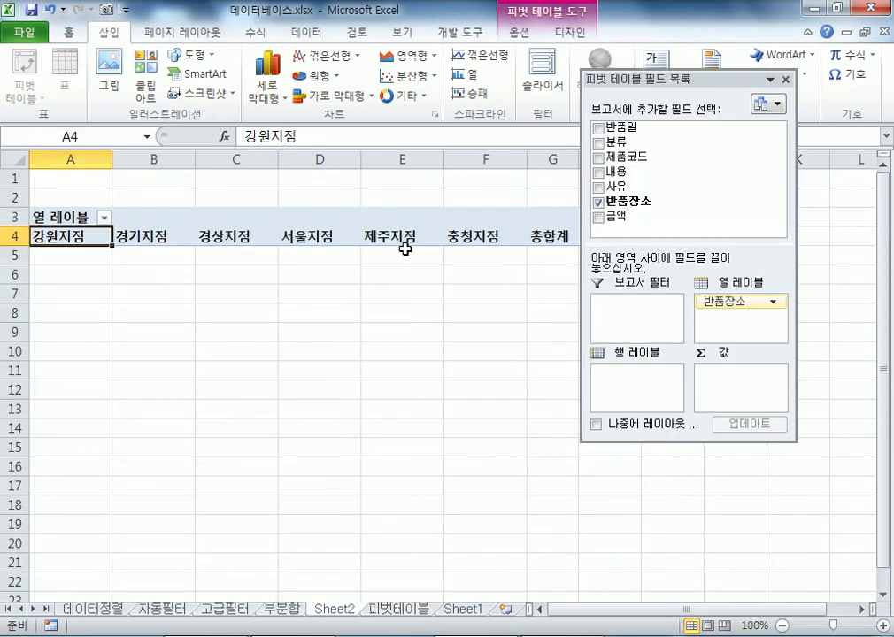
Check the source data on the 피벗테이블 sheet again, and add the 사유 field to the row labels of the Sheet2 pivot table.
left_click(393, 611)
scroll(293, 363, "up", 4)
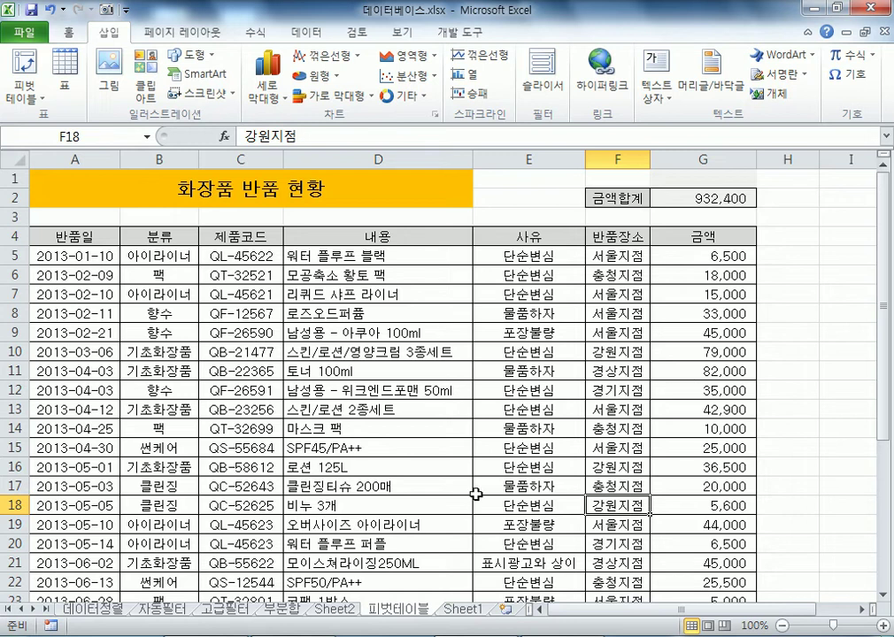
left_click(335, 609)
left_click_drag(635, 187, 673, 409)
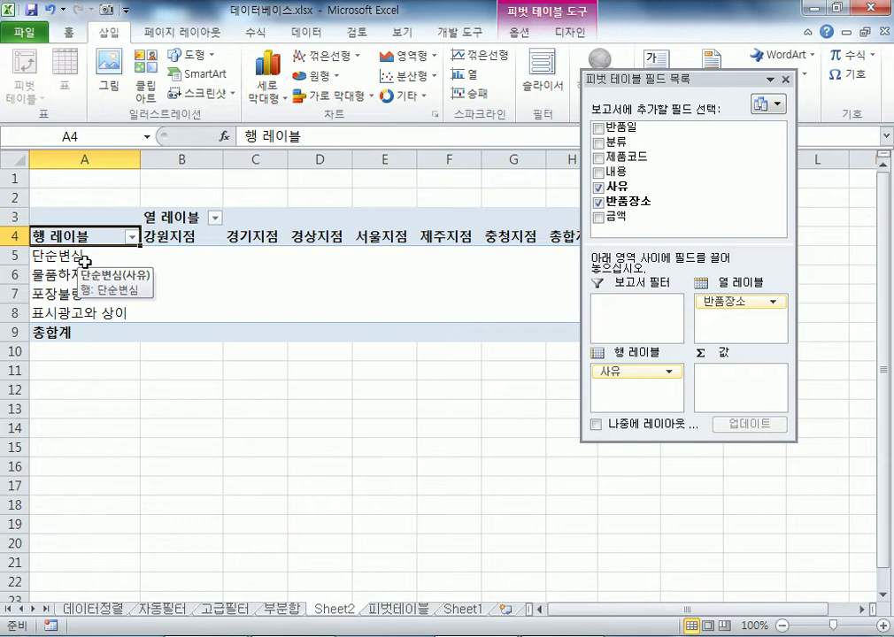
Examine where the 단순변심 row meets the 강원지점 and 경기지점 columns in the pivot table.
left_click(178, 235)
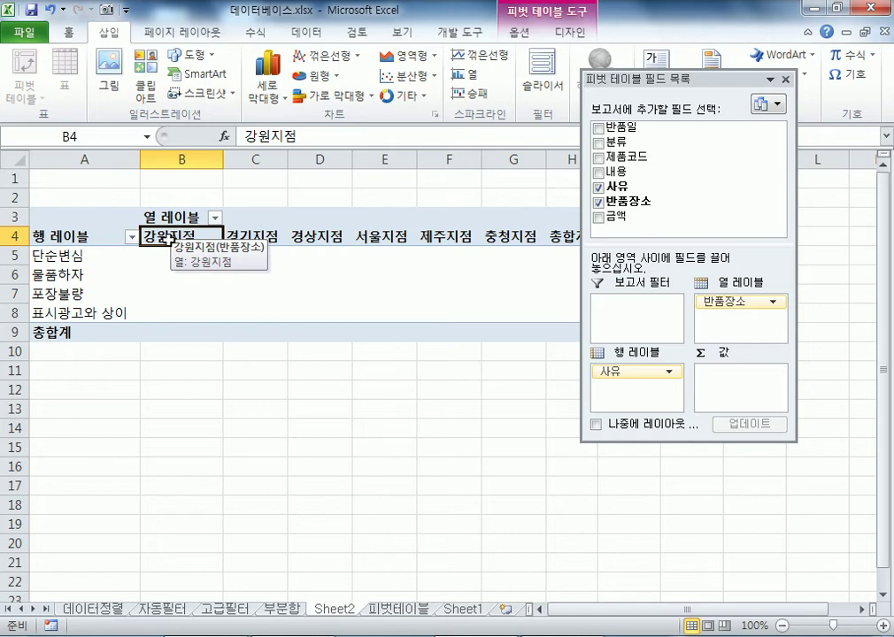
left_click(55, 259)
left_click(171, 258)
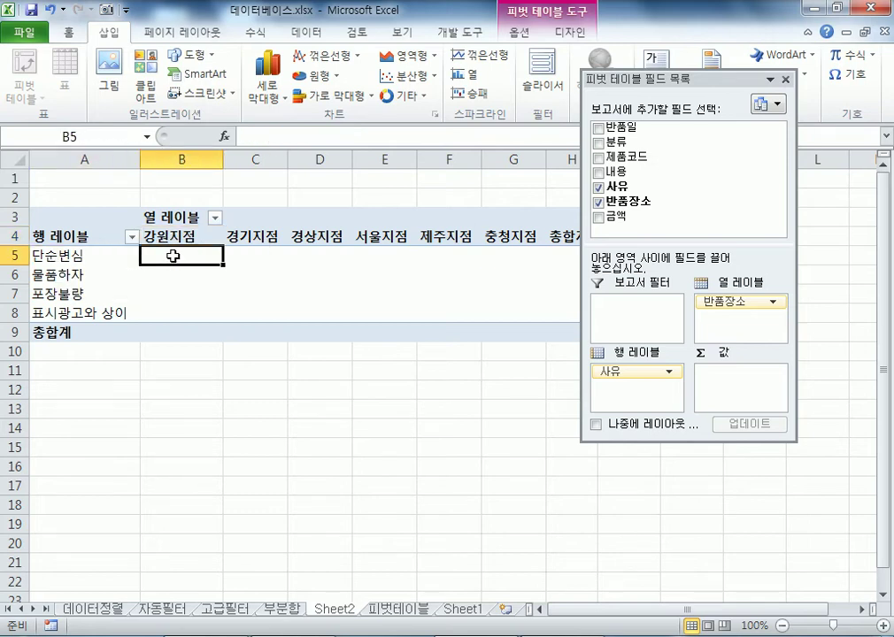
left_click(253, 236)
left_click(68, 255)
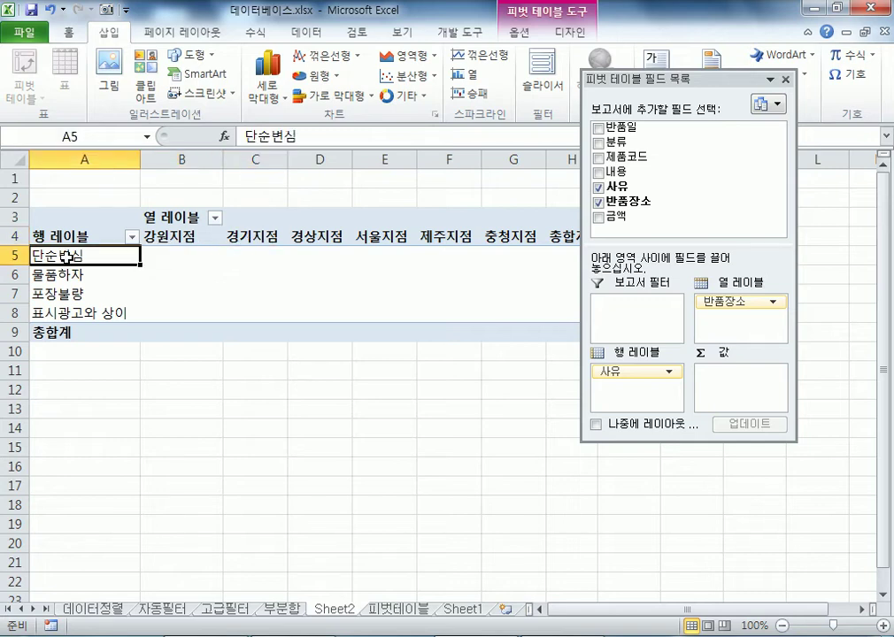
left_click(254, 252)
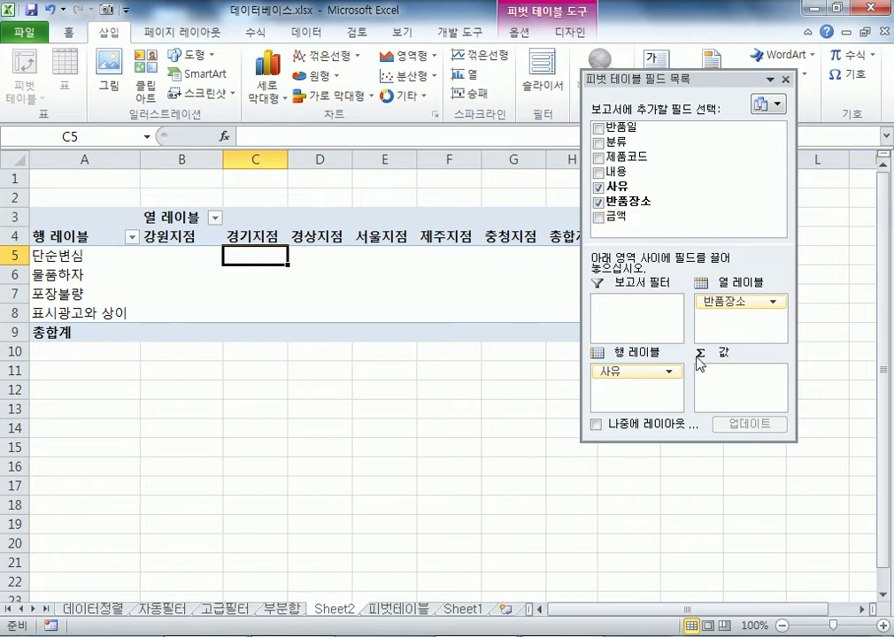
Add 금액 to the values area as a sum, widen the field list, and remove 금액 from the values.
left_click_drag(625, 223, 736, 396)
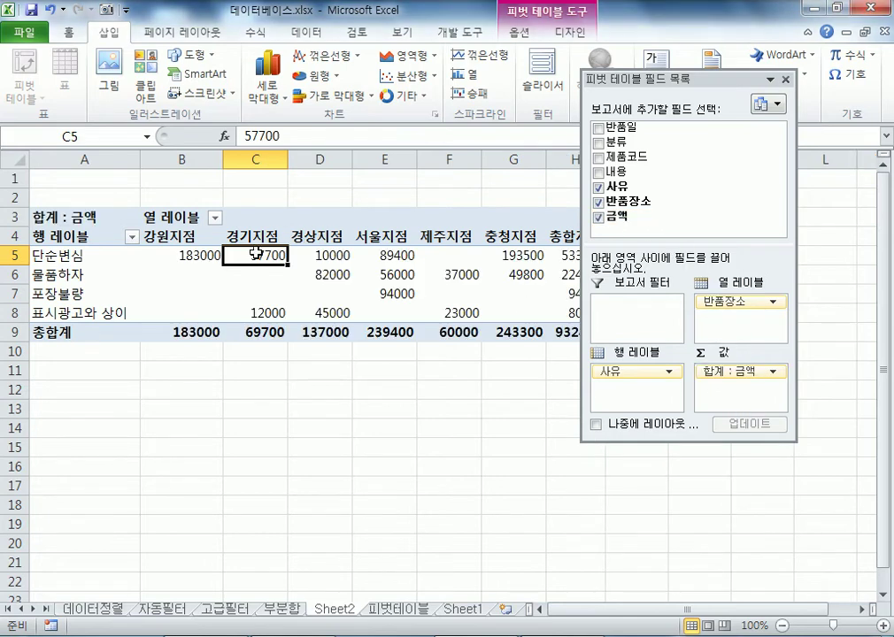
mouse_move(351, 312)
left_click_drag(580, 258, 494, 257)
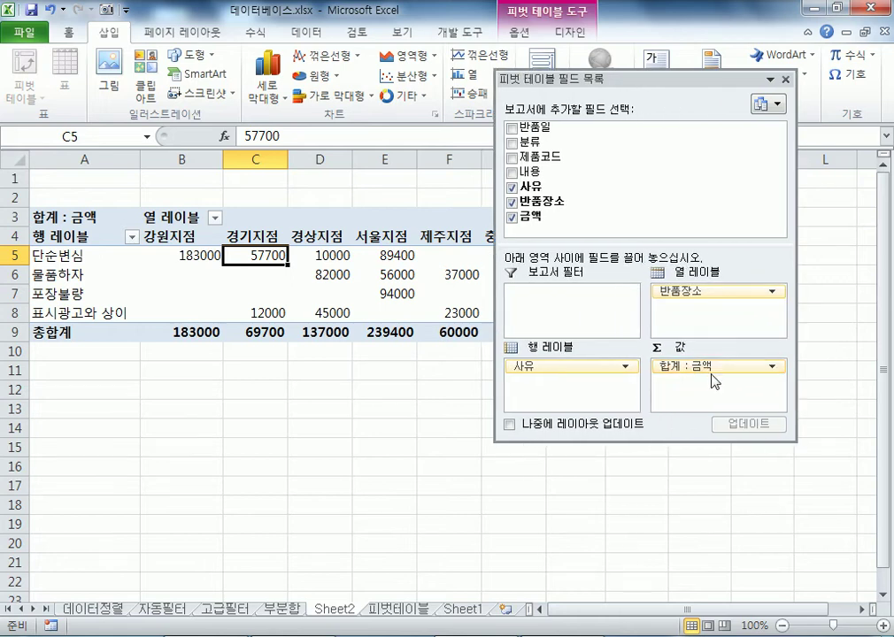
left_click_drag(717, 370, 428, 442)
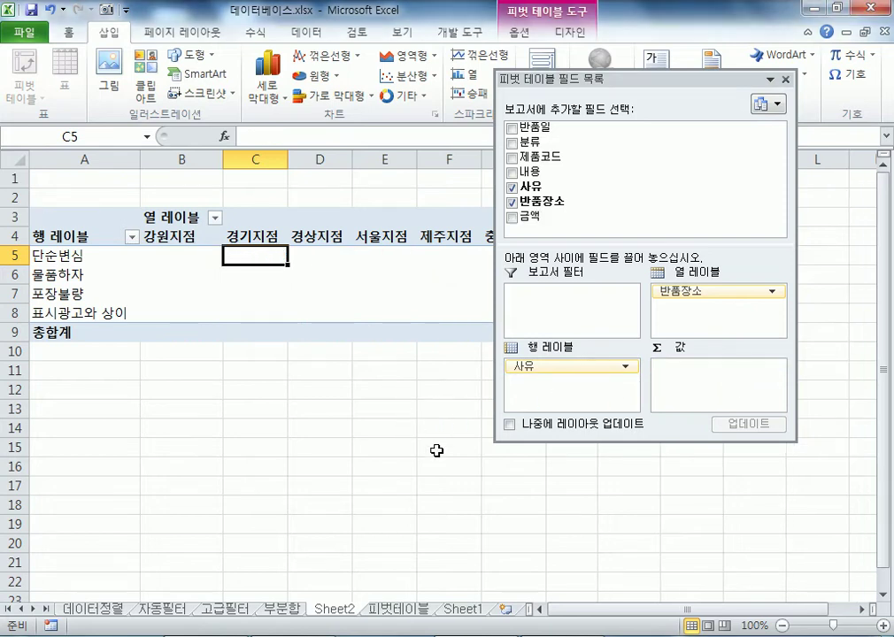
Add the 내용 field to the values area so the pivot table counts the returned items.
left_click_drag(547, 174, 705, 389)
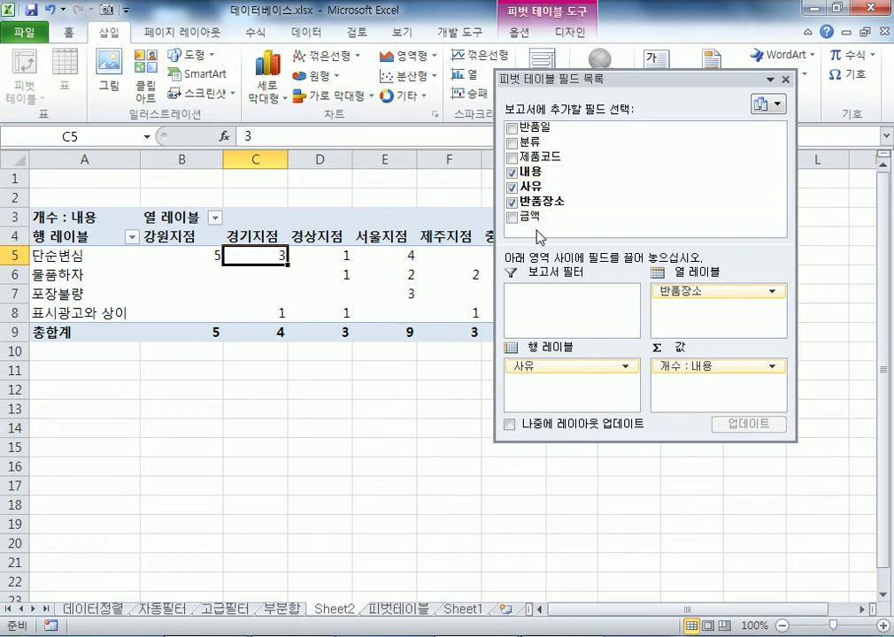
left_click_drag(533, 222, 375, 388)
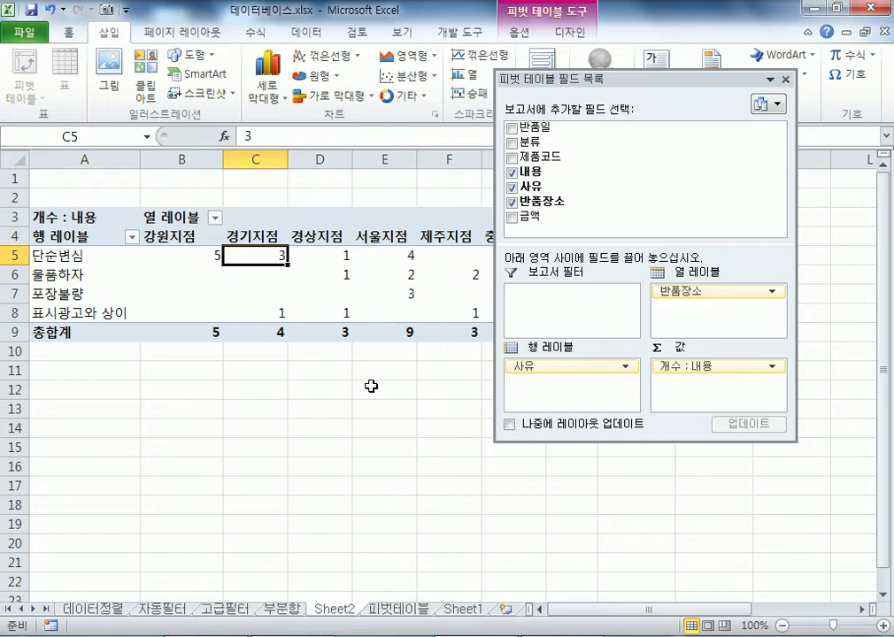
Dock the pivot table field list beside the sheet and remove 반품장소 from the column labels.
double_click(624, 92)
left_click_drag(805, 429, 472, 399)
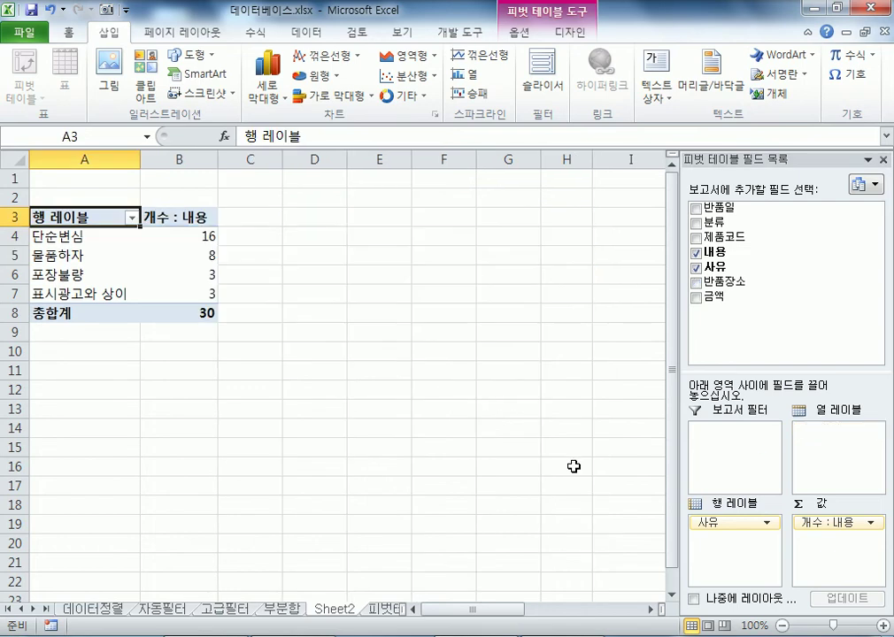
Remove the 사유 and 내용 fields from the pivot table and float the field list over the worksheet.
left_click_drag(716, 522, 575, 416)
left_click_drag(836, 523, 351, 391)
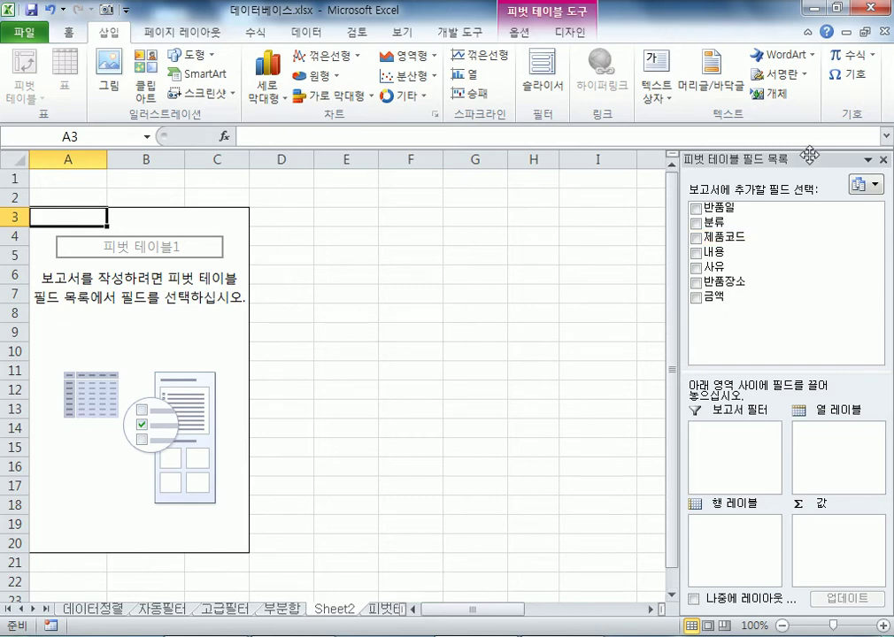
left_click_drag(804, 157, 460, 19)
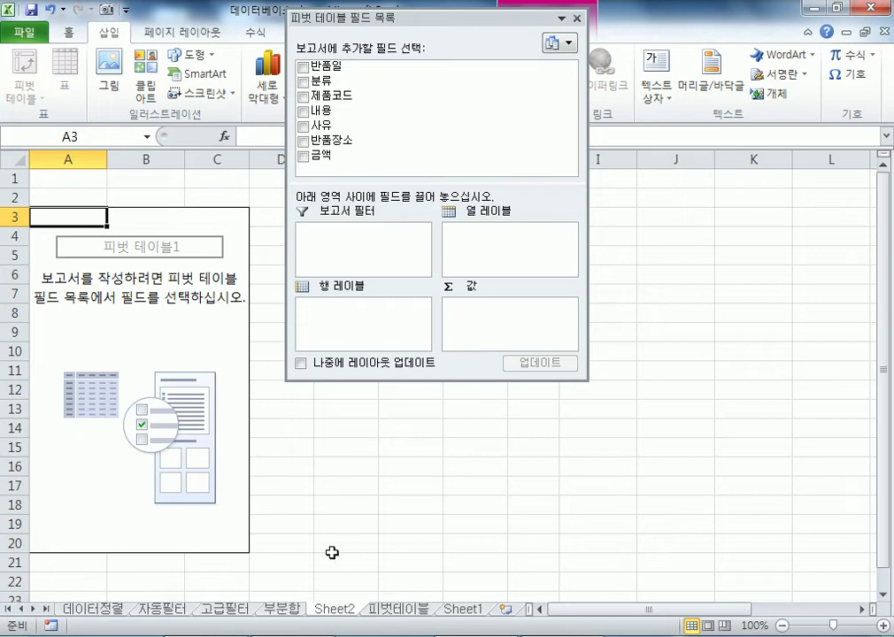
Examine the column headings and the 반품일 dates of the cosmetics return records on the 피벗테이블 sheet.
left_click(404, 613)
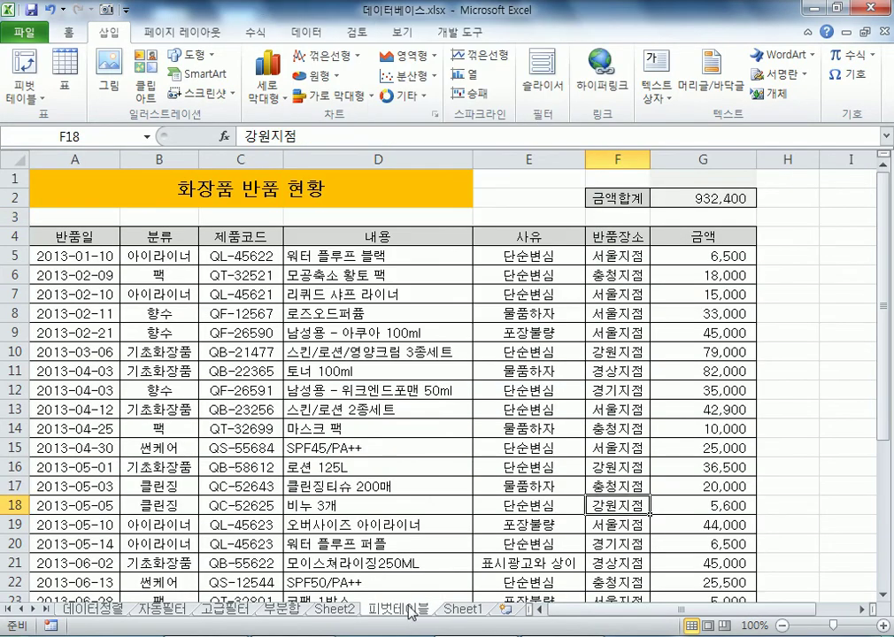
left_click(177, 237)
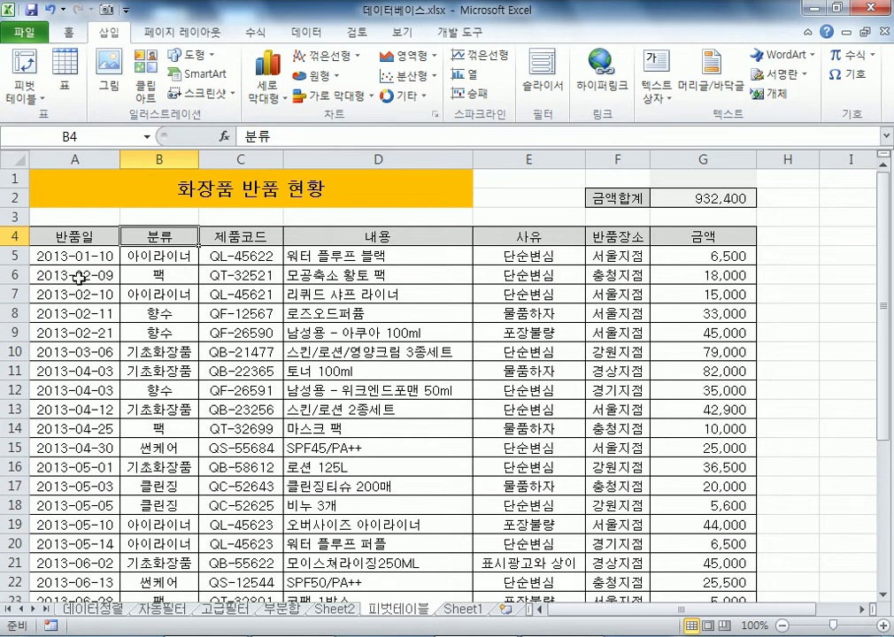
left_click_drag(66, 274, 71, 407)
left_click(56, 324)
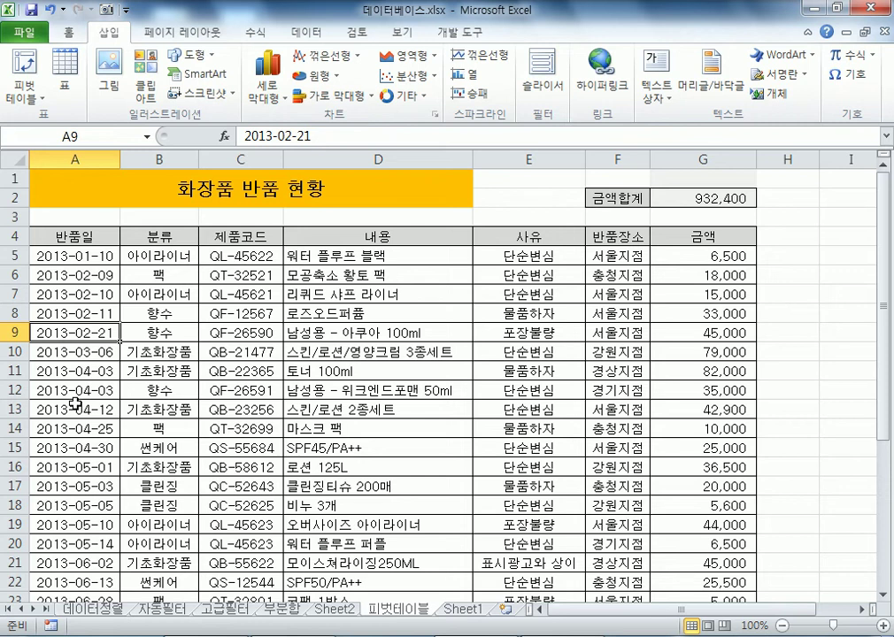
scroll(76, 404, "down", 9)
scroll(77, 404, "up", 7)
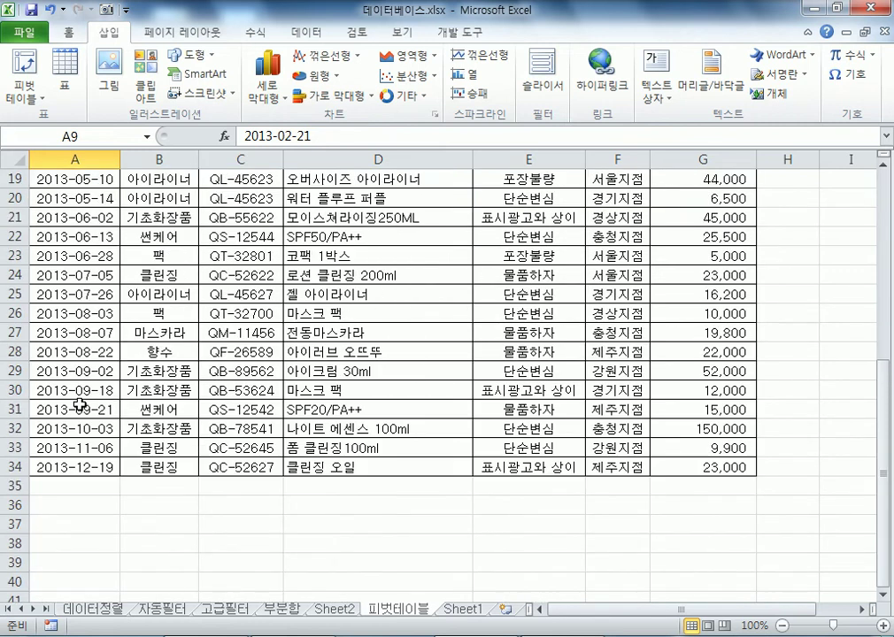
scroll(78, 403, "up", 1)
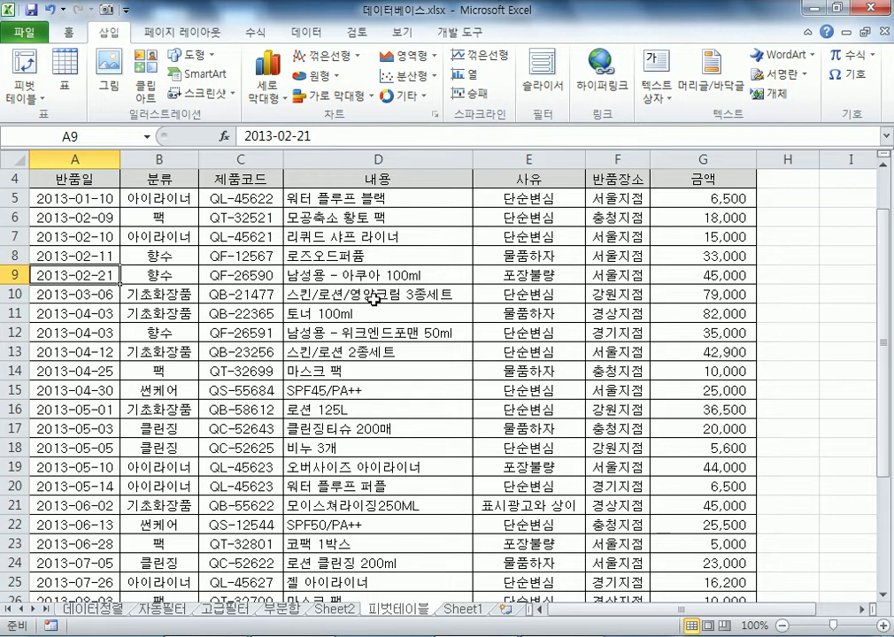
Examine the 사유 and 반품장소 columns, comparing return reasons with branches across the records.
left_click(617, 156)
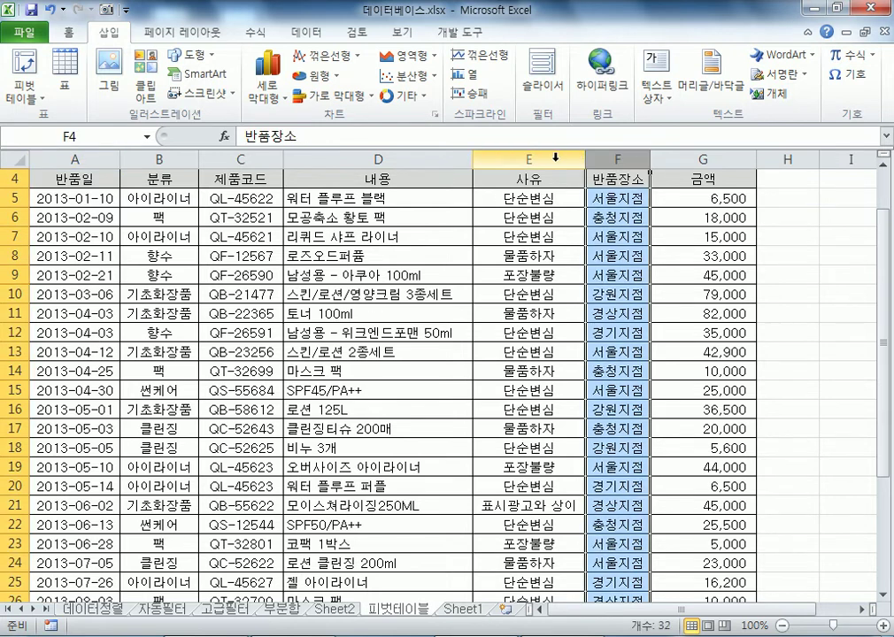
left_click(555, 156)
left_click(611, 156)
left_click(555, 156)
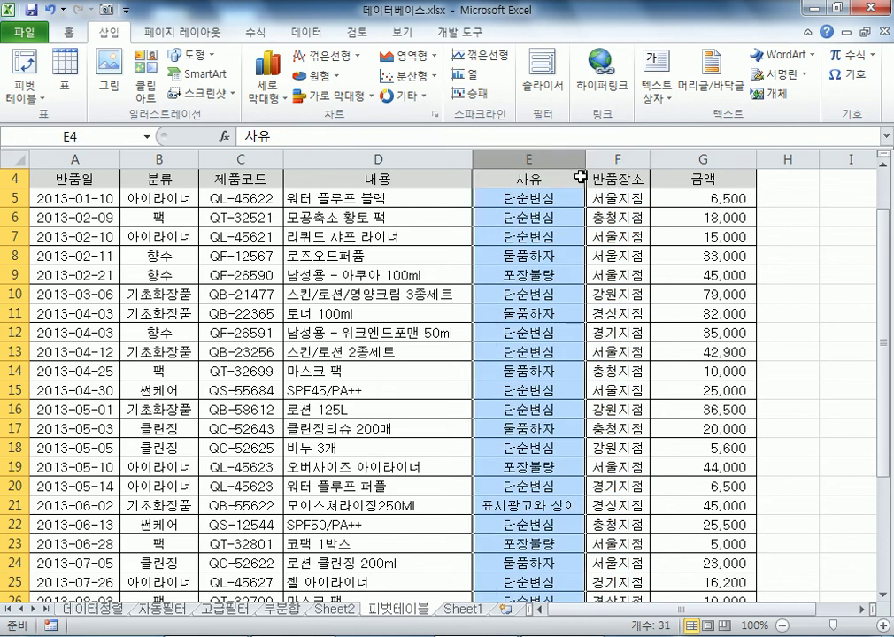
left_click(556, 255)
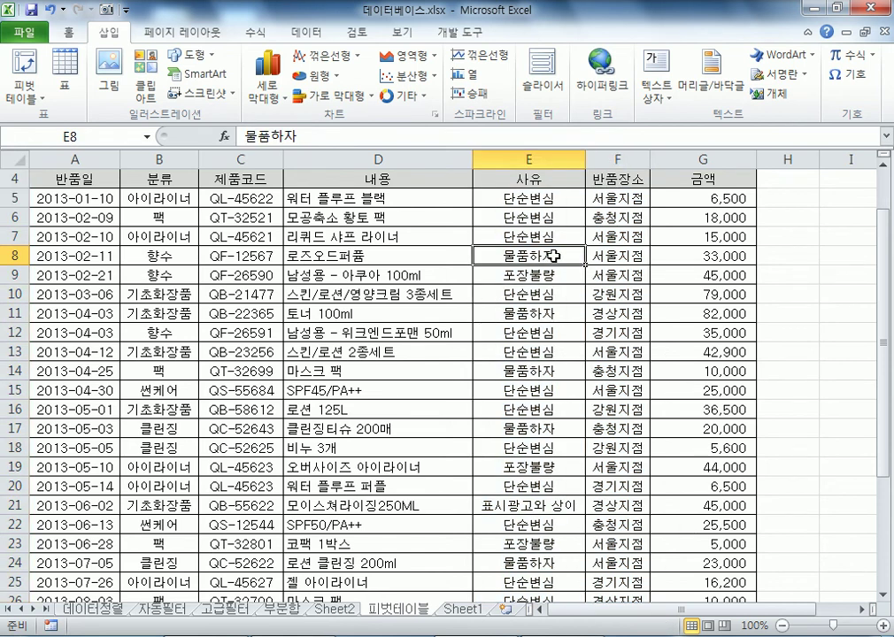
left_click(542, 156)
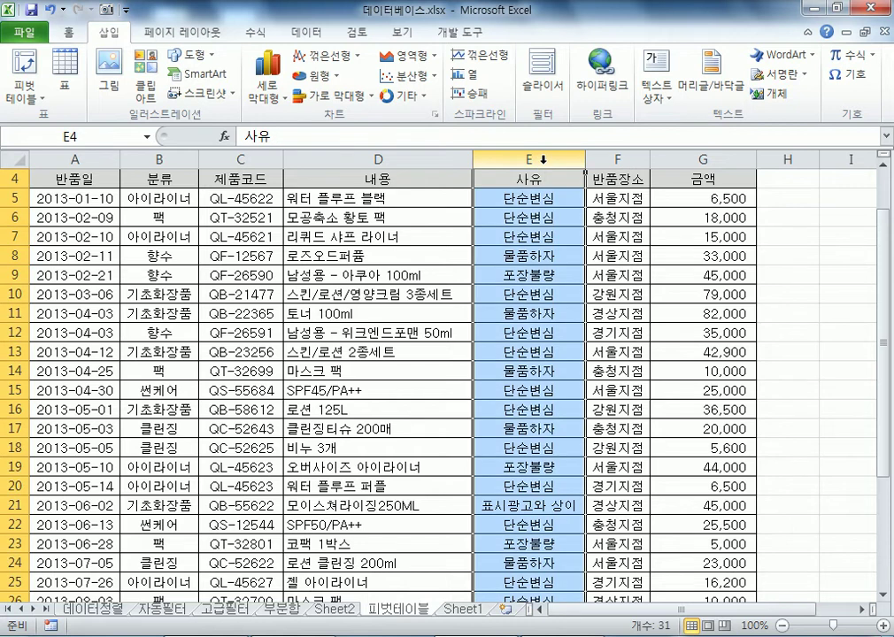
left_click(495, 235)
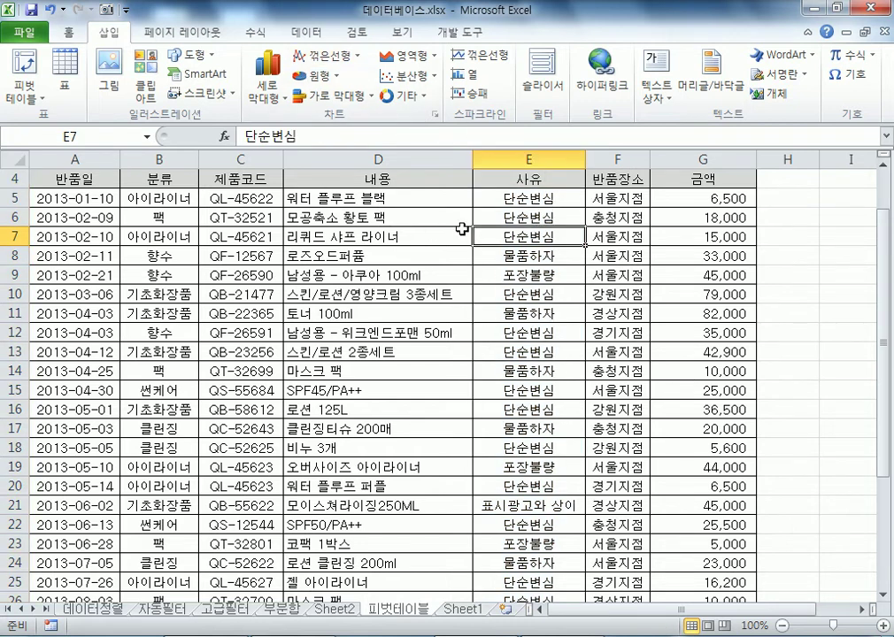
left_click(617, 169)
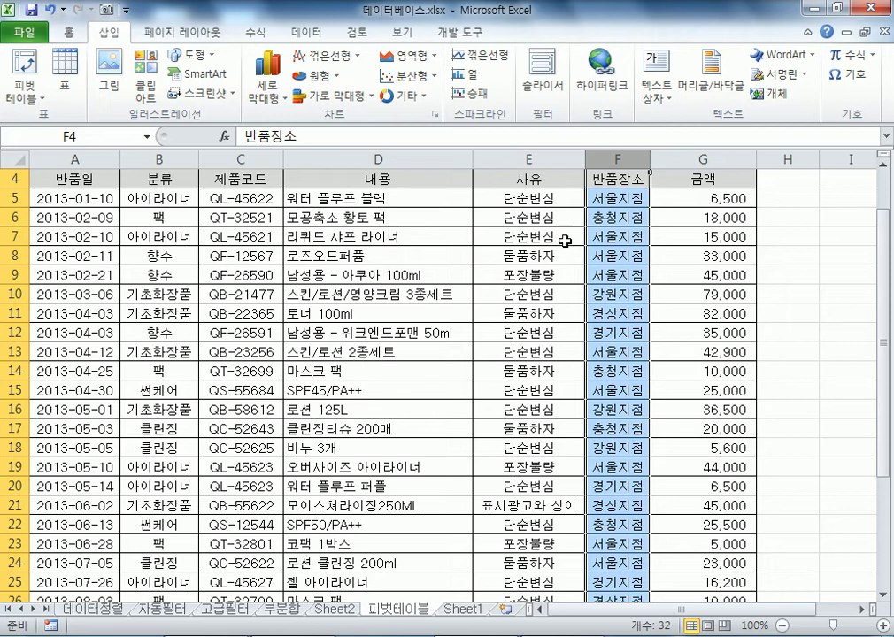
left_click_drag(544, 158, 619, 156)
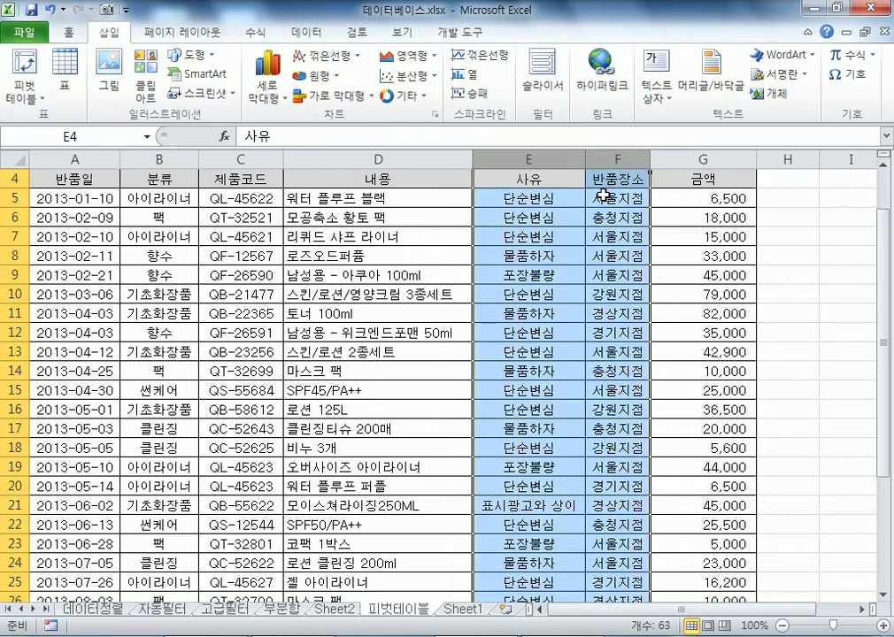
left_click(604, 196)
left_click(559, 196)
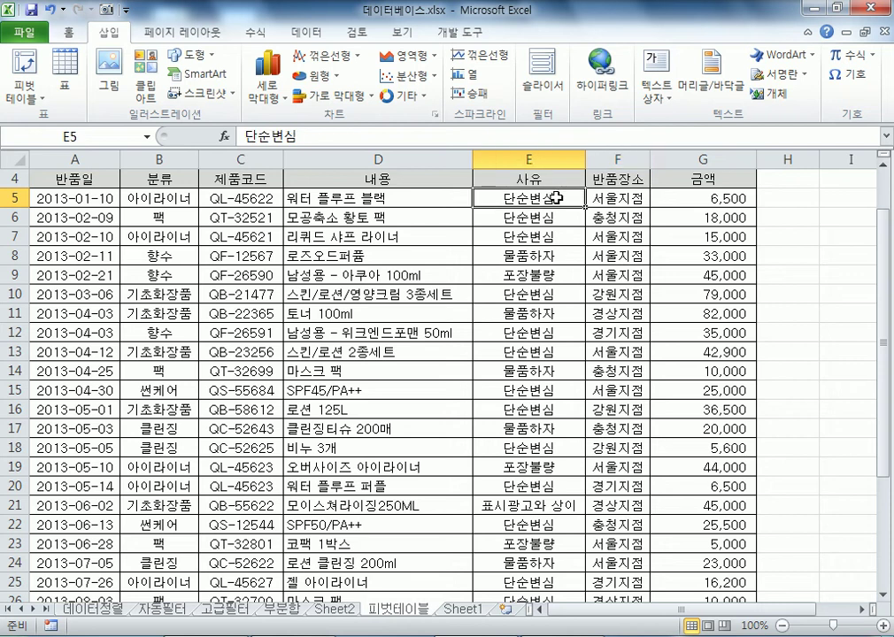
left_click(605, 197)
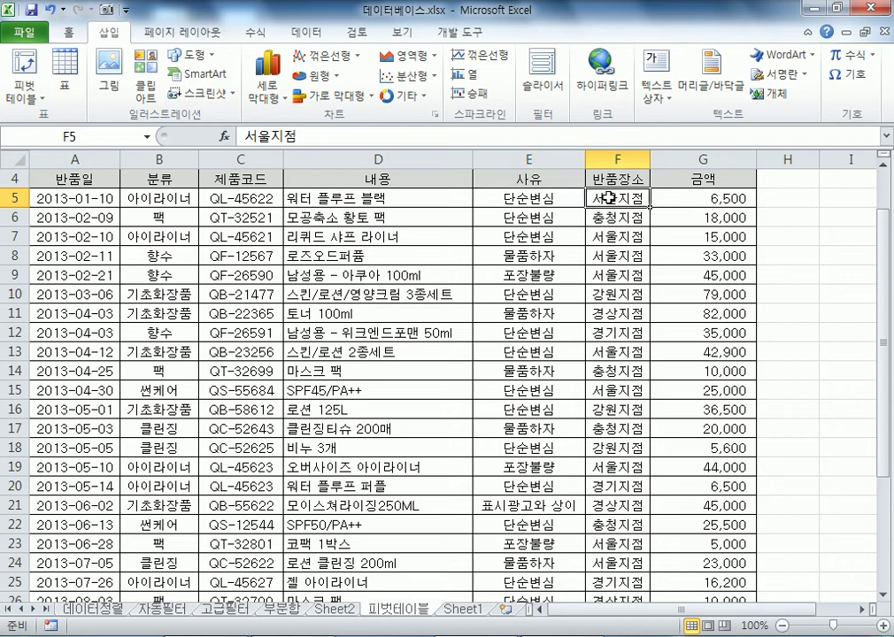
left_click(548, 254)
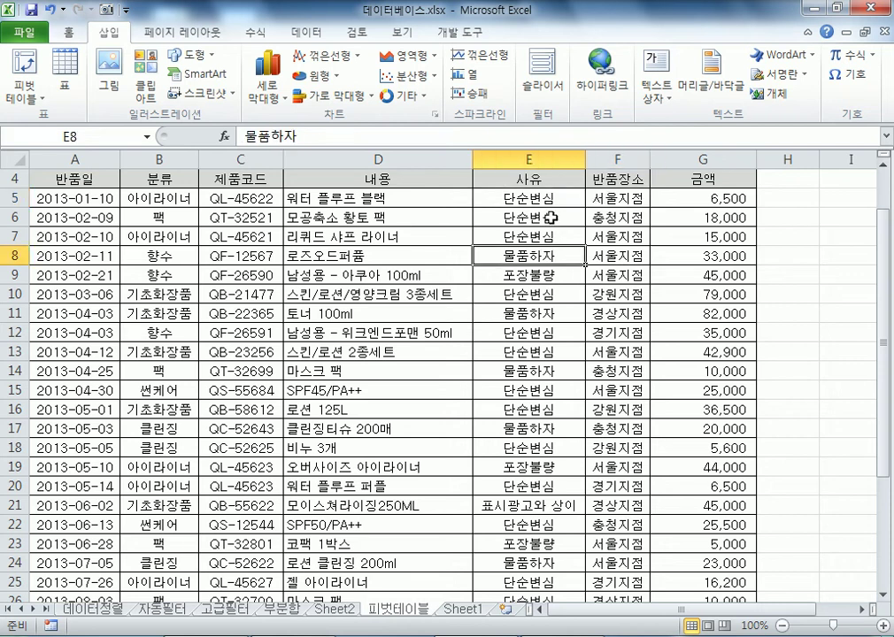
left_click(542, 199)
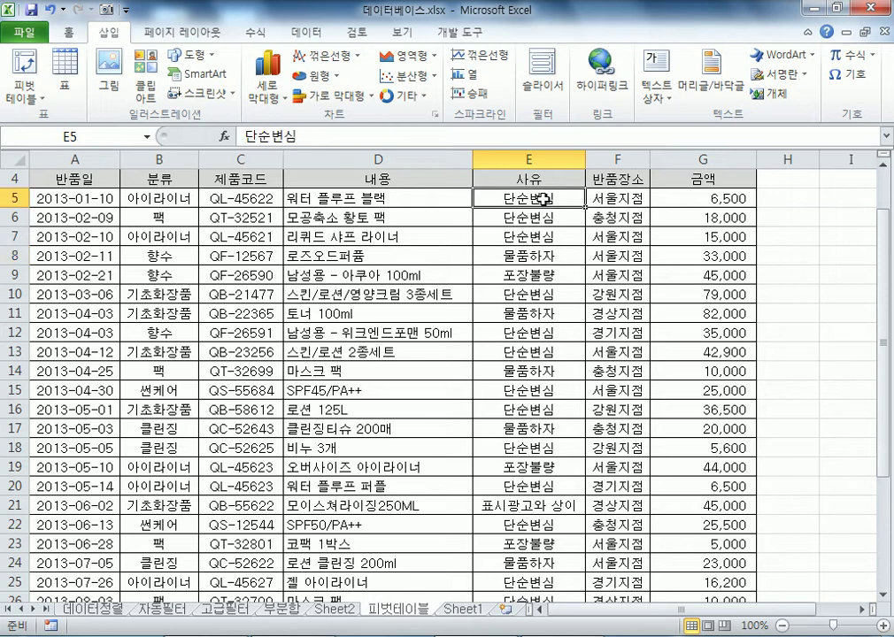
left_click(620, 197)
left_click(558, 202)
left_click(609, 221)
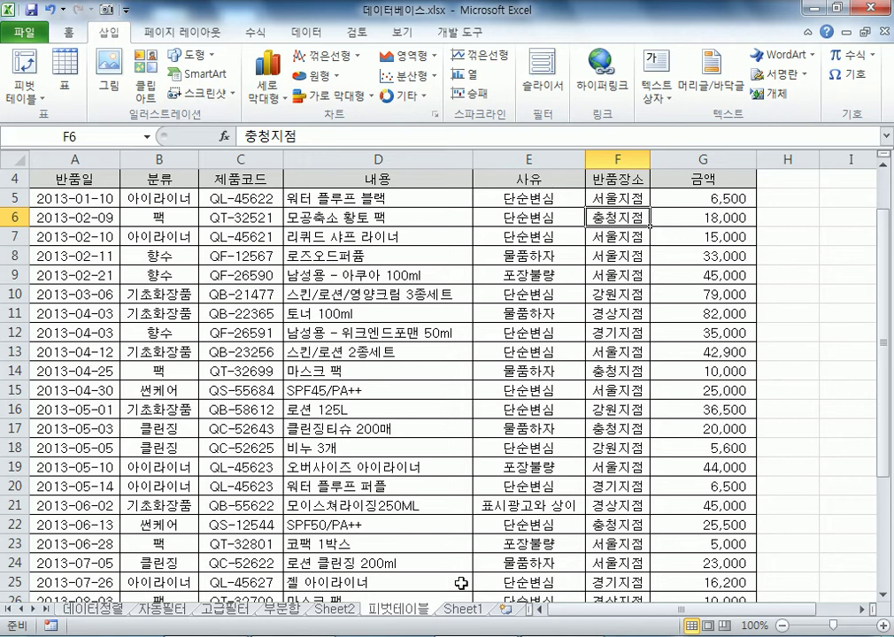
On Sheet2, place 반품장소 in the pivot table's column labels and 사유 in its row labels.
left_click(350, 610)
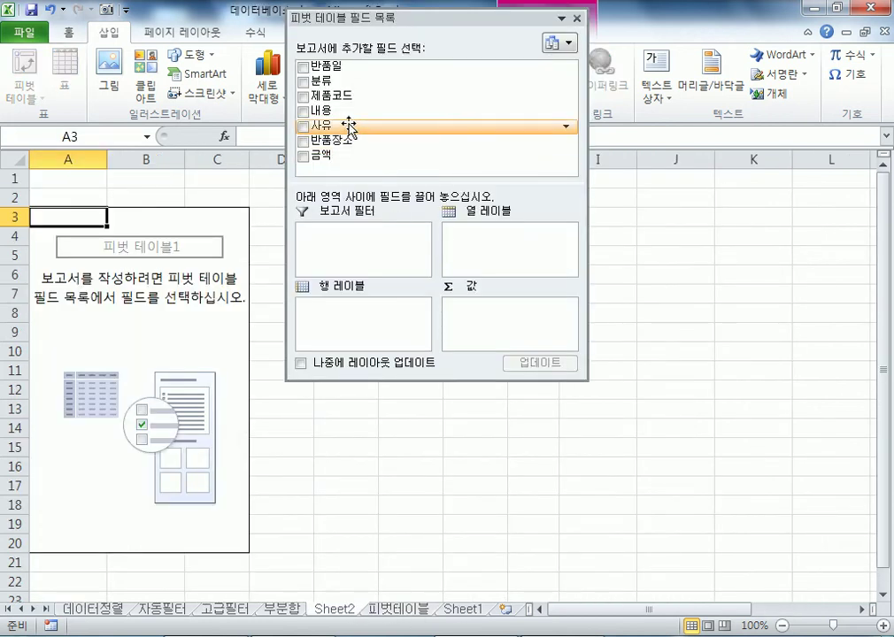
left_click_drag(319, 140, 497, 247)
left_click_drag(339, 124, 368, 326)
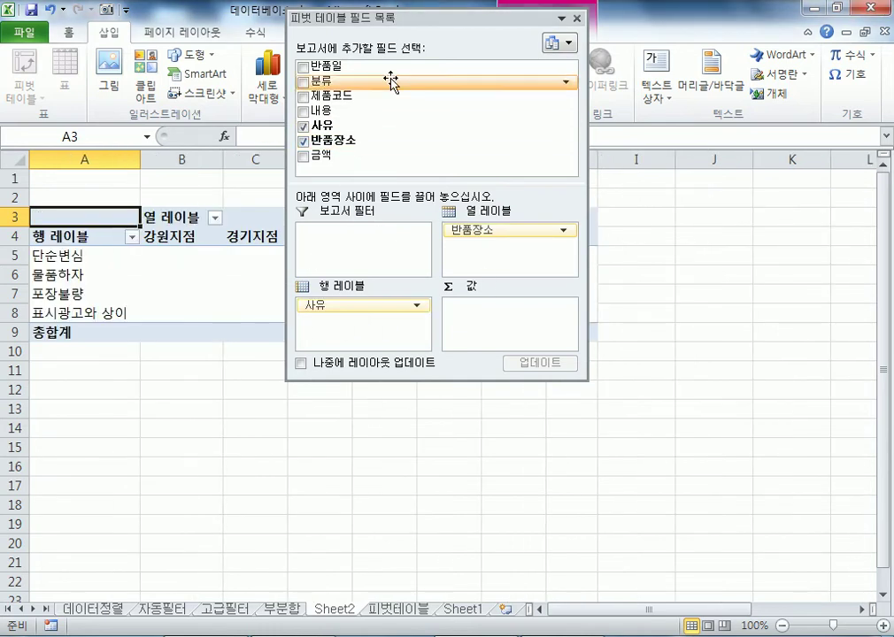
Swap the pivot table's layout so 반품장소 is in the row labels and 사유 in the column labels.
left_click_drag(410, 31, 532, 53)
left_click_drag(635, 261, 482, 354)
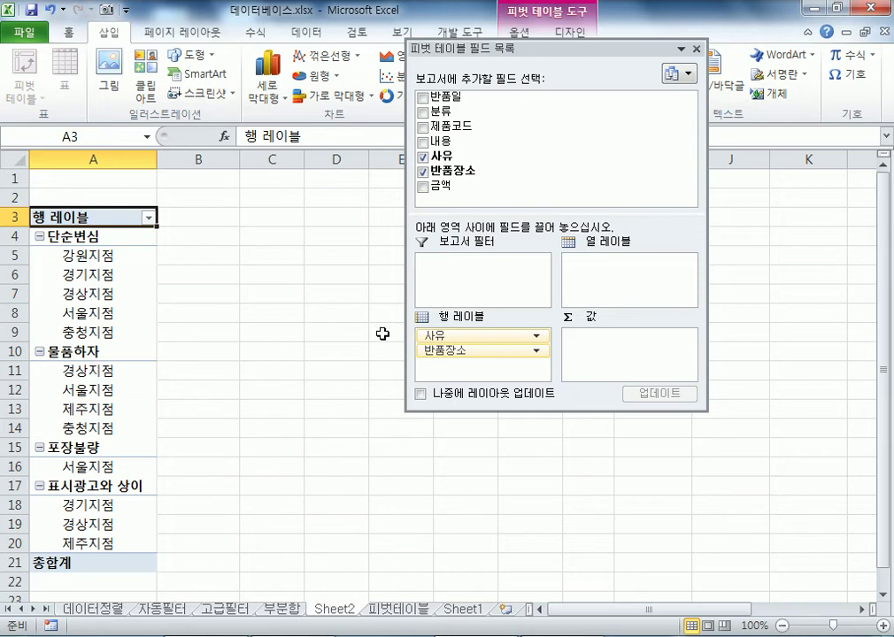
left_click_drag(449, 336, 461, 370)
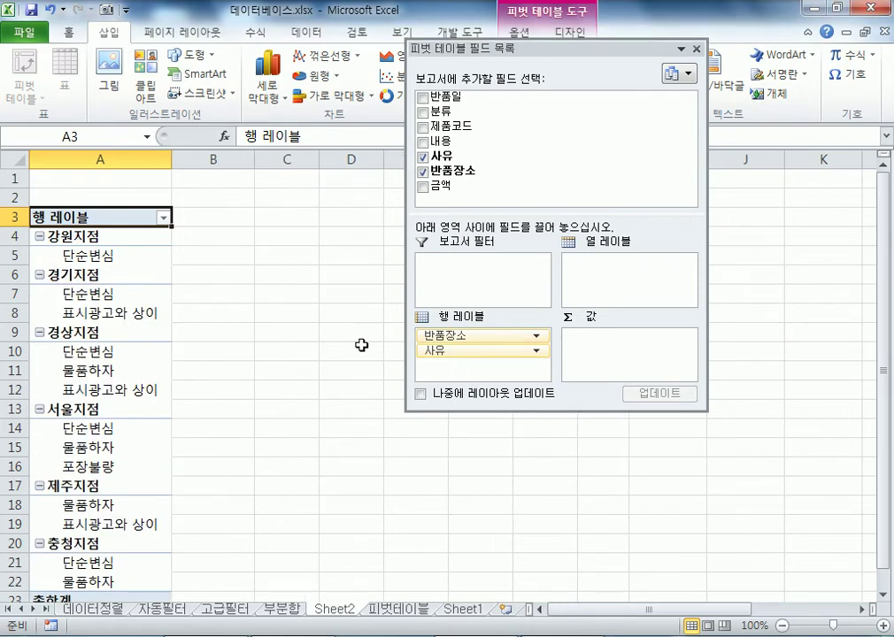
left_click_drag(464, 351, 602, 264)
left_click_drag(542, 49, 564, 39)
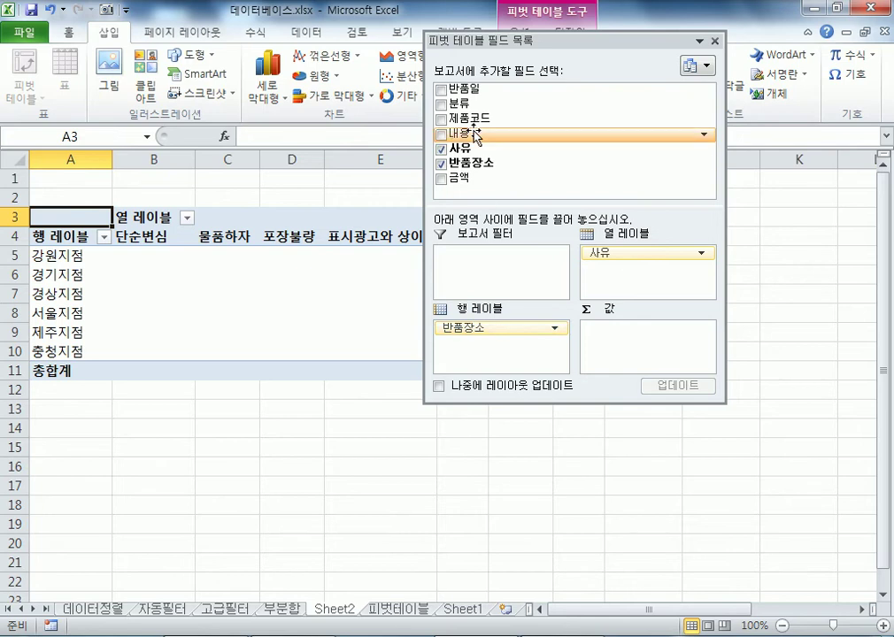
Nest 분류 and 사유 beneath 반품장소 in the pivot table's row labels.
left_click_drag(447, 103, 467, 351)
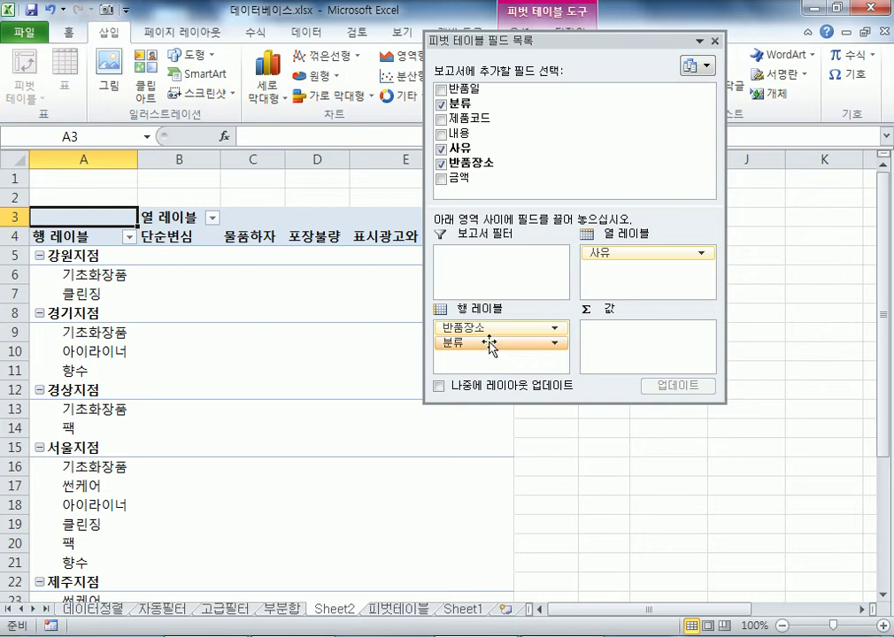
left_click_drag(602, 254, 518, 358)
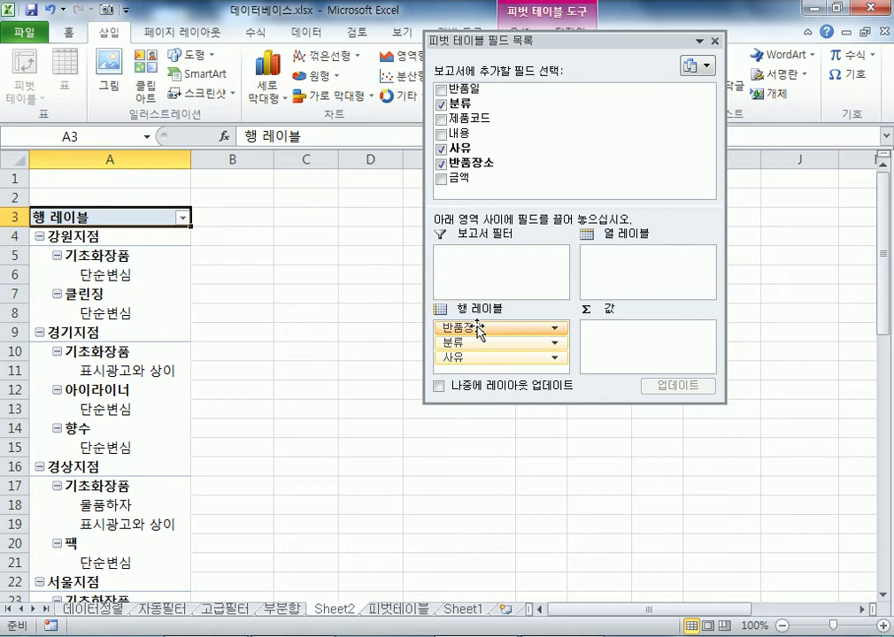
Remove 분류 from the pivot table and move 반품장소 back to the column labels, leaving 사유 as rows.
left_click_drag(475, 343, 408, 333)
left_click_drag(479, 350, 619, 268)
left_click_drag(188, 233, 403, 236)
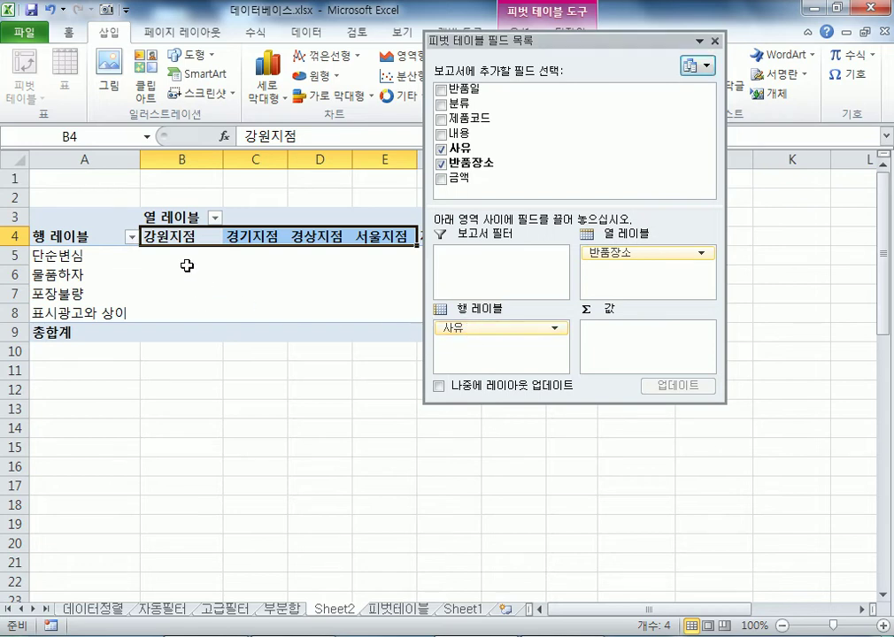
Try summing 금액 in the pivot table's values area, and take the field out again.
left_click_drag(452, 177, 630, 354)
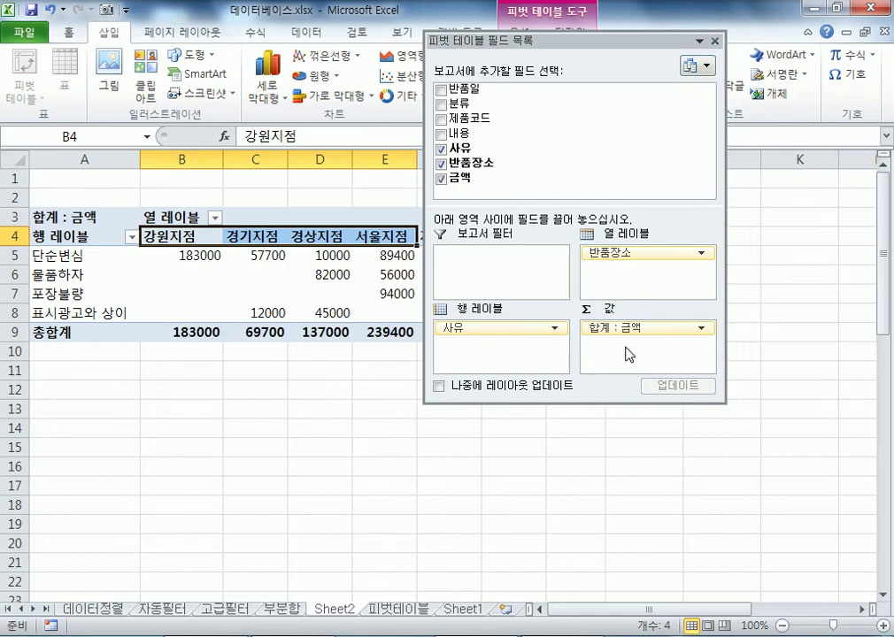
left_click(199, 252)
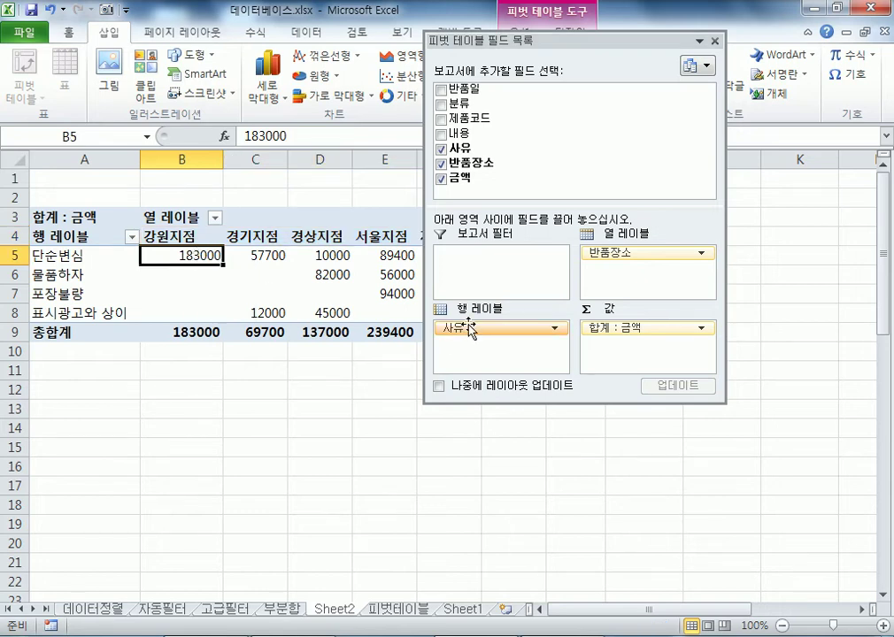
left_click_drag(650, 333, 301, 414)
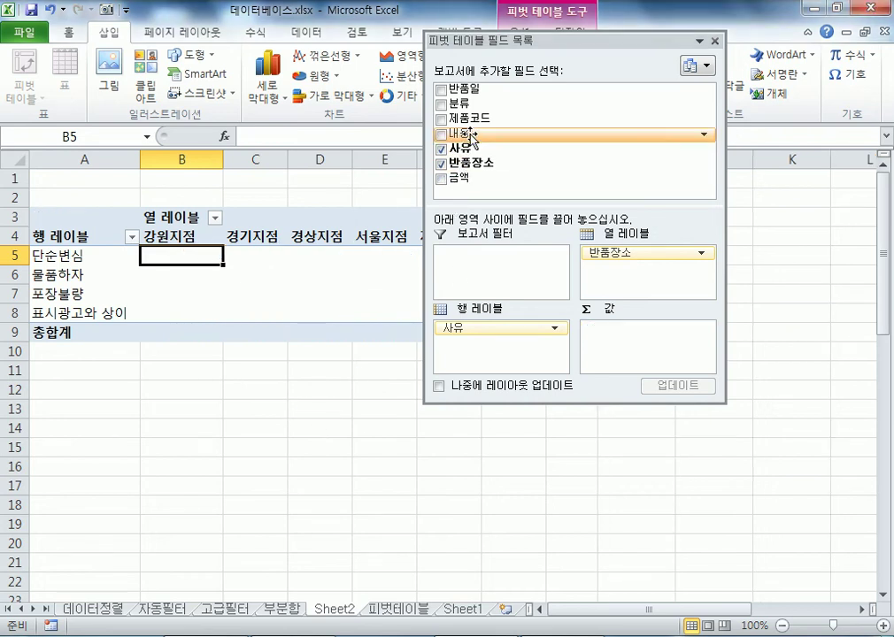
Add 내용 to the values area as a count and move the field list clear of the pivot table.
left_click_drag(472, 139, 617, 349)
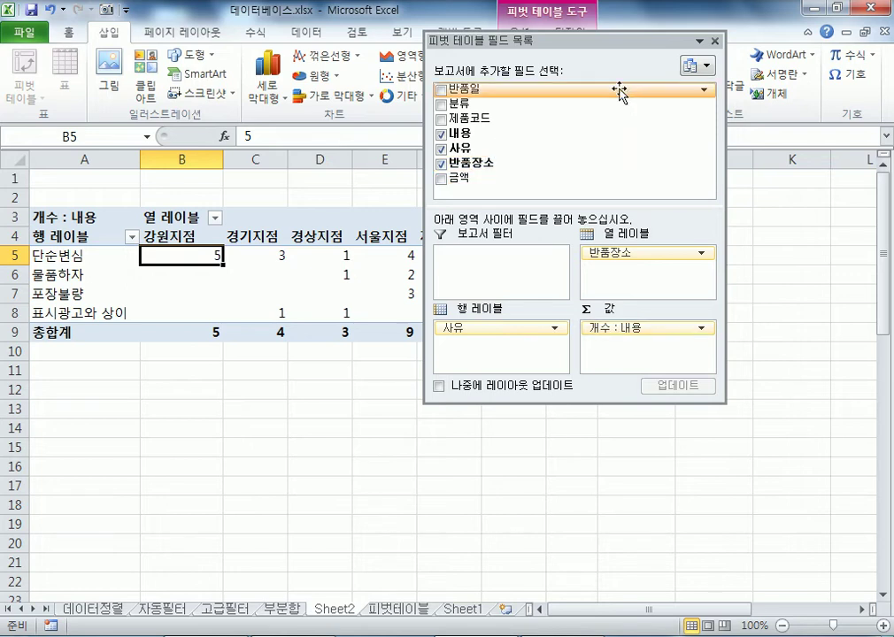
left_click_drag(609, 41, 717, 417)
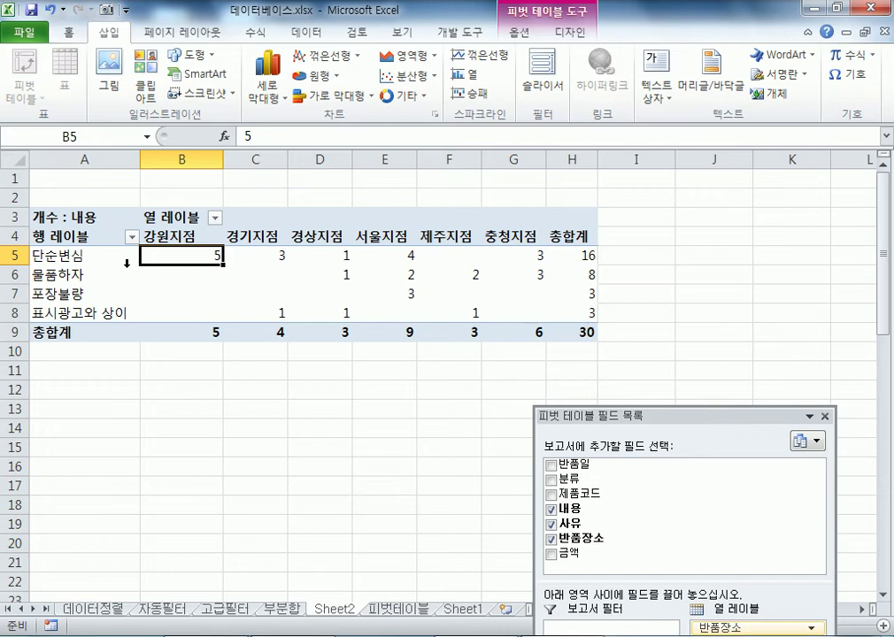
Inspect the 단순변심 count for 강원지점 and review the source records on the 피벗테이블 sheet.
mouse_move(188, 257)
left_click(398, 609)
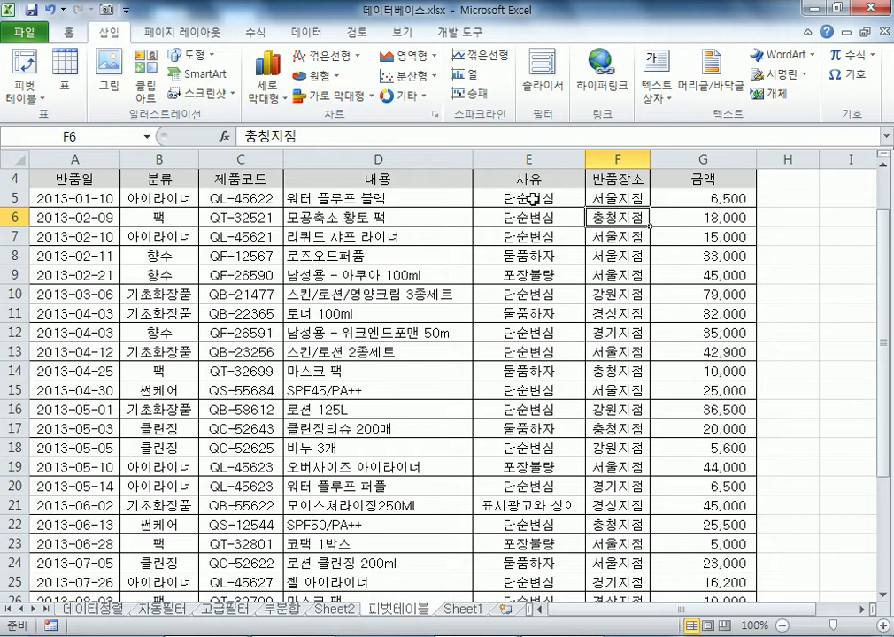
scroll(508, 354, "down", 4)
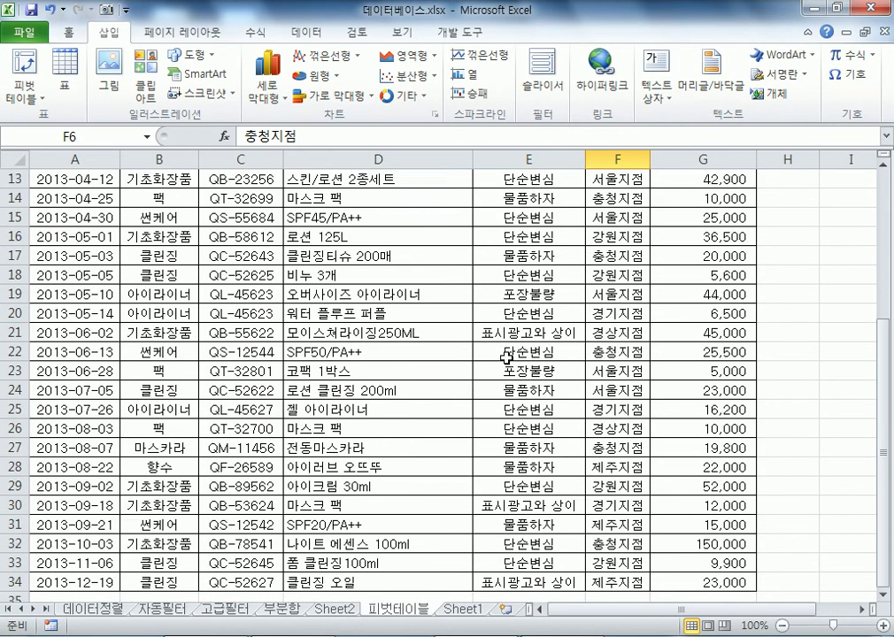
scroll(507, 357, "up", 5)
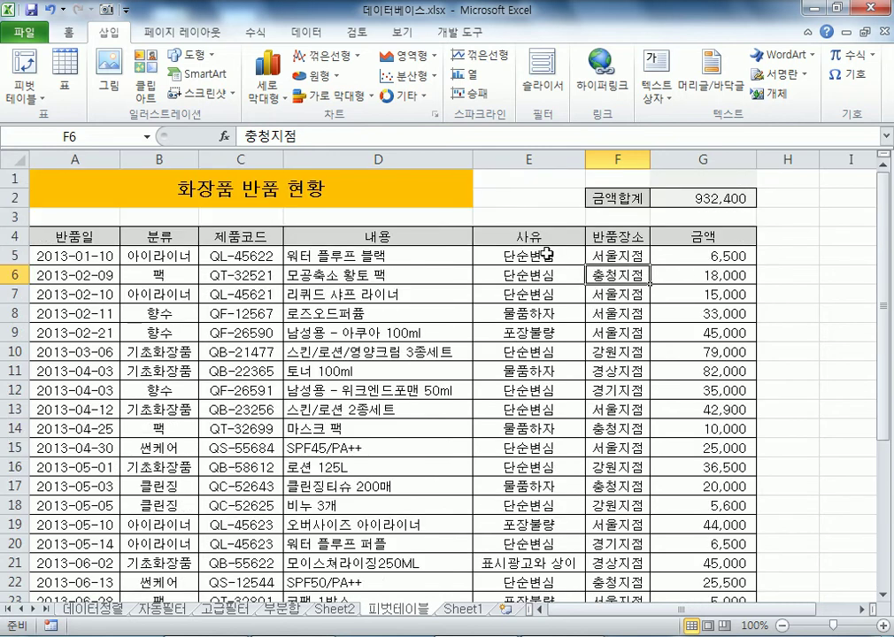
Review the 사유 entries down to the last record on the 피벗테이블 sheet, and return to Sheet2.
left_click(541, 254)
scroll(575, 341, "down", 2)
scroll(575, 342, "up", 2)
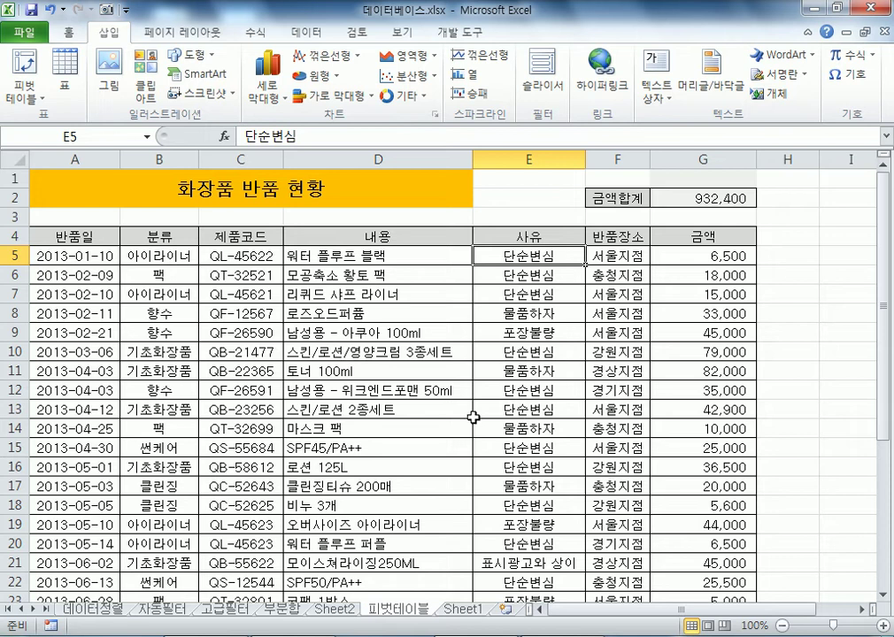
scroll(241, 253, "down", 5)
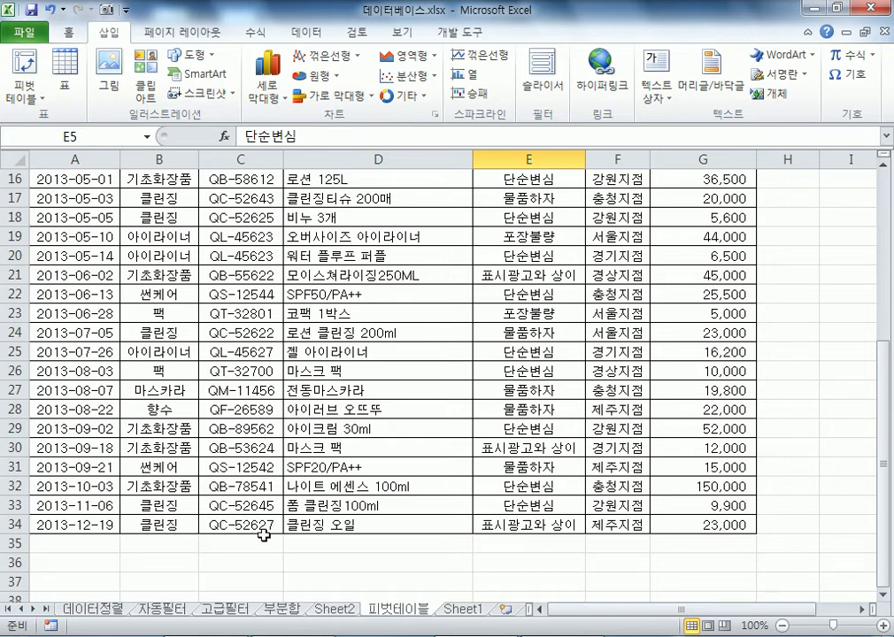
left_click(341, 611)
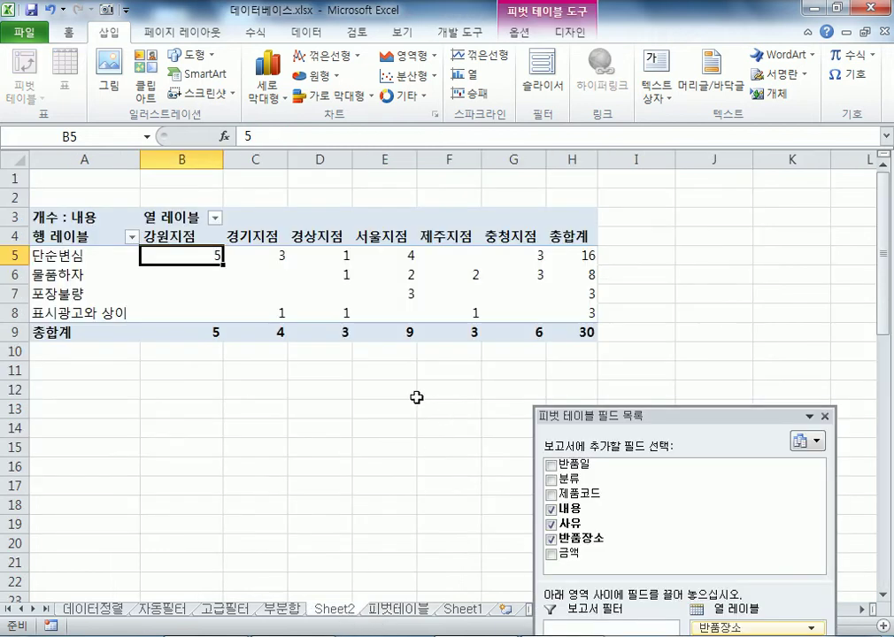
Examine the pivot table's grand total, the 단순변심 row total, and the column totals for 강원지점 and 경기지점.
left_click(565, 328)
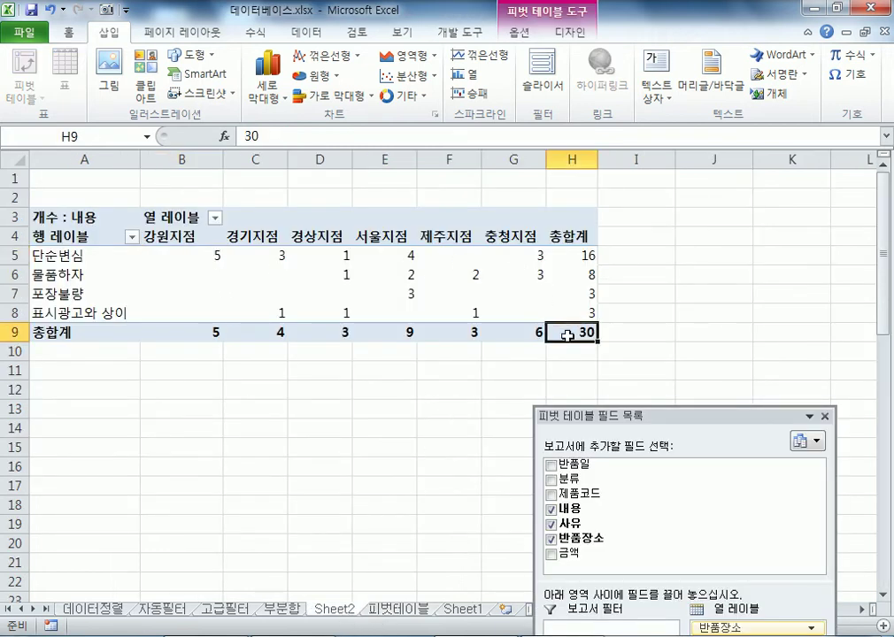
left_click(16, 255)
left_click(572, 256)
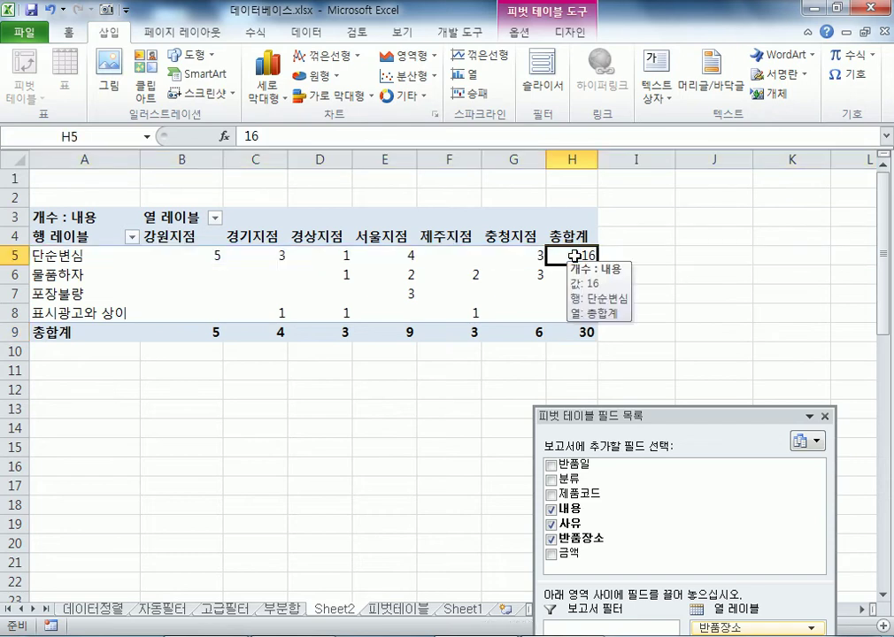
left_click(184, 158)
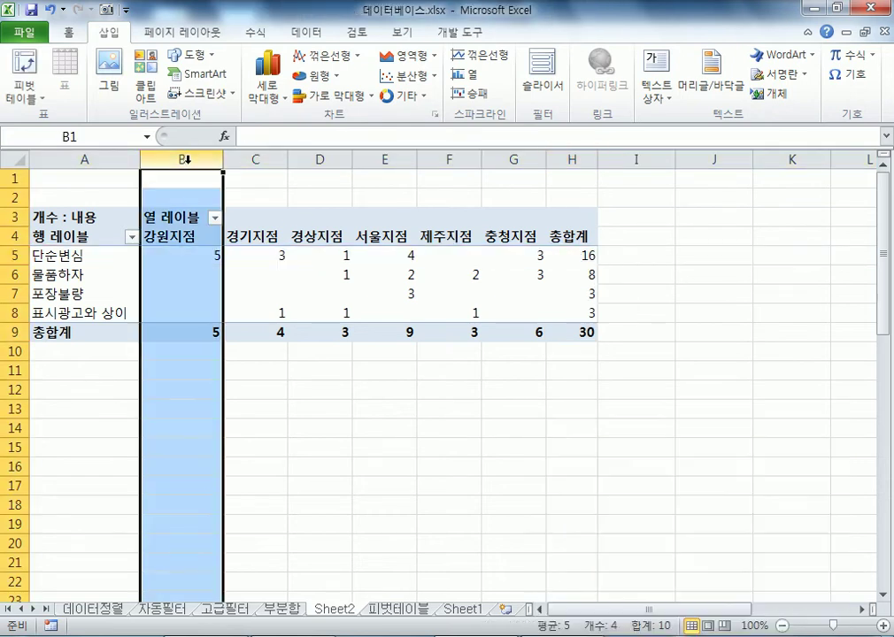
left_click(184, 327)
left_click(256, 159)
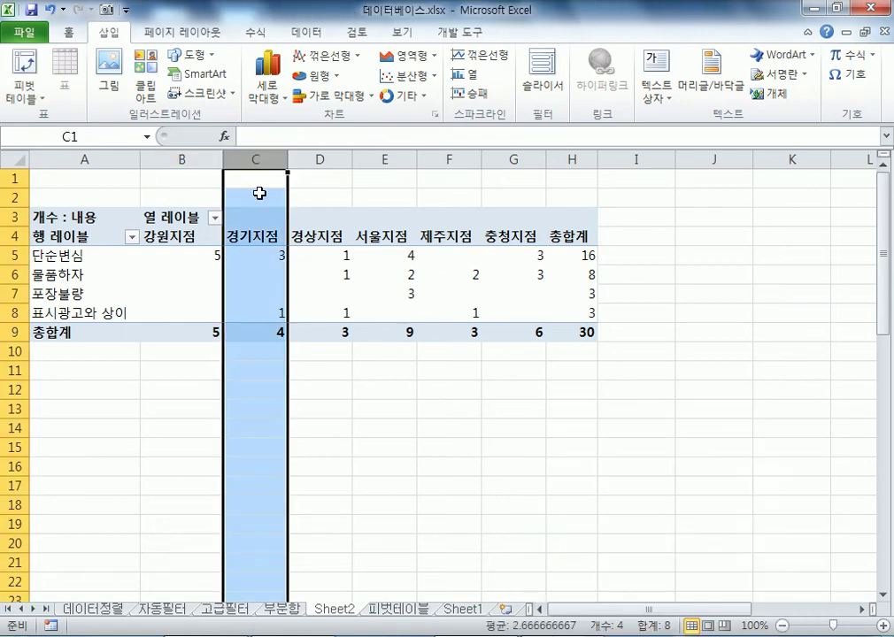
left_click(255, 332)
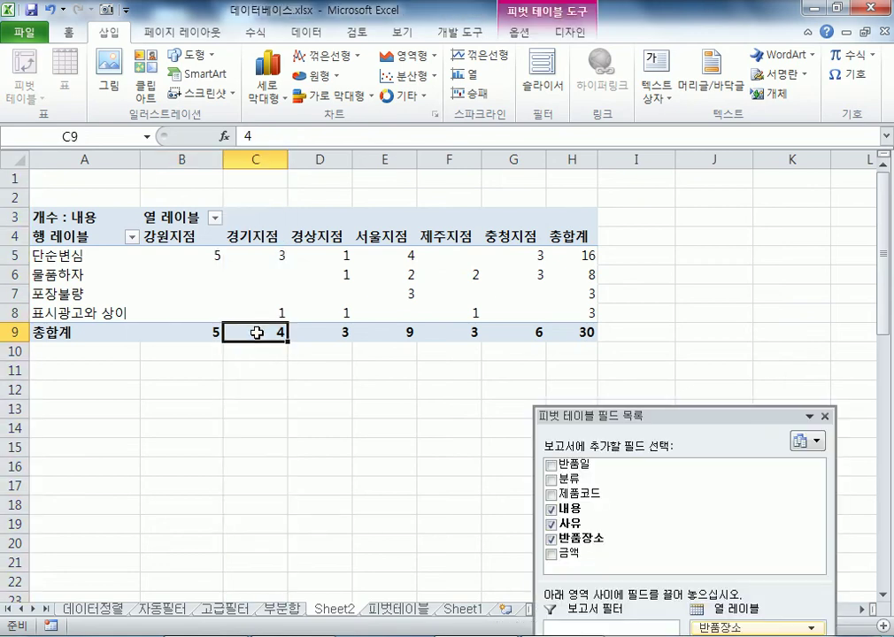
Inspect the empty cells in the 물품하자 and 포장불량 rows and the 포장불량 count for 서울지점.
left_click(160, 268)
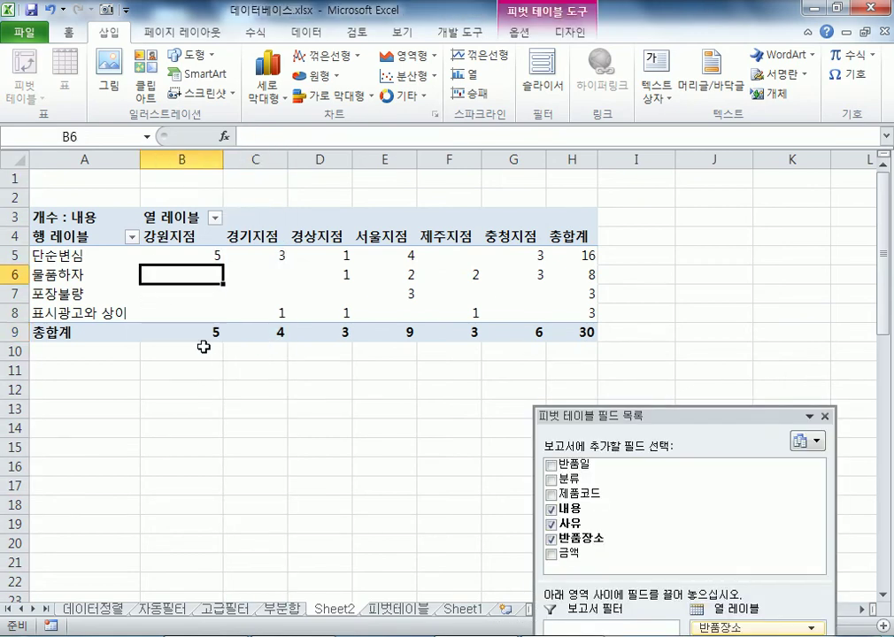
left_click_drag(192, 273, 249, 274)
left_click_drag(199, 293, 320, 288)
left_click_drag(457, 290, 522, 288)
left_click(400, 289)
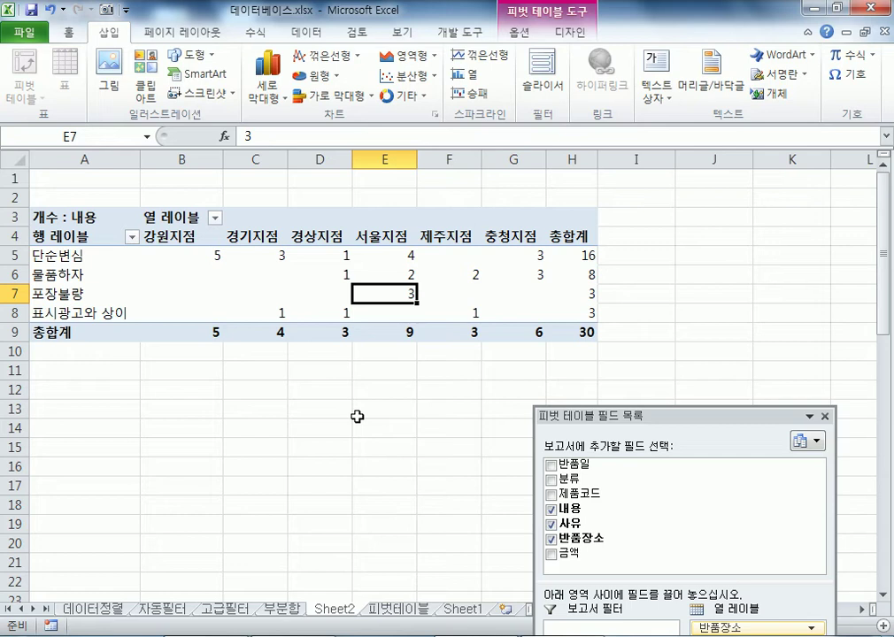
Reposition the field list below the pivot table and review the 단순변심 counts across all branches.
left_click_drag(731, 418, 742, 358)
left_click_drag(777, 311, 716, 220)
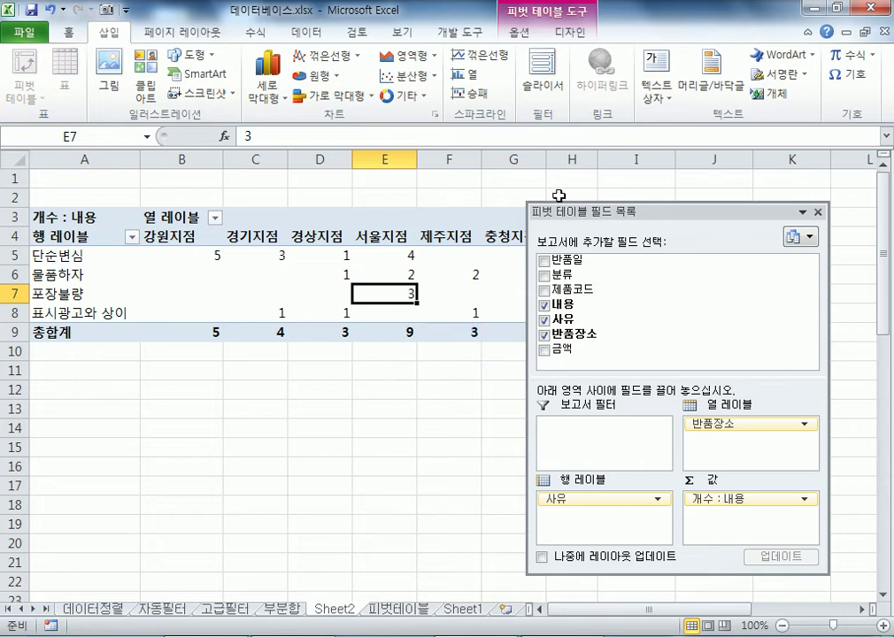
left_click_drag(632, 212, 694, 142)
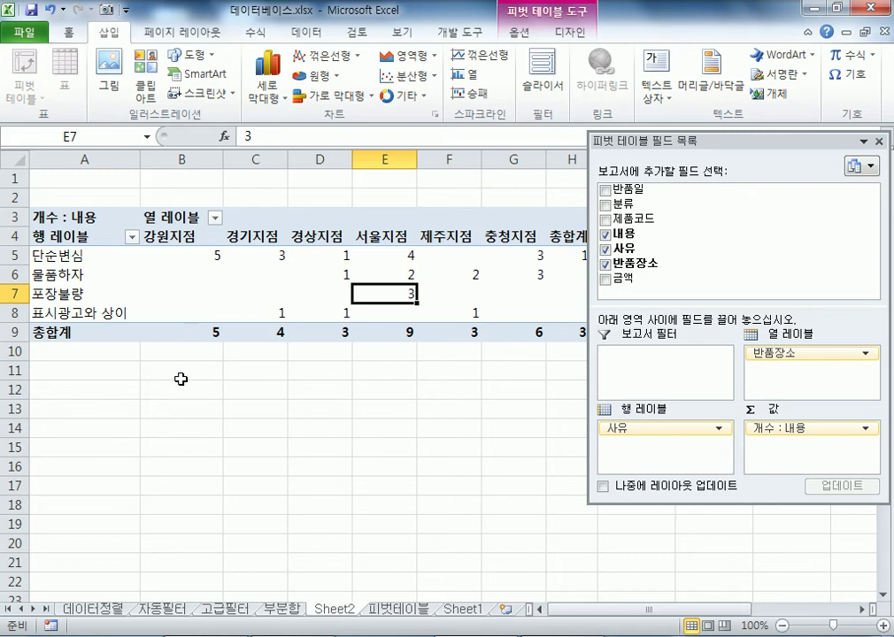
left_click_drag(677, 143, 593, 355)
left_click(10, 255)
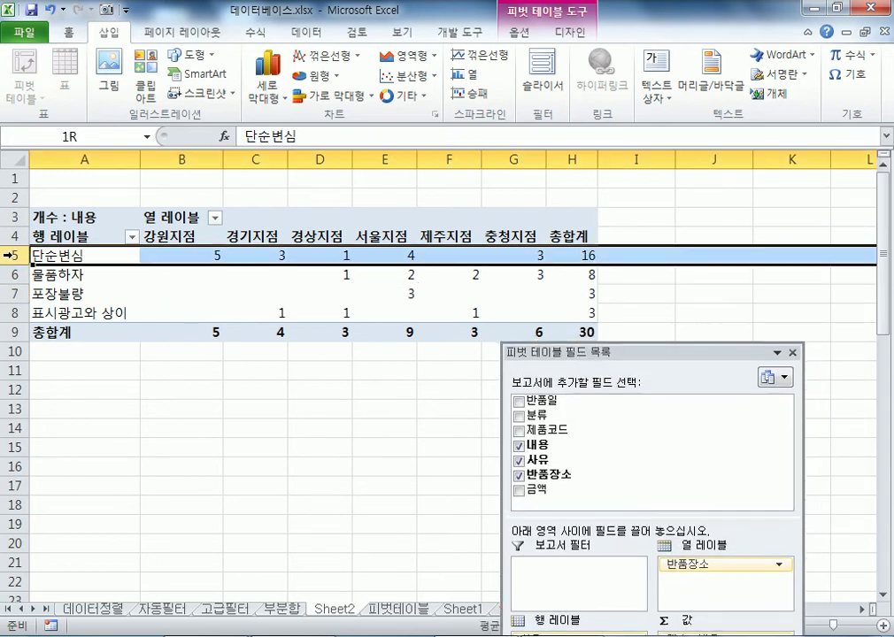
left_click_drag(170, 257, 537, 254)
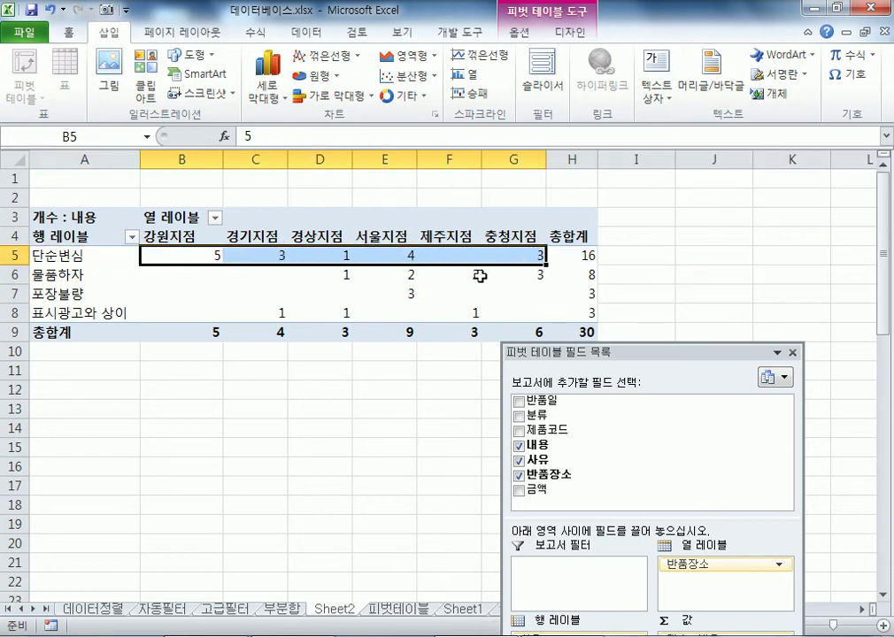
mouse_move(479, 276)
mouse_move(572, 255)
Review the pivot table rows for 포장불량, 표시광고와 상이 and 물품하자 with their totals.
left_click(40, 299)
mouse_move(577, 291)
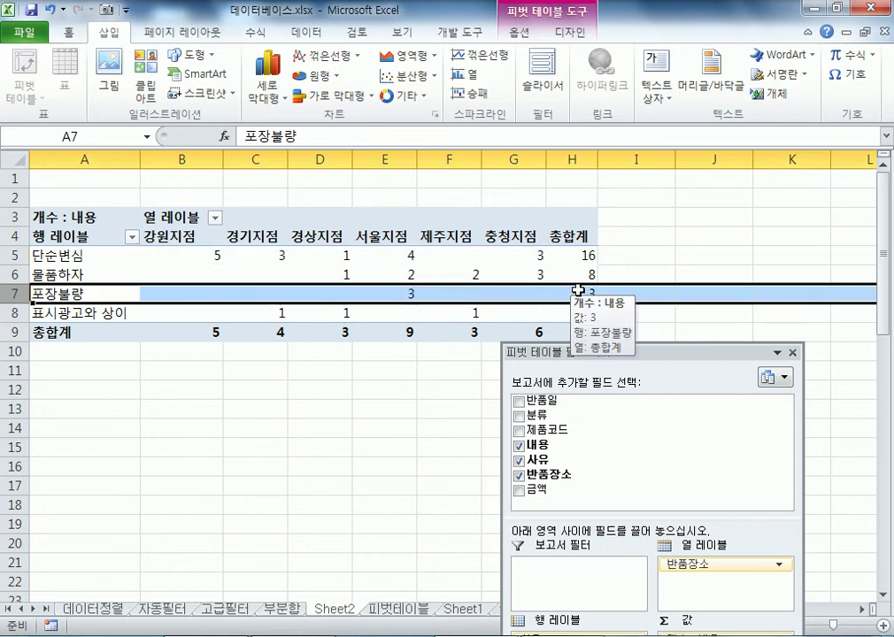
left_click(25, 314)
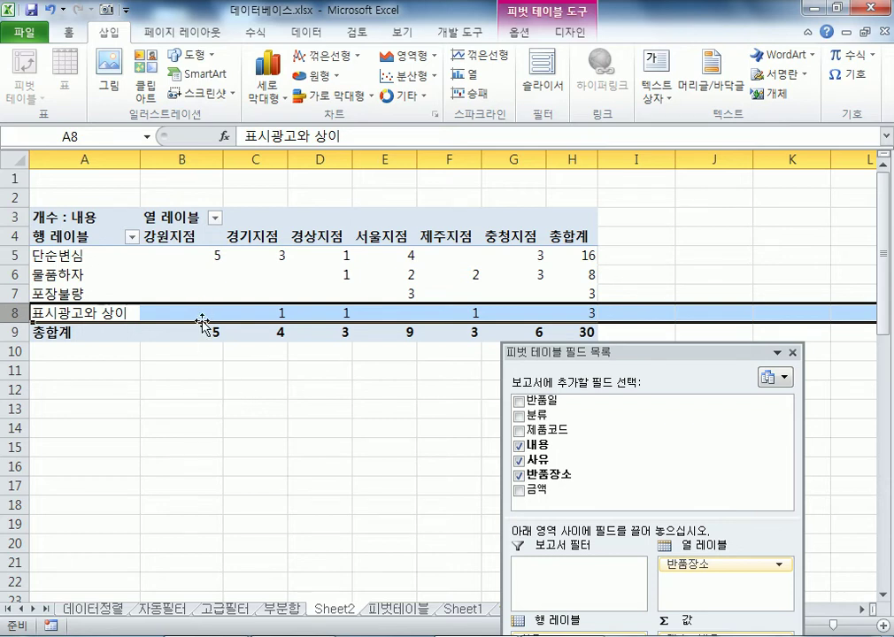
left_click(83, 265)
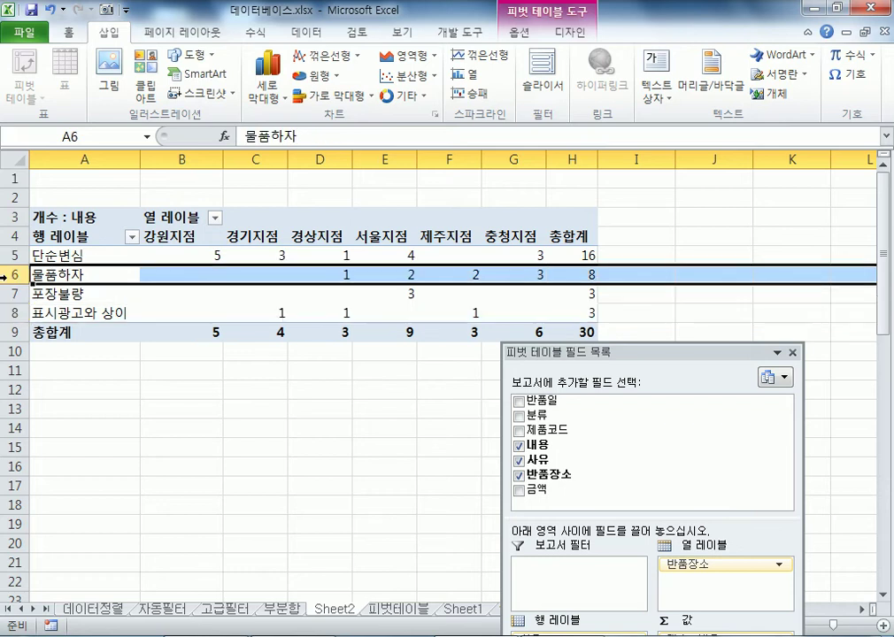
mouse_move(241, 276)
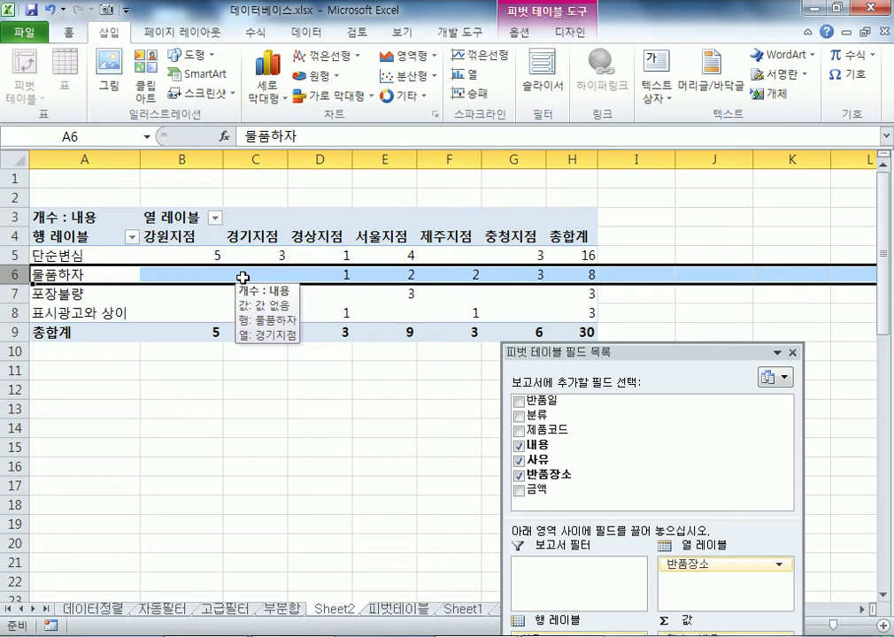
left_click(309, 289)
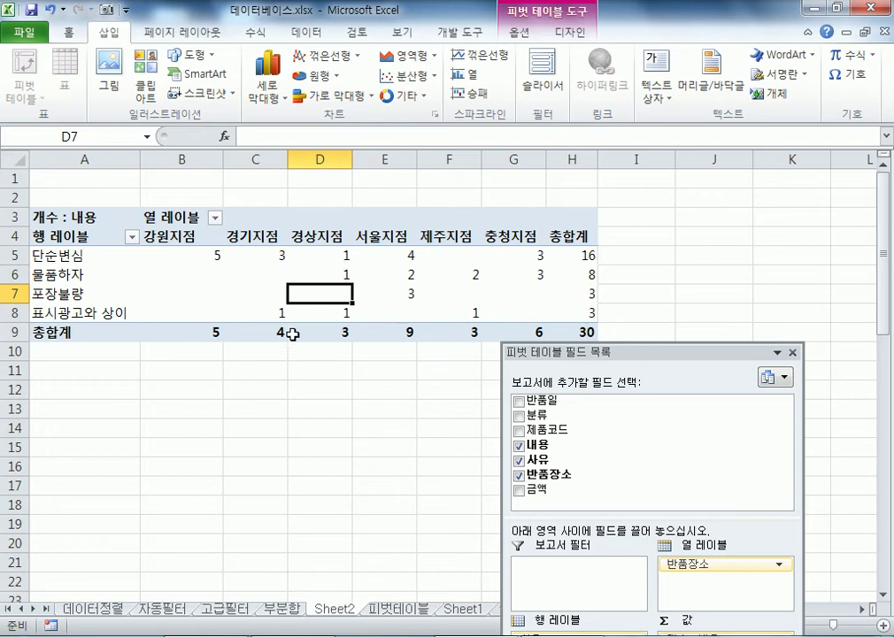
Compare the 강원지점 and 서울지점 columns with their 단순변심 counts and the overall grand total.
left_click(194, 157)
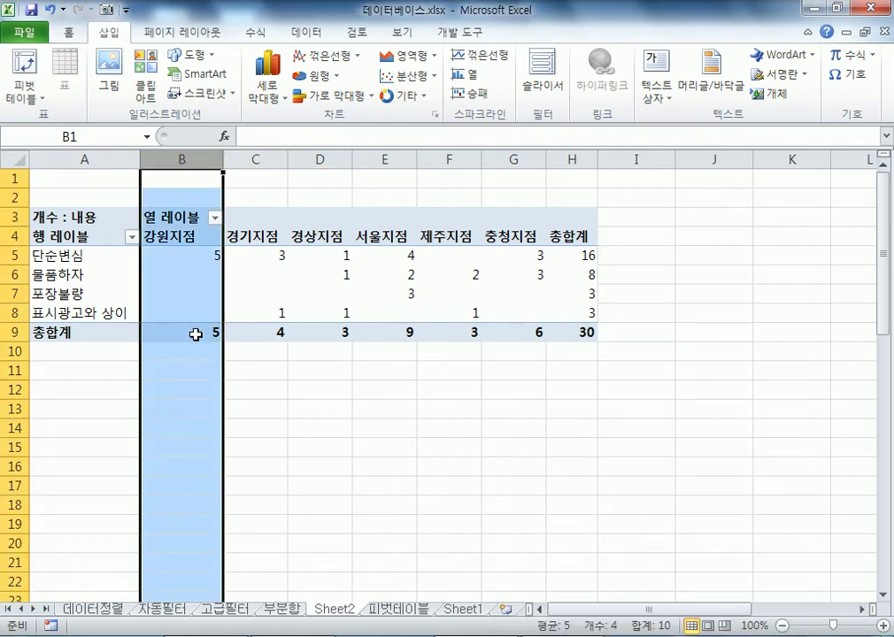
left_click(186, 258)
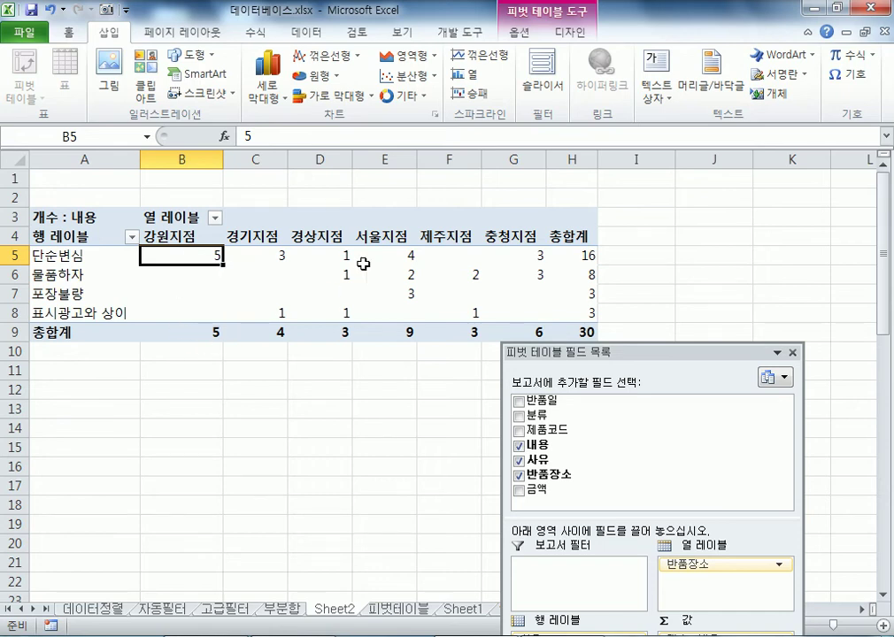
left_click(396, 152)
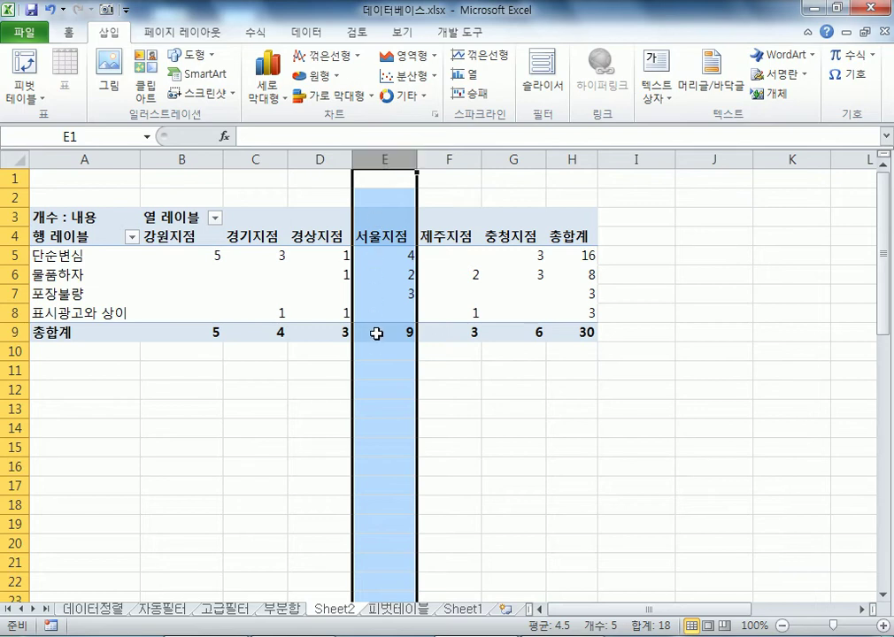
mouse_move(377, 336)
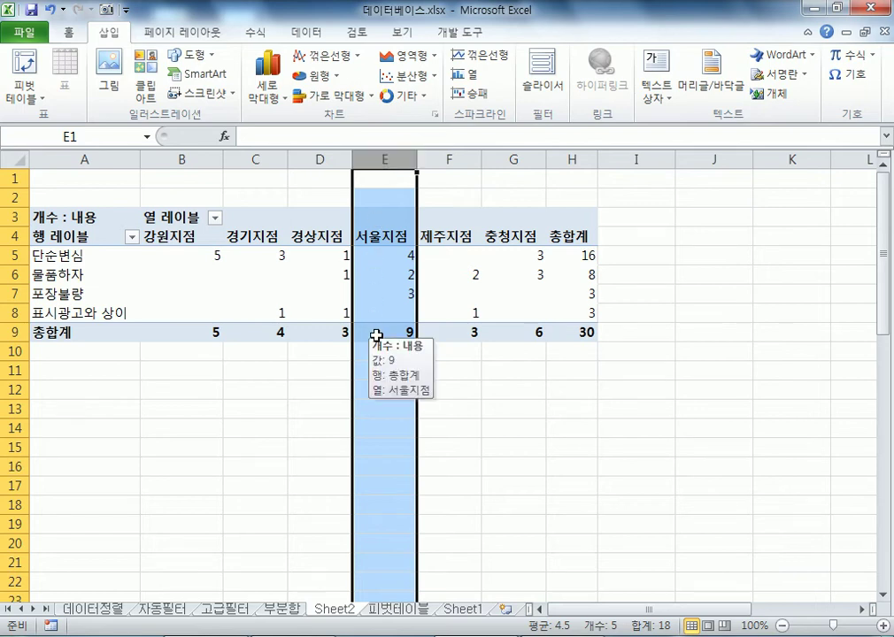
left_click(379, 257)
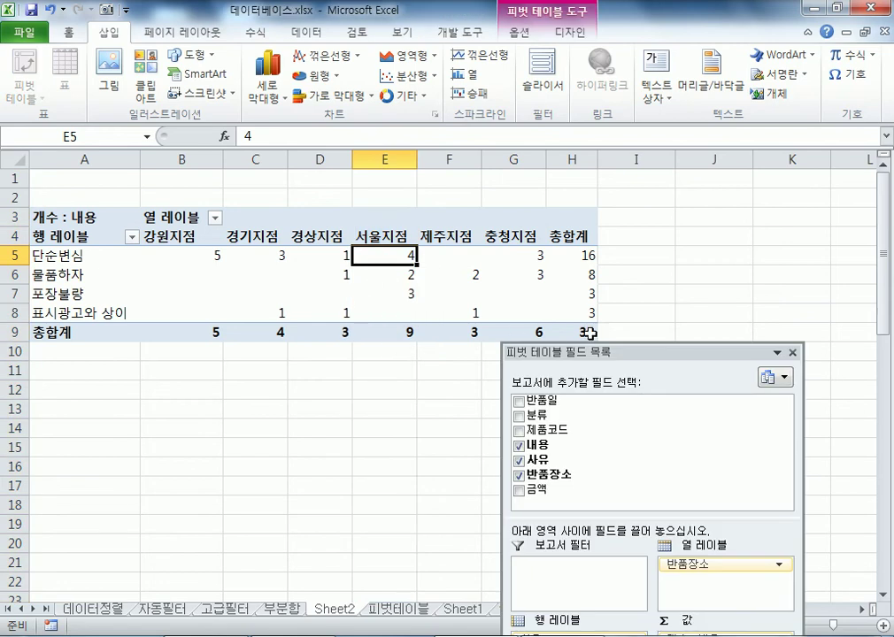
mouse_move(589, 333)
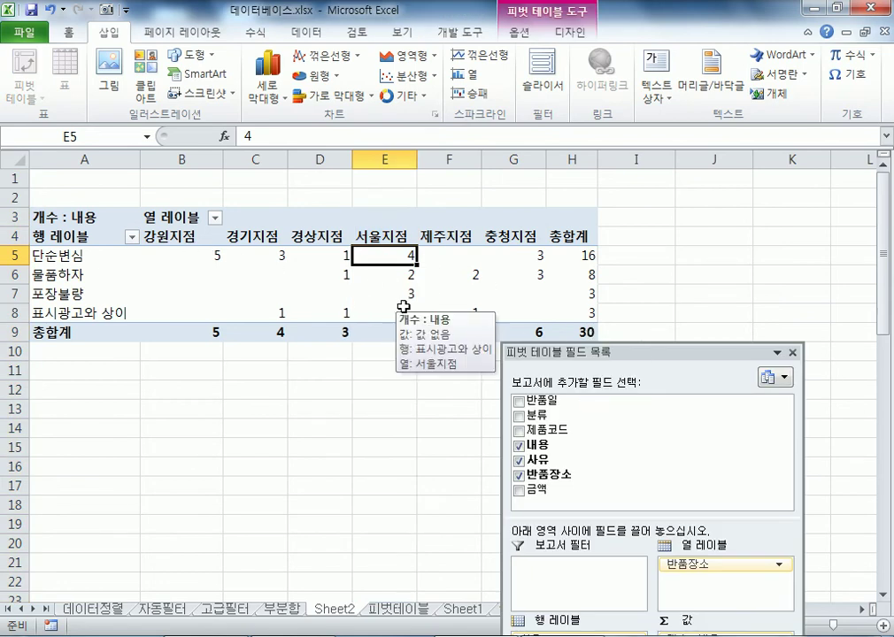
Add 금액 to the pivot table's values area as a sum and place it ahead of the 내용 count.
left_click_drag(570, 355, 599, 196)
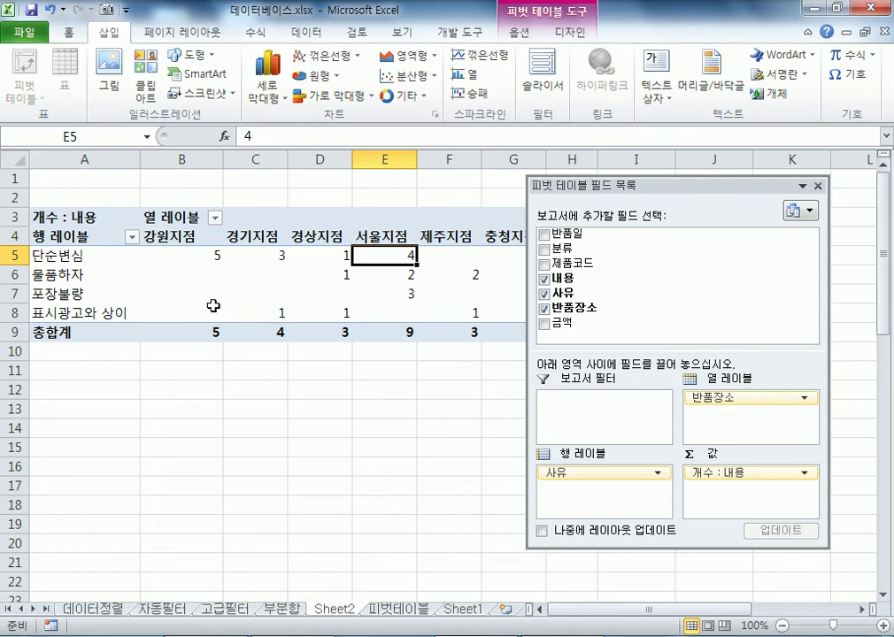
mouse_move(213, 305)
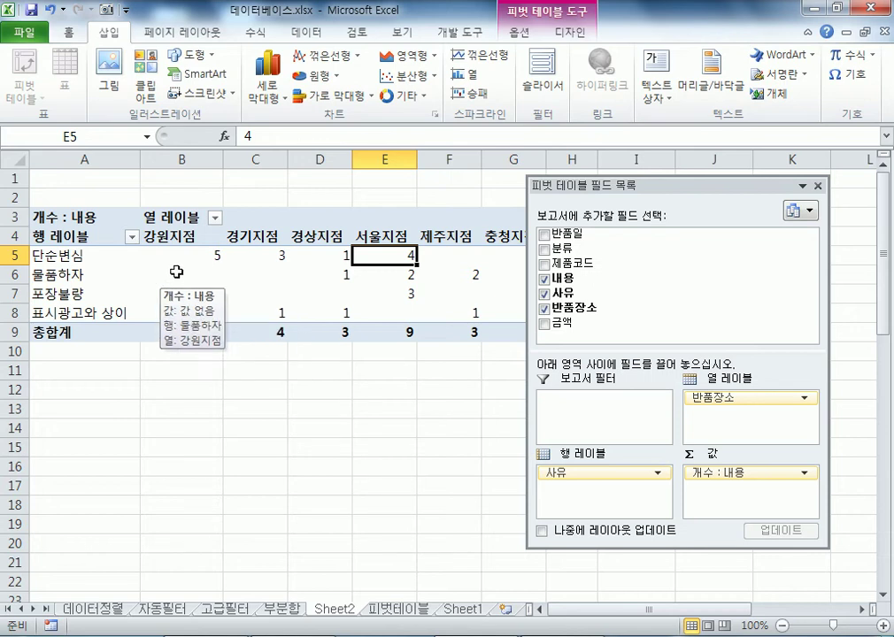
left_click(182, 276)
left_click_drag(647, 188, 633, 112)
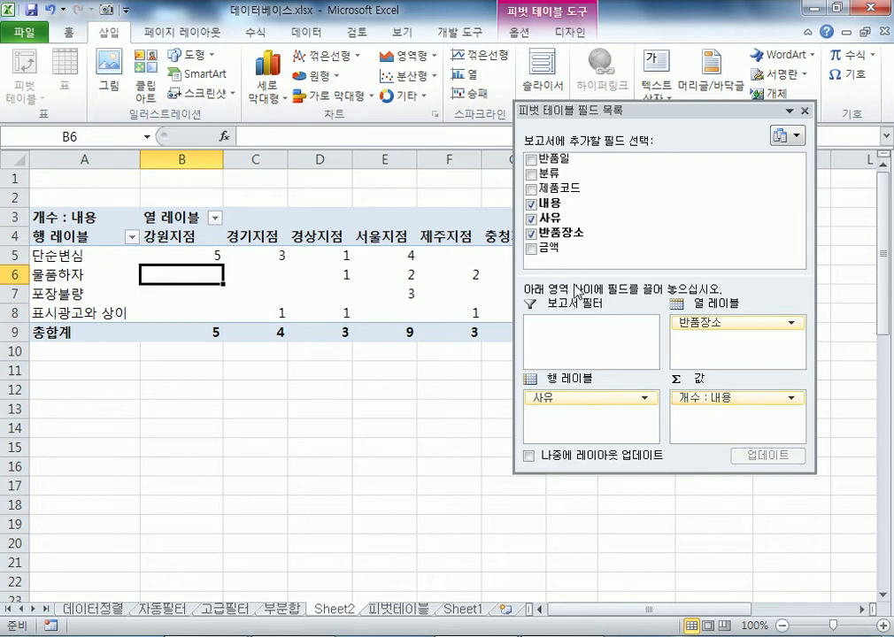
left_click_drag(556, 249, 740, 428)
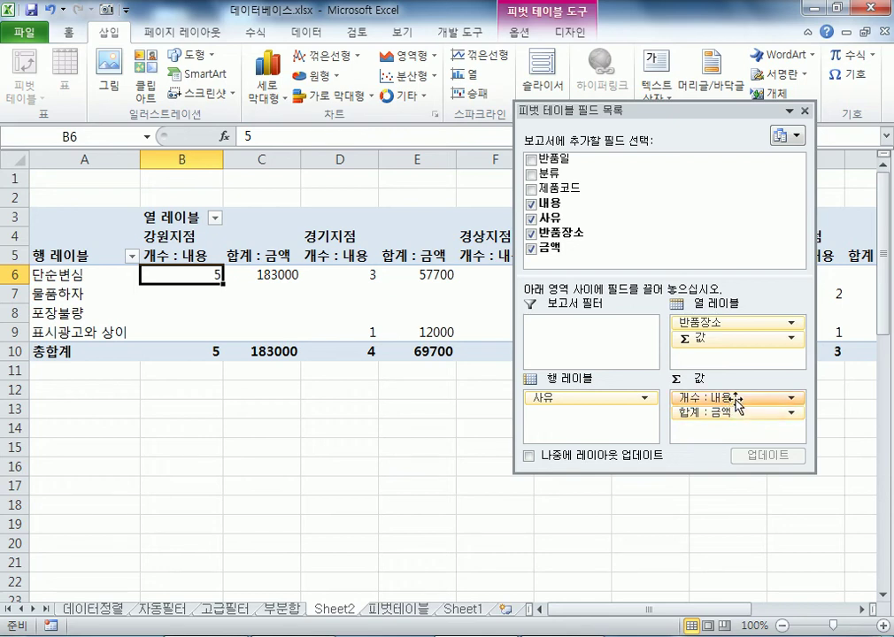
left_click_drag(736, 403, 735, 423)
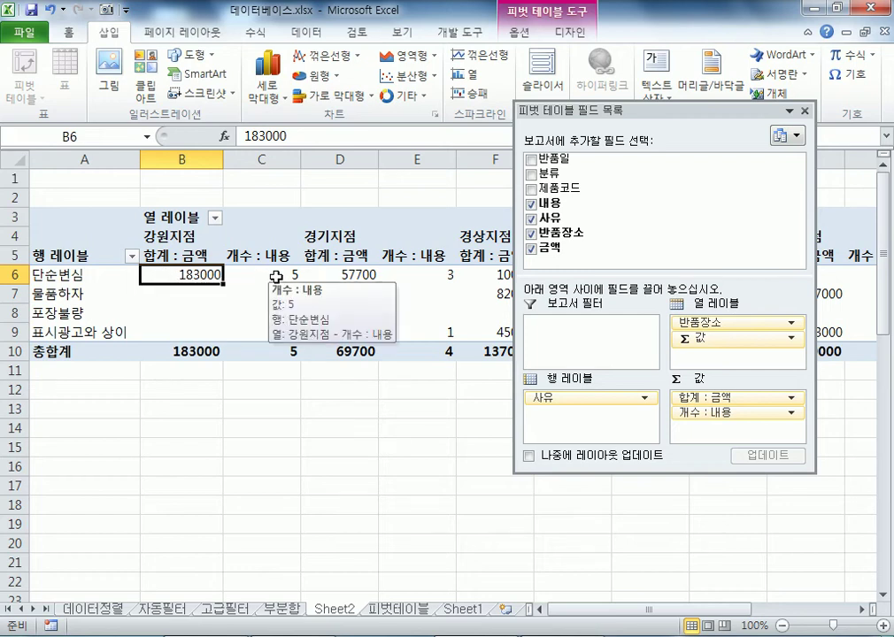
Examine the Σ 값 entry in the column labels and the matching 합계 : 금액 and 개수 : 내용 headings.
left_click_drag(637, 109, 615, 63)
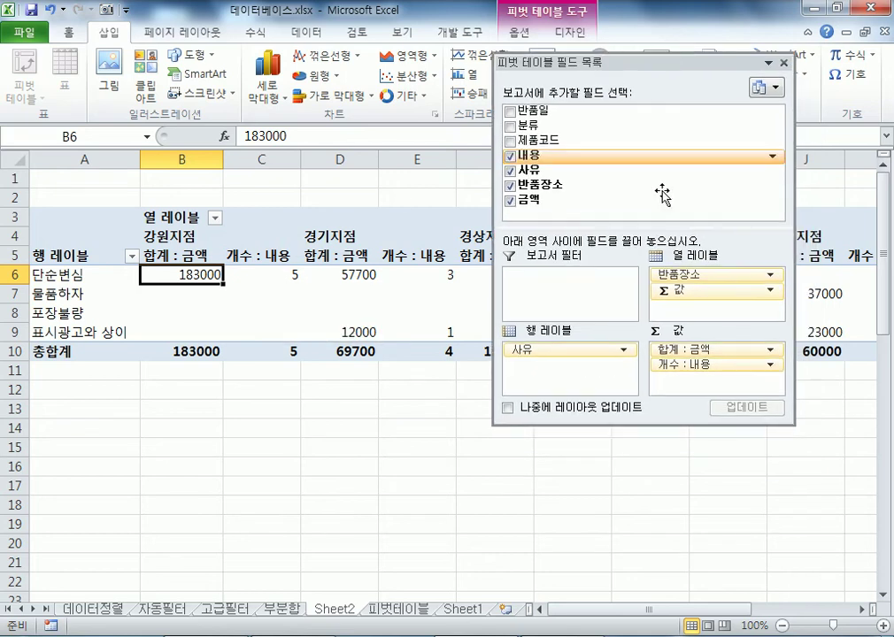
left_click(684, 293)
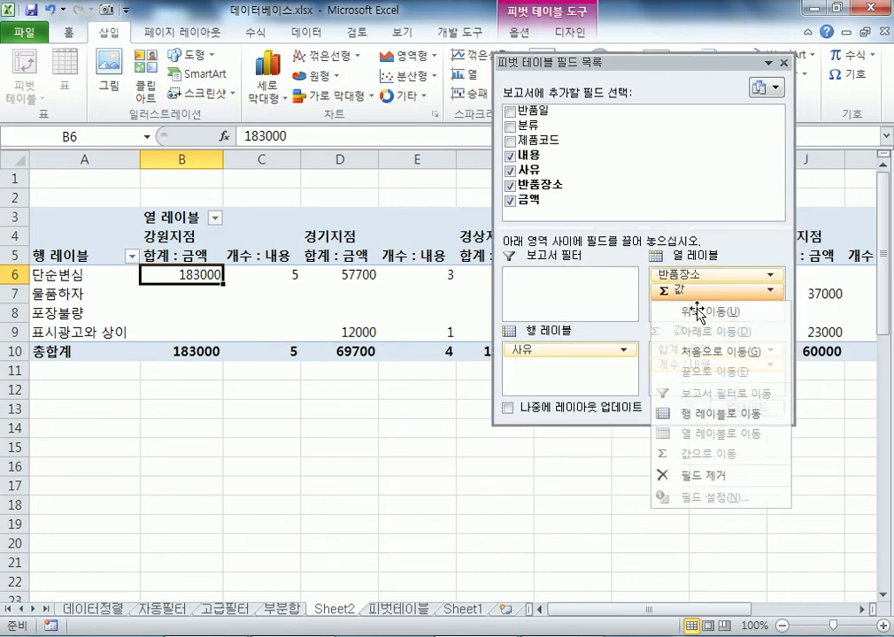
left_click(693, 292)
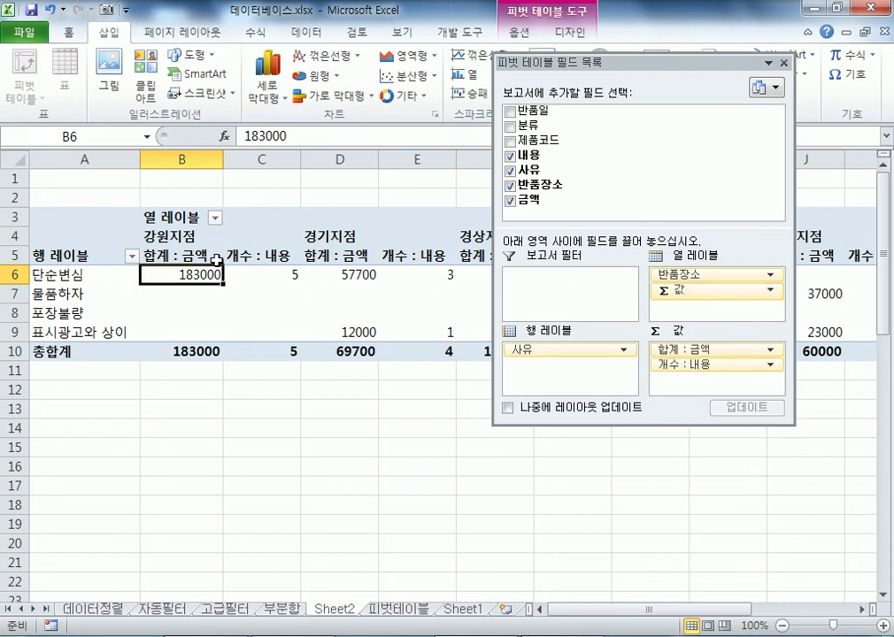
left_click_drag(185, 256, 463, 256)
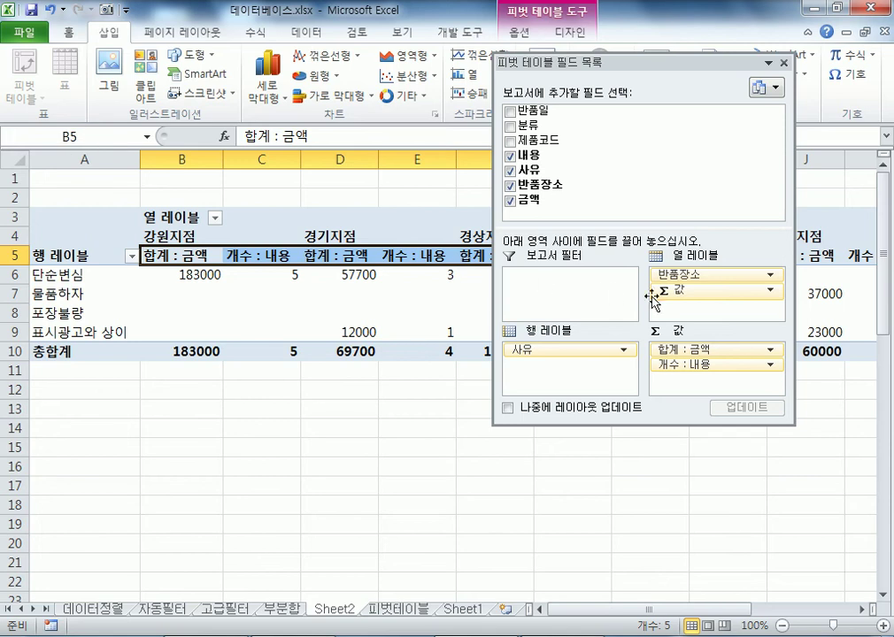
left_click(691, 291)
left_click(674, 290)
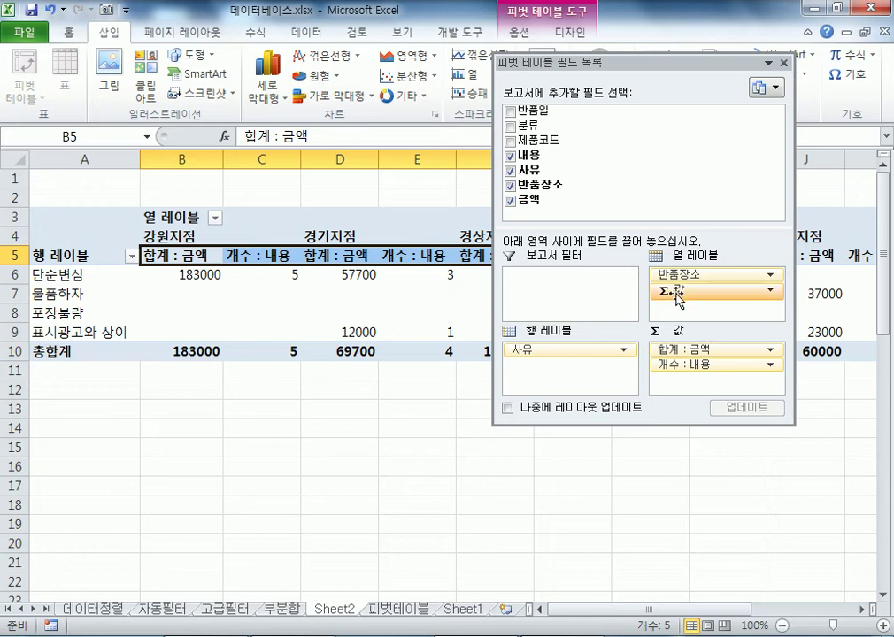
Move the Σ 값 entry from the column labels to the row labels, beneath 사유.
left_click_drag(684, 295, 573, 372)
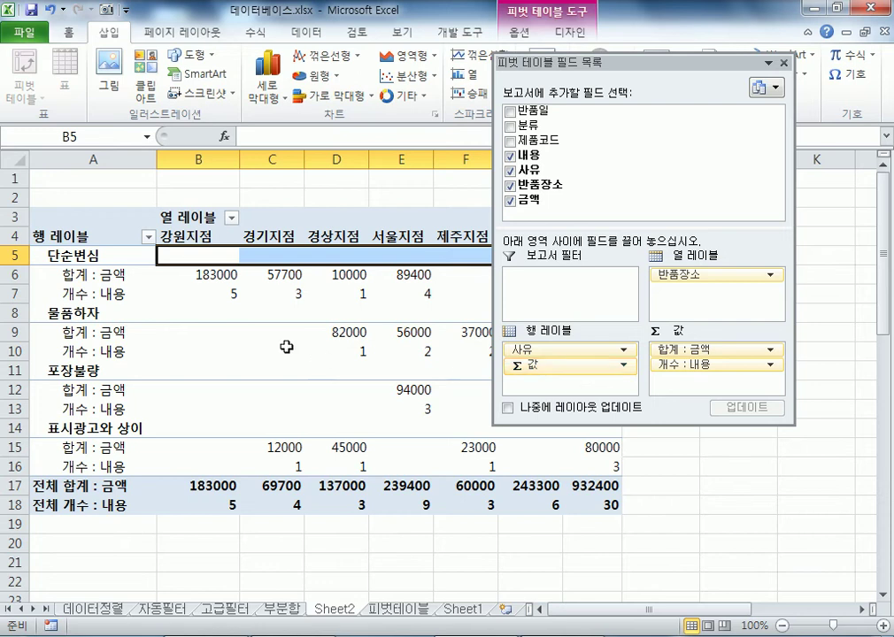
left_click(194, 274)
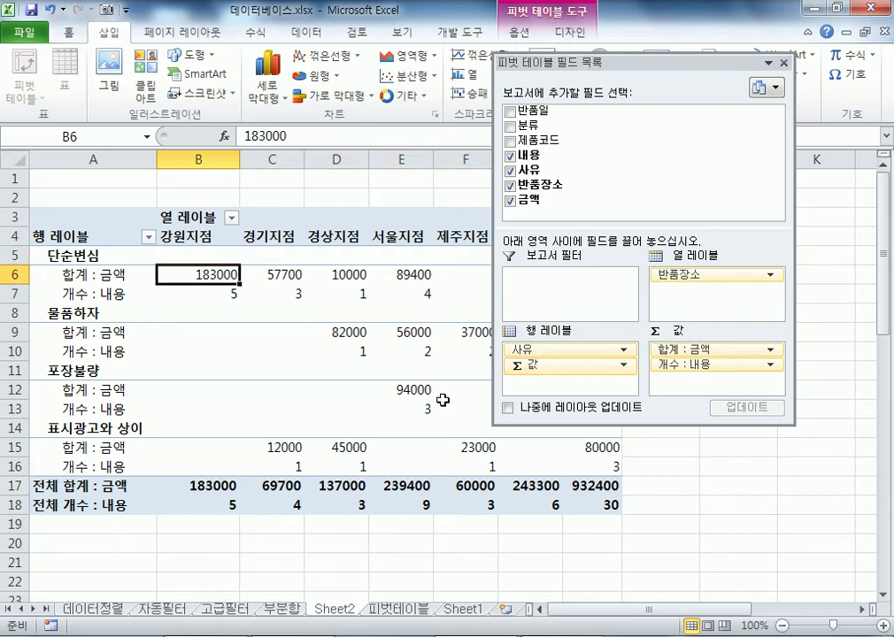
mouse_move(443, 400)
mouse_move(341, 359)
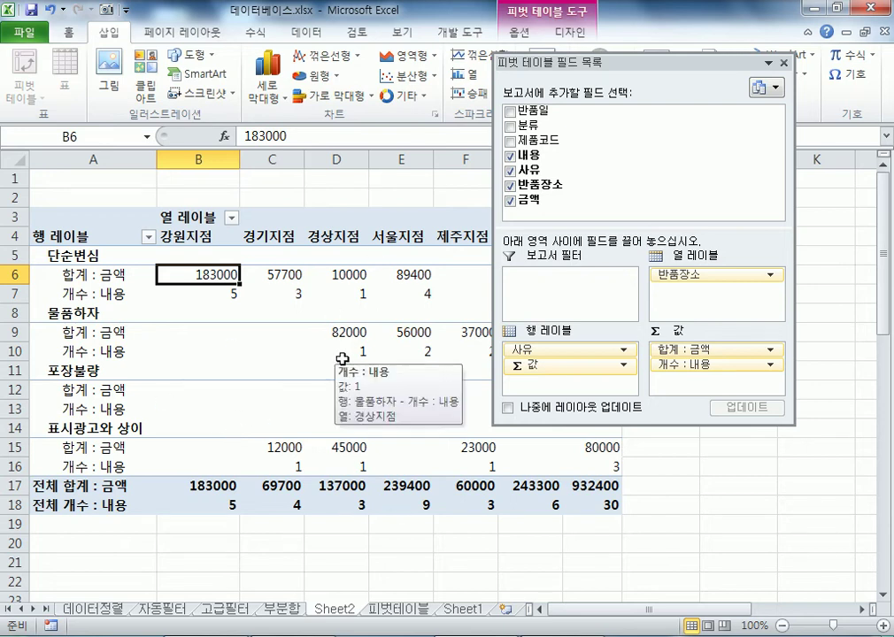
Move the field list clear of the pivot table and filter 서울지점 out of the column labels.
left_click_drag(577, 71, 651, 88)
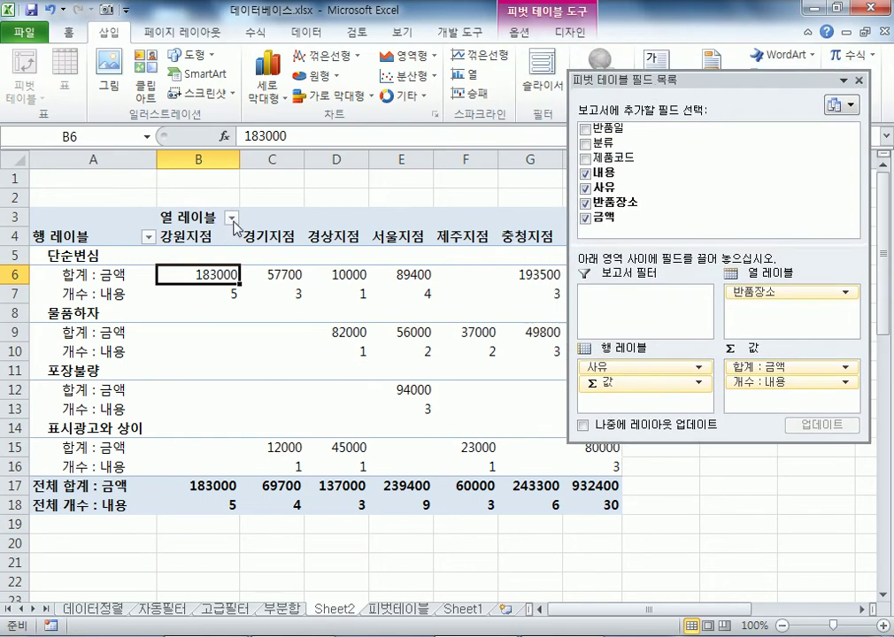
left_click(231, 219)
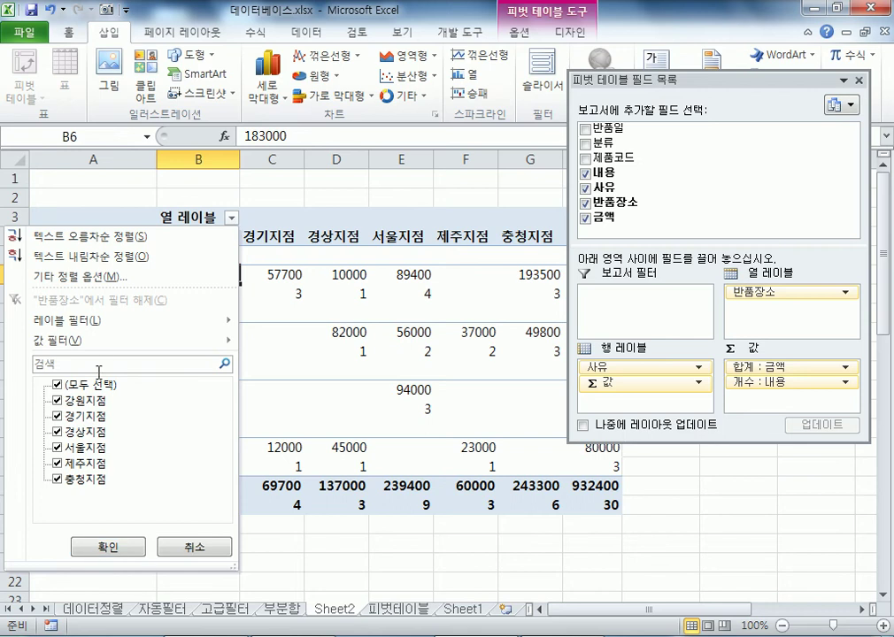
left_click(56, 448)
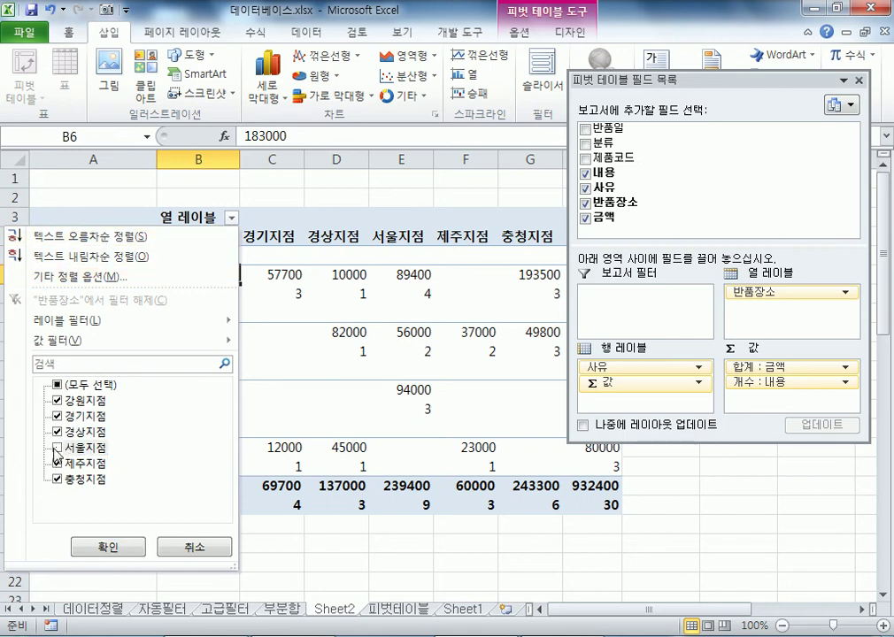
left_click(105, 547)
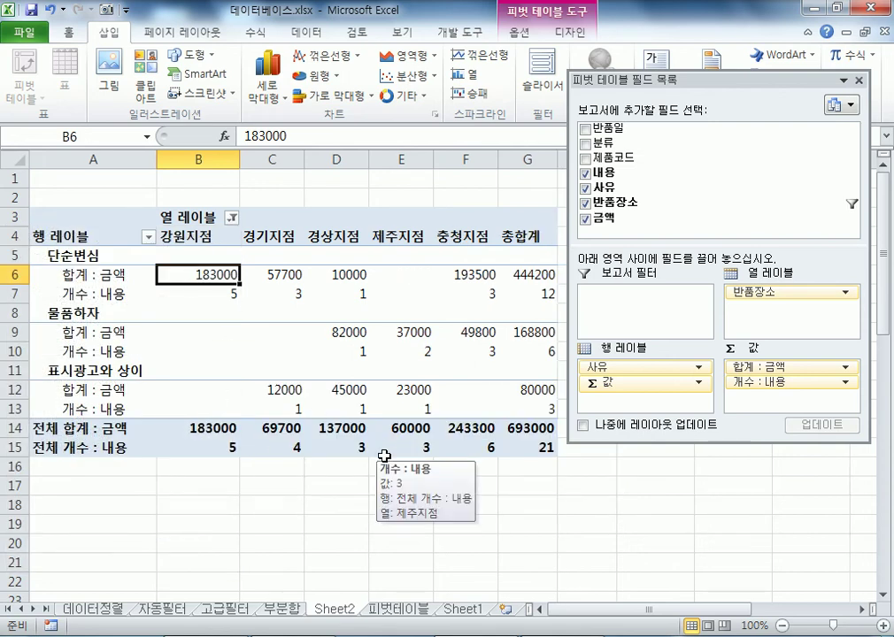
Filter the pivot table's column labels to include only 경기지점 and 서울지점.
left_click(235, 221)
left_click(57, 386)
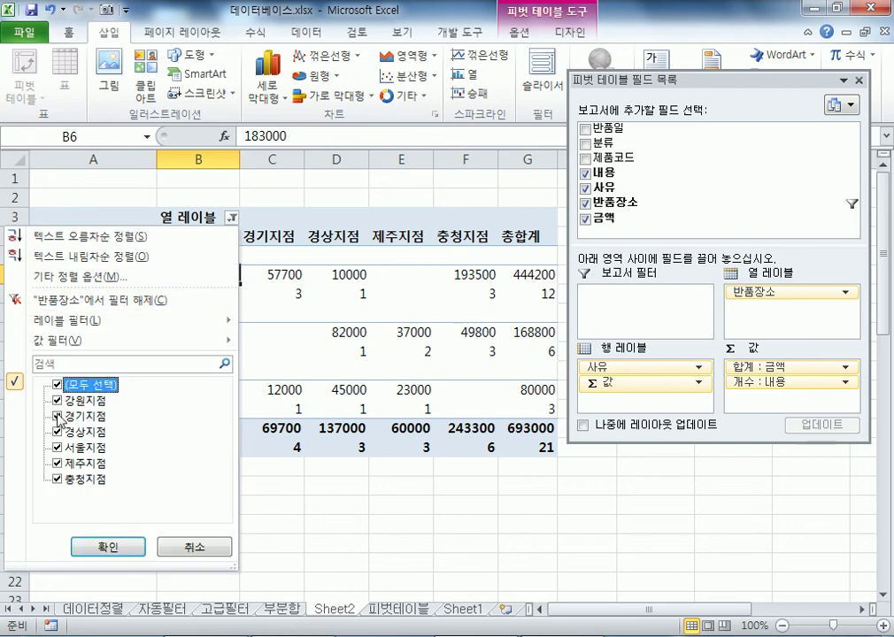
left_click(58, 386)
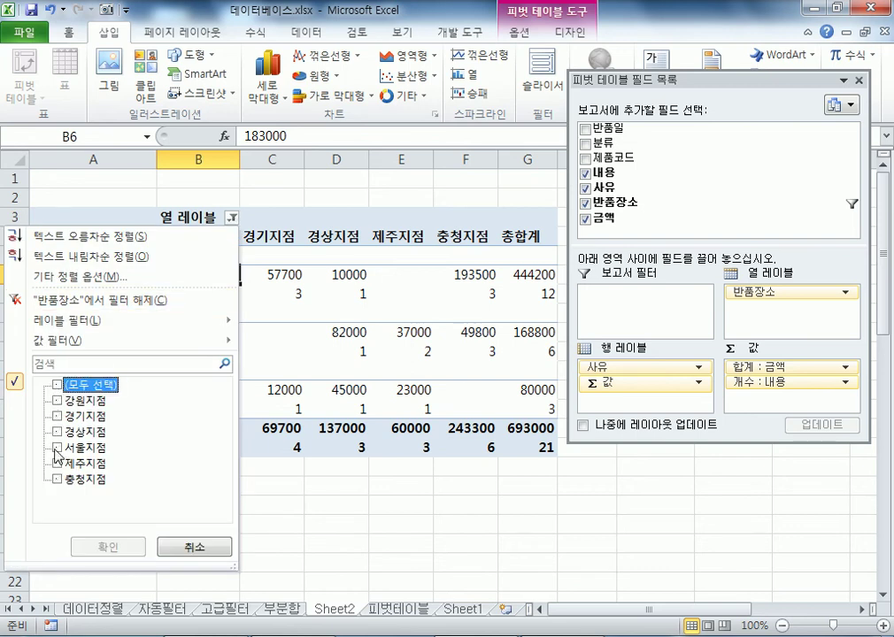
left_click(58, 448)
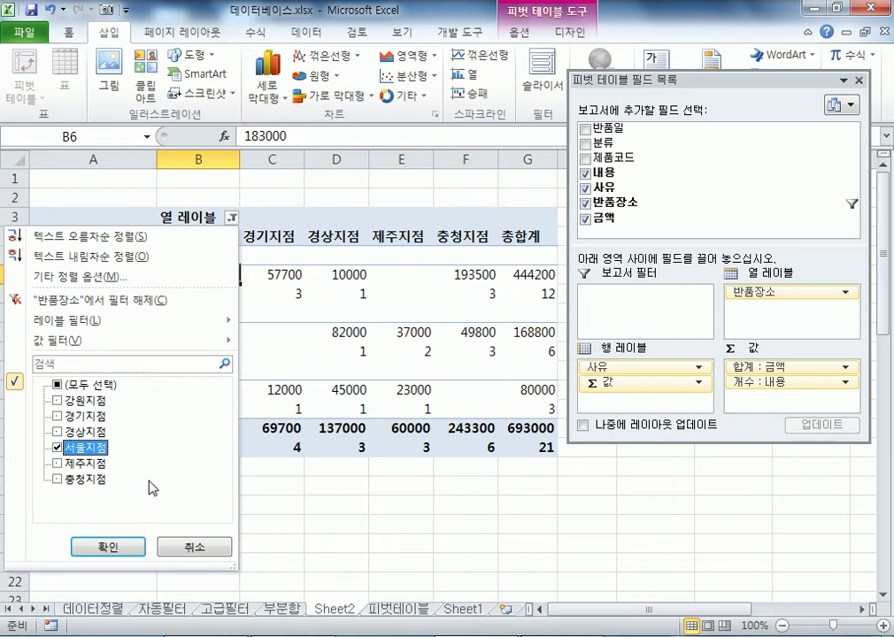
left_click(58, 416)
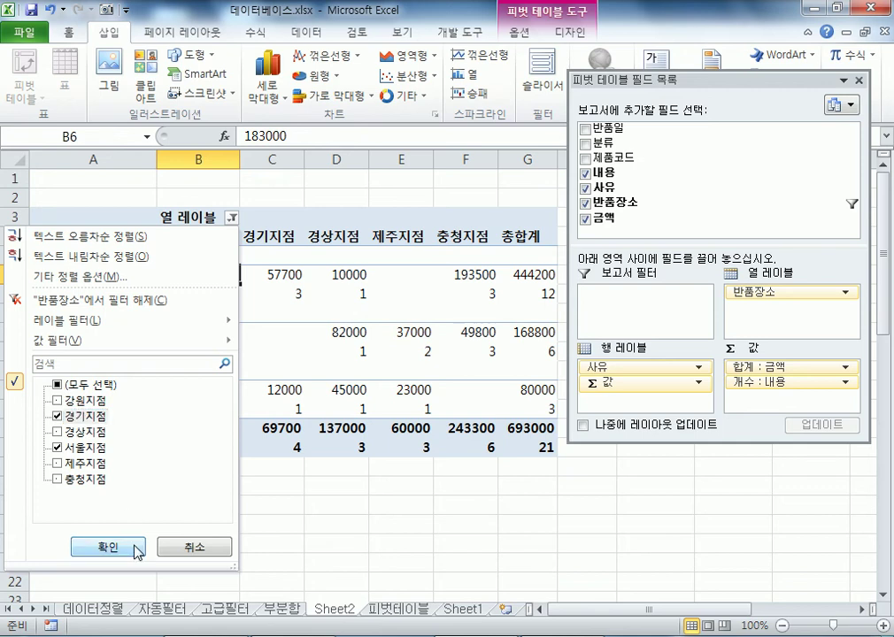
left_click(105, 546)
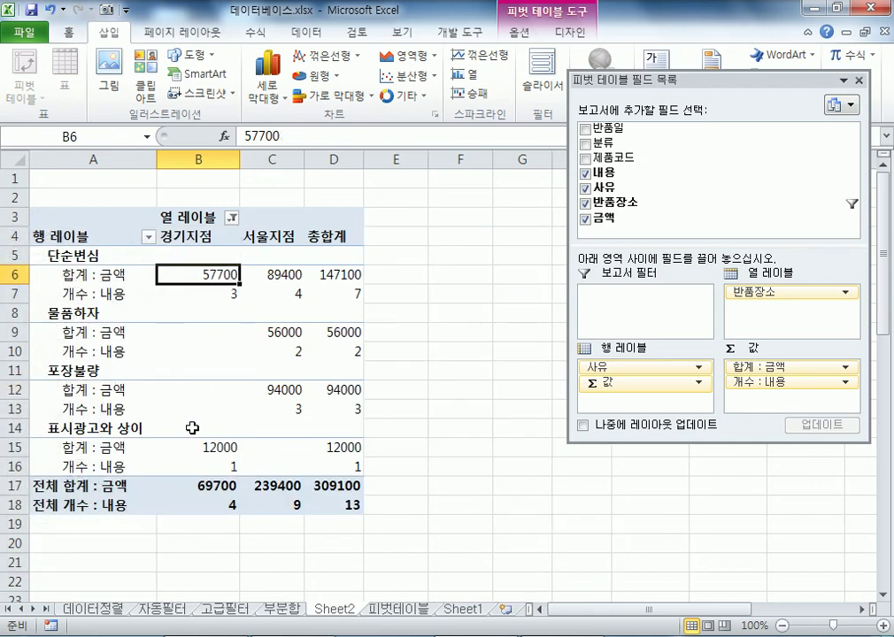
Clear the 반품장소 filter from the pivot table's column labels.
left_click(232, 218)
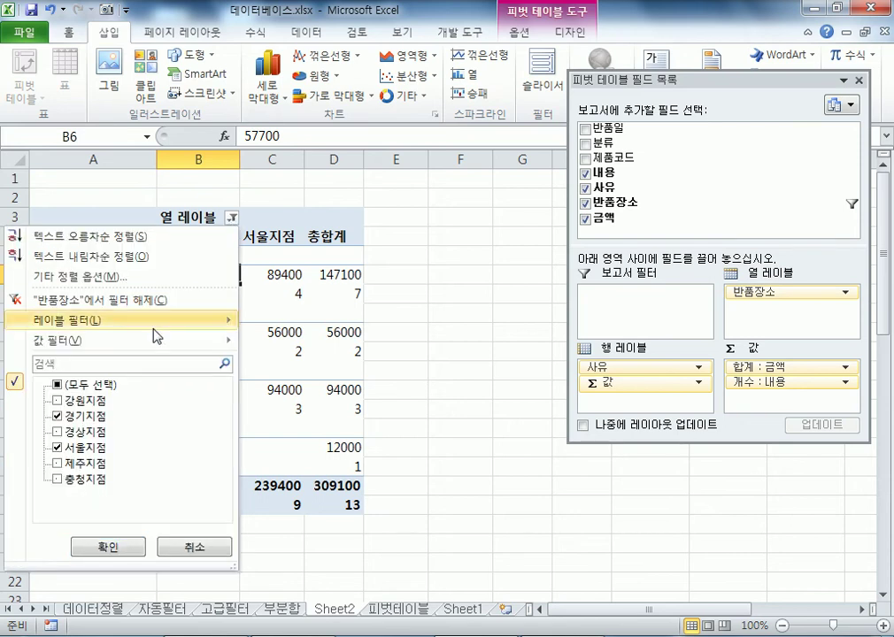
left_click(117, 299)
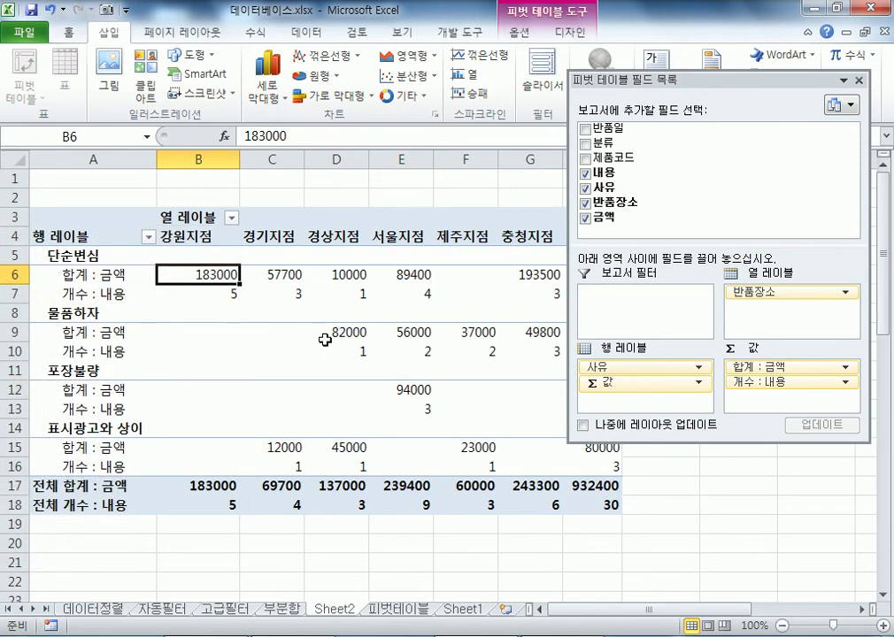
mouse_move(325, 340)
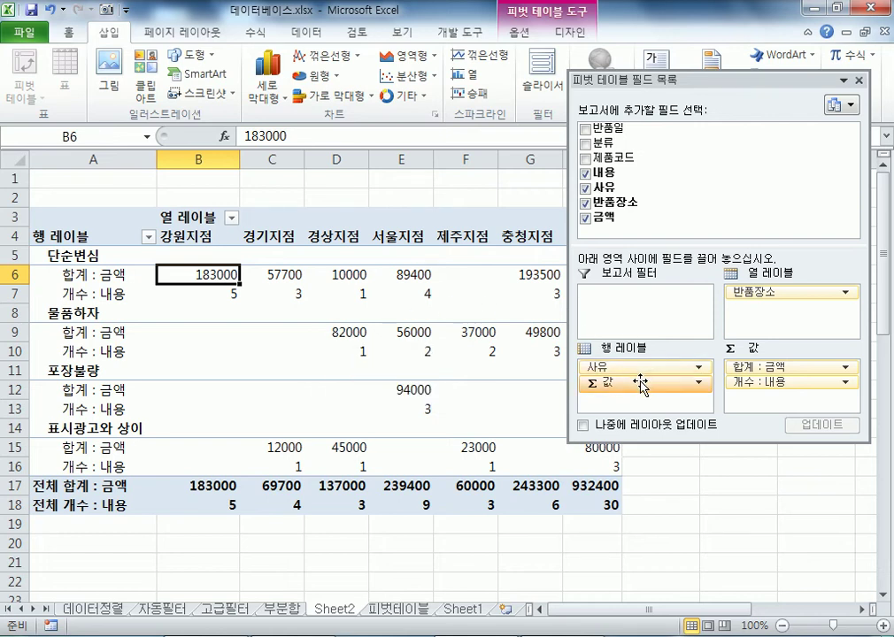
Replace 사유 with 반품일 in the row labels and place Σ 값 under 반품장소 in the column labels.
left_click_drag(624, 371, 371, 346)
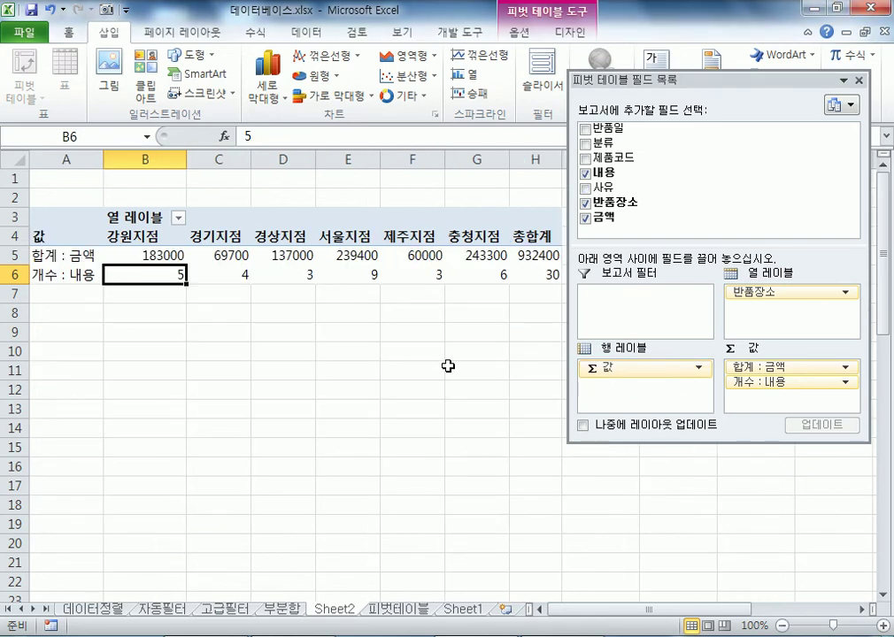
left_click_drag(620, 129, 629, 384)
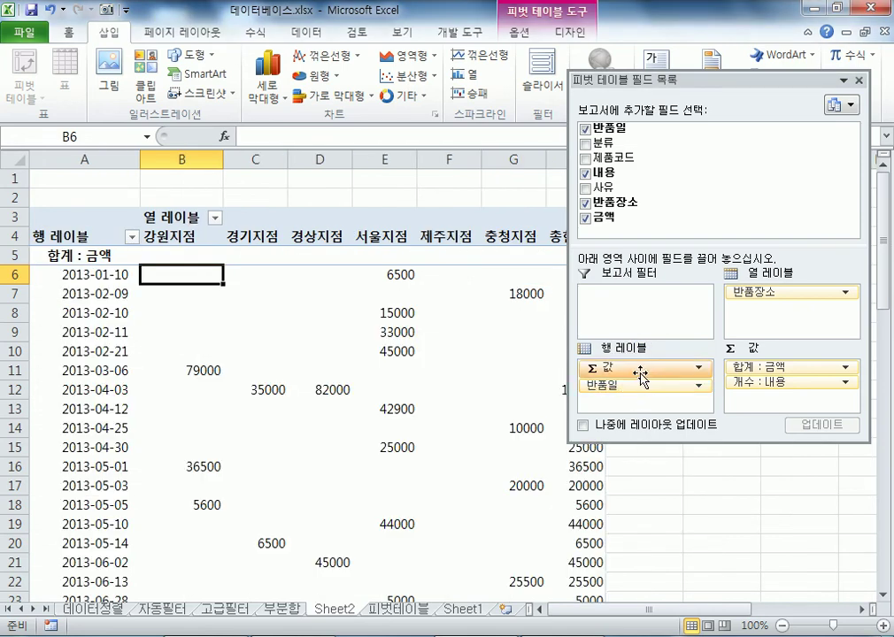
left_click_drag(589, 390, 635, 399)
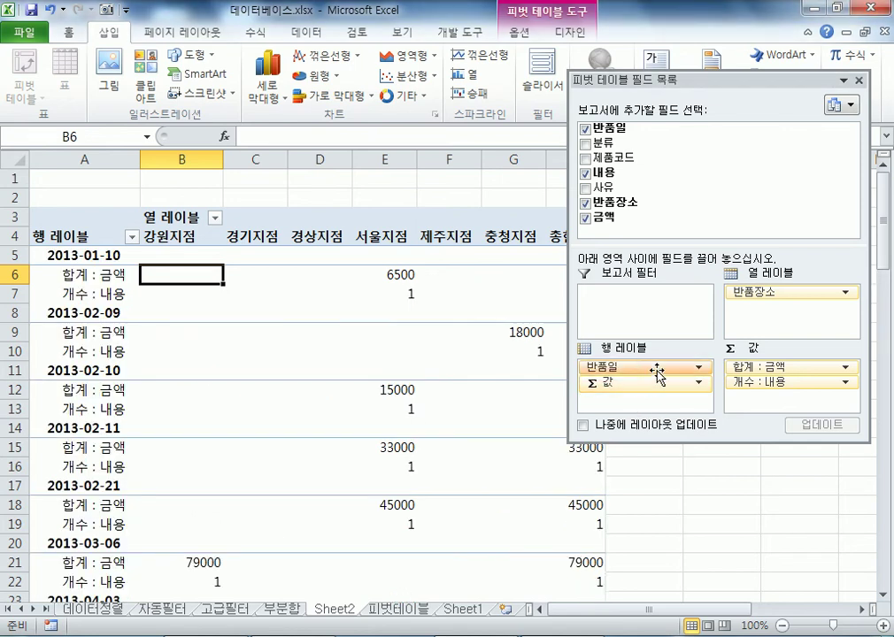
left_click_drag(638, 373, 796, 329)
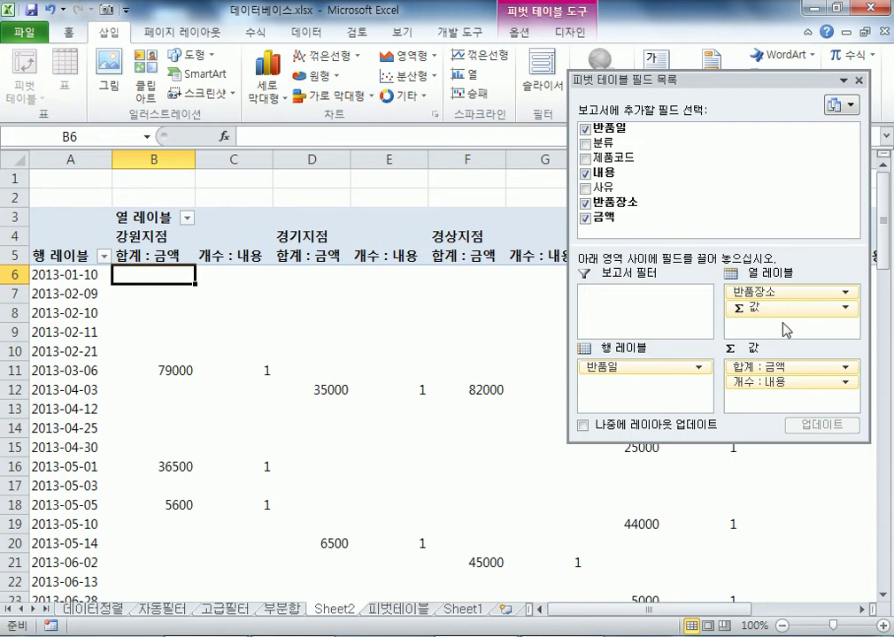
Put Σ 값 ahead of 반품장소 in the column labels, and switch them back to the previous order.
left_click_drag(767, 292, 767, 327)
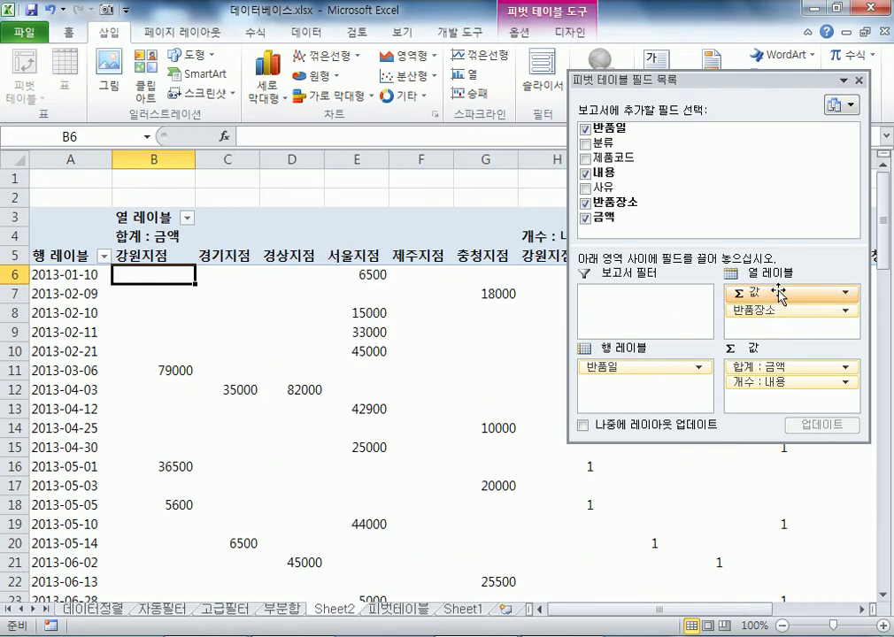
left_click_drag(780, 295, 784, 326)
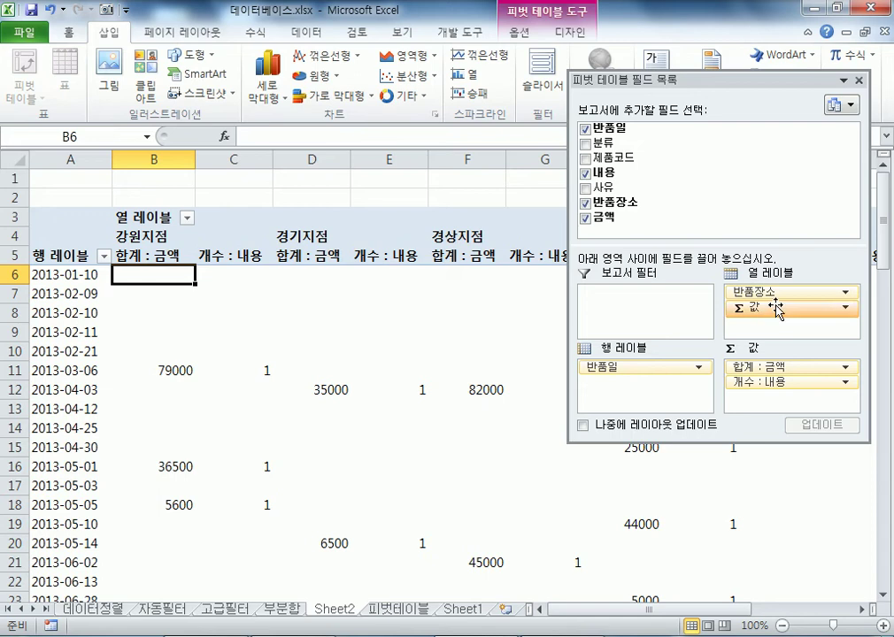
Compare the source data on the 피벗테이블 sheet with the individual 반품일 rows of the pivot table on Sheet2.
left_click(406, 609)
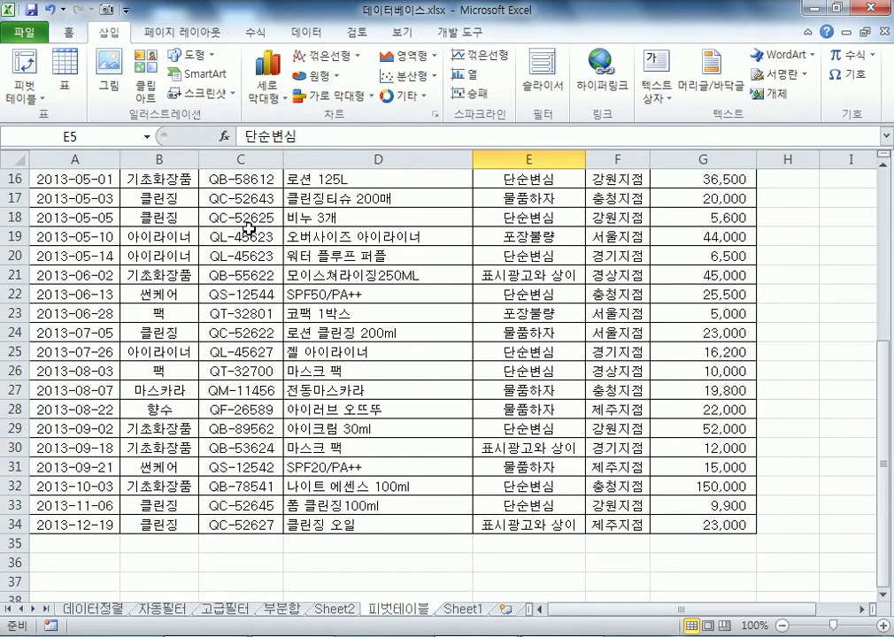
scroll(221, 310, "up", 5)
left_click(241, 274)
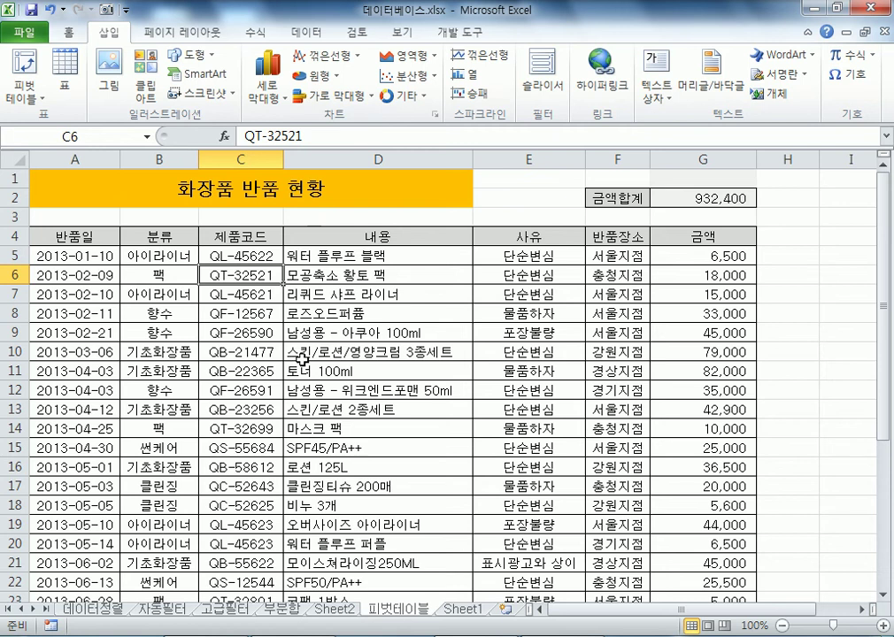
left_click(337, 609)
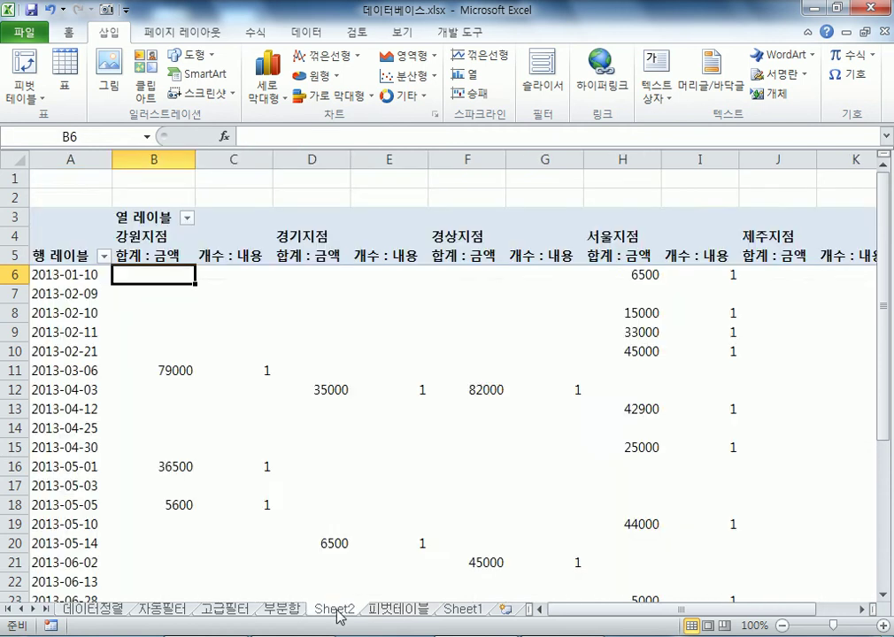
mouse_move(255, 354)
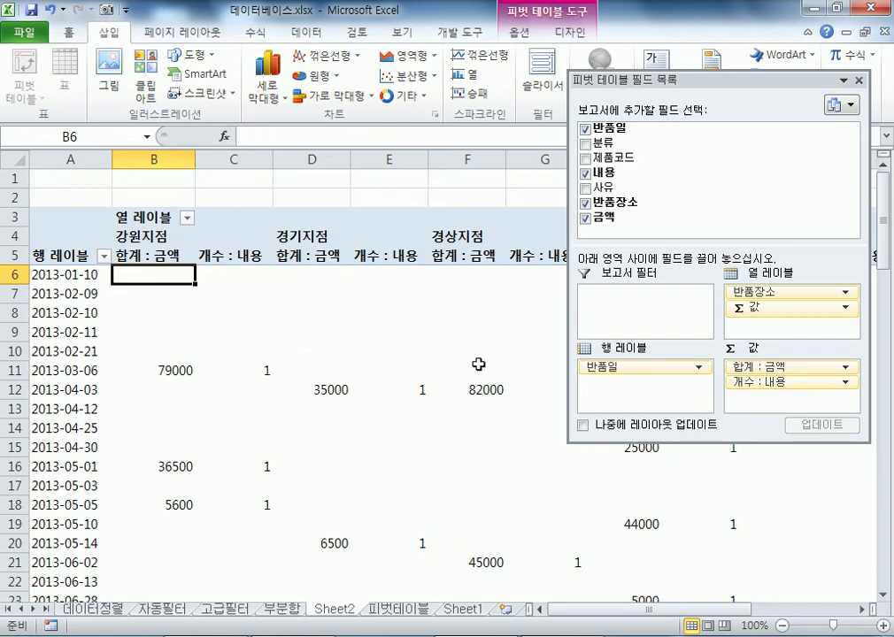
left_click(70, 312)
scroll(76, 489, "down", 3)
scroll(72, 485, "up", 3)
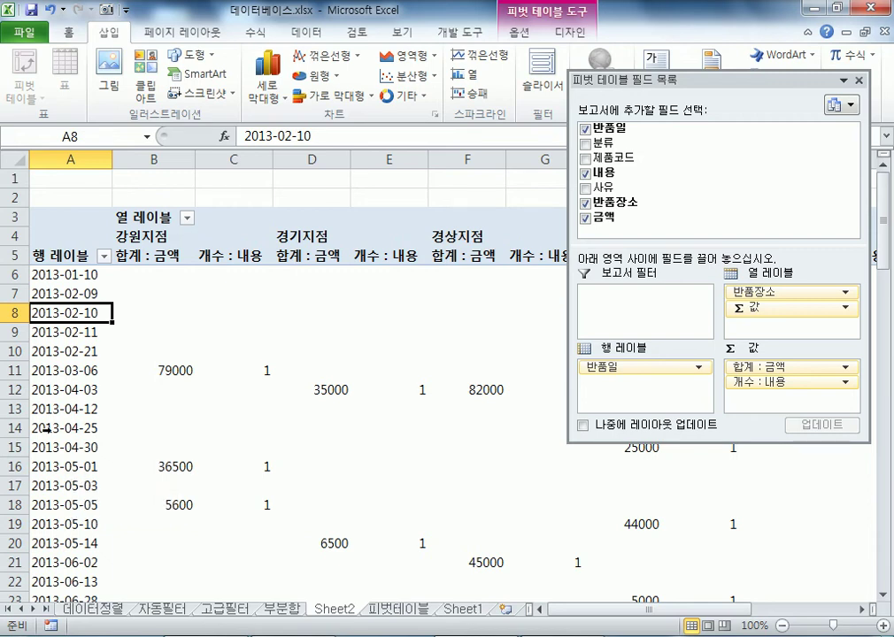
Group the 반품일 dates in the pivot table's row labels by month (월), keeping the automatic start and end dates.
right_click(82, 317)
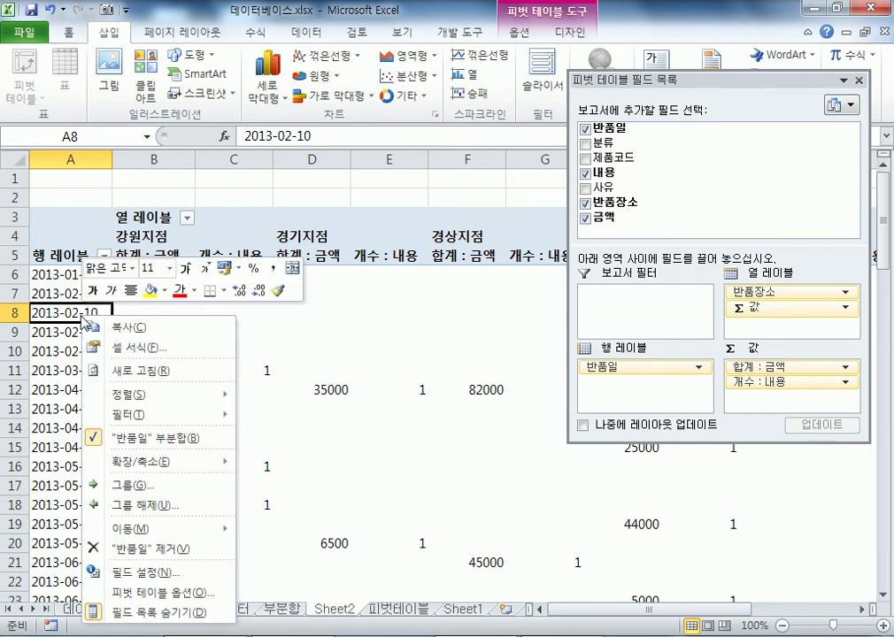
left_click(77, 313)
scroll(78, 312, "down", 1)
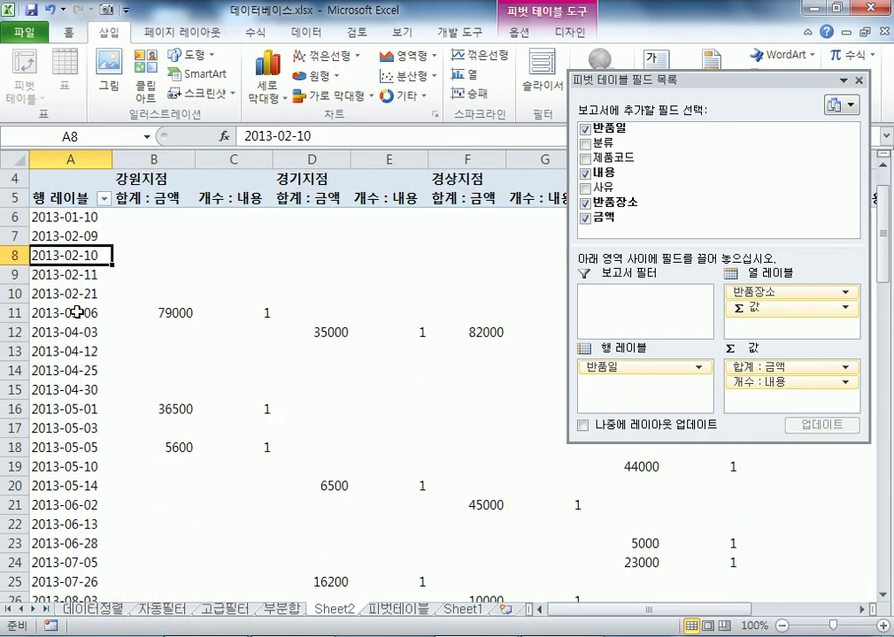
right_click(73, 258)
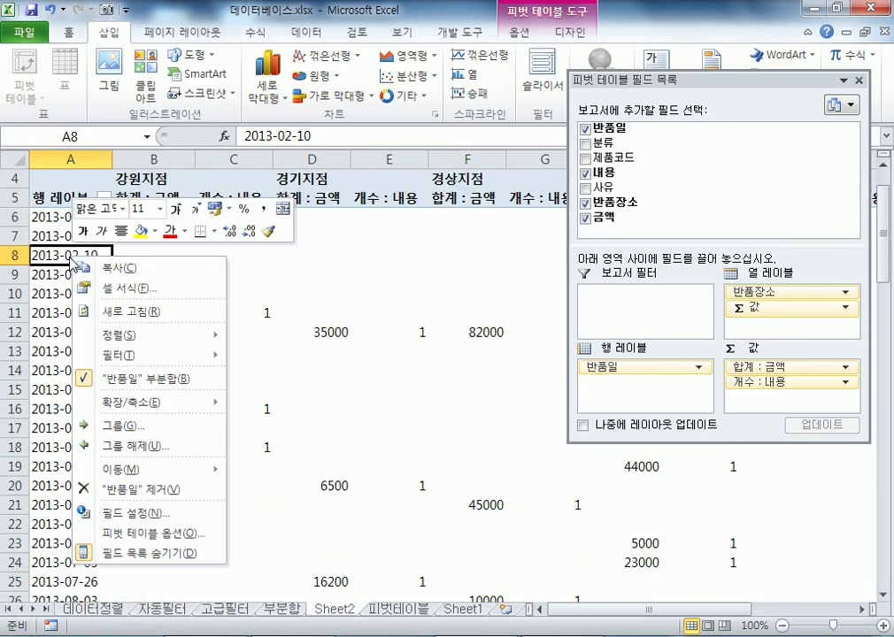
left_click(176, 435)
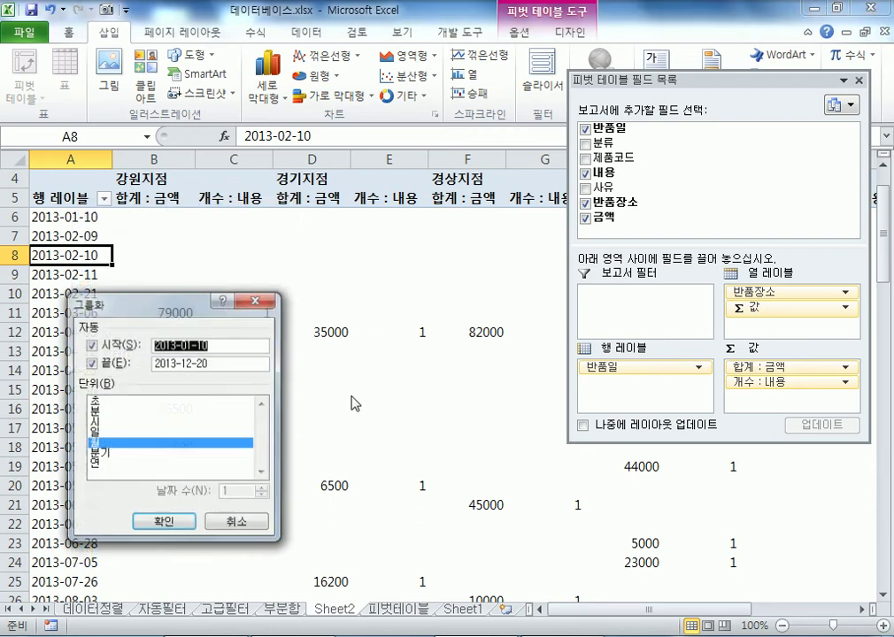
left_click_drag(185, 301, 285, 127)
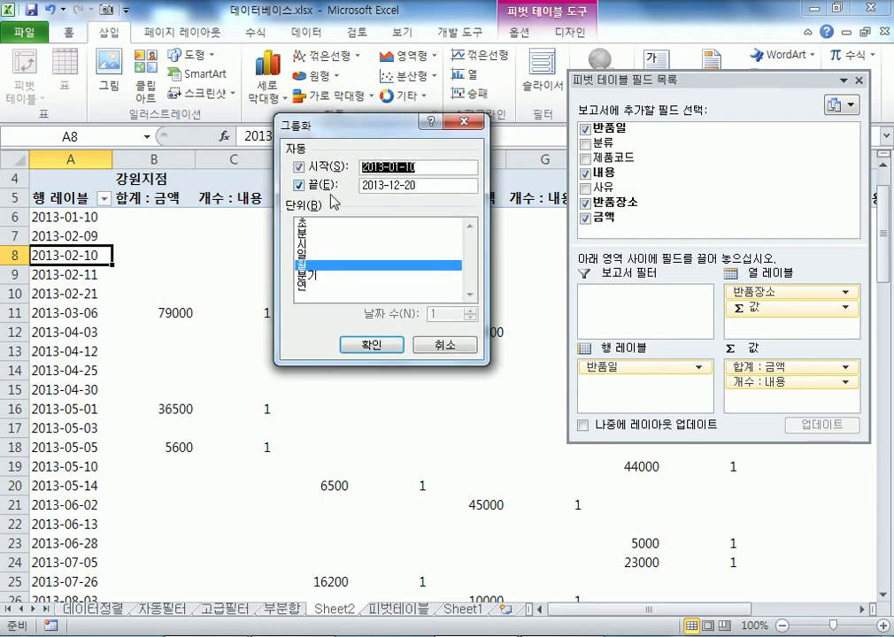
left_click(318, 266)
left_click(321, 265)
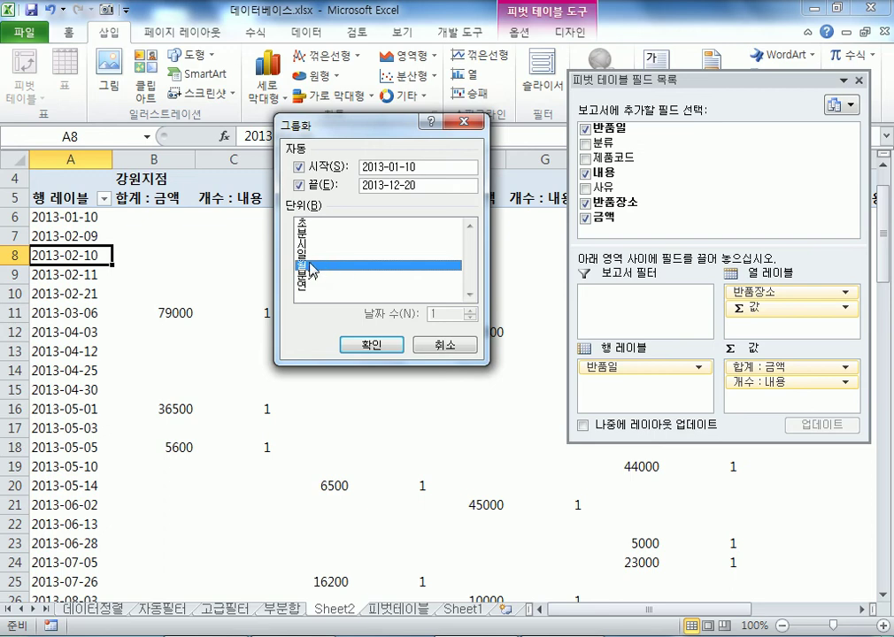
left_click(312, 269)
left_click(306, 268)
left_click(370, 345)
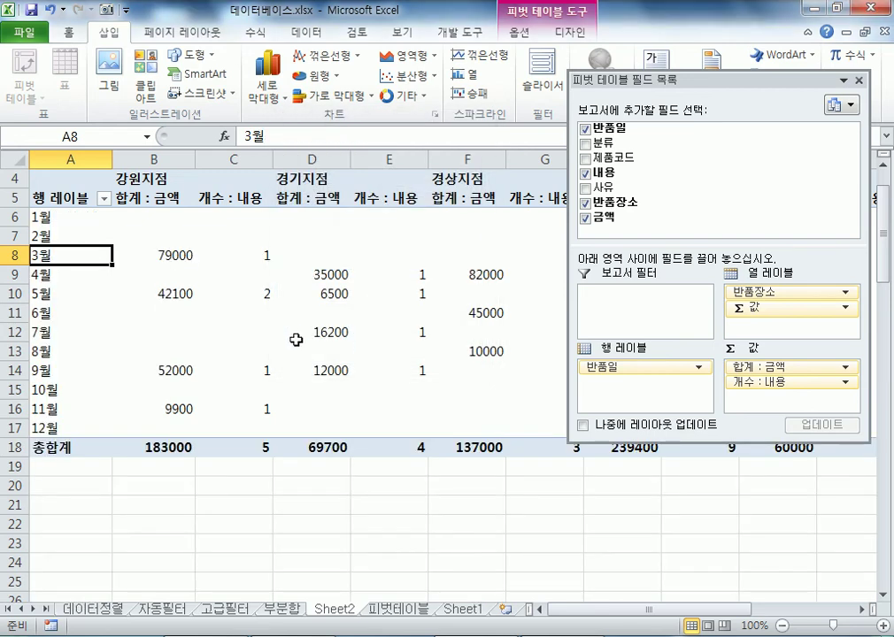
scroll(92, 280, "up", 1)
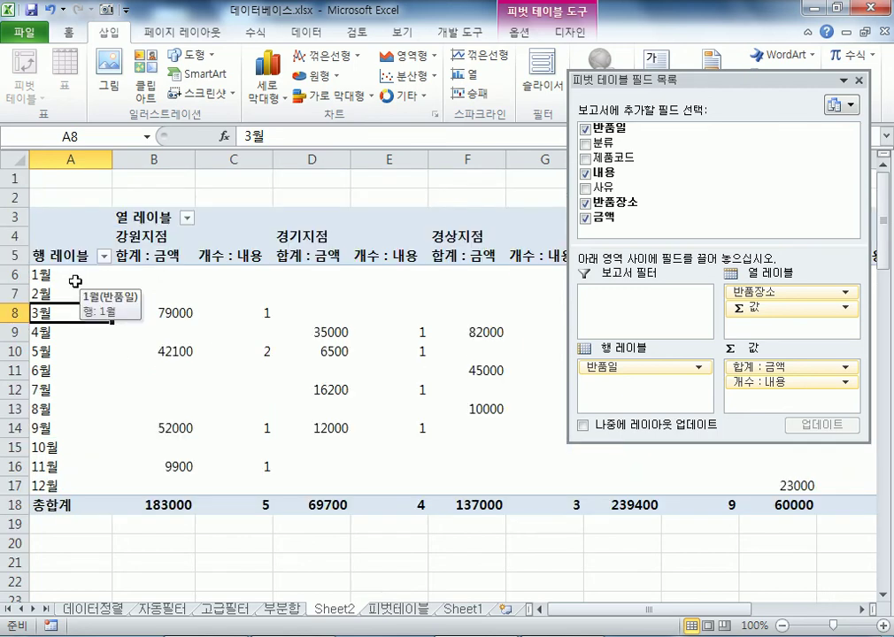
left_click(74, 281)
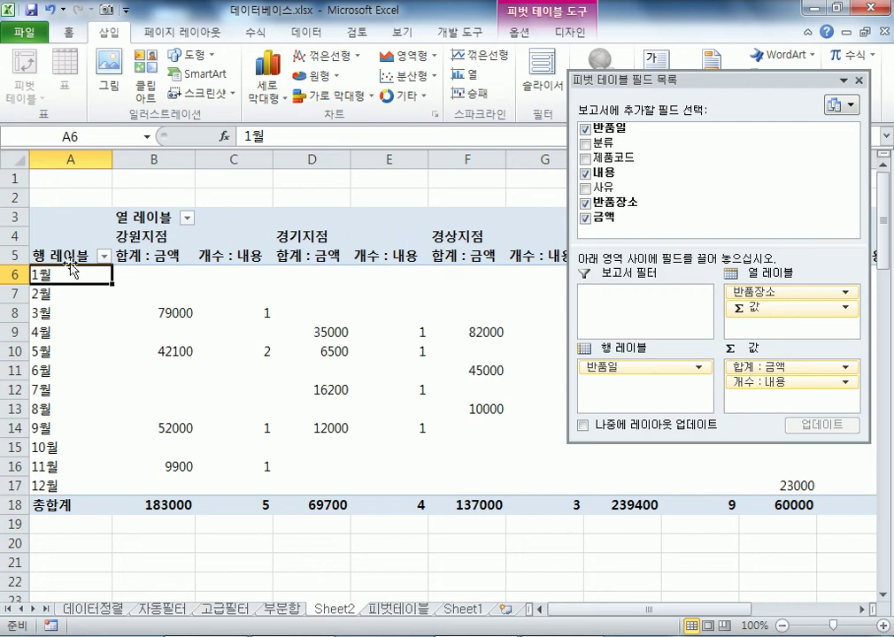
Group the 반품일 row labels of the pivot table by both month (월) and year (연).
right_click(72, 275)
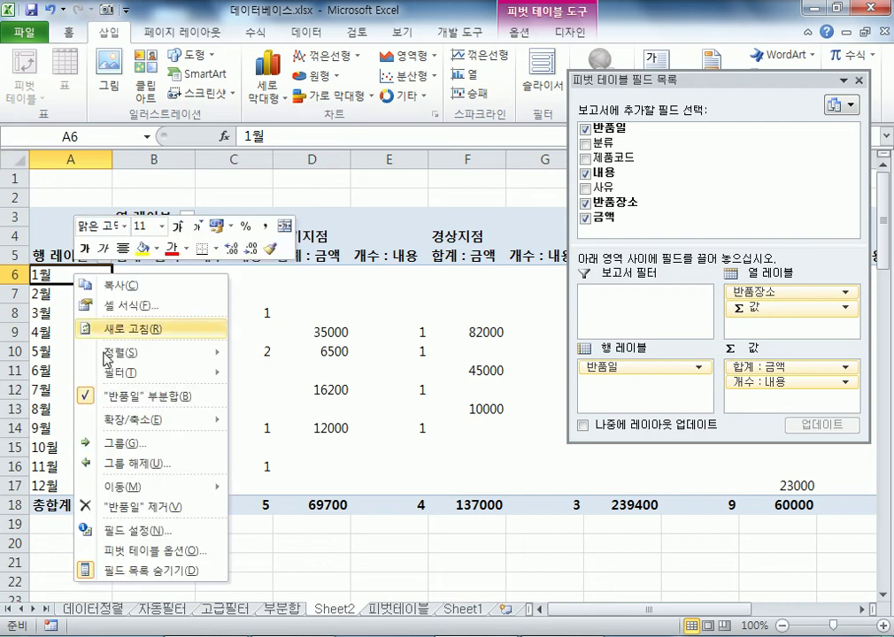
left_click(118, 442)
left_click_drag(184, 322, 391, 124)
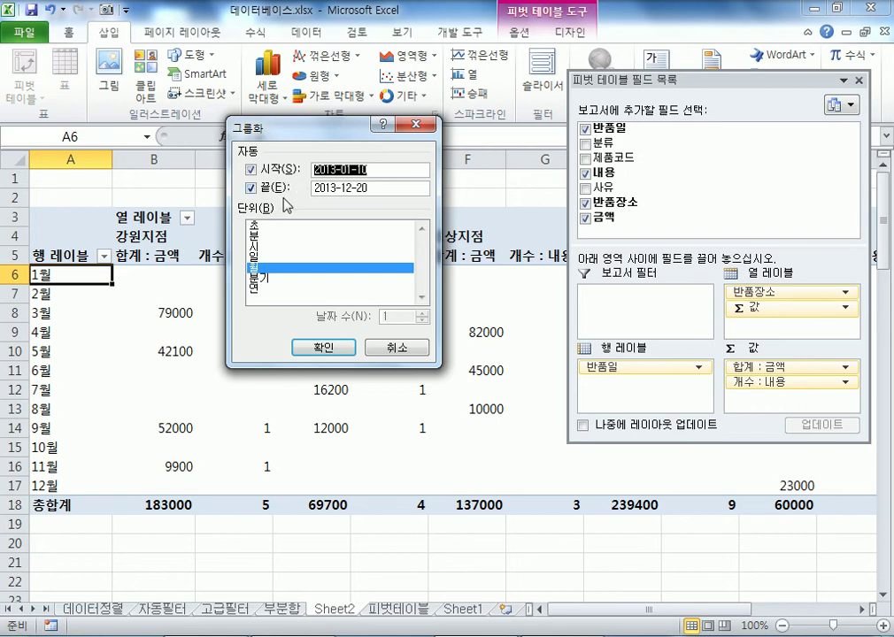
left_click(257, 289)
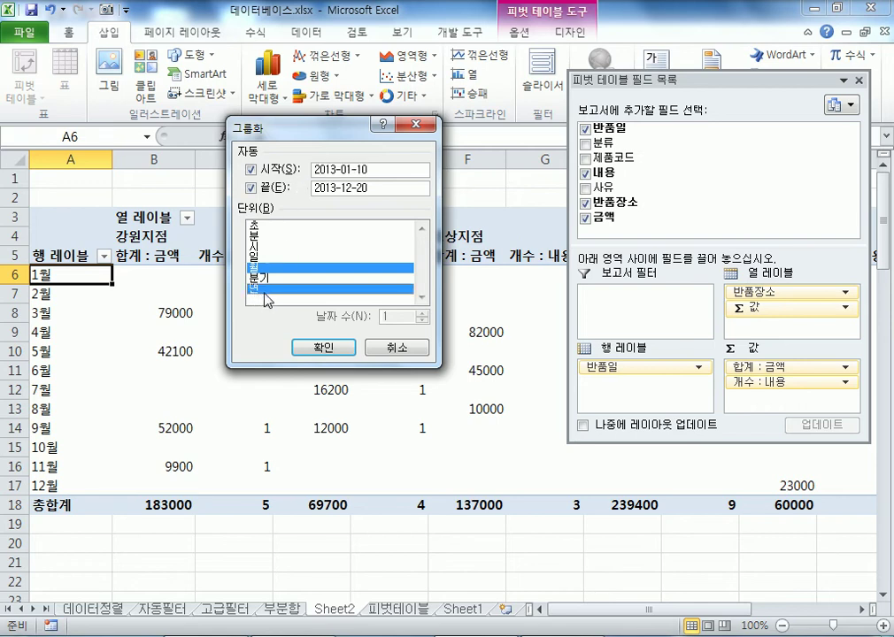
left_click(342, 350)
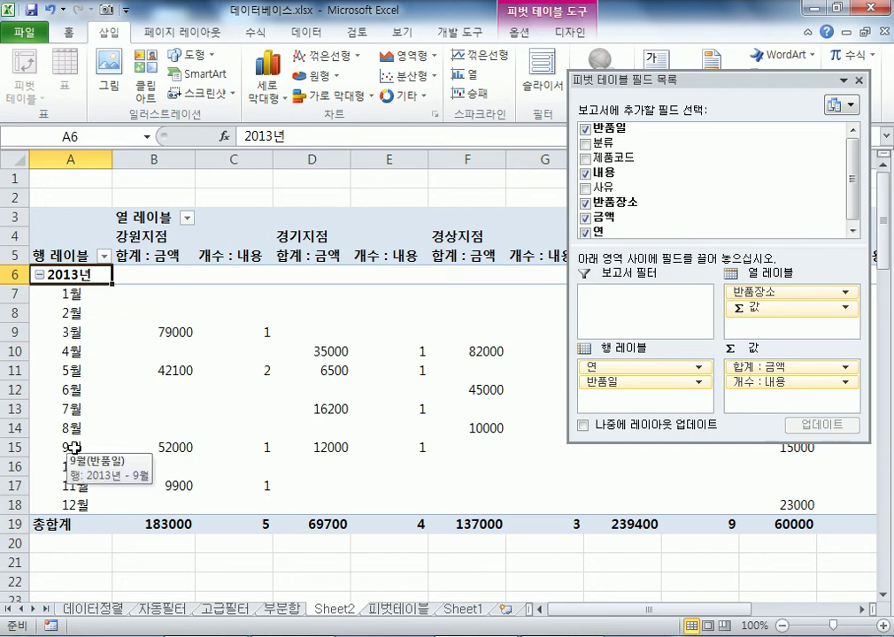
Remove the year (연) unit from the 반품일 grouping, leaving only months (월).
right_click(75, 317)
left_click(115, 491)
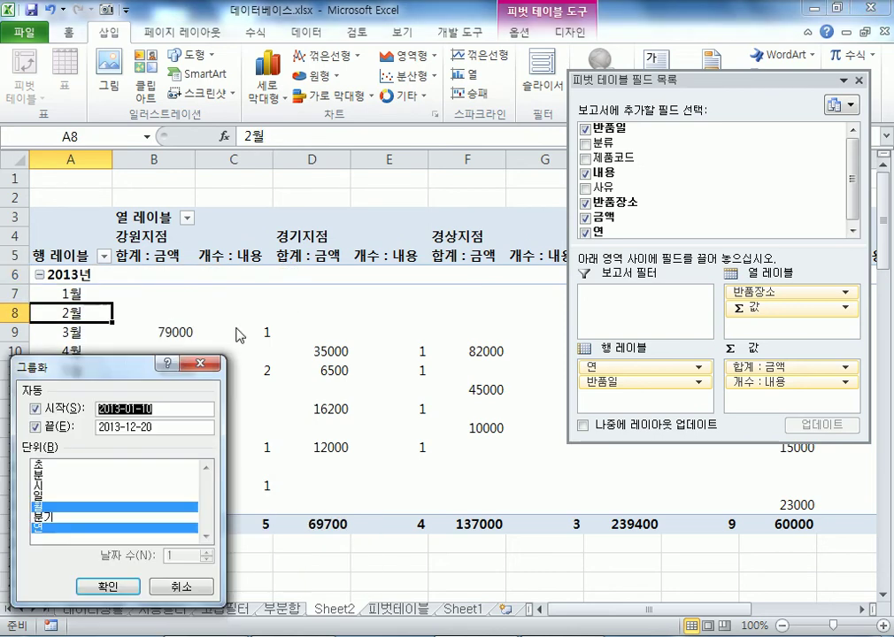
left_click(235, 311)
key("Return")
Regroup the 반품일 row labels by quarter (분기) only, deselecting the month (월) unit.
right_click(74, 316)
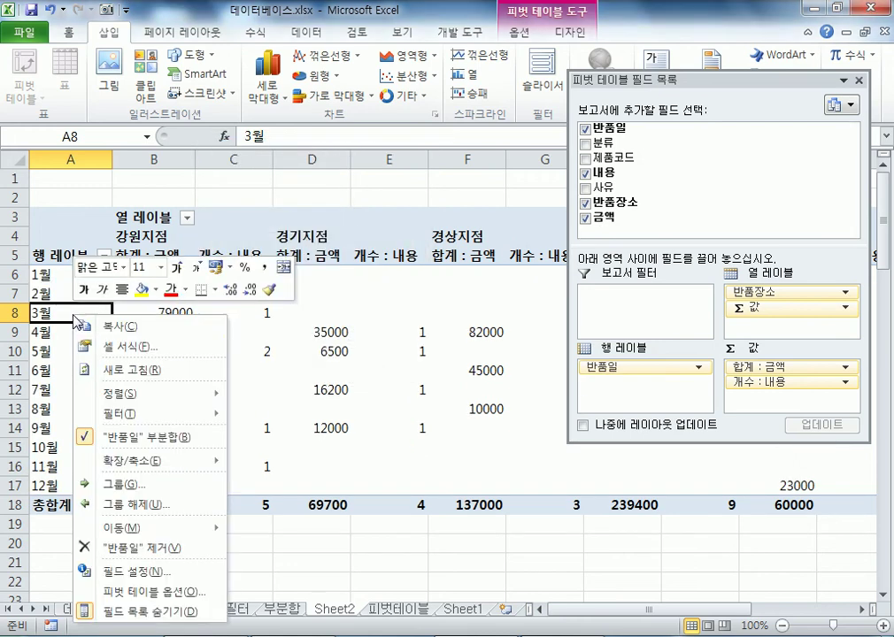
left_click(129, 483)
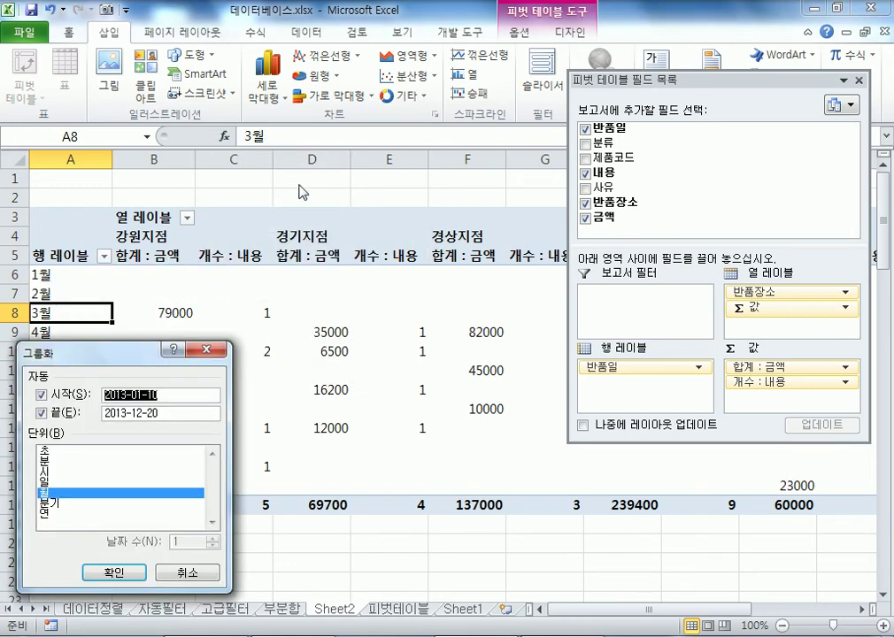
left_click_drag(279, 133, 287, 120)
left_click(244, 270)
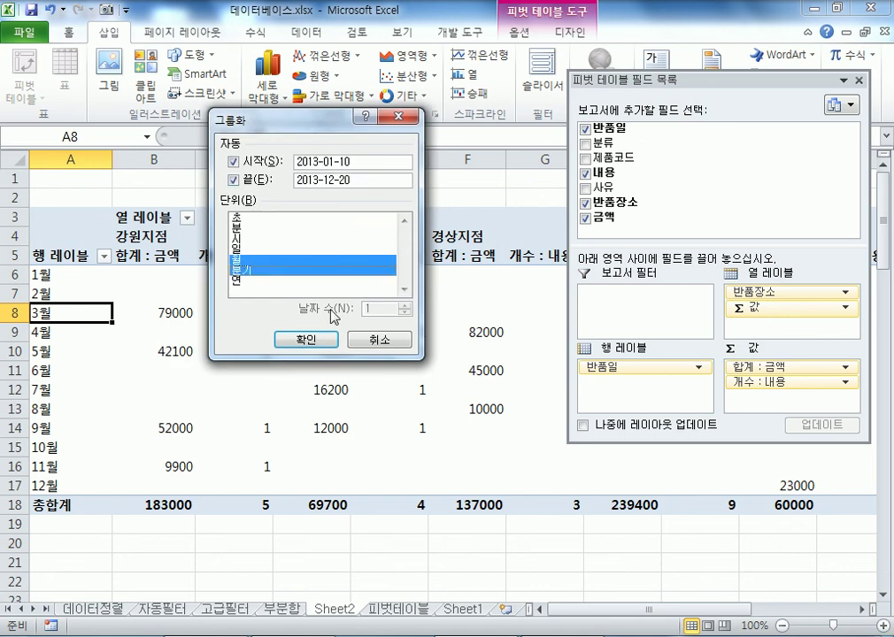
left_click(257, 259, "ctrl")
key("Return")
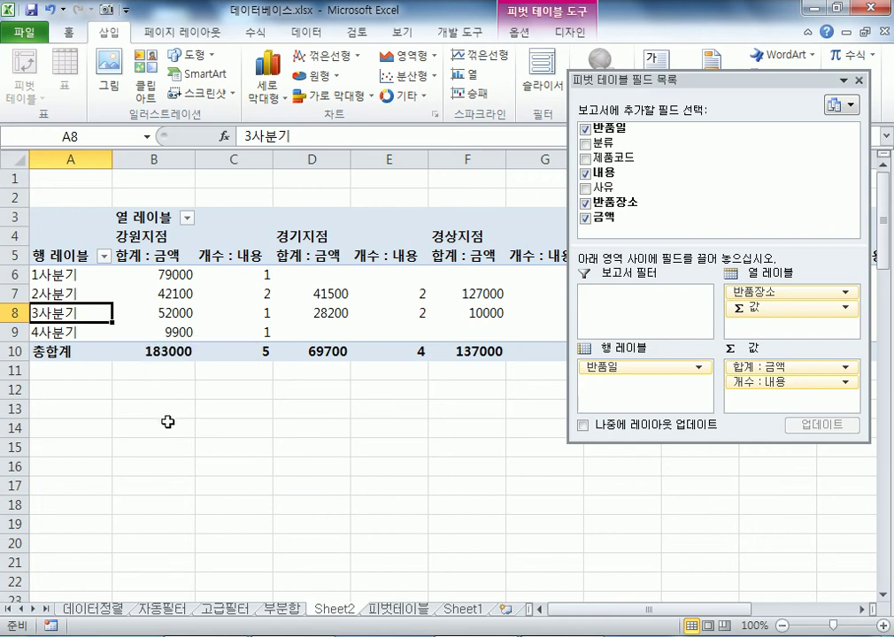
Replace 반품일 with 분류 in the pivot table's row labels.
left_click(49, 276)
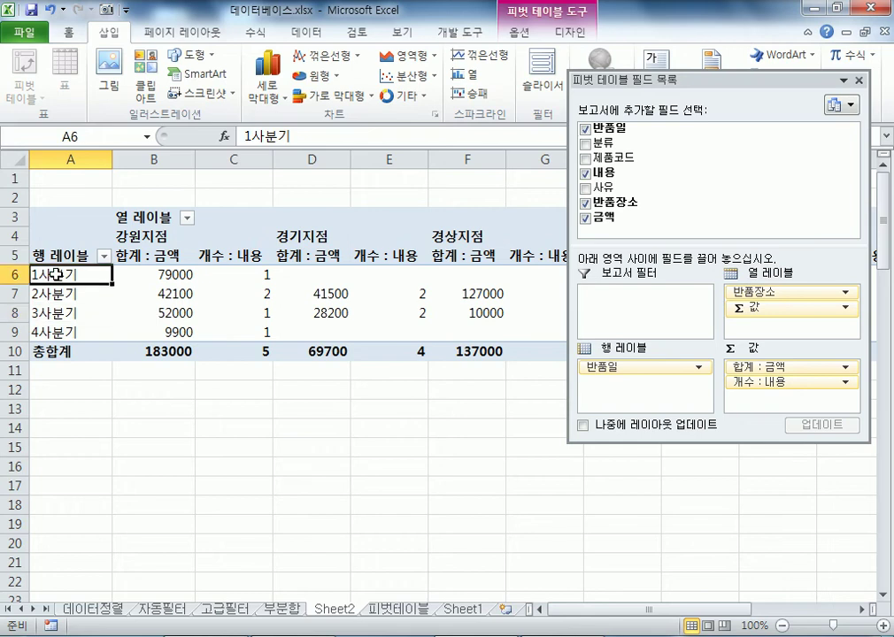
right_click(56, 276)
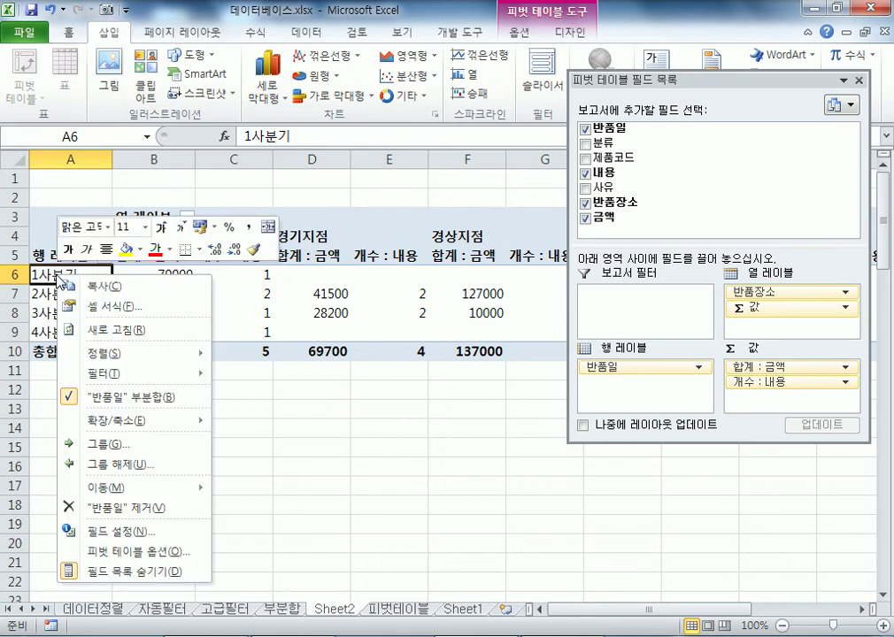
left_click_drag(609, 371, 405, 461)
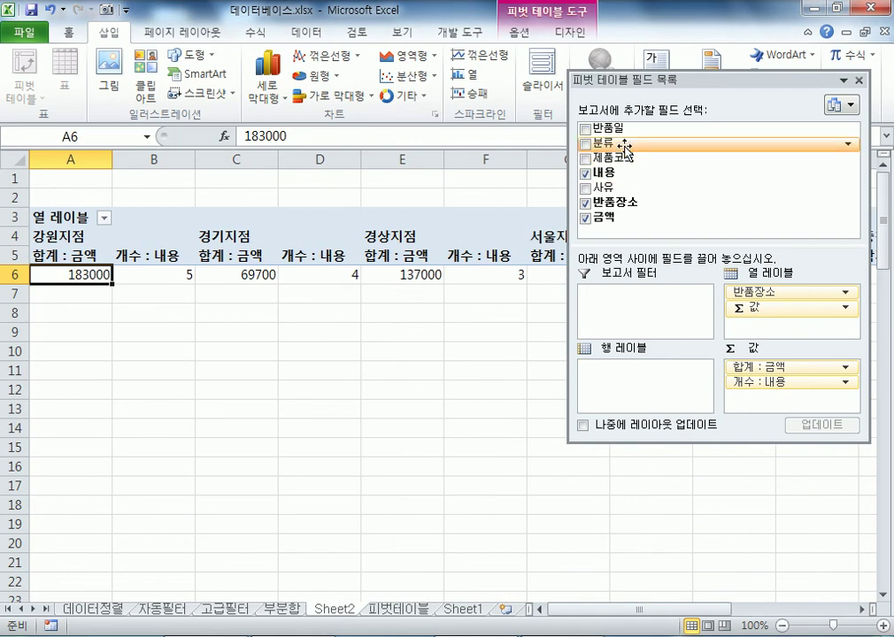
left_click_drag(625, 148, 642, 392)
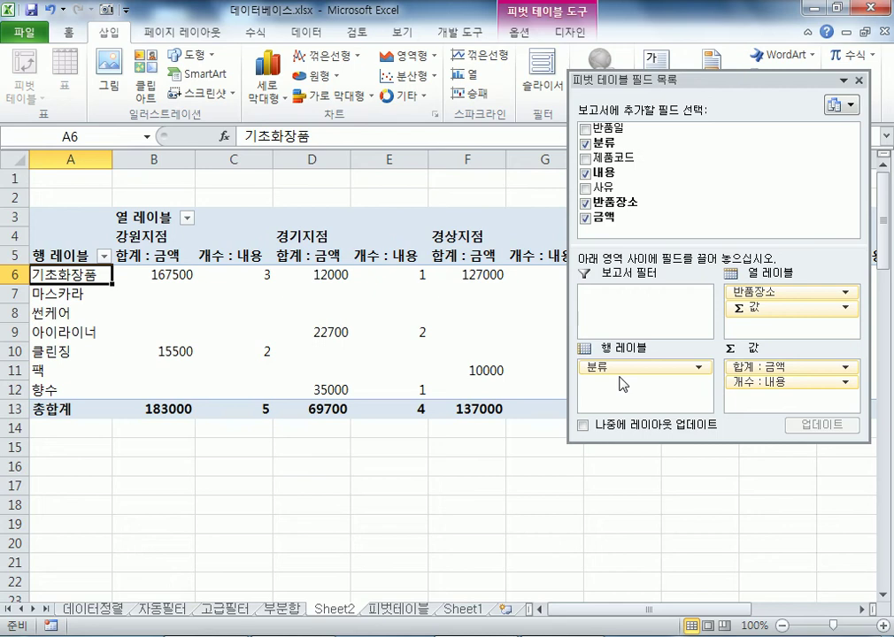
Remove the sum of 금액 from the pivot table's values, keeping only the count of 내용.
left_click_drag(762, 367, 564, 427)
left_click(748, 368)
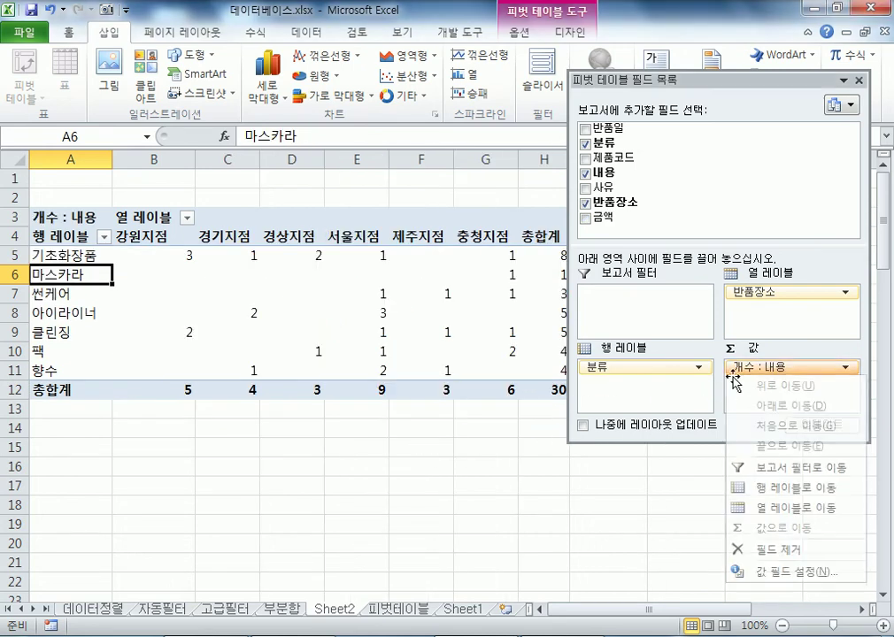
left_click(664, 80)
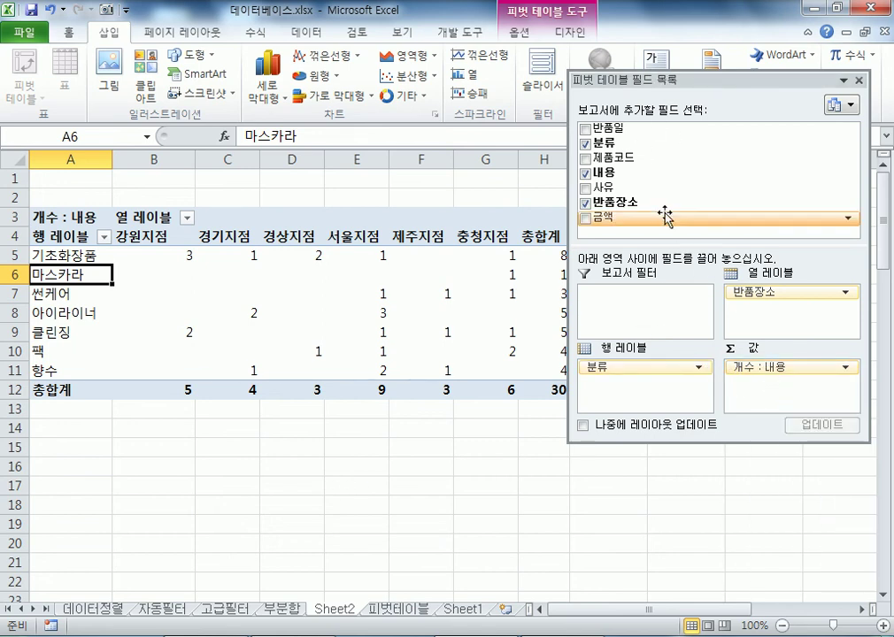
left_click_drag(626, 219, 347, 411)
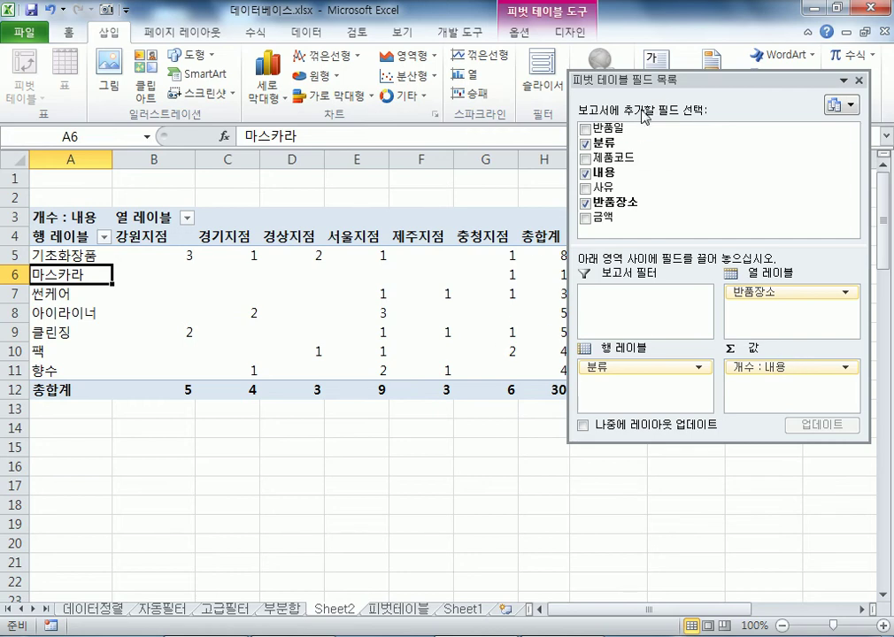
Examine the return counts and grand totals by 분류 and 반품장소, including the 기초화장품, 향수 and 마스카라 rows and the 서울지점 column.
left_click_drag(657, 82, 734, 110)
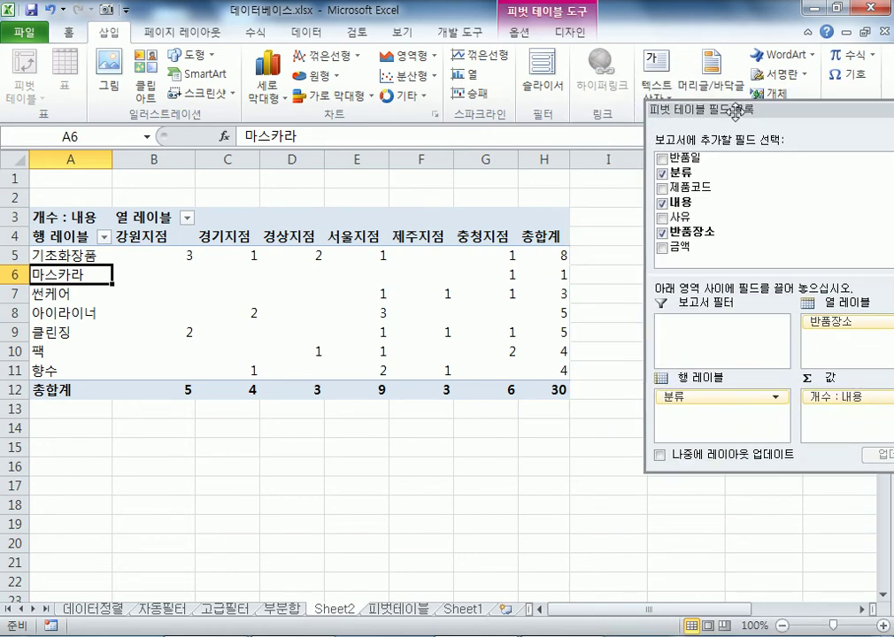
left_click(16, 254)
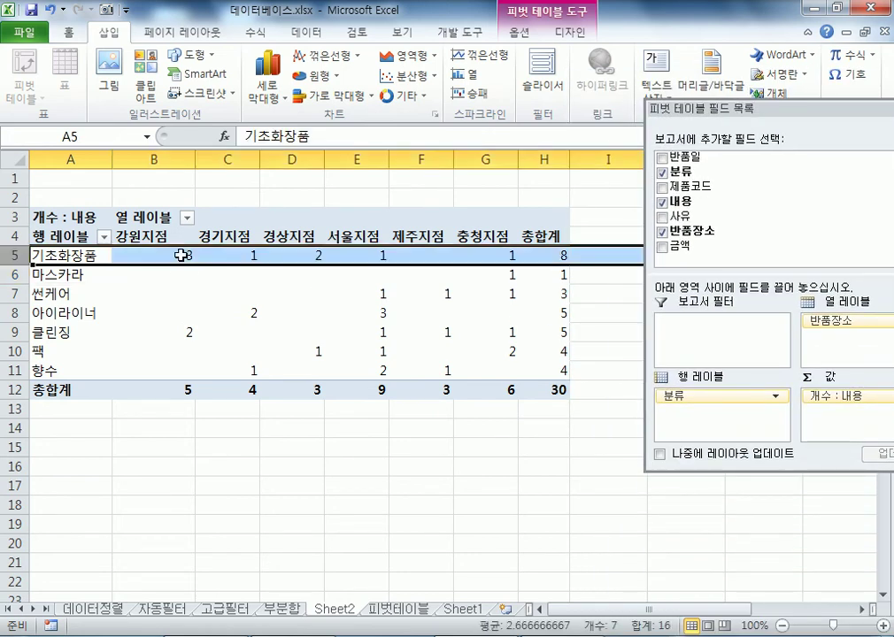
left_click(535, 250)
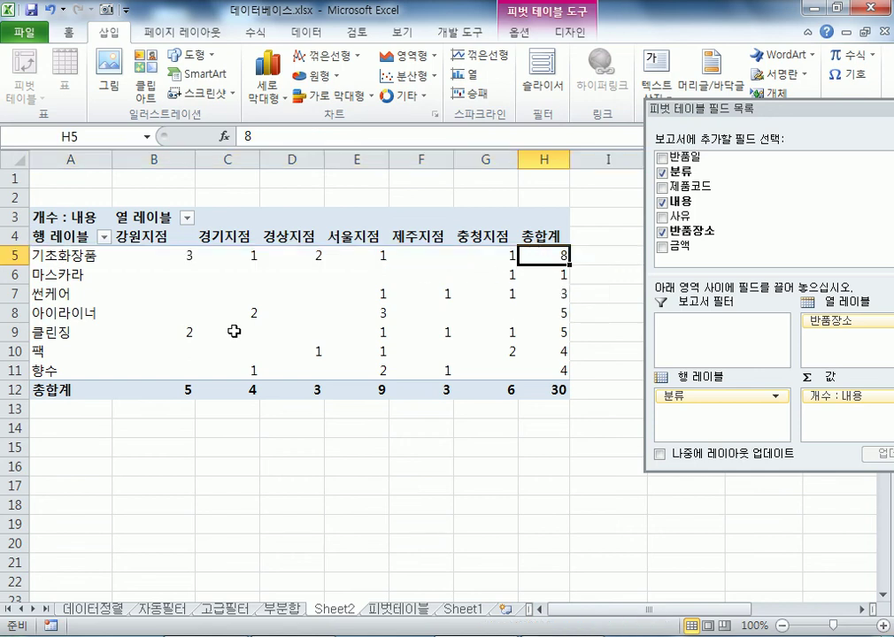
mouse_move(191, 352)
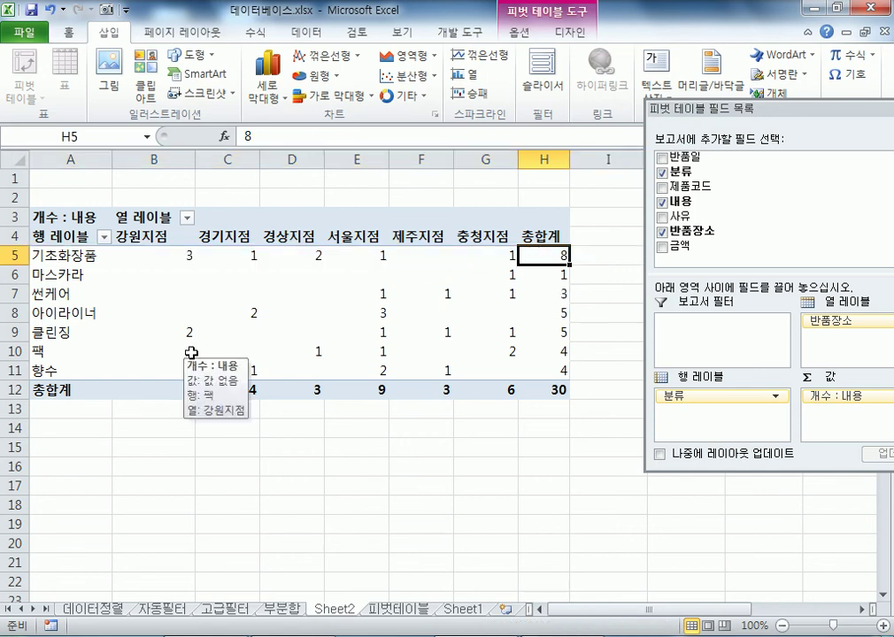
left_click(6, 372)
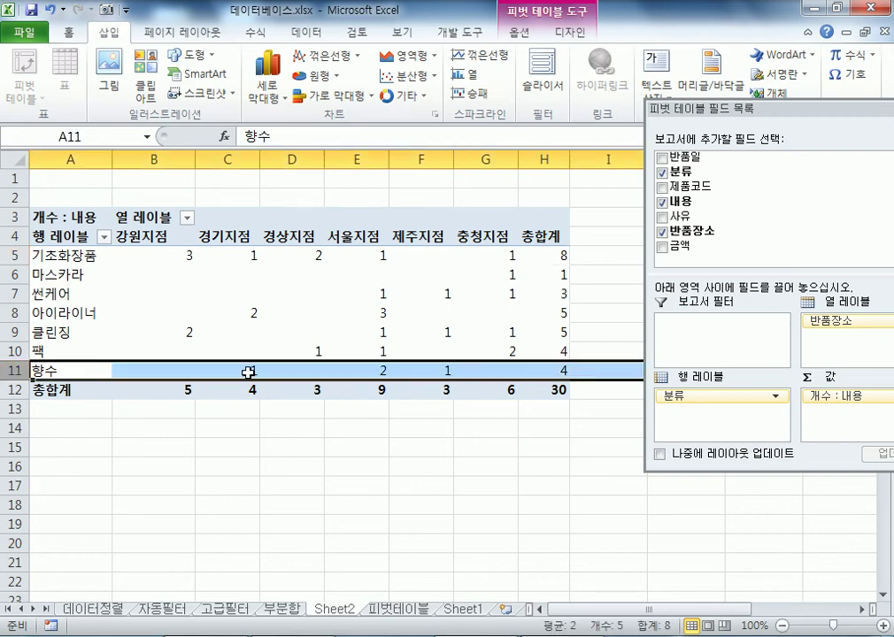
left_click(535, 371)
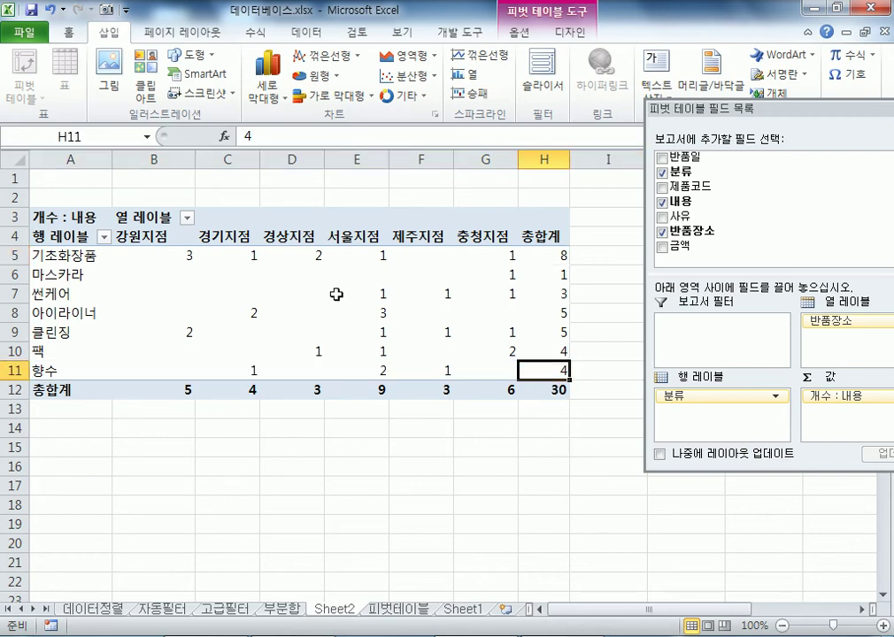
left_click(358, 159)
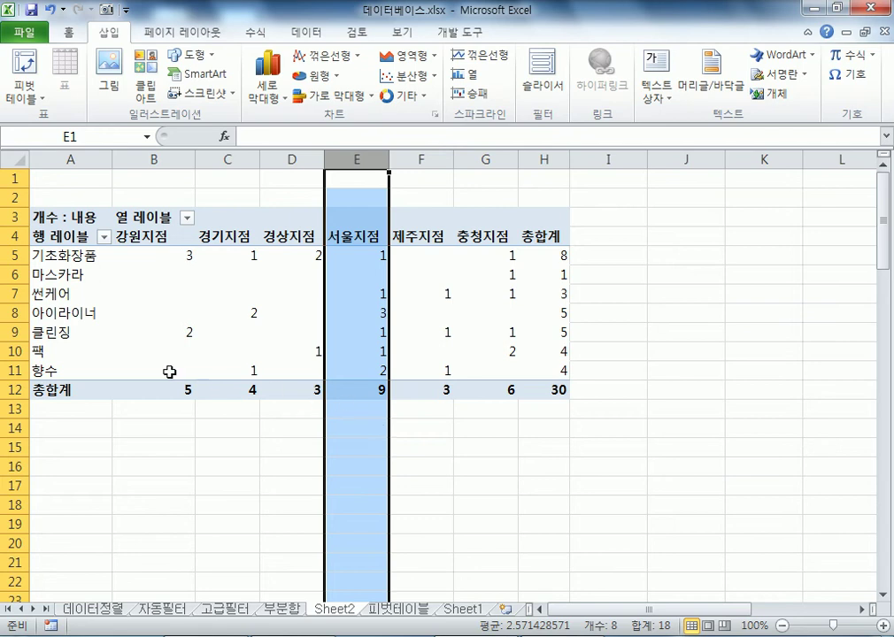
left_click(14, 275)
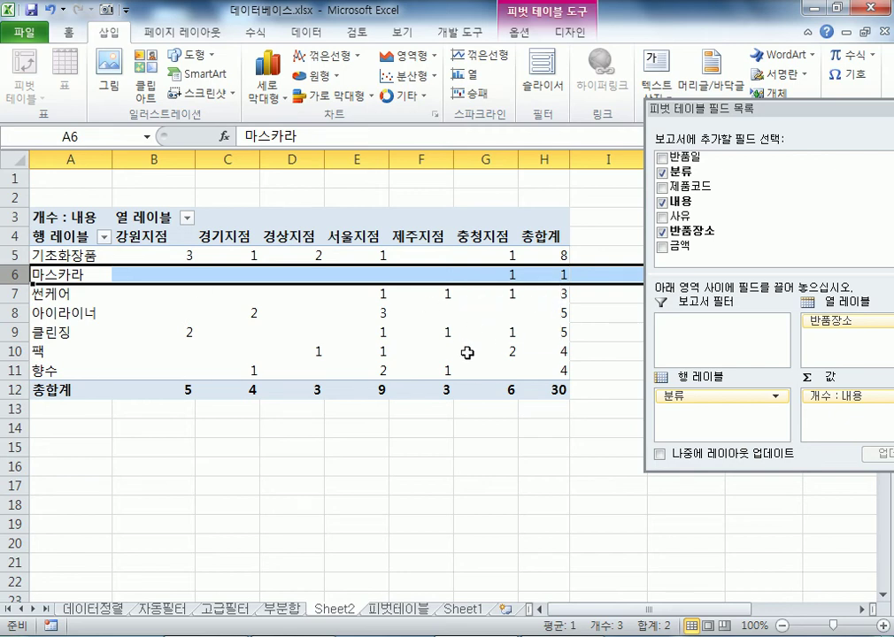
mouse_move(505, 277)
left_click(184, 353)
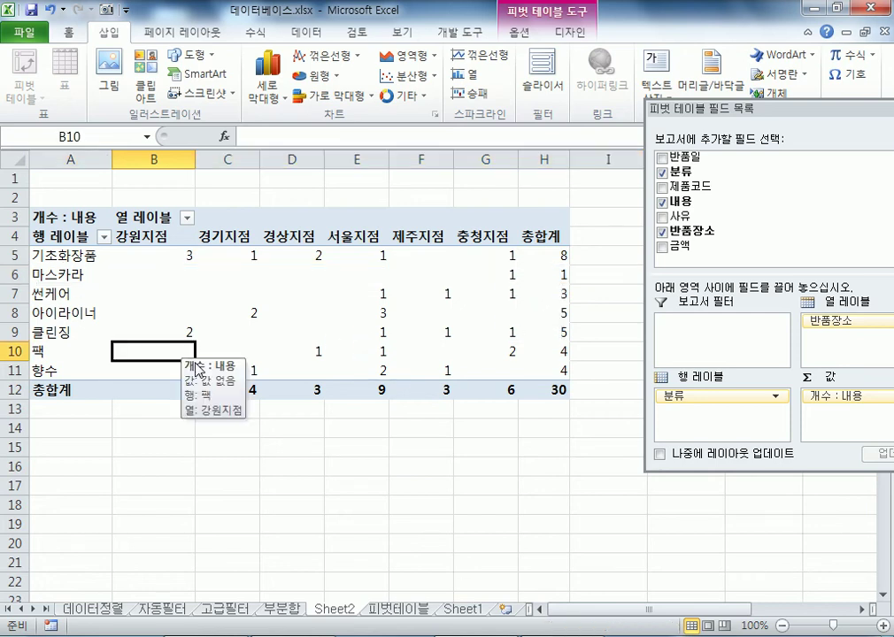
Move 반품장소 from the column labels to the row labels, placed below 분류.
left_click_drag(699, 108, 454, 69)
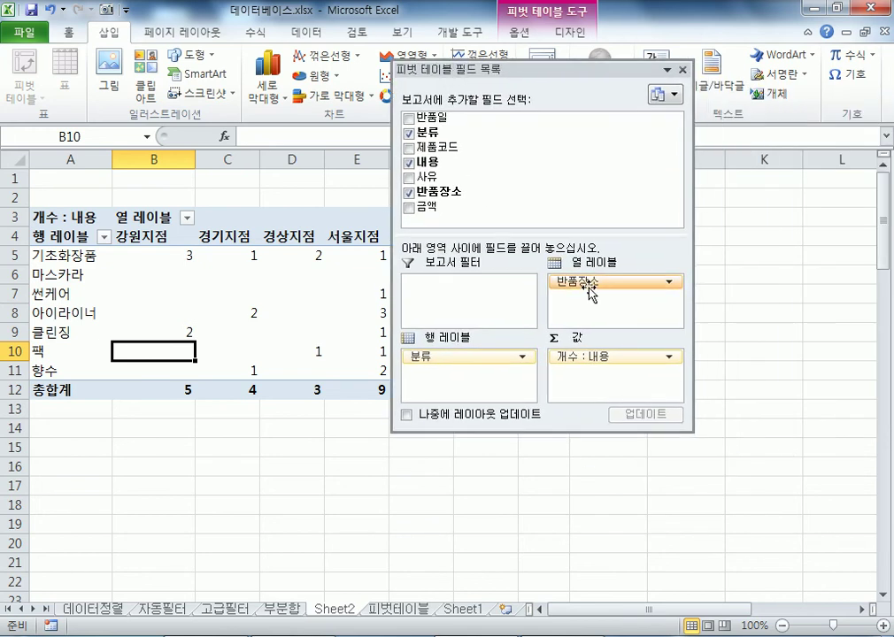
left_click_drag(588, 292, 526, 379)
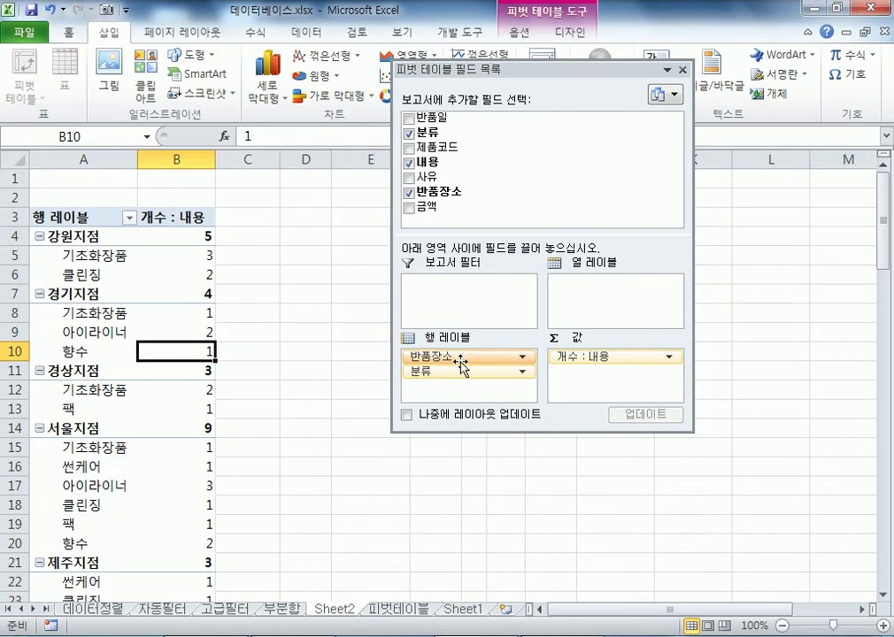
left_click_drag(462, 361, 509, 389)
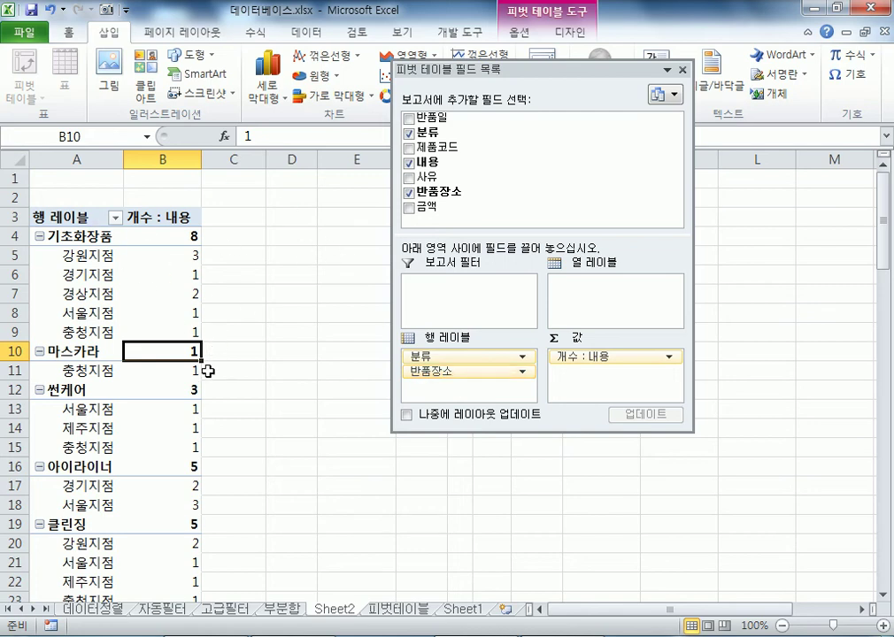
Move 분류 from the row labels to the column labels and shift the field list away from the pivot table.
left_click_drag(485, 359, 620, 297)
left_click_drag(489, 71, 607, 71)
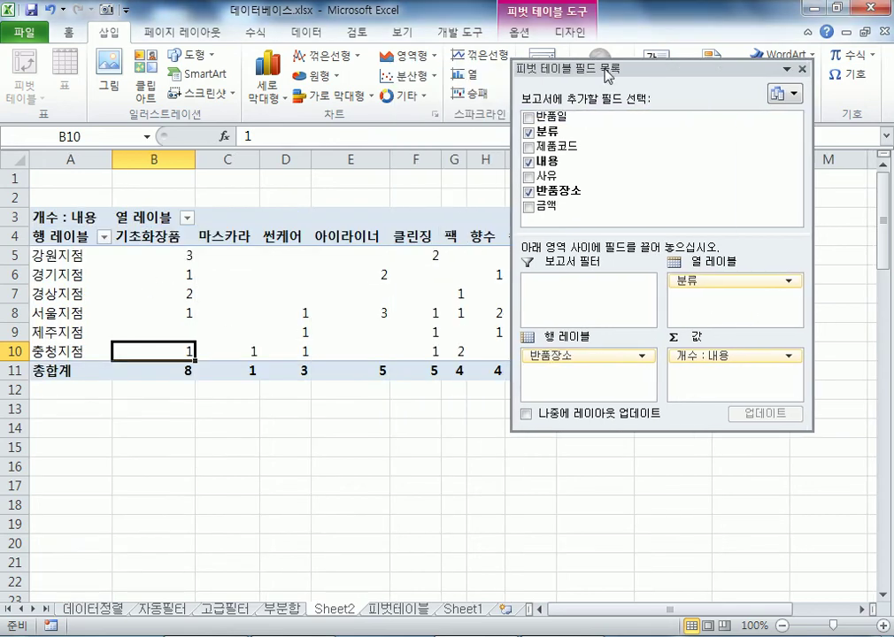
Review the 사유 and 내용 columns of the source data on the 피벗테이블 sheet.
left_click(400, 610)
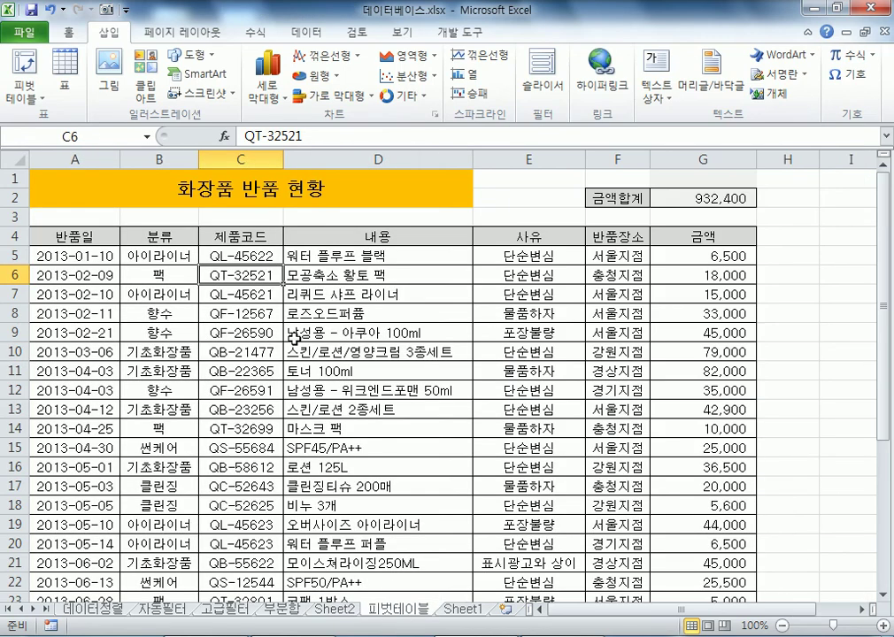
left_click(530, 158)
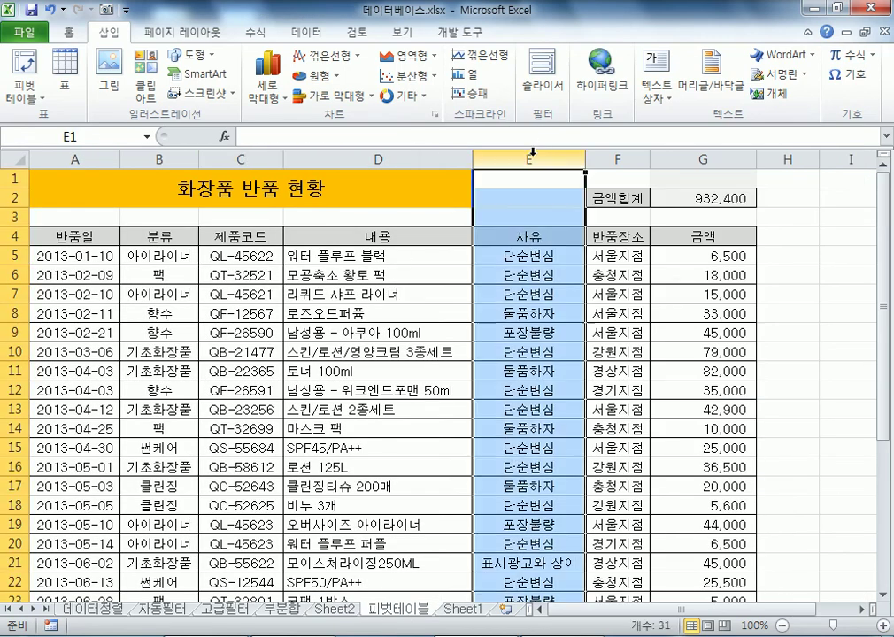
left_click(500, 328)
left_click(346, 333)
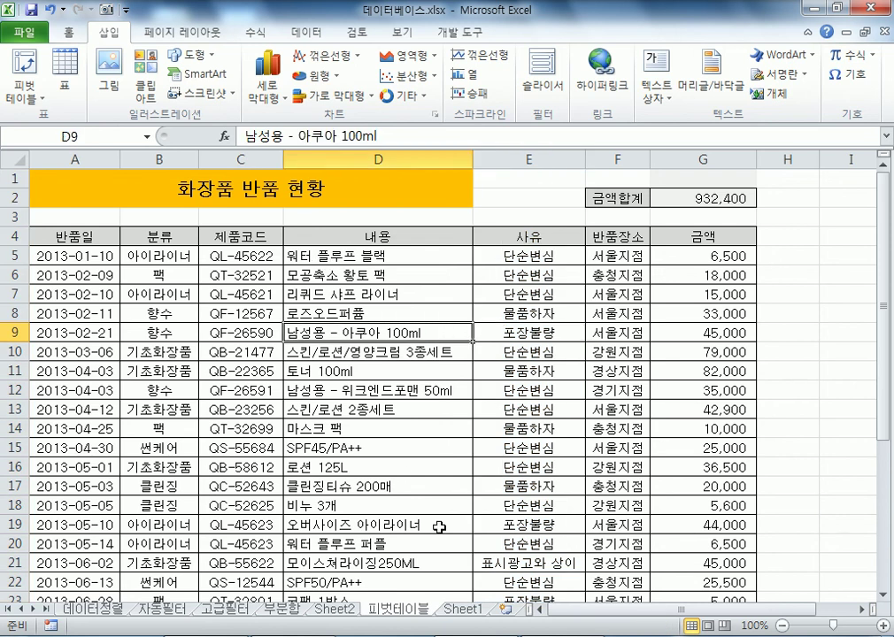
Replace 분류 with 내용 in the column labels of the pivot table on Sheet2.
left_click(346, 610)
left_click_drag(723, 285, 190, 282)
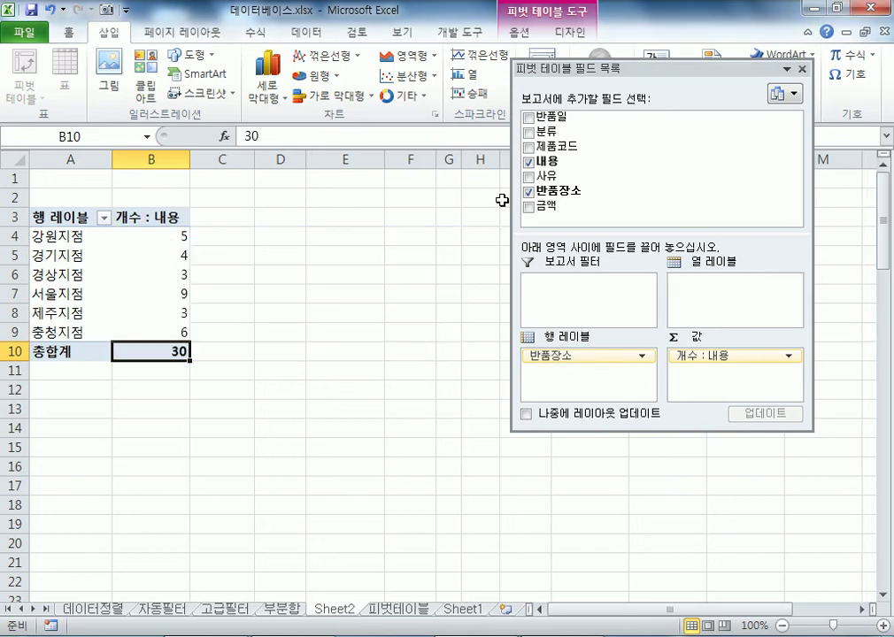
left_click_drag(561, 163, 699, 301)
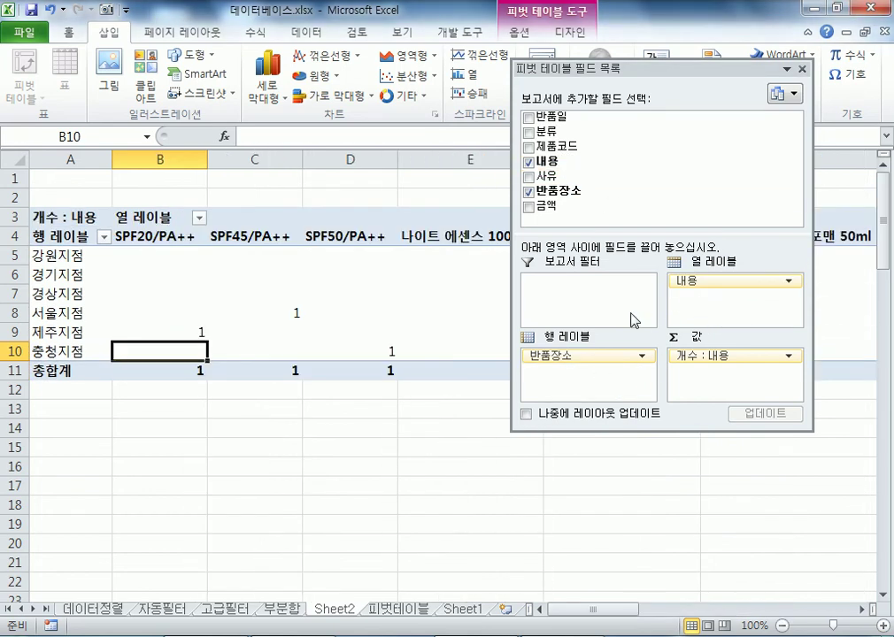
Swap the pivot fields so 내용 is in the row labels and 반품장소 in the column labels, and look through the resulting rows.
left_click_drag(554, 230, 520, 406)
left_click_drag(600, 407, 648, 90)
mouse_move(584, 376)
left_mouse_down()
mouse_move(735, 323)
mouse_move(598, 417)
mouse_move(576, 390)
left_mouse_up()
scroll(115, 355, "down", 7)
scroll(116, 355, "up", 4)
scroll(113, 358, "up", 3)
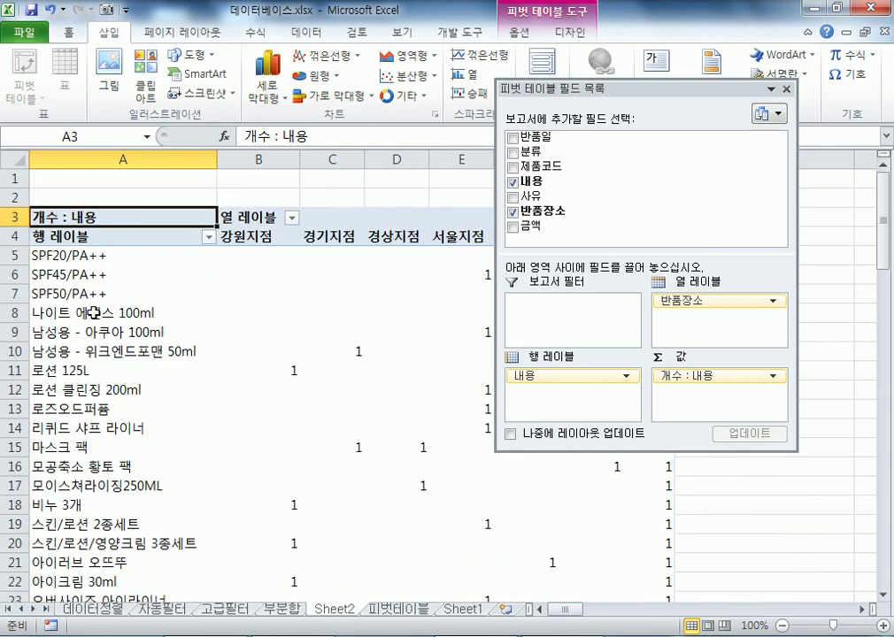
Replace 내용 with 제품코드 in the row labels of the pivot table on Sheet2 and look through the rows.
left_click_drag(607, 89, 800, 72)
scroll(303, 398, "down", 4)
scroll(509, 462, "up", 4)
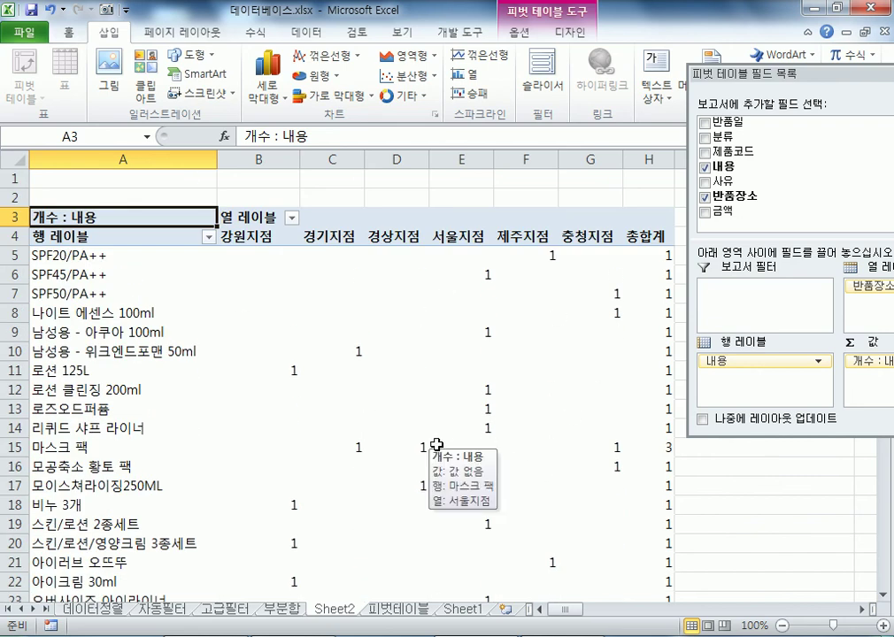
left_click_drag(713, 75, 559, 69)
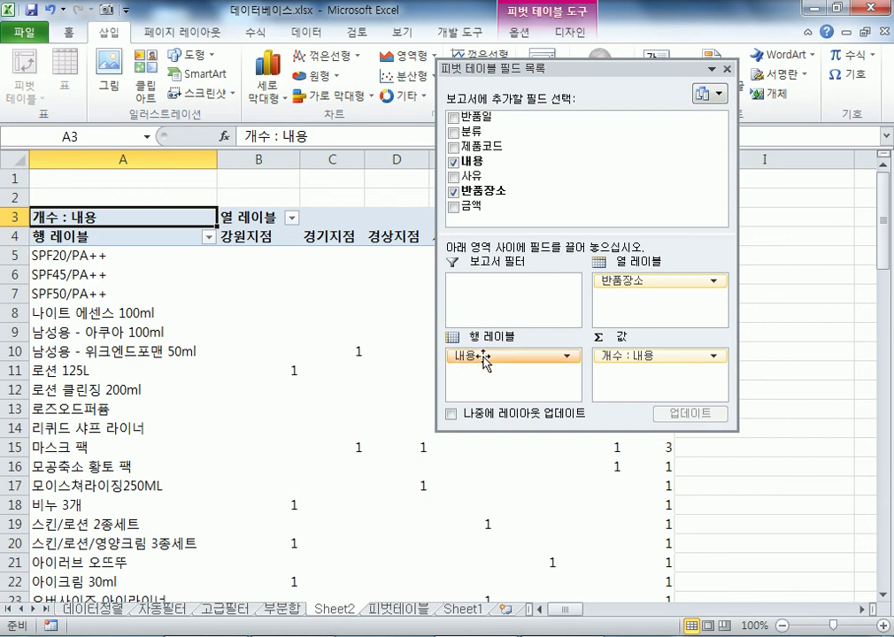
left_click_drag(486, 356, 266, 319)
left_click_drag(496, 146, 503, 379)
scroll(177, 349, "down", 4)
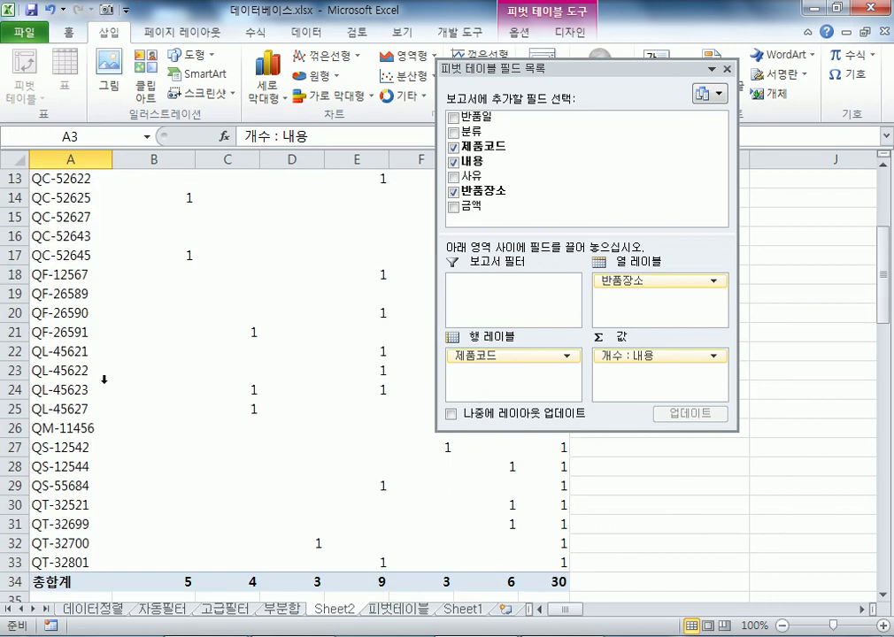
scroll(106, 375, "up", 2)
Replace 제품코드 with 사유 in the pivot table's row labels and dock the field list beside the sheet.
left_click_drag(509, 356, 313, 339)
left_click_drag(472, 175, 493, 373)
scroll(229, 318, "up", 2)
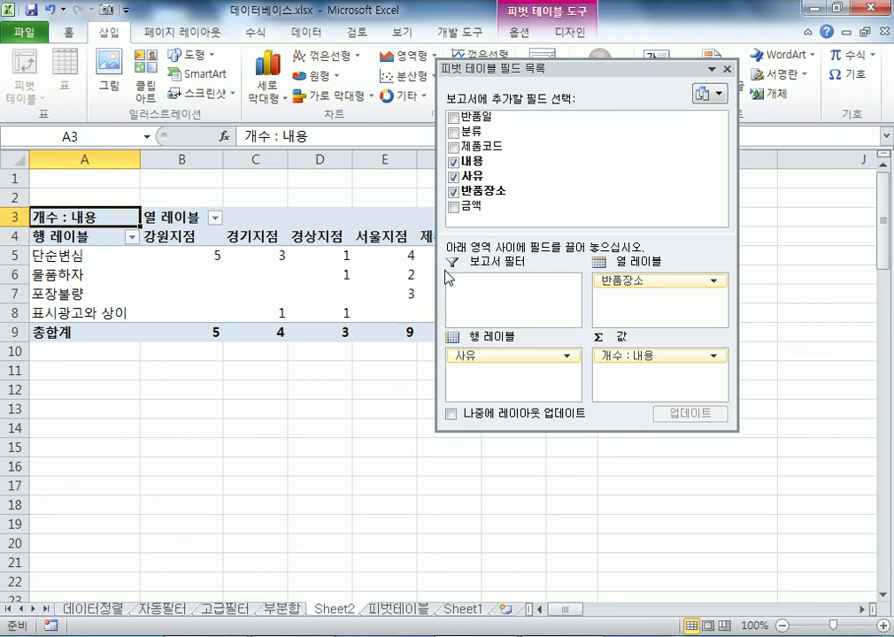
double_click(629, 70)
left_click(381, 610)
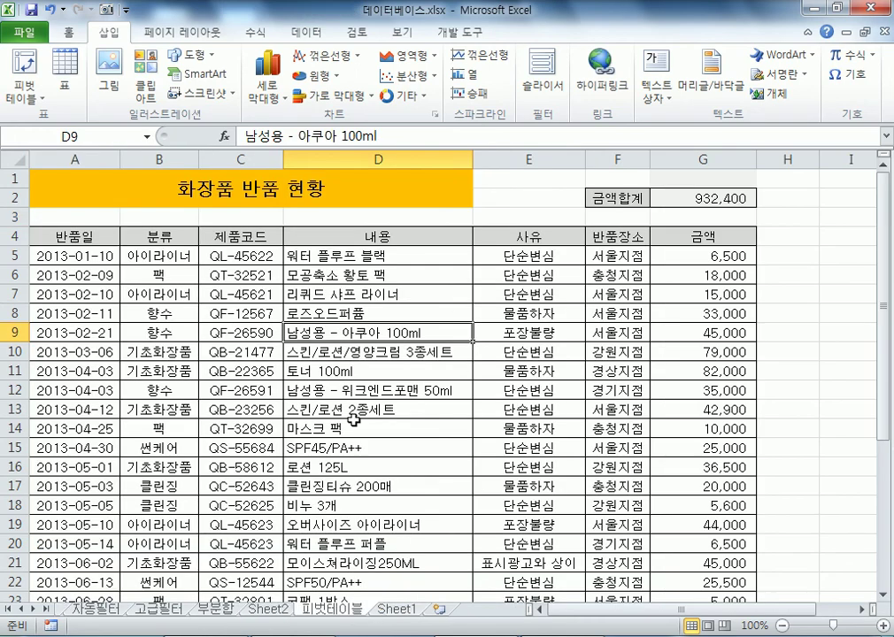
left_click(268, 609)
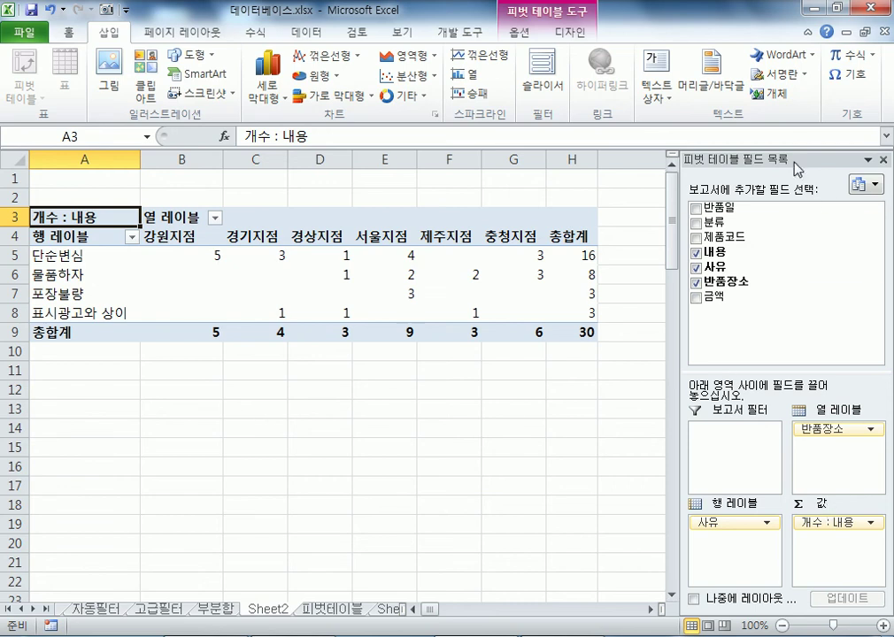
Replace the count of 내용 with the sum of 금액 in the pivot table's values and dock the field list again.
left_click_drag(665, 74, 665, 63)
left_click_drag(677, 349, 407, 425)
left_click_drag(517, 196, 678, 391)
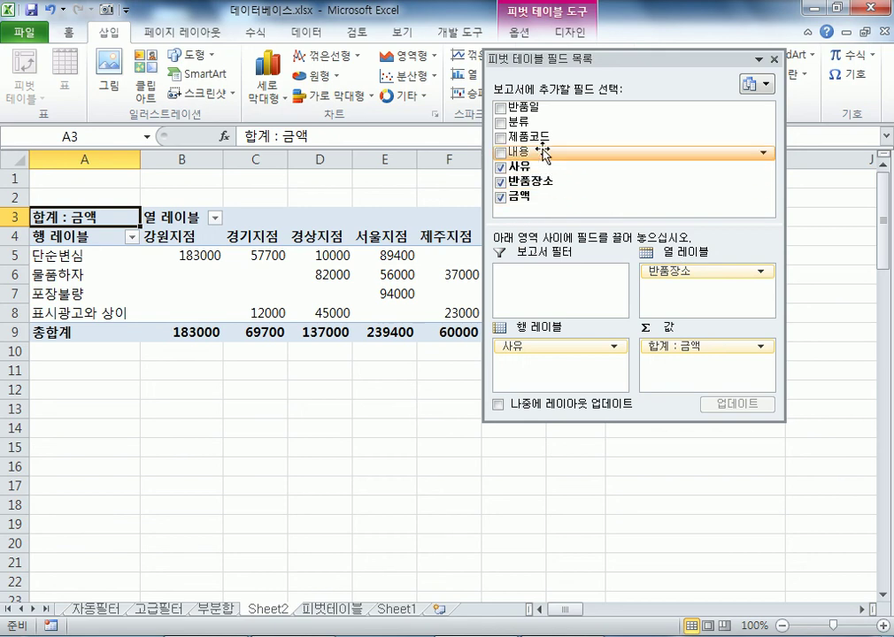
left_click_drag(543, 152, 461, 413)
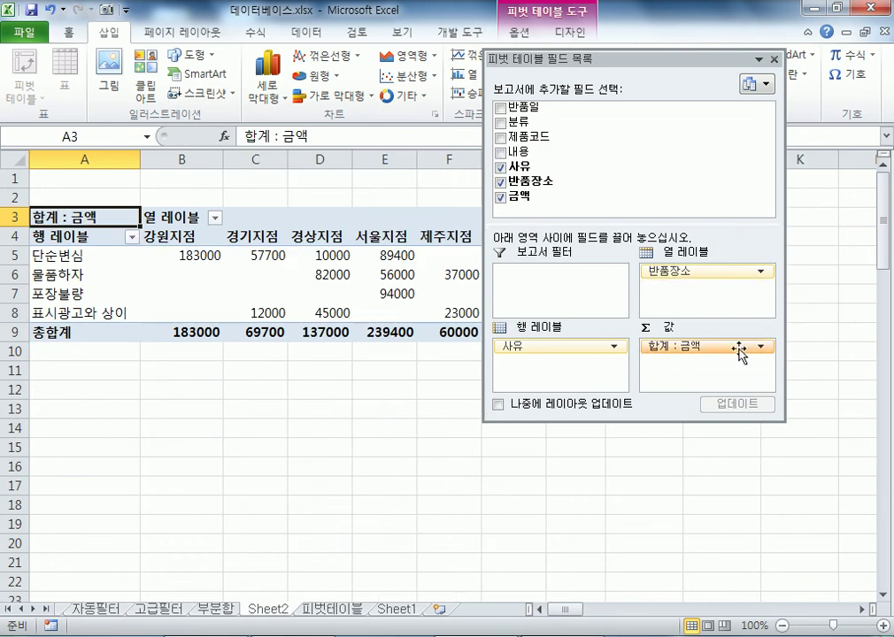
left_click_drag(737, 350, 598, 553)
left_click_drag(588, 196, 699, 371)
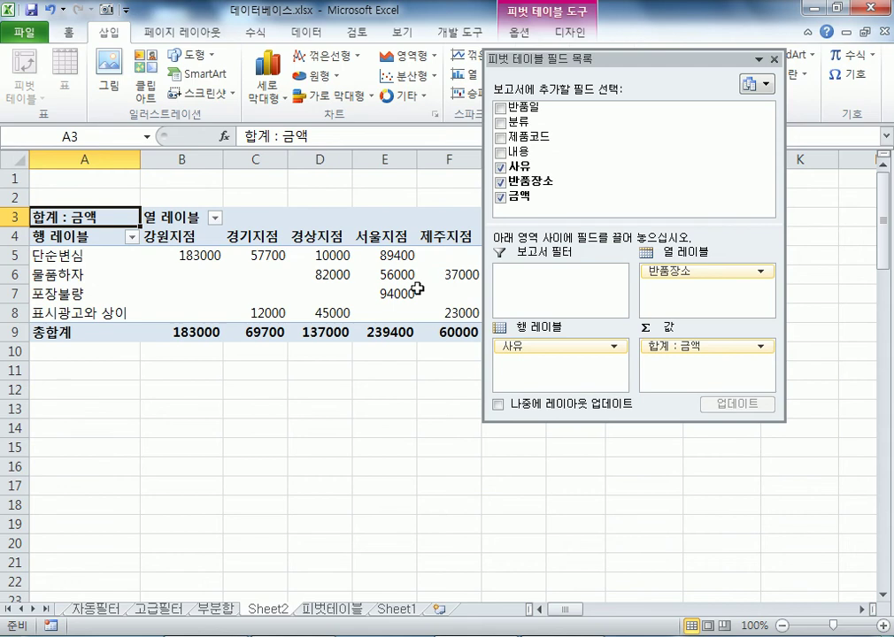
double_click(664, 57)
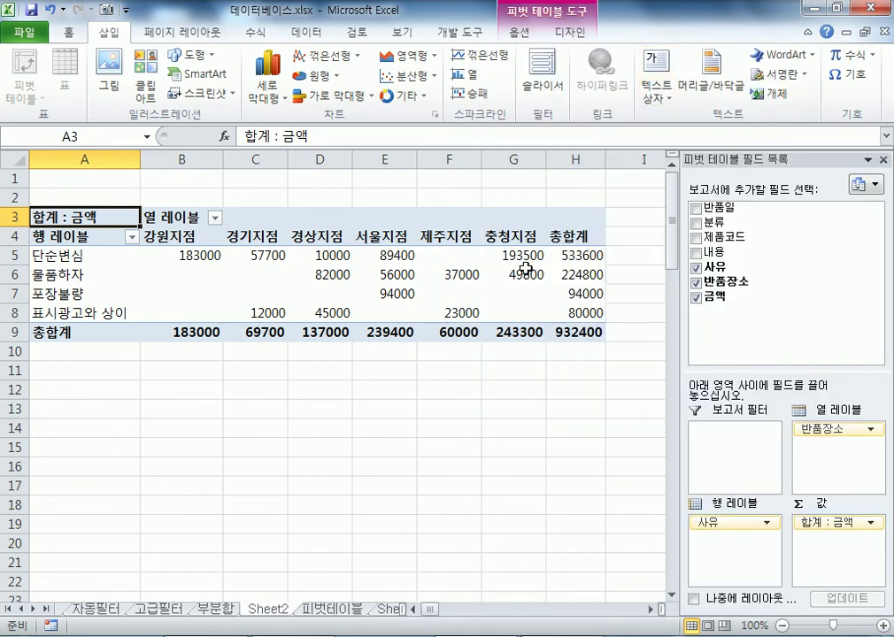
Set the 금액 value in cell G5 of the 피벗테이블 sheet to 65000000.
left_click(320, 617)
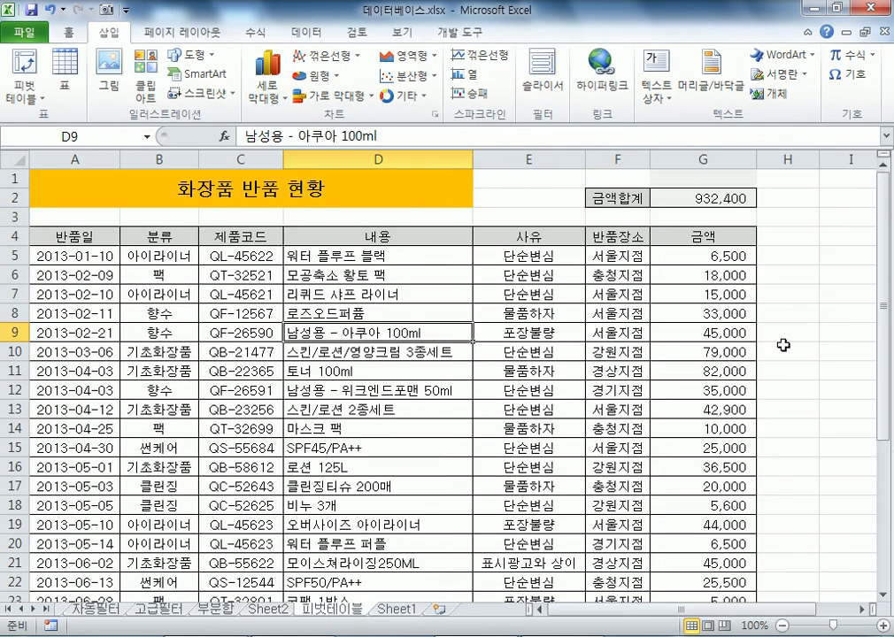
left_click(623, 257)
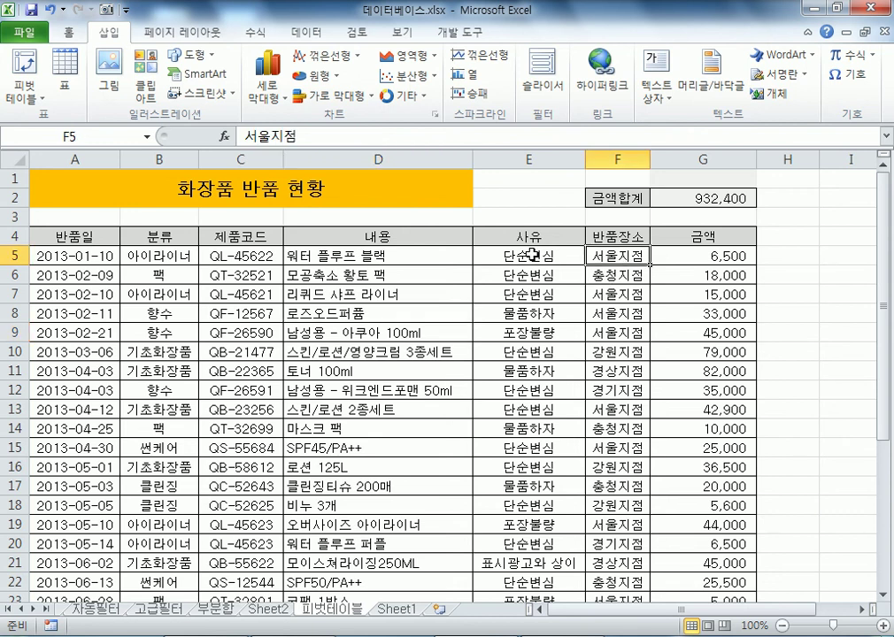
left_click(518, 255)
left_click(611, 257)
left_click(552, 263)
left_click(682, 261)
type("65000000")
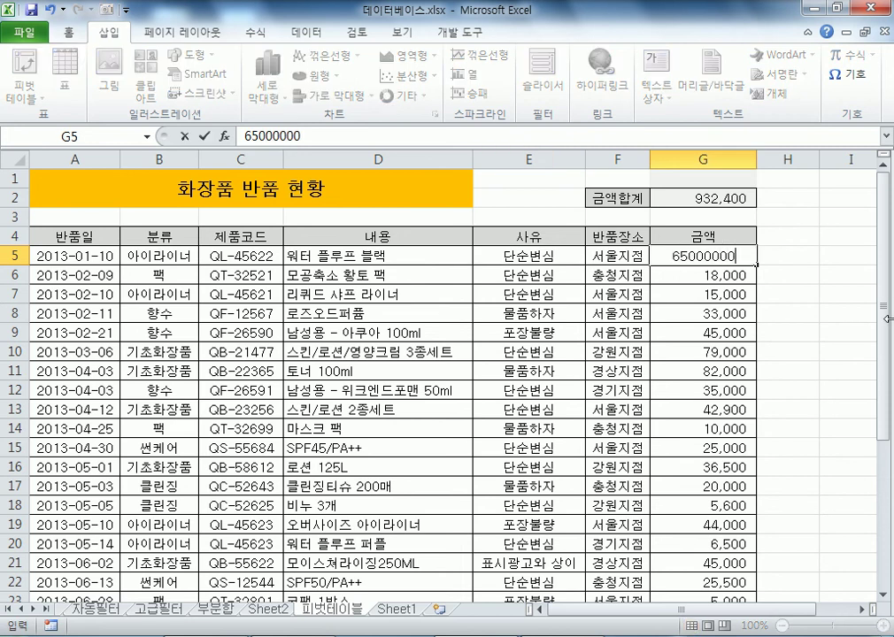
key("Return")
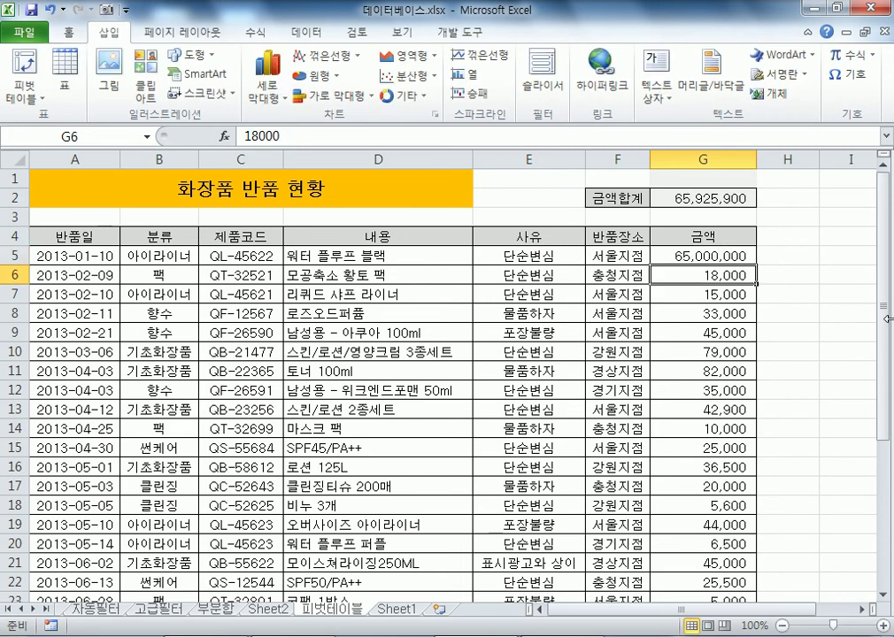
Compare the 단순변심 amount for 서울지점 on Sheet2 with the source record in row 5 of the 피벗테이블 sheet.
left_click(732, 255)
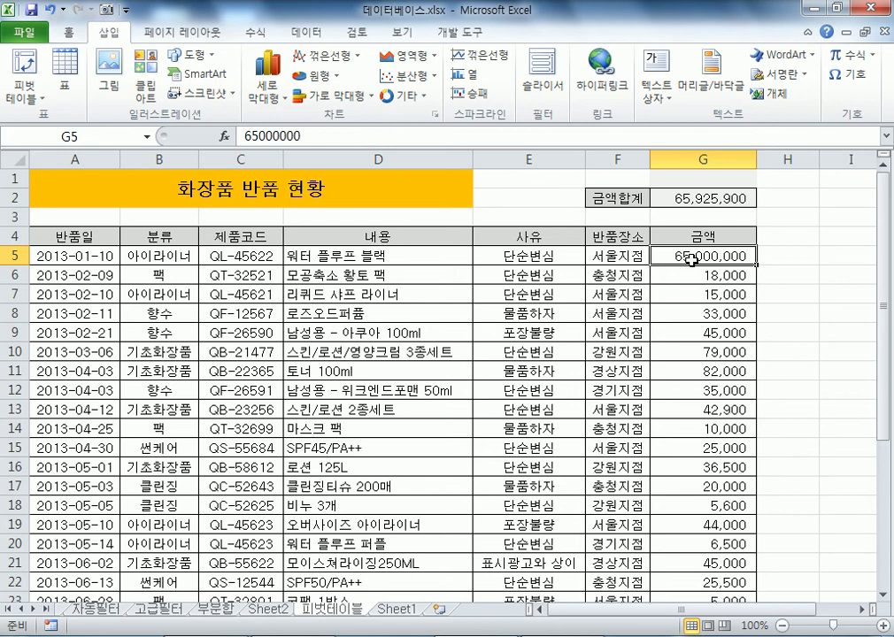
left_click(264, 611)
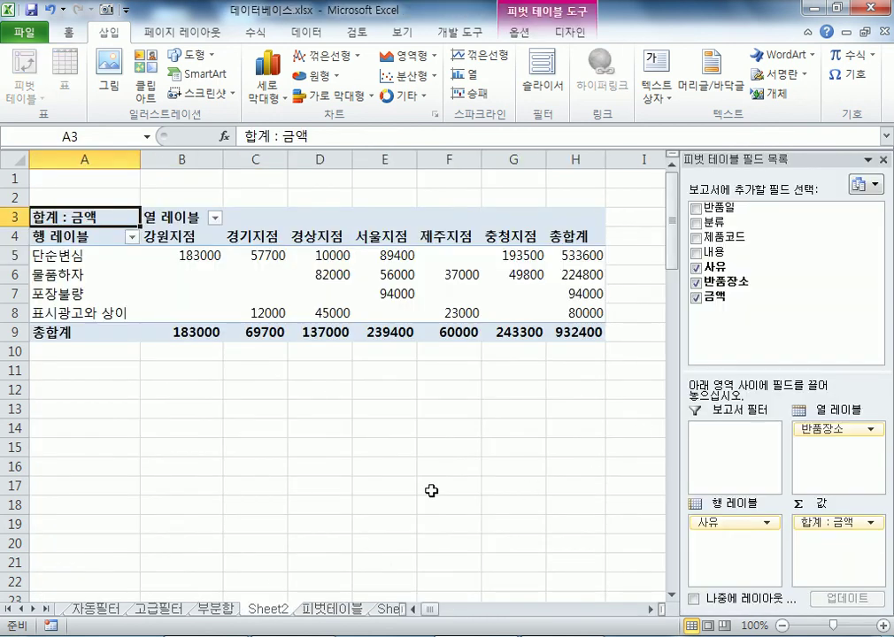
left_click(67, 255)
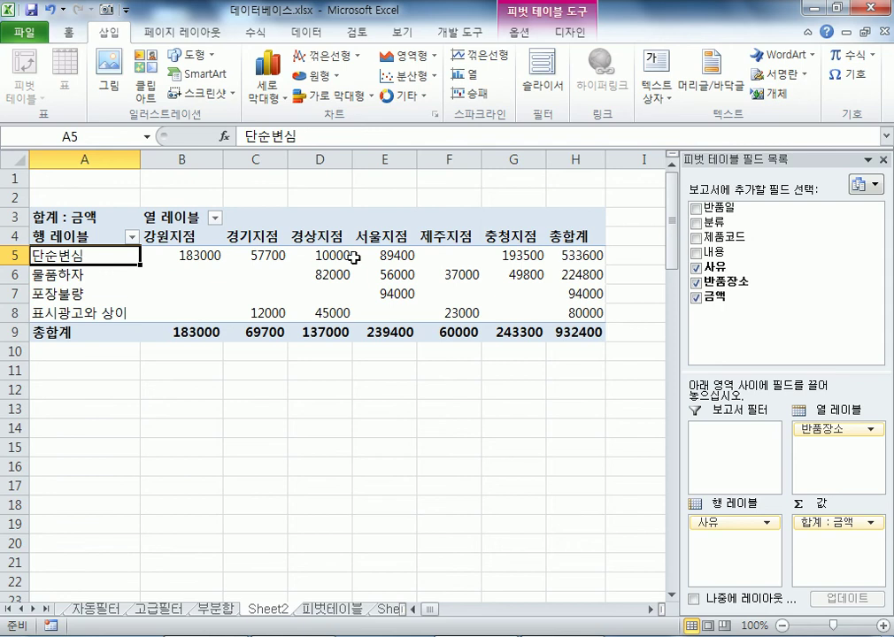
left_click(380, 255)
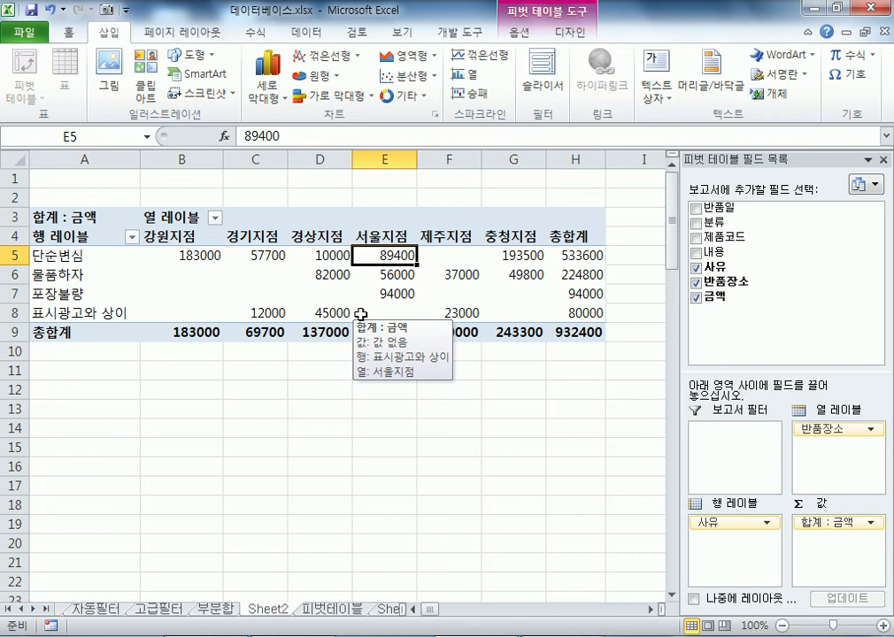
left_click(335, 609)
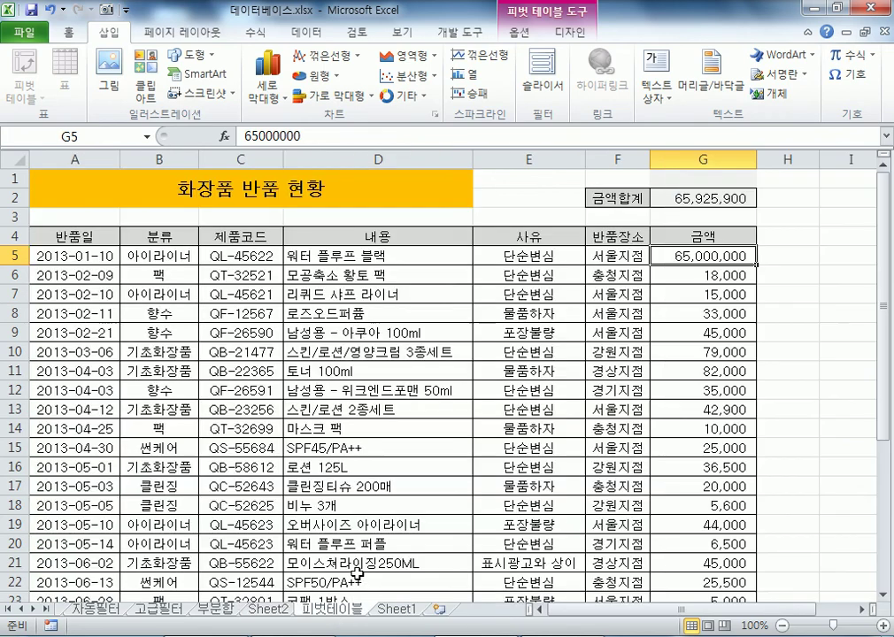
left_click_drag(596, 256, 573, 256)
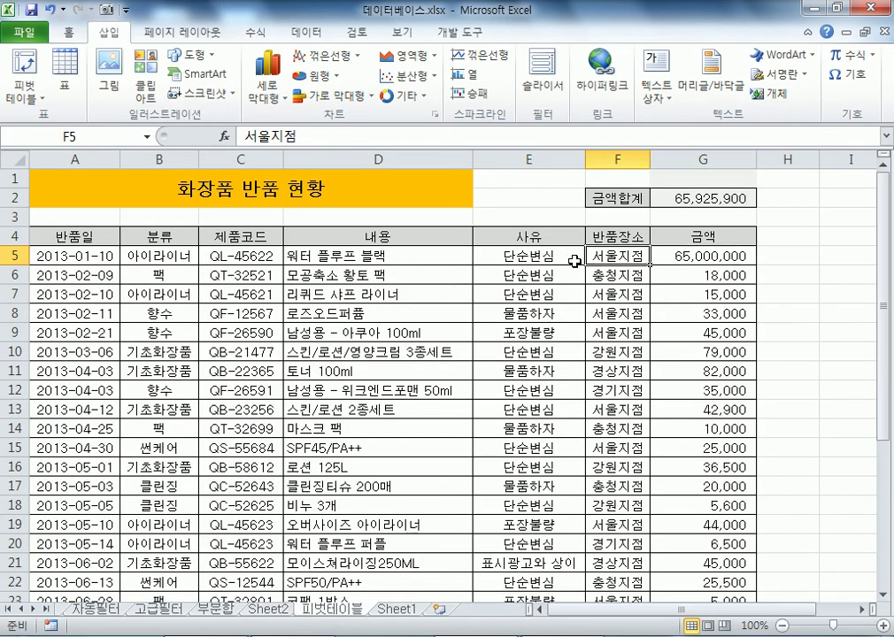
left_click(670, 256)
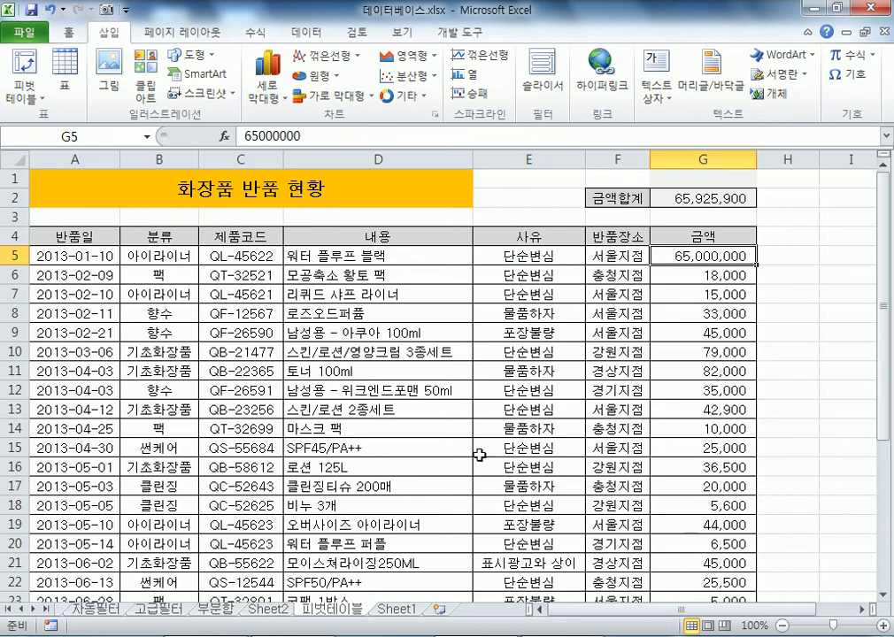
Refresh the pivot table on Sheet2 so it uses the changed source data.
left_click(268, 610)
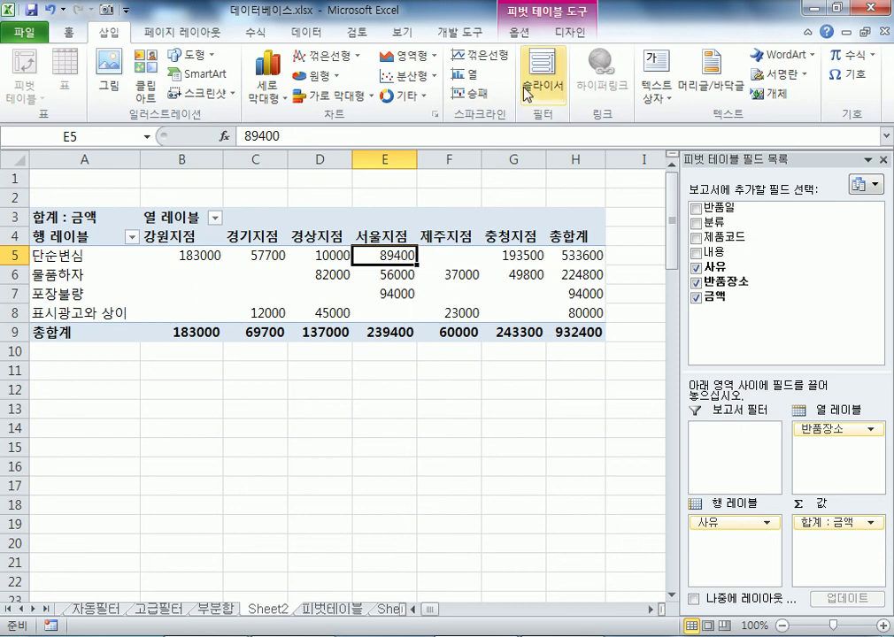
left_click(529, 32)
left_click(572, 34)
left_click(524, 33)
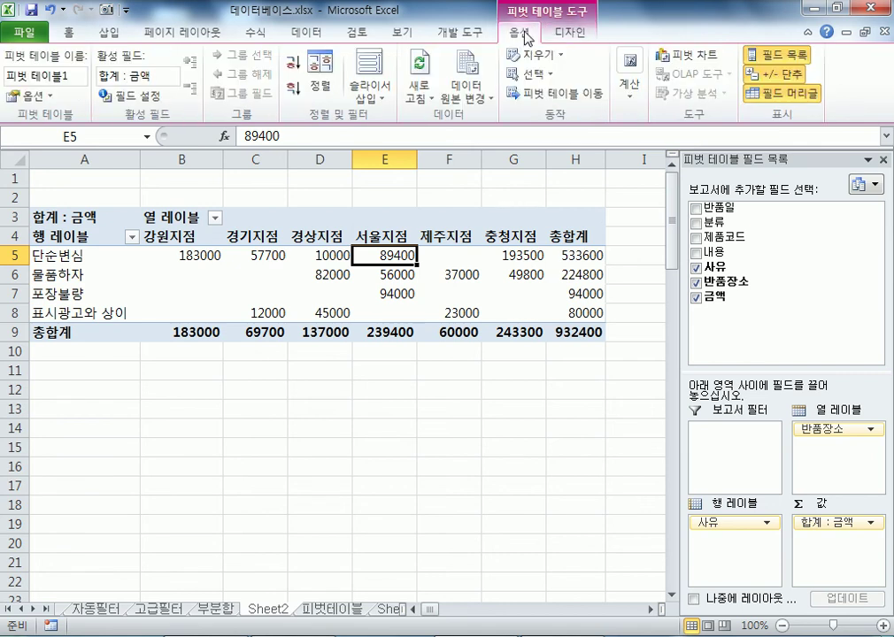
left_click(562, 34)
left_click(520, 35)
left_click(422, 69)
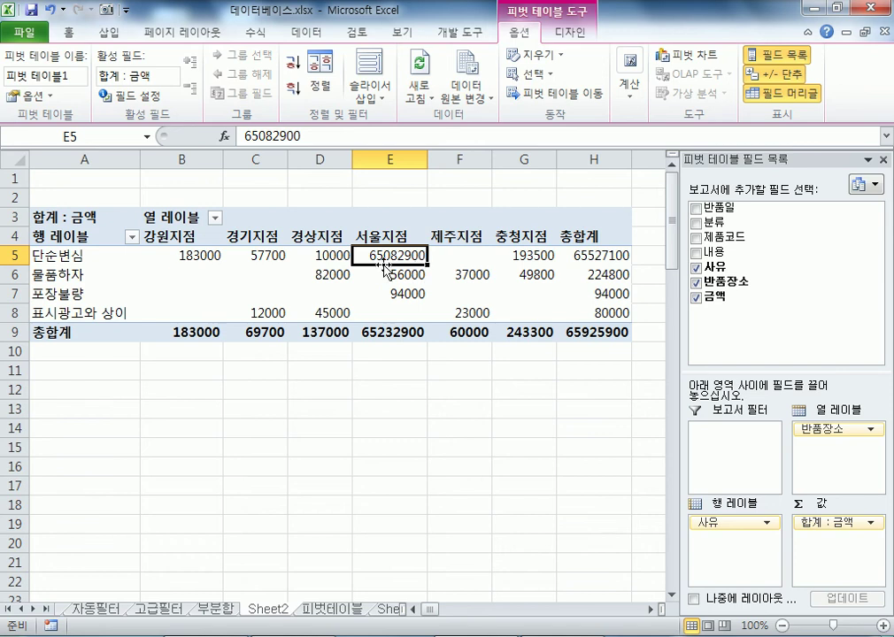
Set cell G5 of the 피벗테이블 sheet to 6500.
left_click(312, 609)
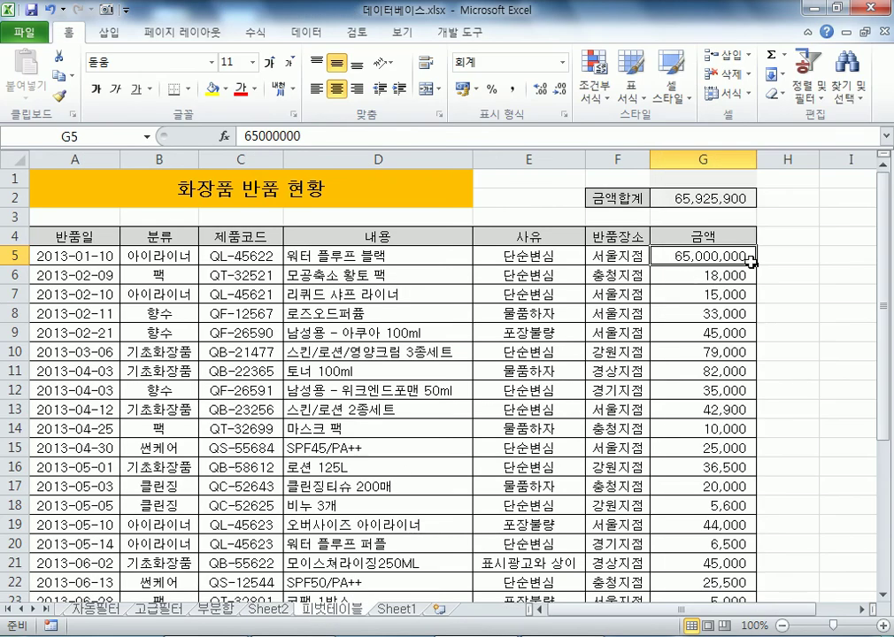
type("65000")
key("BackSpace")
key("Return")
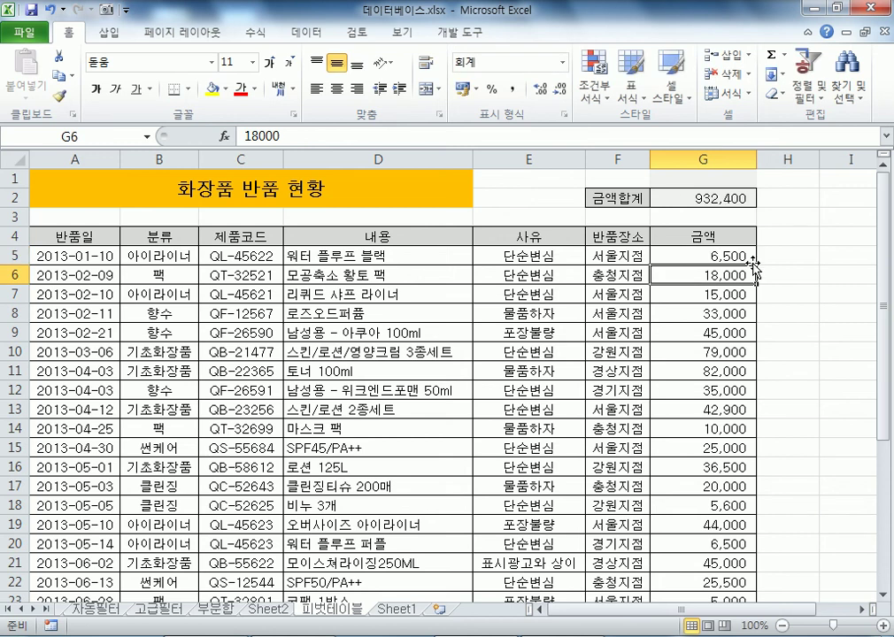
Enter 65000000 in cell G5 of the source data, check the 금액합계 cell G2, and view the pivot table on Sheet2.
left_click(662, 198)
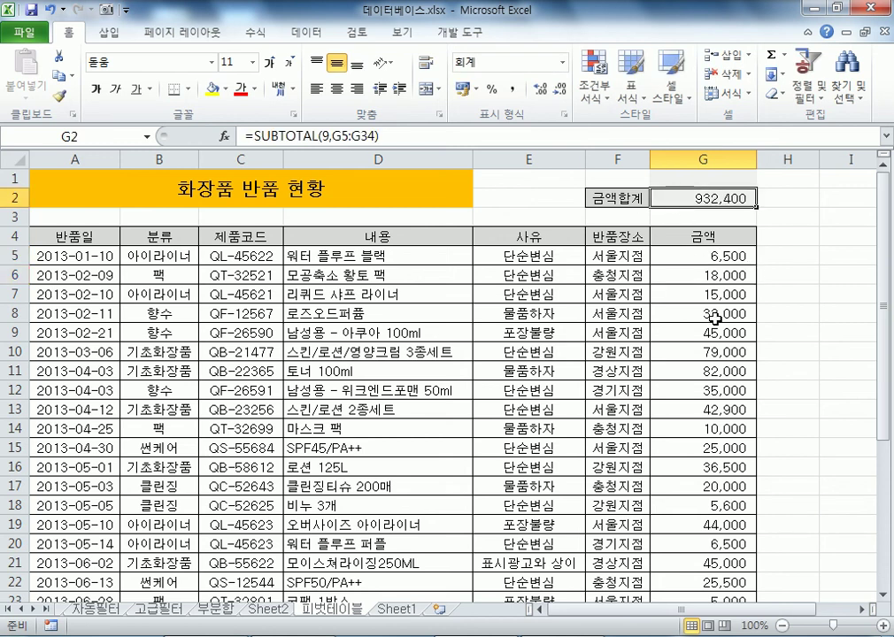
left_click(700, 256)
type("650,000,")
type("00000")
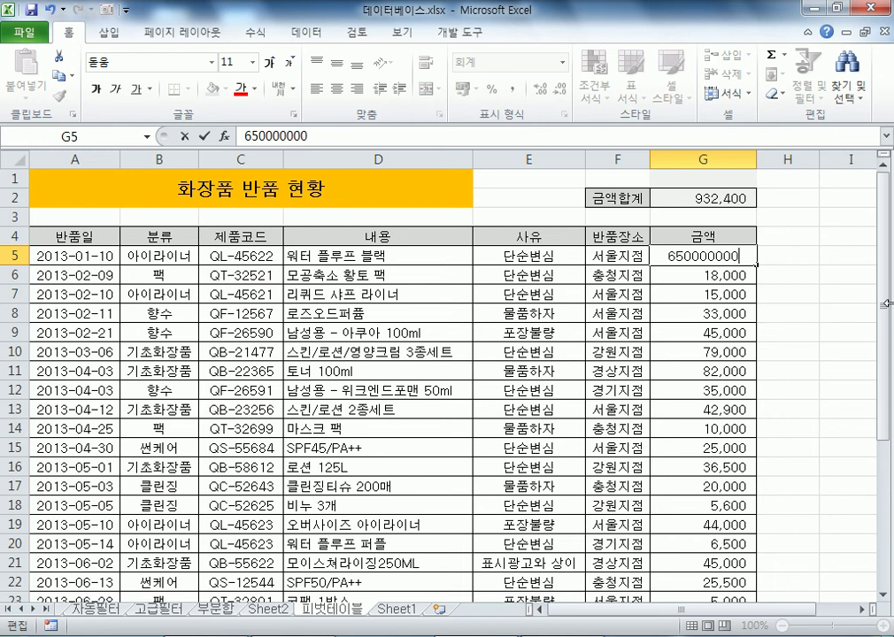
key("Return")
double_click(738, 256)
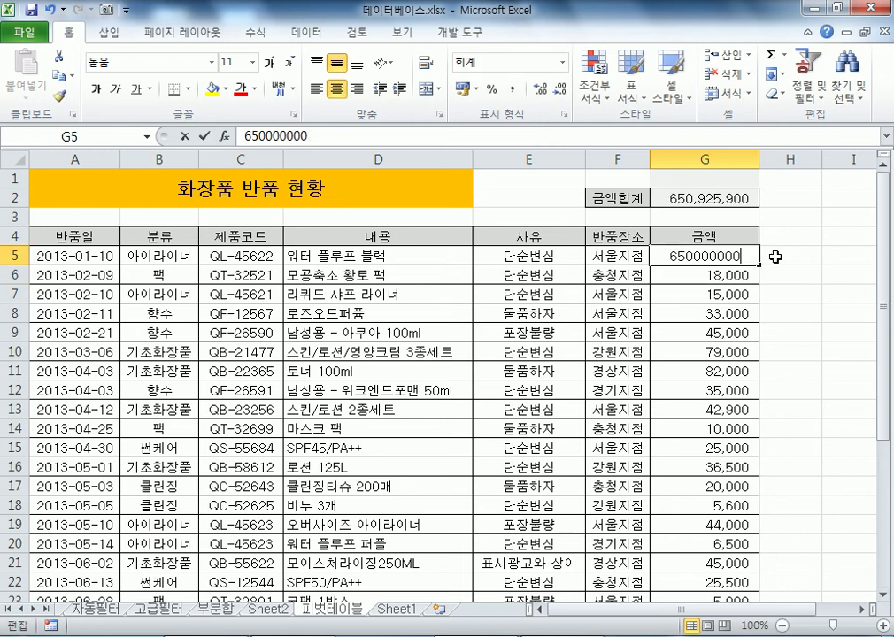
key("BackSpace")
key("Return")
left_click(690, 201)
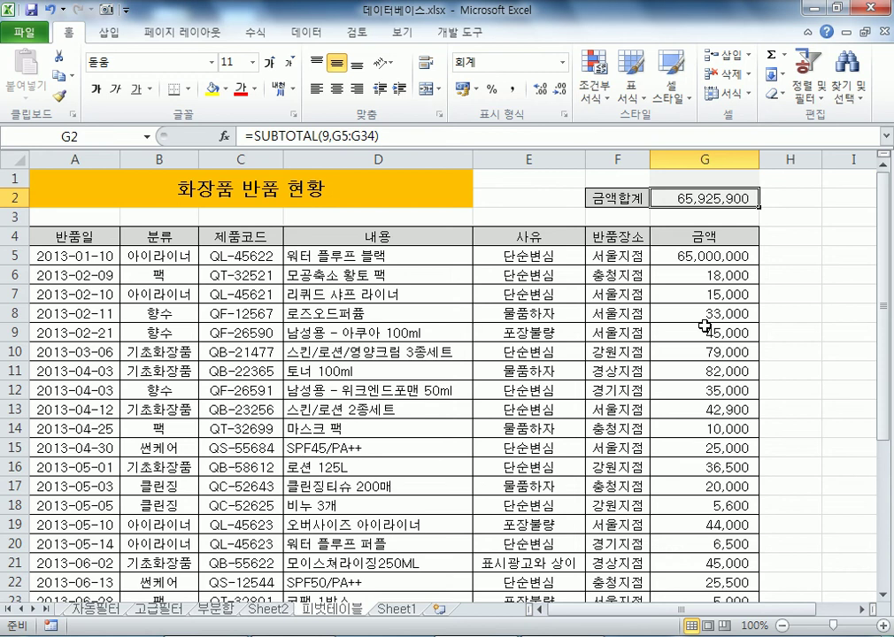
left_click(266, 609)
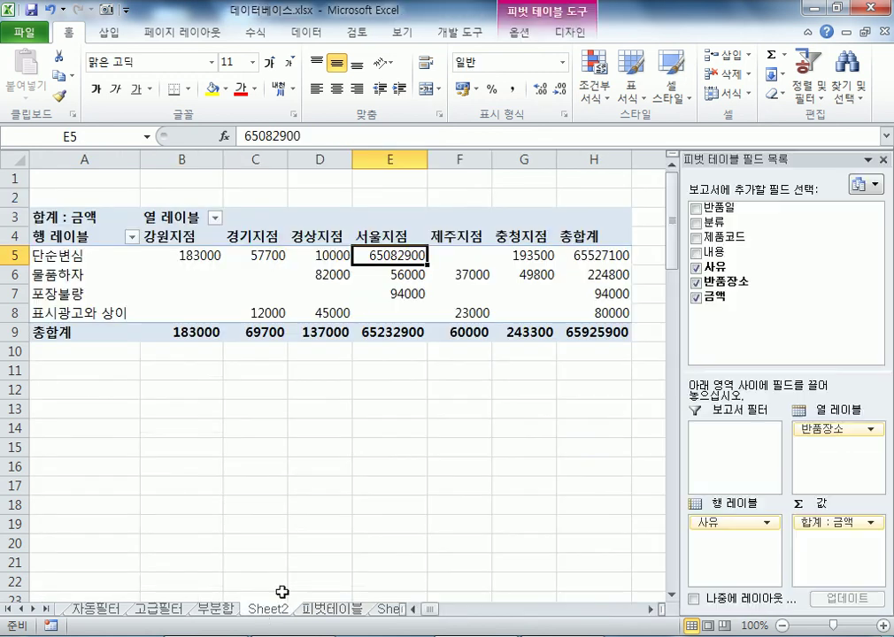
Restore cell G5 of the 피벗테이블 sheet to 6500 and return to the pivot table on Sheet2.
left_click(345, 609)
left_click(690, 255)
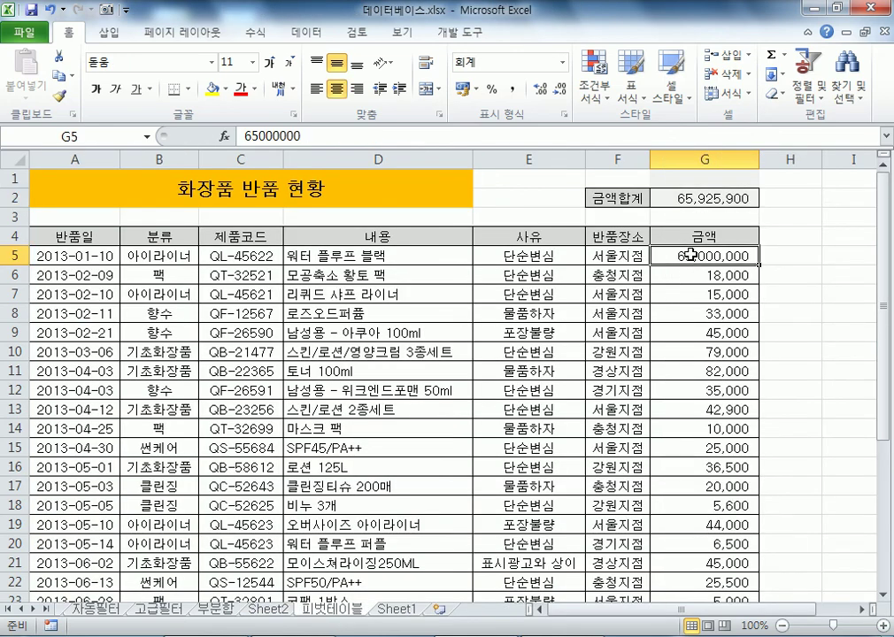
type("6500")
key("Return")
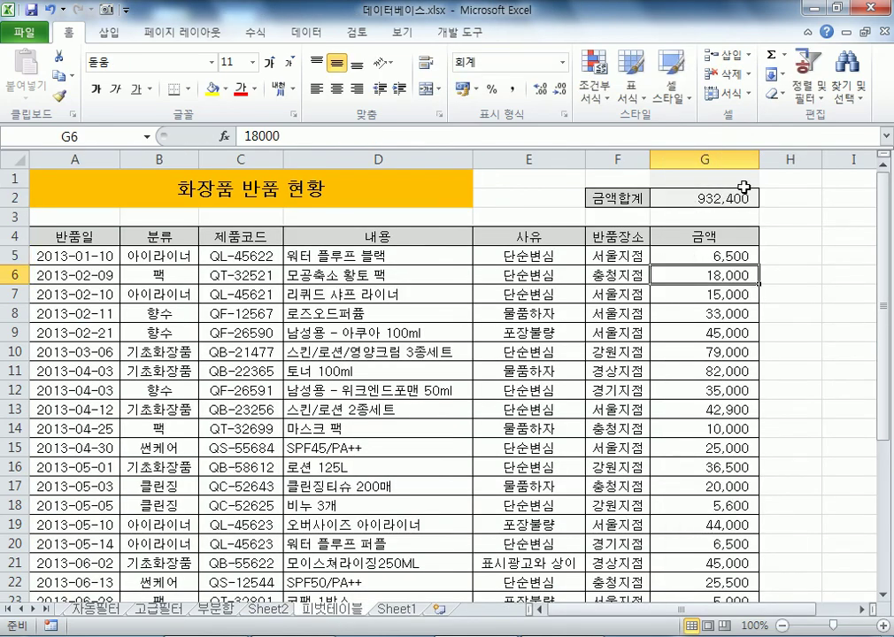
left_click(696, 258)
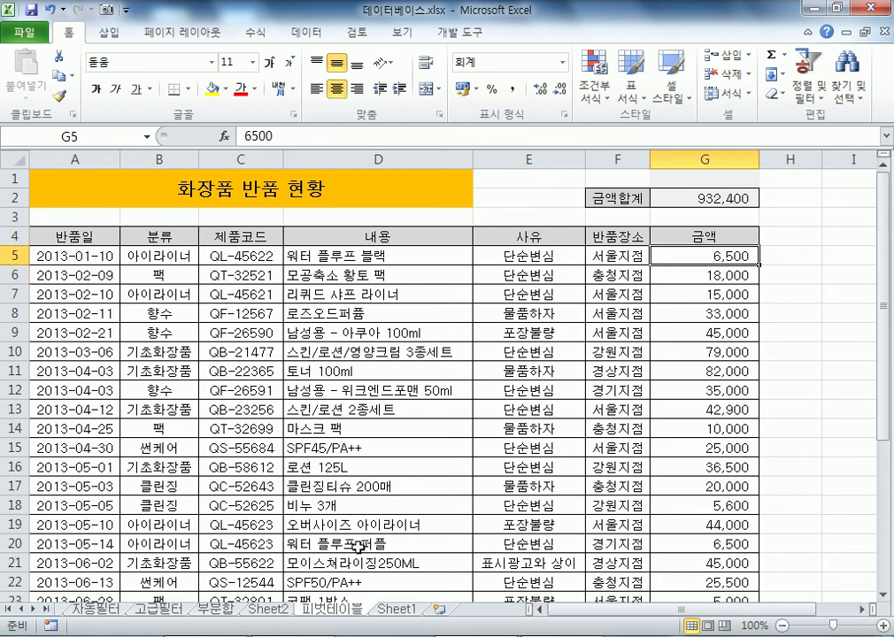
left_click(273, 610)
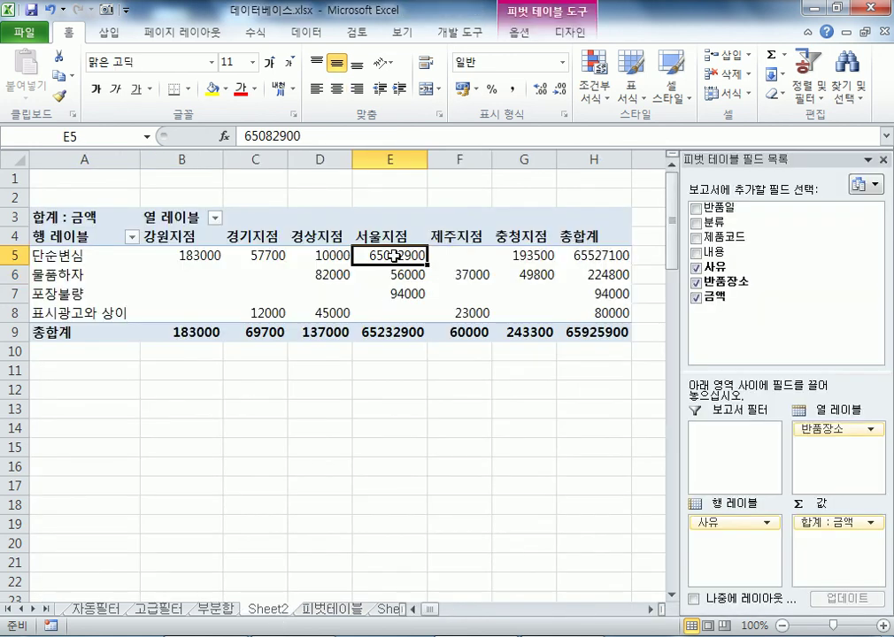
Refresh the Sheet2 pivot table so it uses the restored source data.
left_click(529, 34)
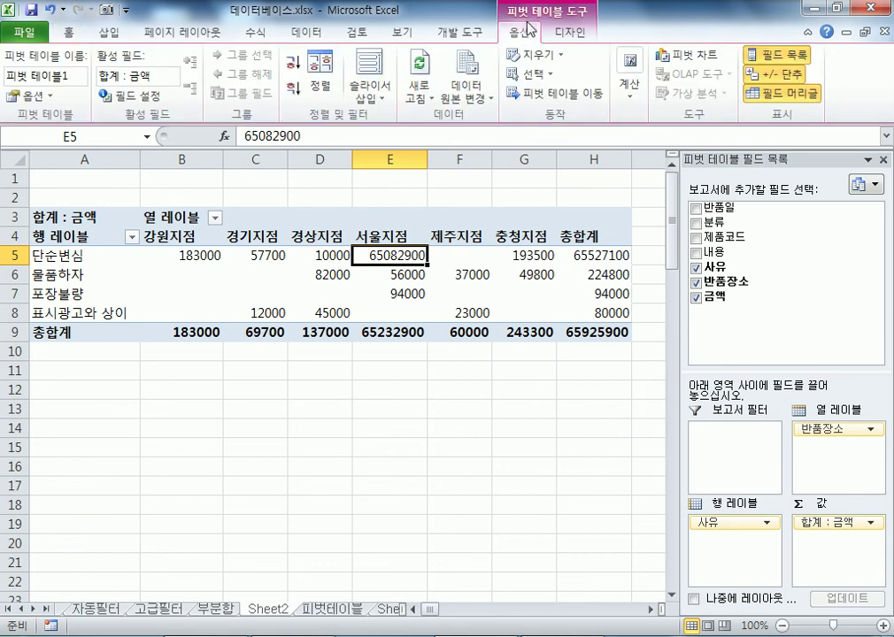
left_click(422, 66)
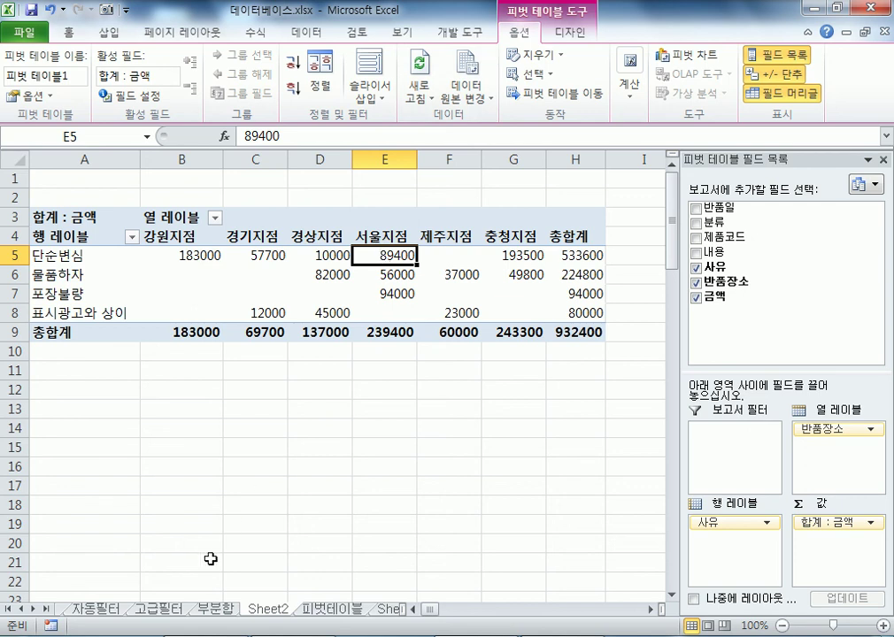
Switch to Notepad and add the note "- 정렬작업을 하지 않는다" under the 피벗(PIVOT) 테이블 heading.
key("alt+Tab")
key("Return")
type("피벗")
key("BackSpace")
key("BackSpace")
key("BackSpace")
key("BackSpace")
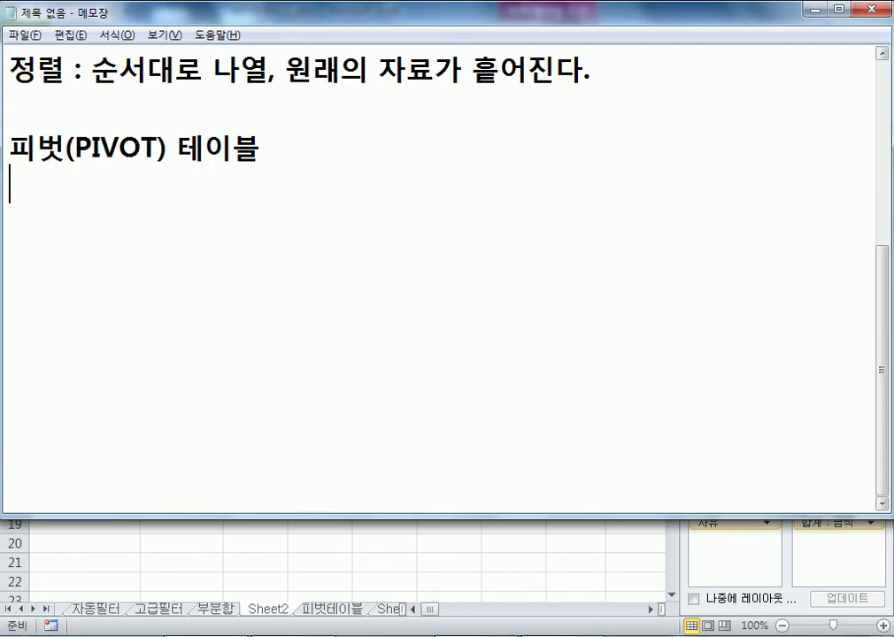
type("- ")
type("정렬작업ㅇ")
type("을 하지 않")
type("고, 사용")
key("BackSpace")
key("BackSpace")
key("BackSpace")
key("BackSpace")
key("BackSpace")
type("는다")
Add a second pivot table note reading "- 사용자가 임의대로 작업이 가능".
key("Return")
type("- ")
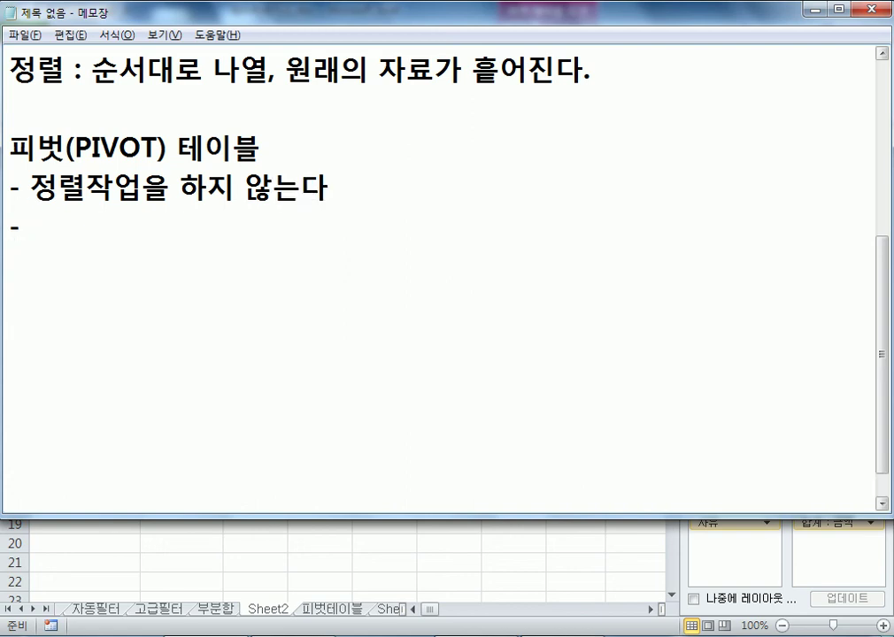
type("사용자가 임")
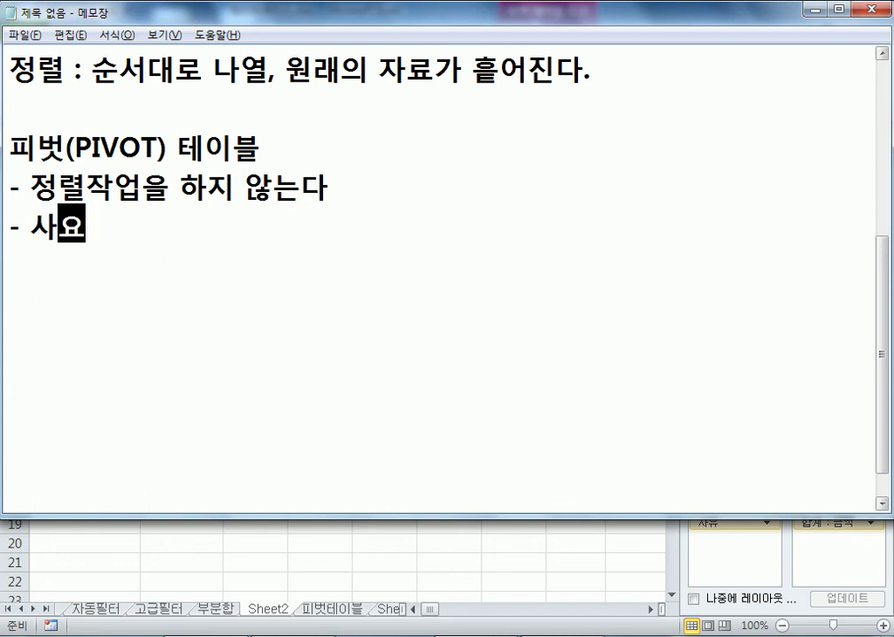
key("BackSpace")
key("BackSpace")
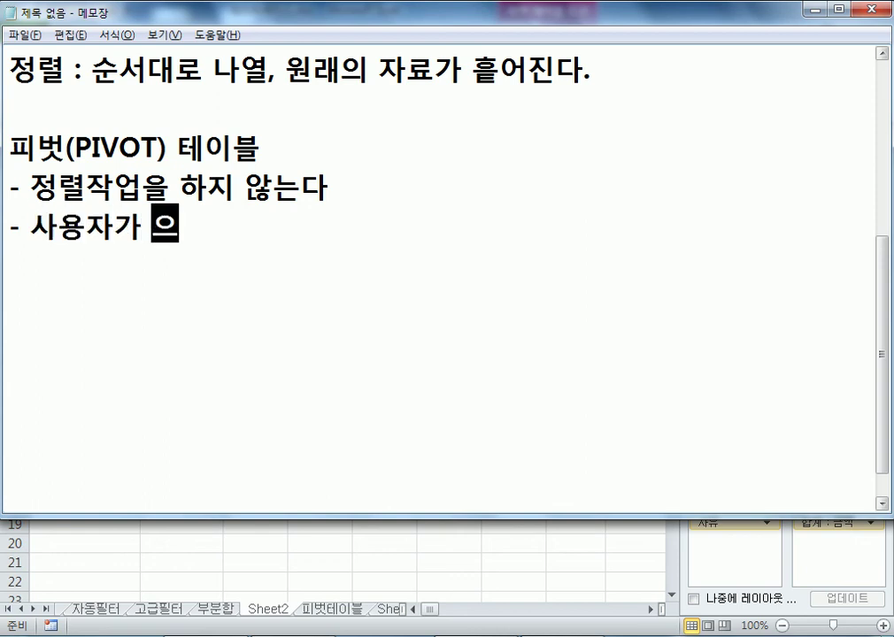
type("ㅏ")
key("BackSpace")
type("임의대로 ")
type("작업이 ㄱ")
type("ㅏ능")
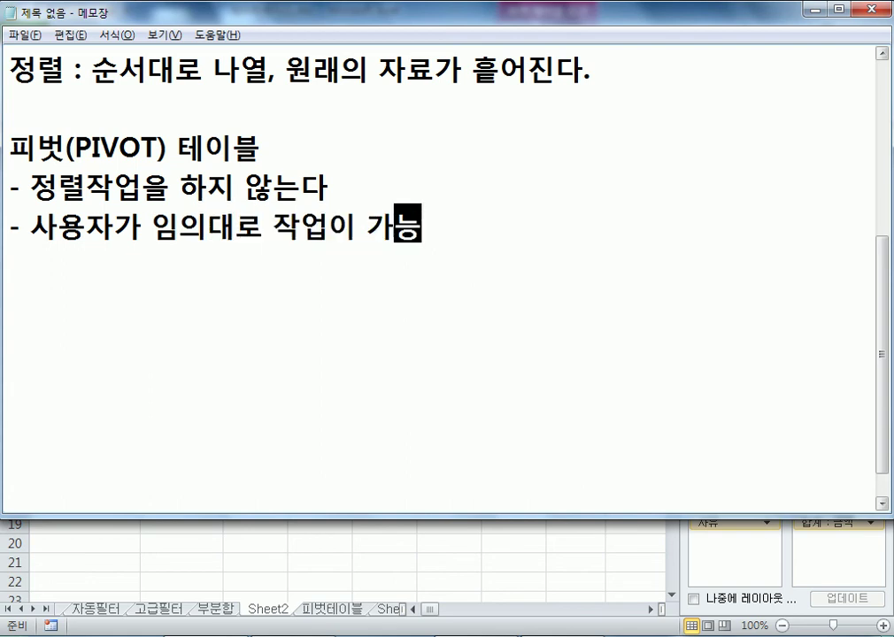
Add a third pivot table note reading "- 원래값이 변경되면 자동으로 고쳐지지 않는다.".
key("Return")
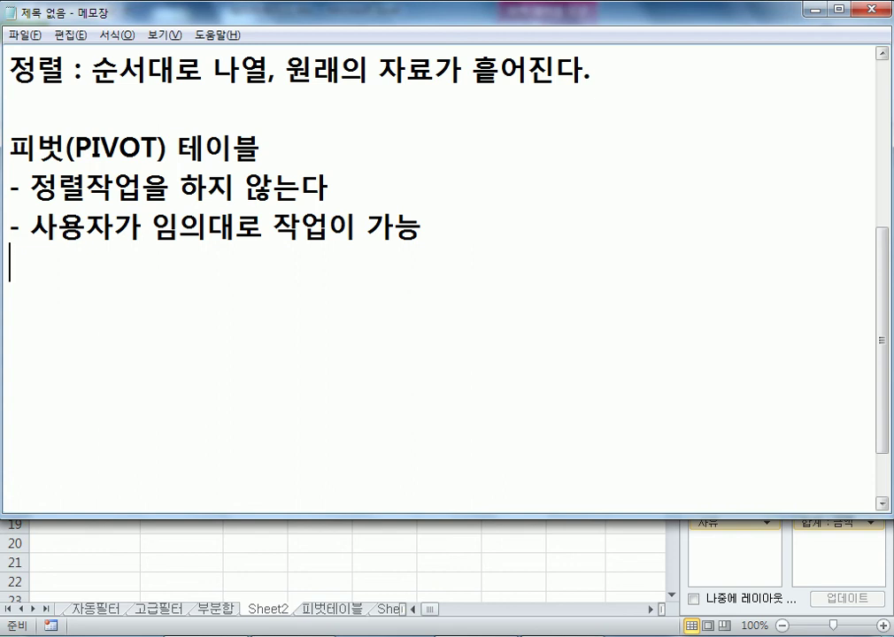
type("- 원래")
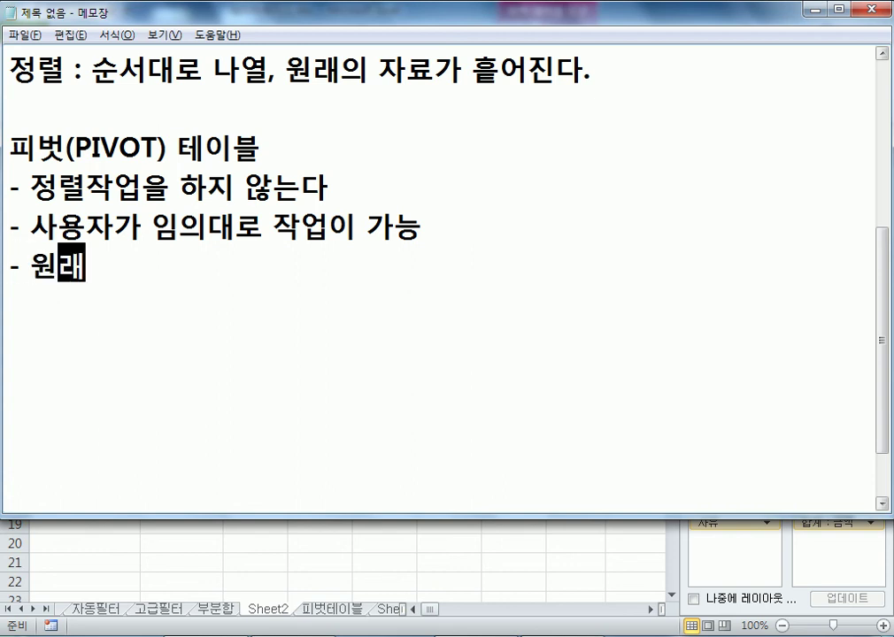
type("값이 변경되")
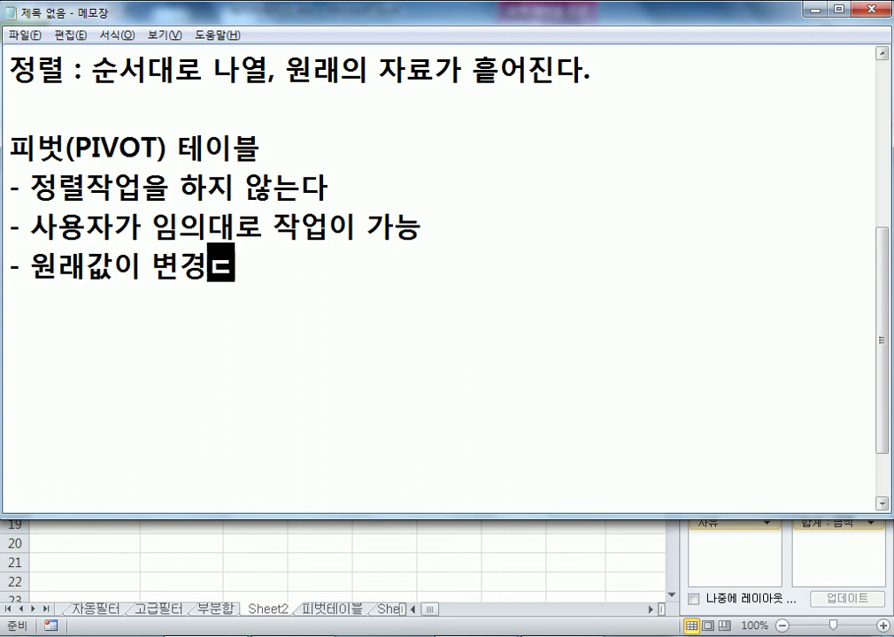
type("면 자동으로 ㅂ")
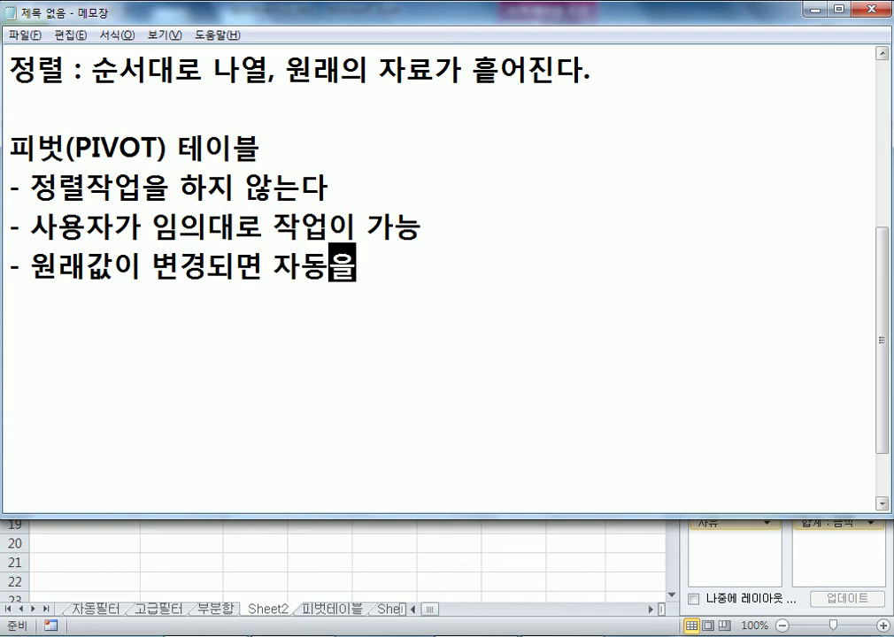
type("반여이")
key("BackSpace")
key("BackSpace")
key("BackSpace")
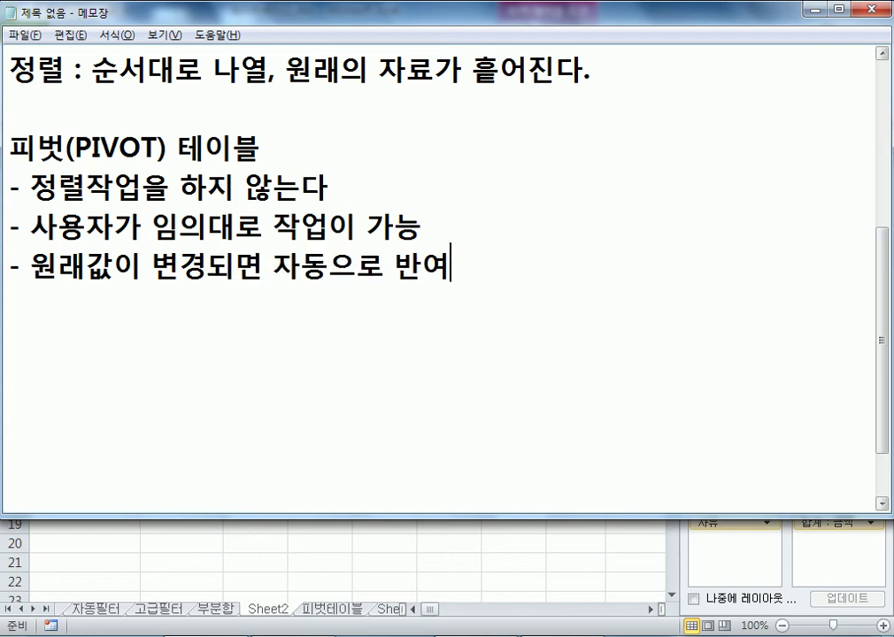
type("영")
key("BackSpace")
key("BackSpace")
key("BackSpace")
key("BackSpace")
type("곶ㅣㅁ")
key("BackSpace")
key("BackSpace")
type("ㅓ")
key("BackSpace")
type("ㅕ지지 않는ㄷ")
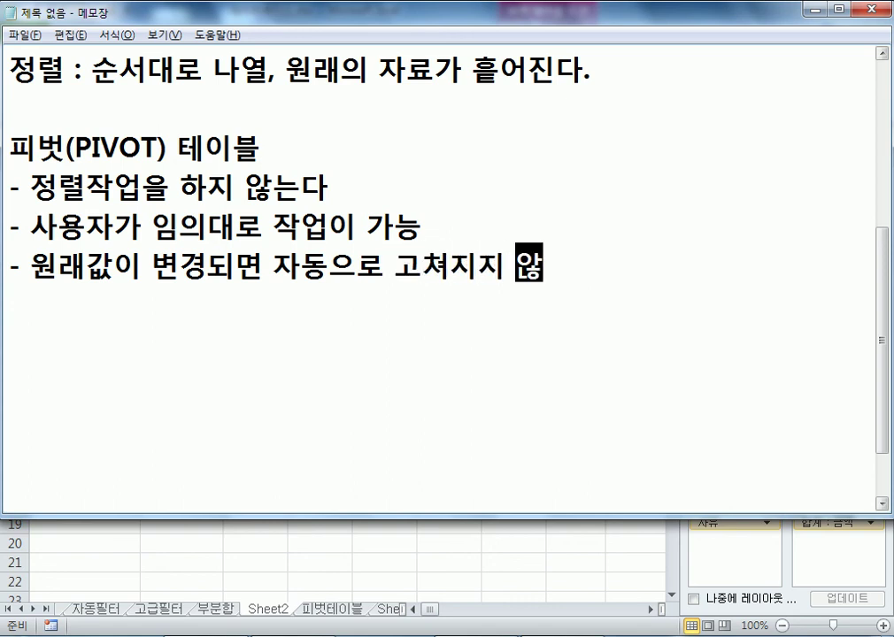
type("ㅏ.")
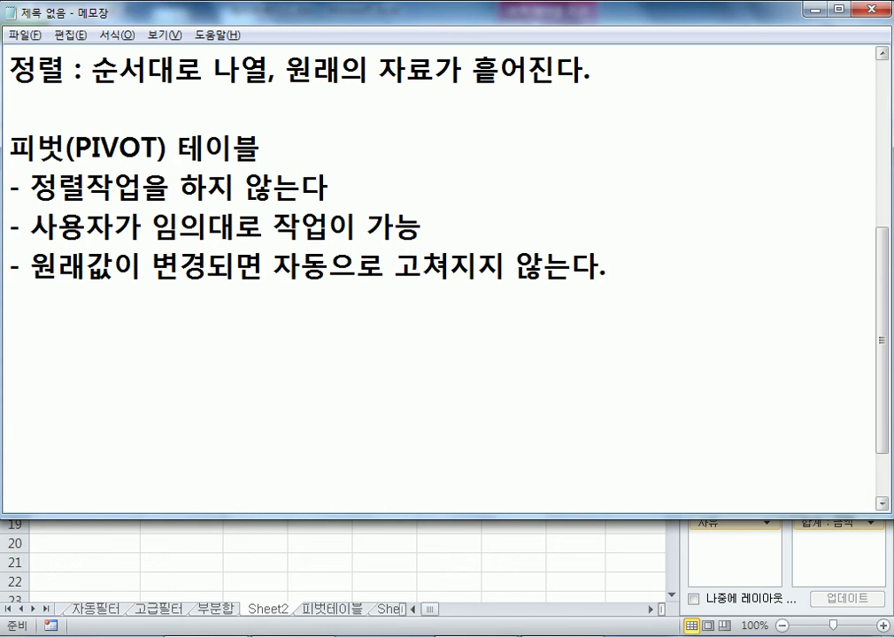
Add the indented line "(새로 고침)을 클릭해야 내용이 변경된다." below the third note.
key("Return")
type("(새")
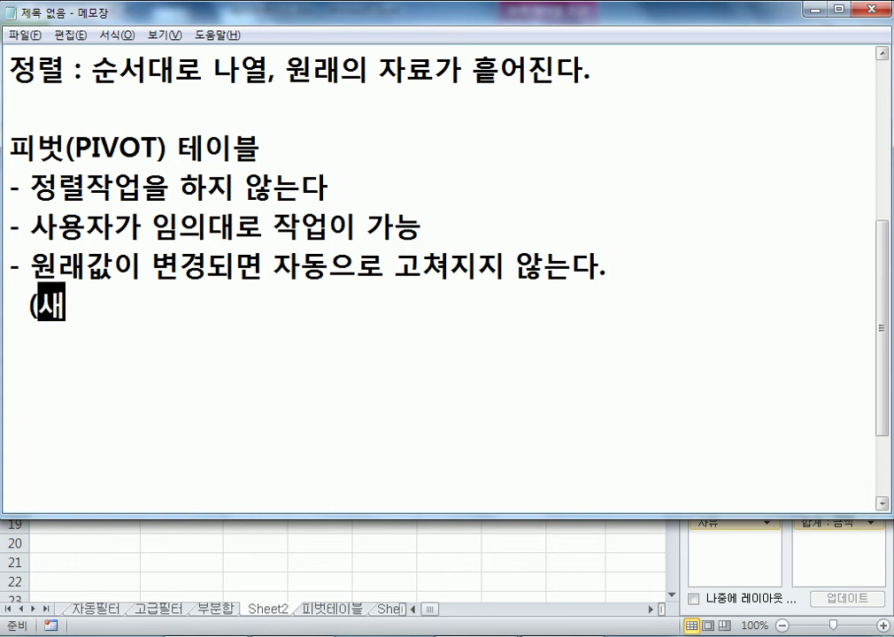
type("로 고침")
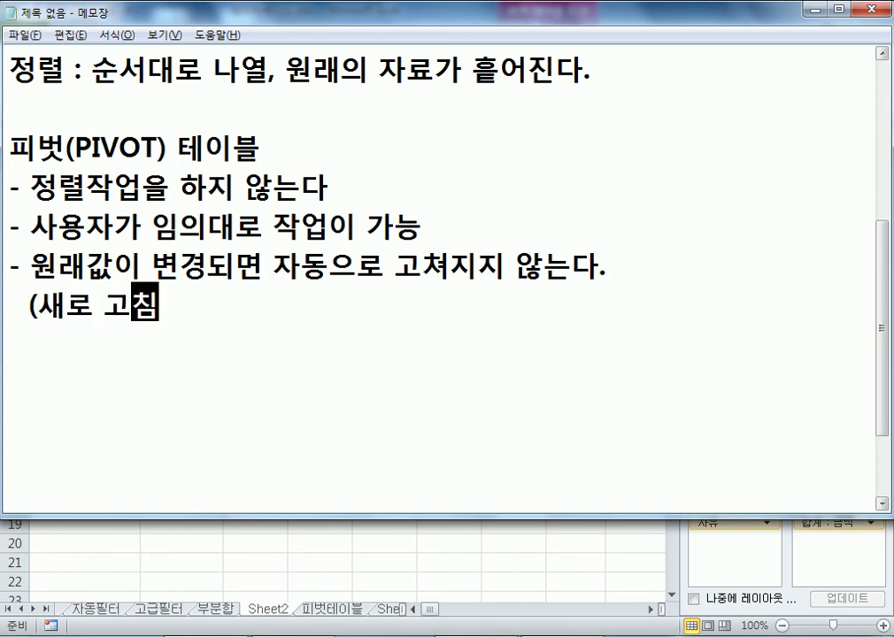
type(")을 클릭")
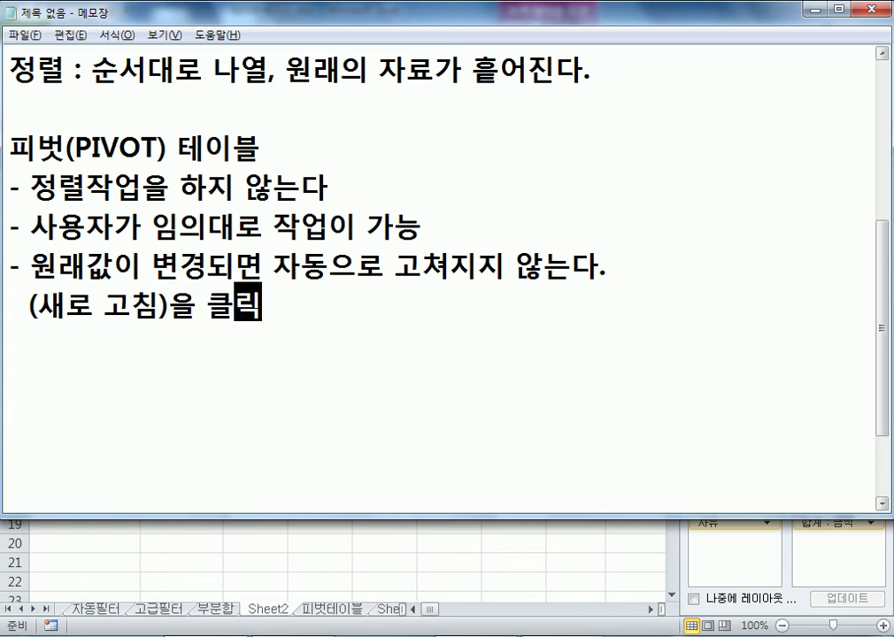
type("ㅎㅐ야 ")
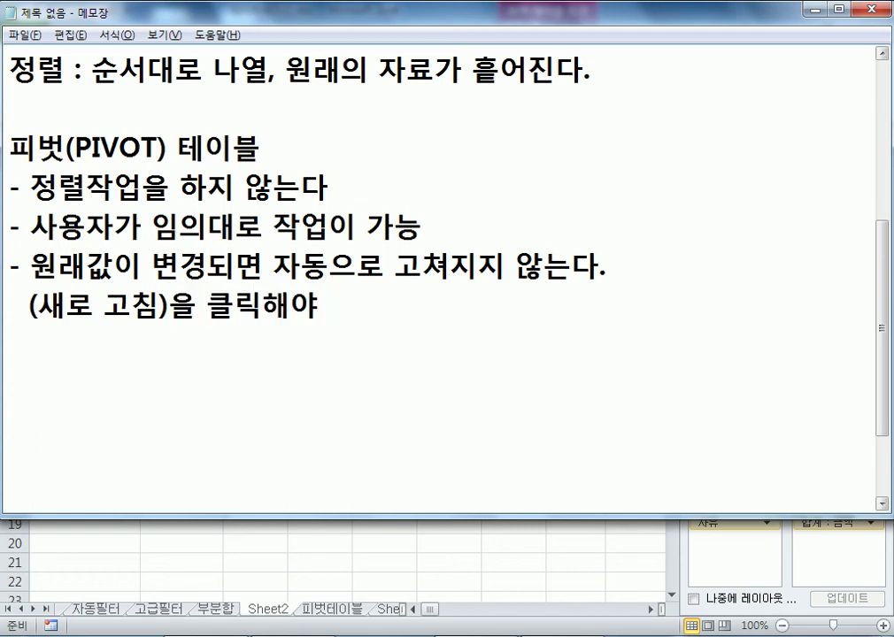
type("내용이 변겨")
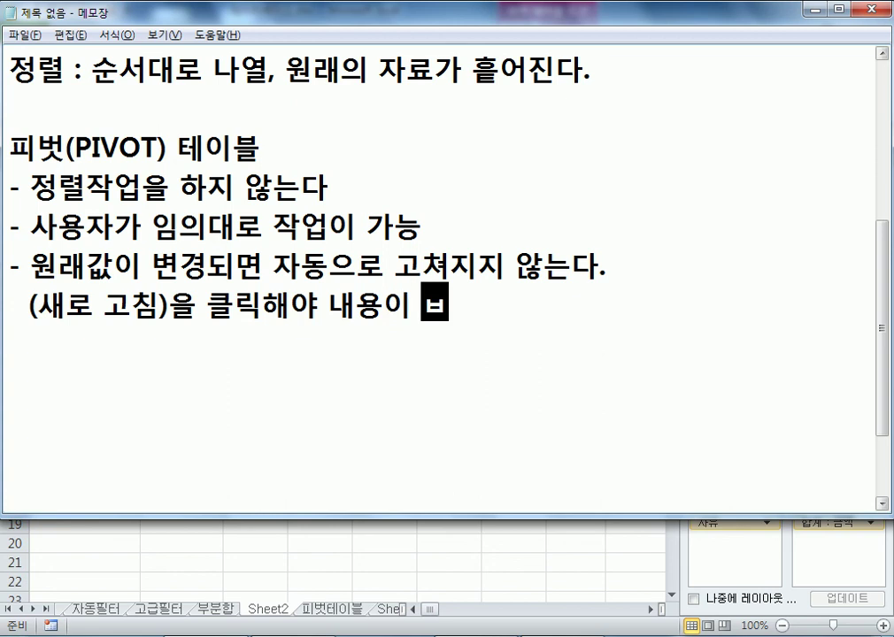
type("ㅇ된다.")
key("Return")
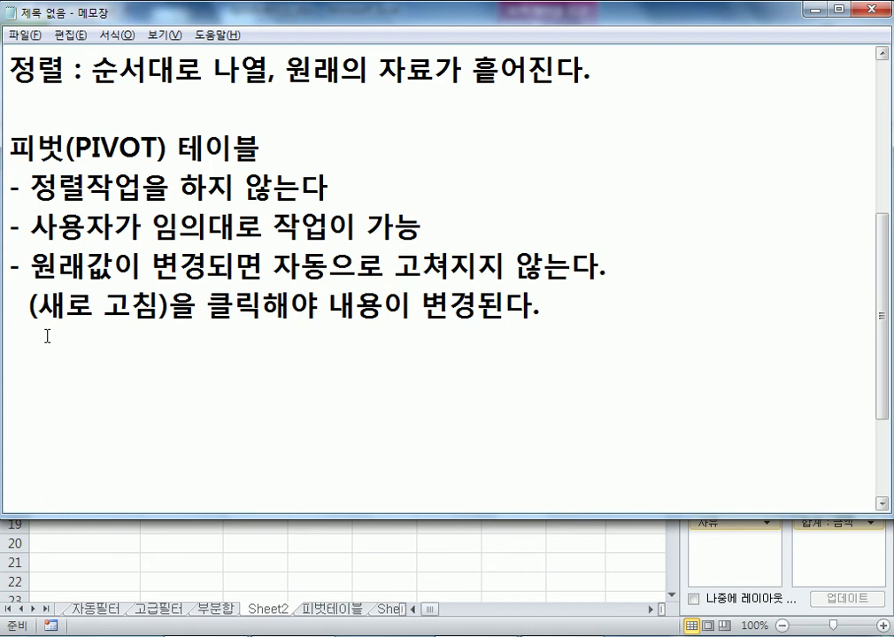
Switch to Excel, undock the pivot field list, and place 반품장소 in the row labels and 사유 in the column labels.
key("alt+Tab")
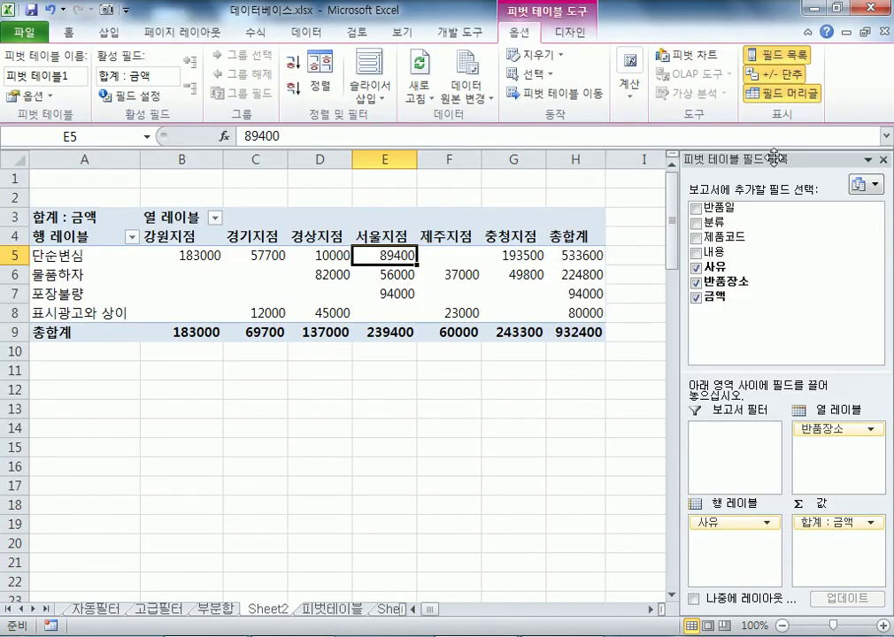
left_click_drag(775, 158, 563, 75)
left_click_drag(682, 288, 569, 381)
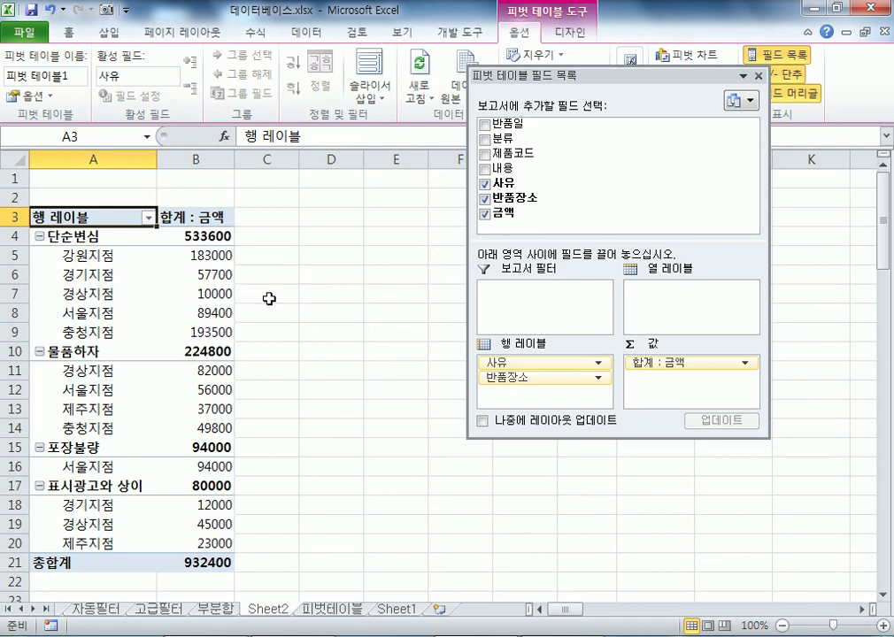
left_click_drag(539, 366, 680, 304)
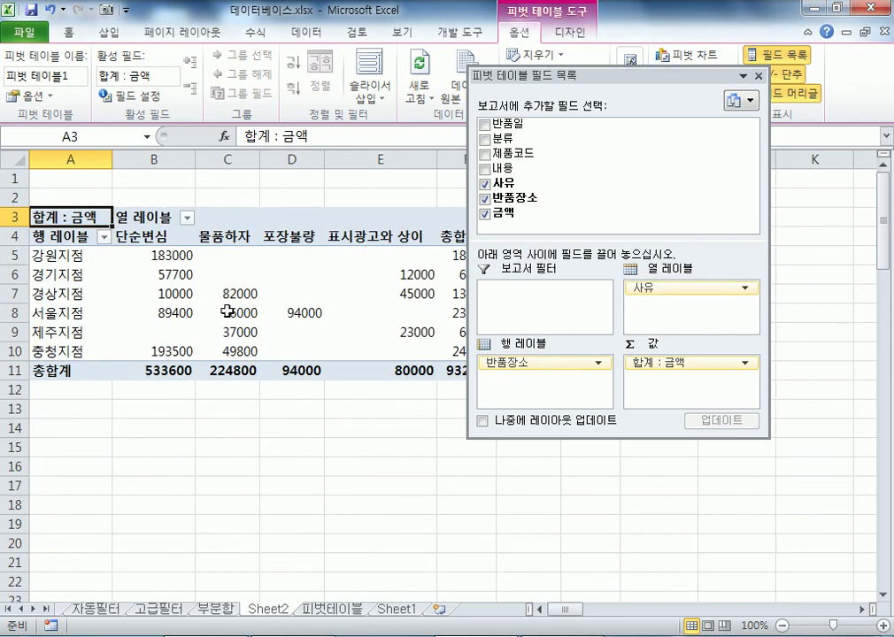
Compare the rearranged pivot table on Sheet2 with the 금액, 반품장소 and 내용 source data on the 피벗테이블 sheet.
mouse_move(168, 297)
left_click(329, 610)
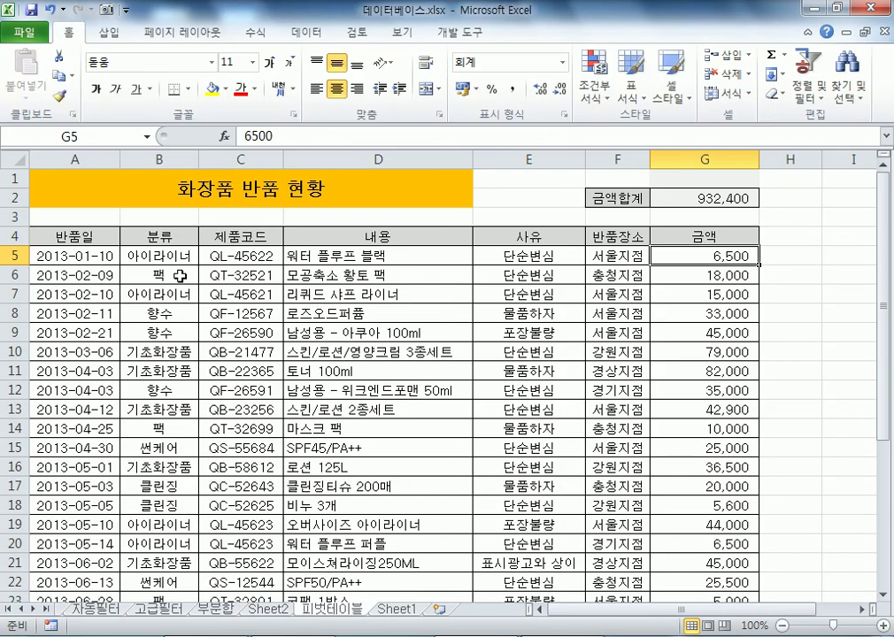
left_click(267, 609)
left_click(156, 256)
mouse_move(319, 291)
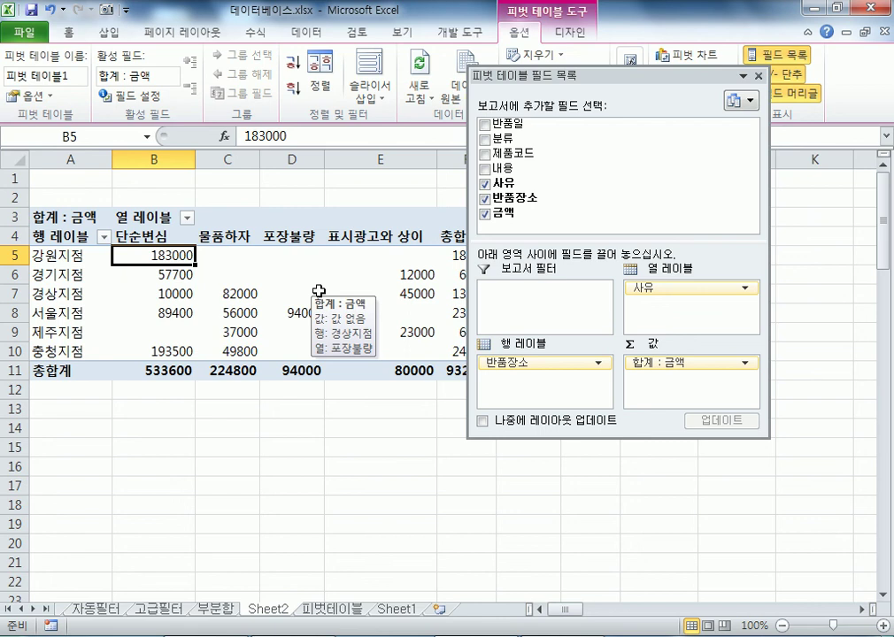
left_click(334, 610)
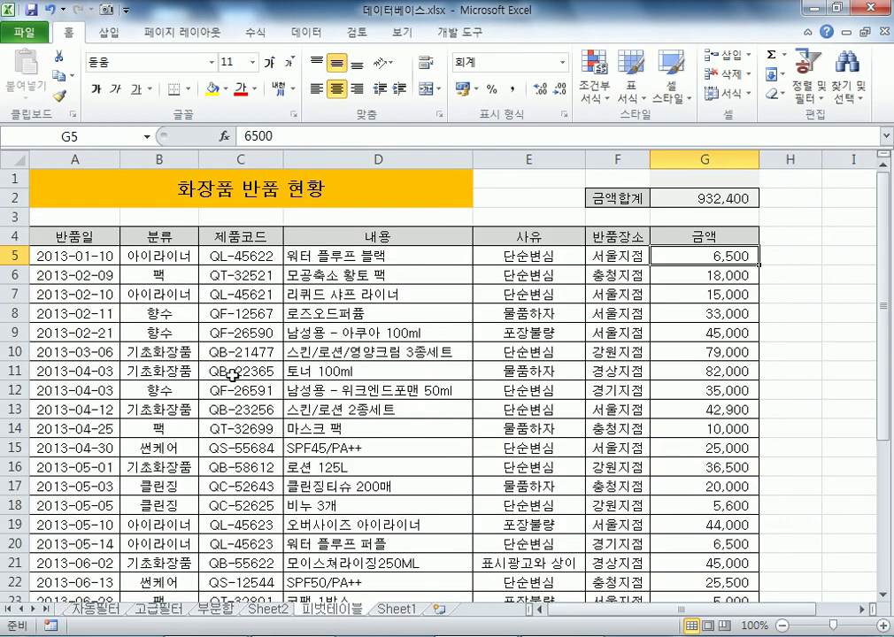
left_click_drag(693, 255, 695, 467)
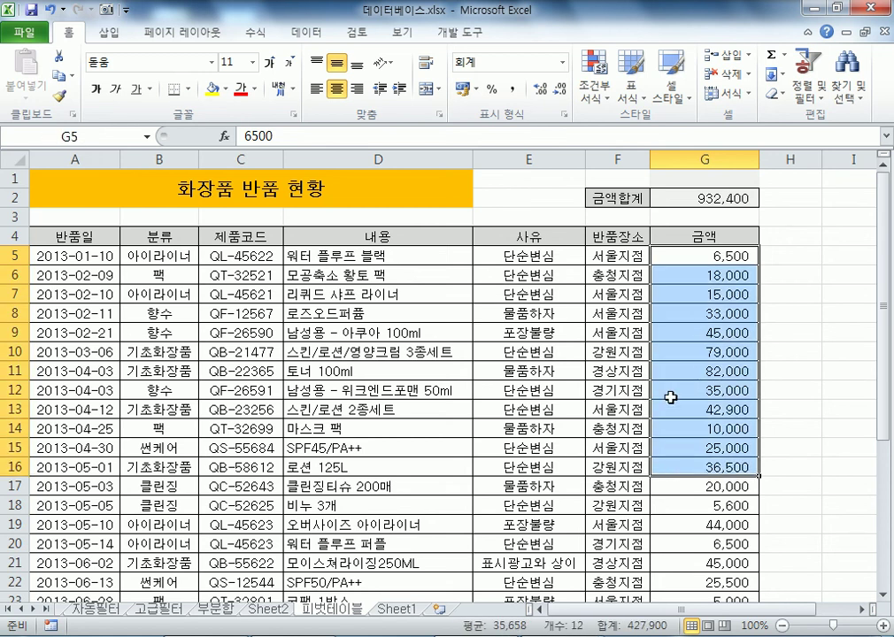
left_click(620, 350)
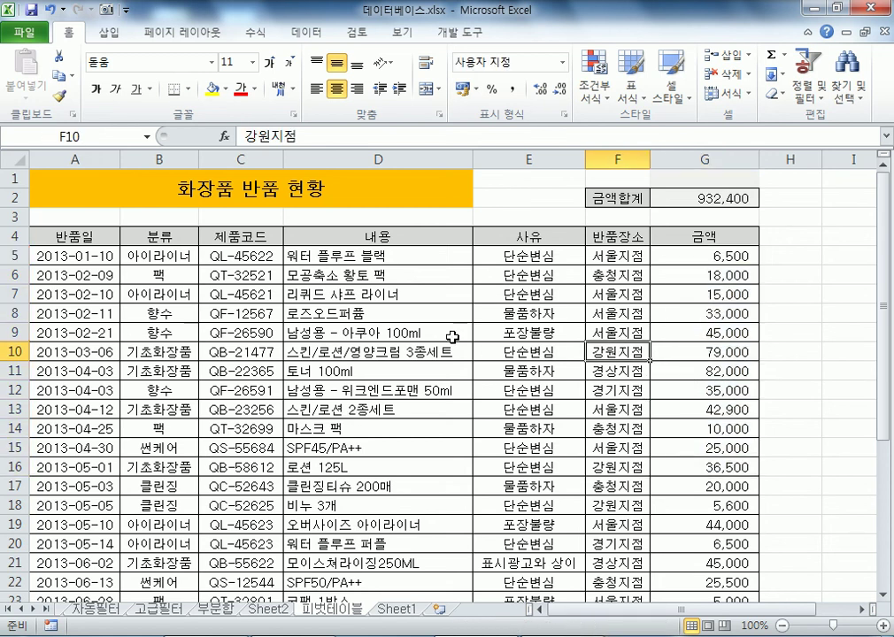
left_click(430, 315)
key("ctrl+Page_Up")
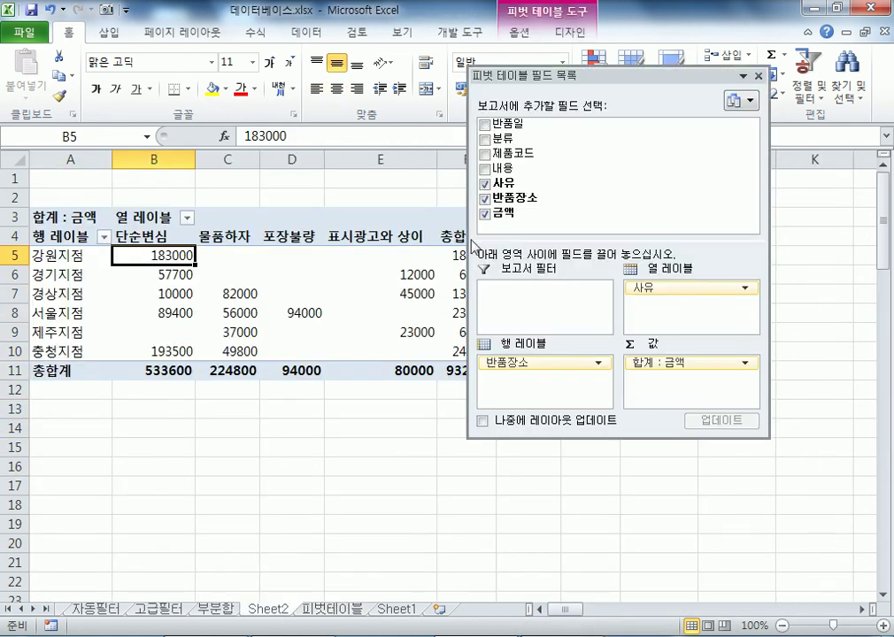
Move the floating field list clear of the pivot table and bring up the pivot table options.
left_click_drag(588, 80, 665, 175)
left_click(522, 33)
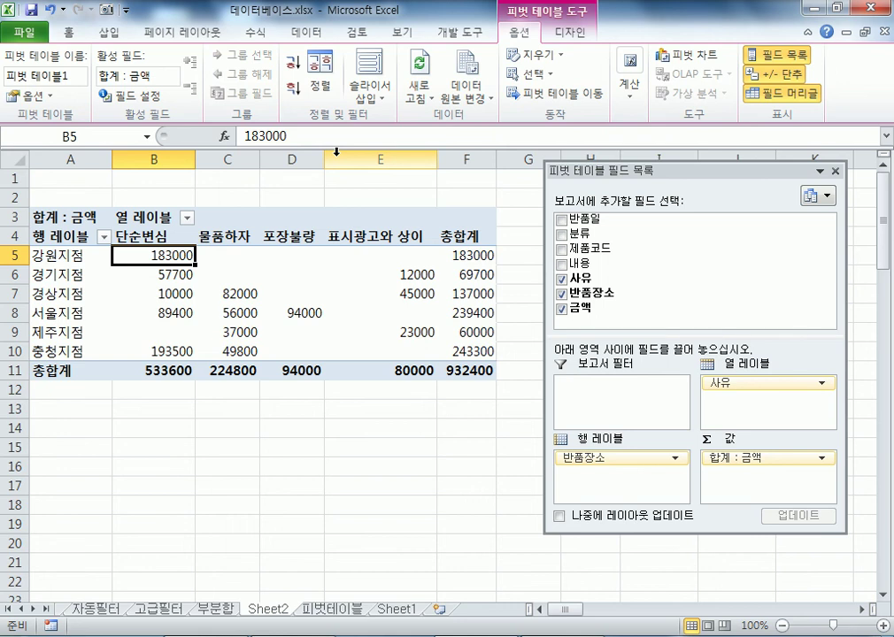
left_click_drag(608, 170, 566, 44)
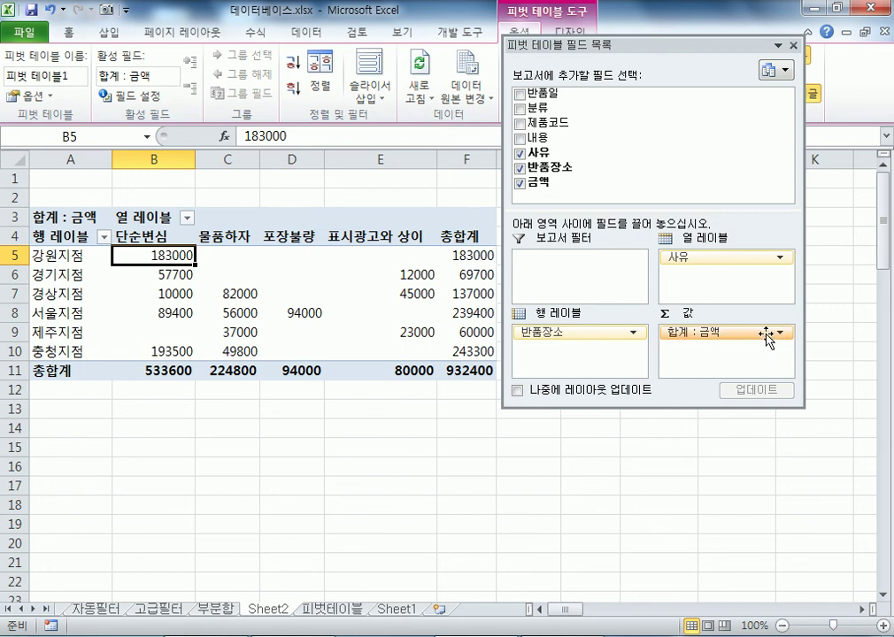
Open the value field settings for 금액 in the pivot table and summarise it by 평균.
left_click(721, 335)
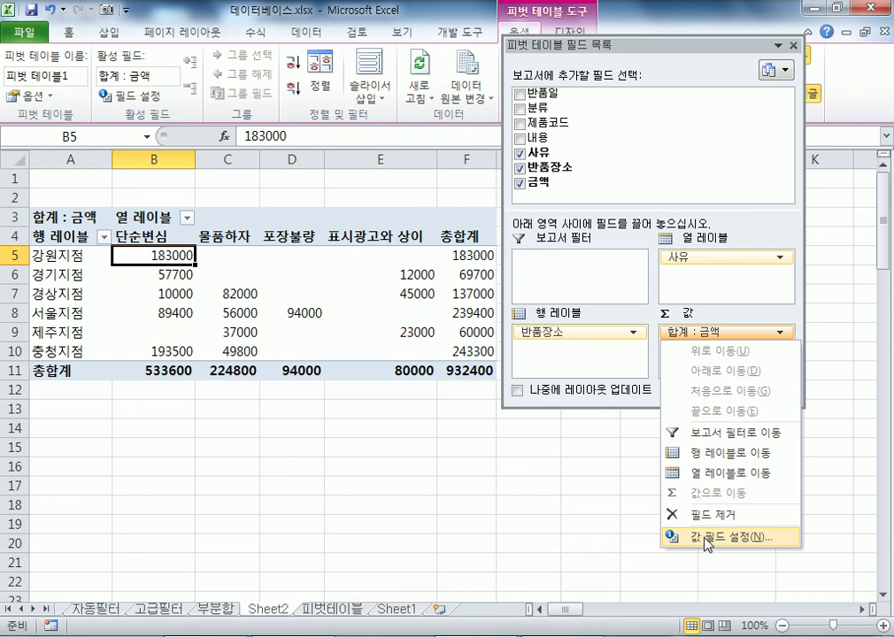
left_click(679, 335)
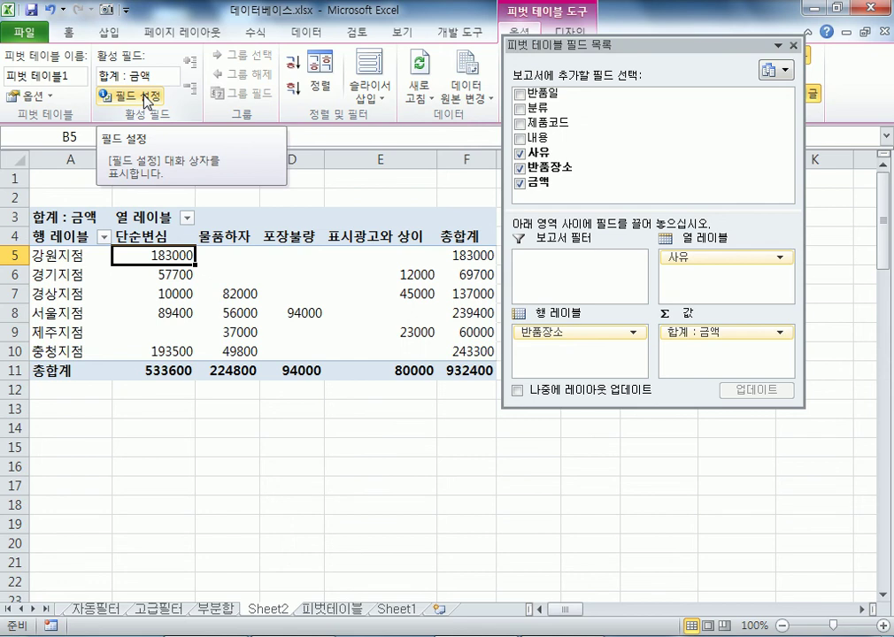
left_click(726, 333)
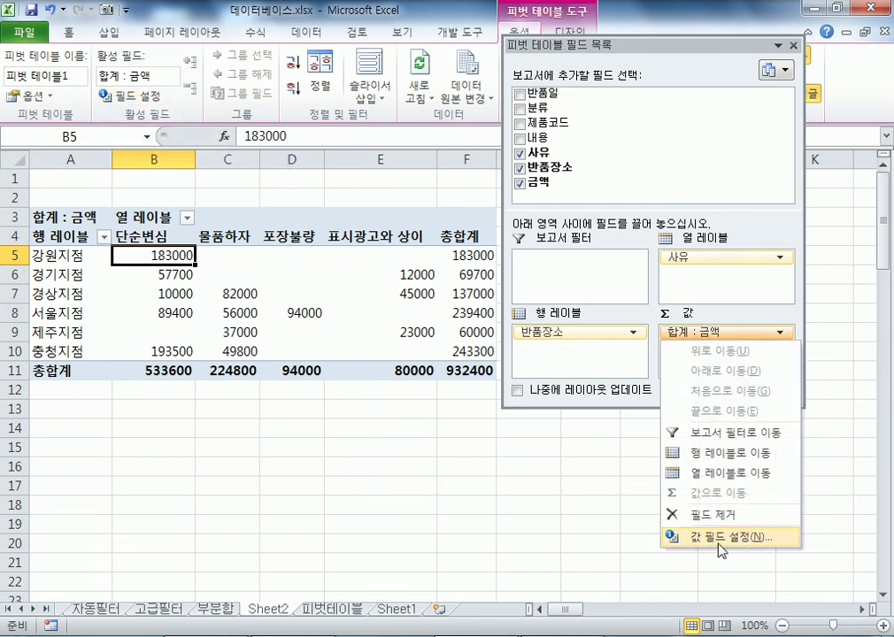
left_click(700, 536)
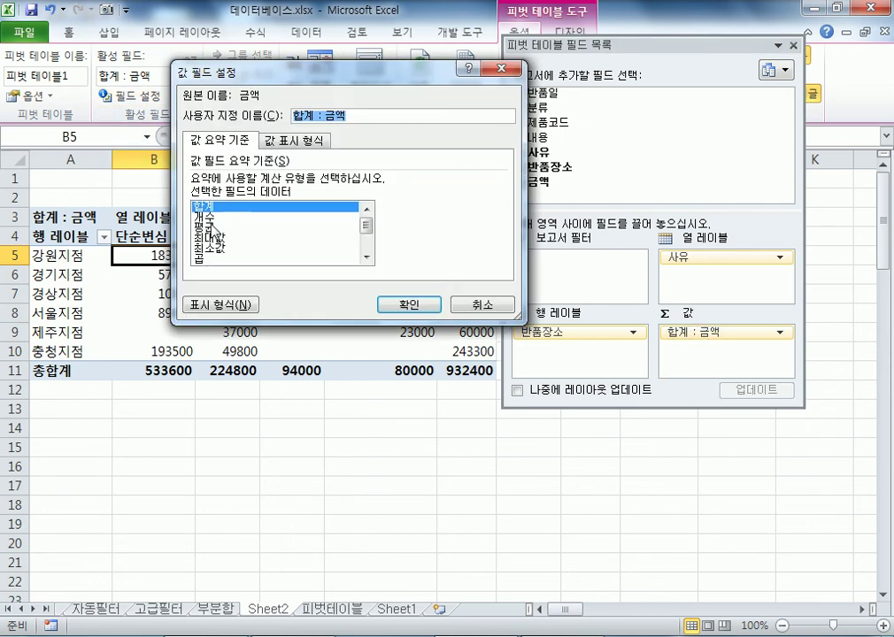
left_click(209, 228)
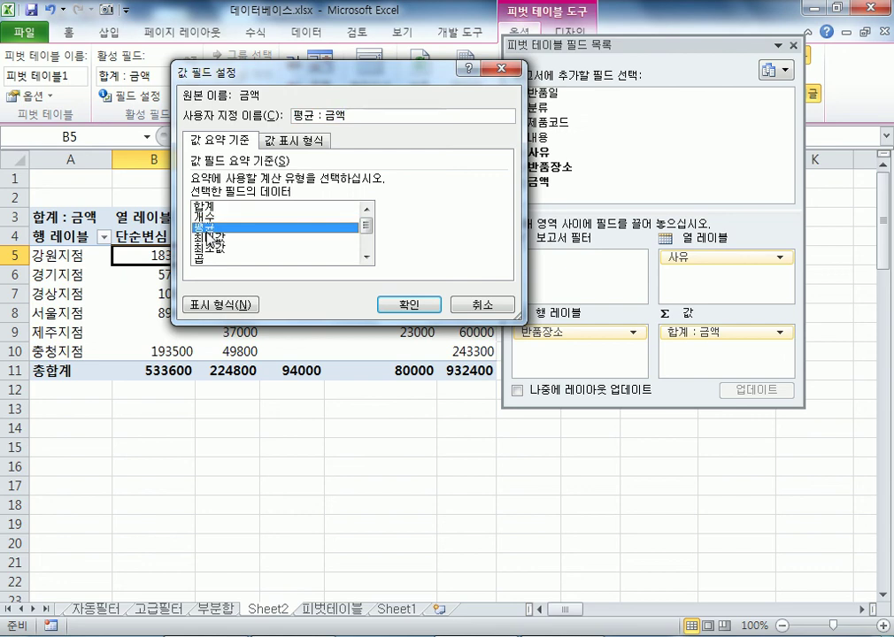
left_click(210, 217)
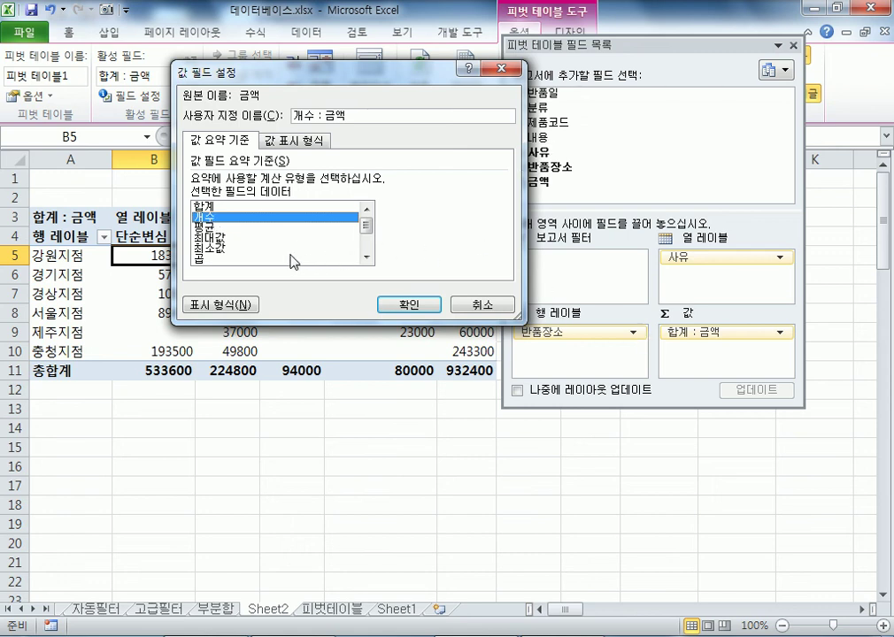
left_click(213, 228)
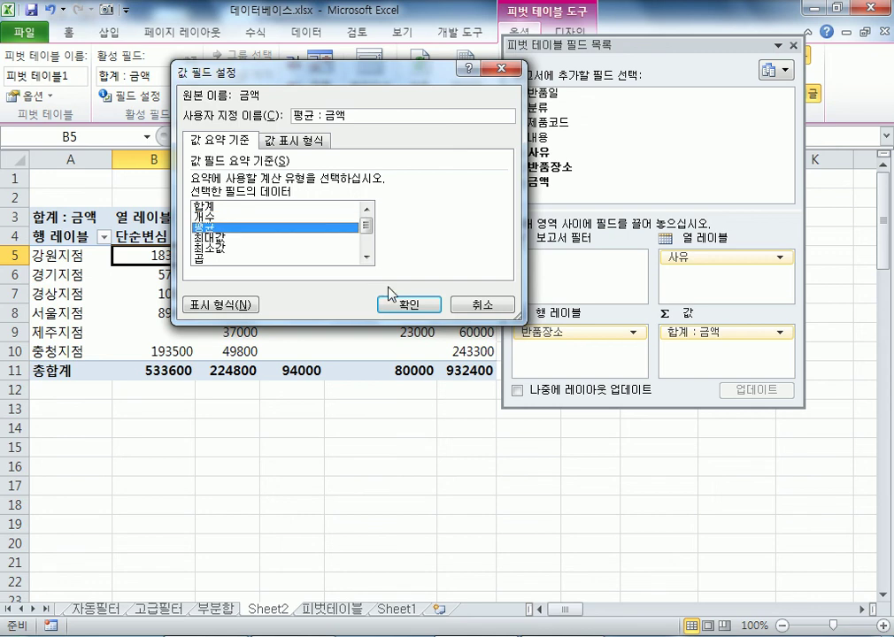
left_click(406, 306)
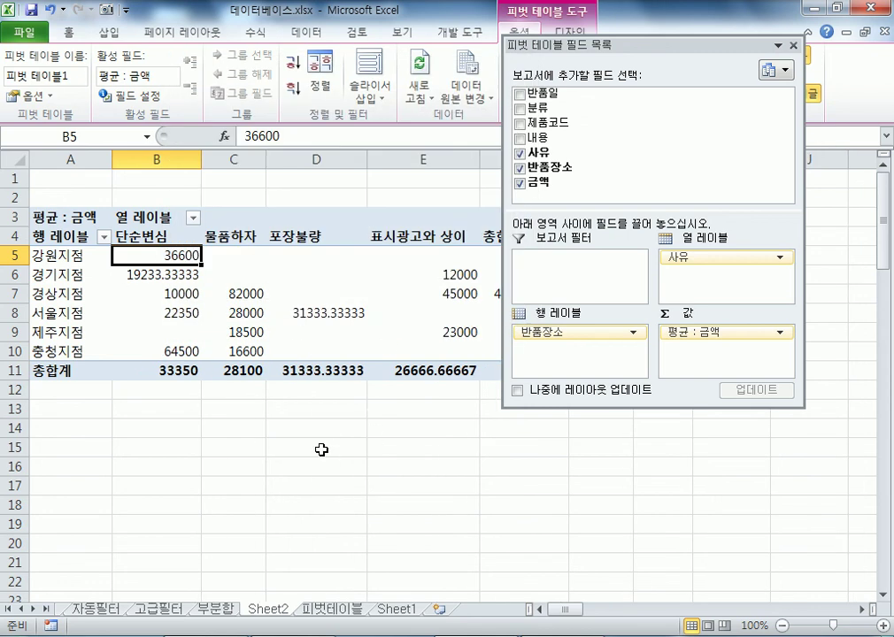
Change the calculation type of the 금액 value field to 최대값.
left_click(705, 335)
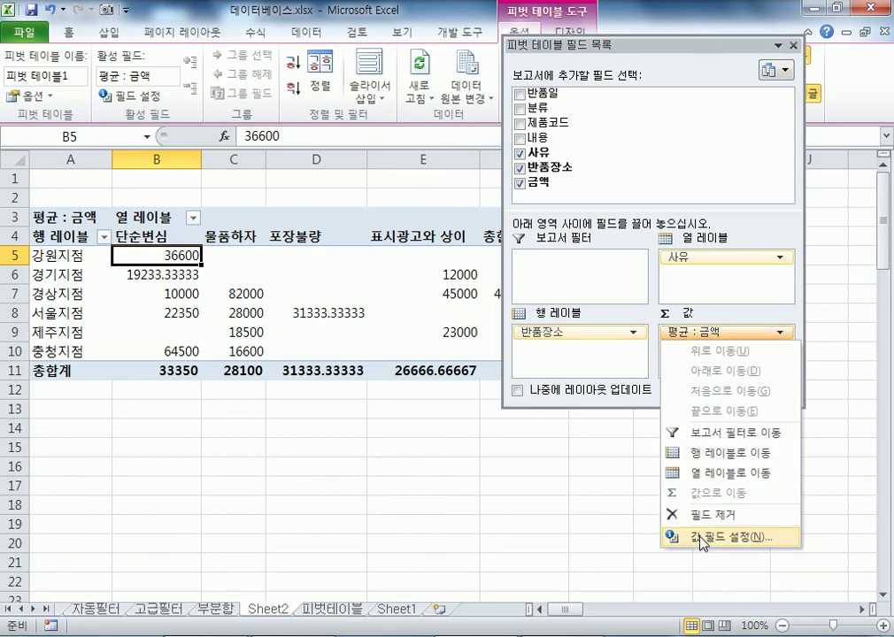
left_click(702, 538)
left_click(292, 238)
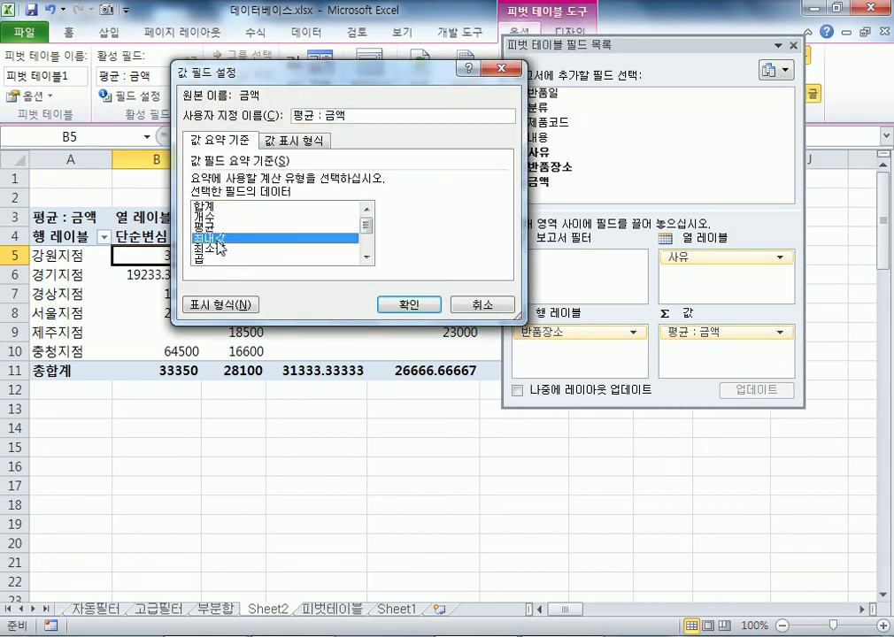
left_click(398, 305)
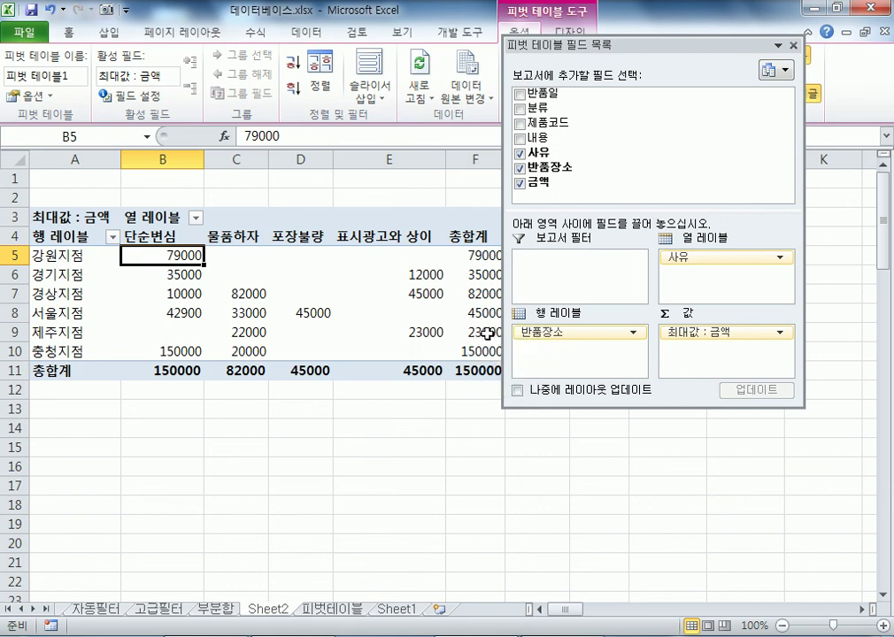
Set the summary calculation of the 금액 value field to 합계.
left_click(148, 102)
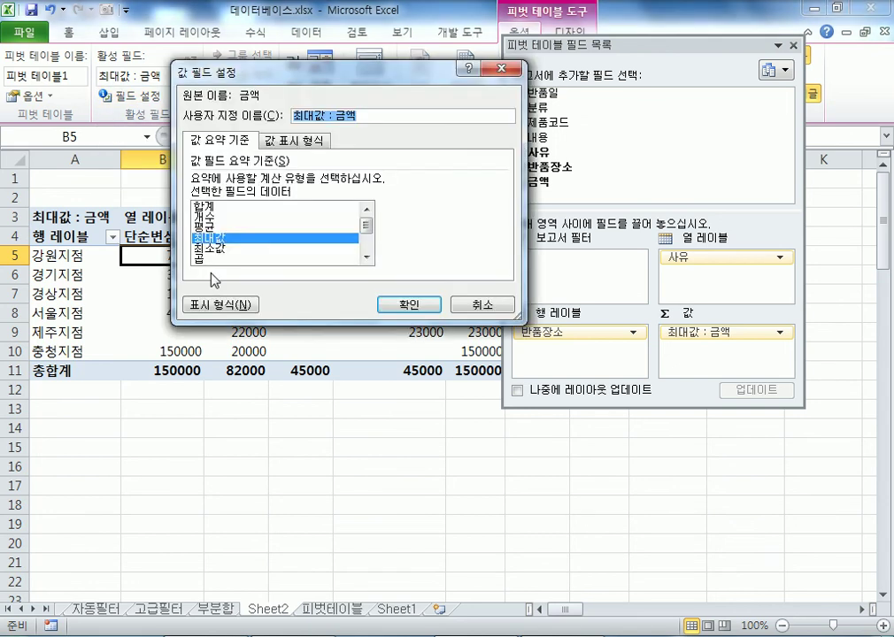
left_click(223, 207)
left_click(407, 305)
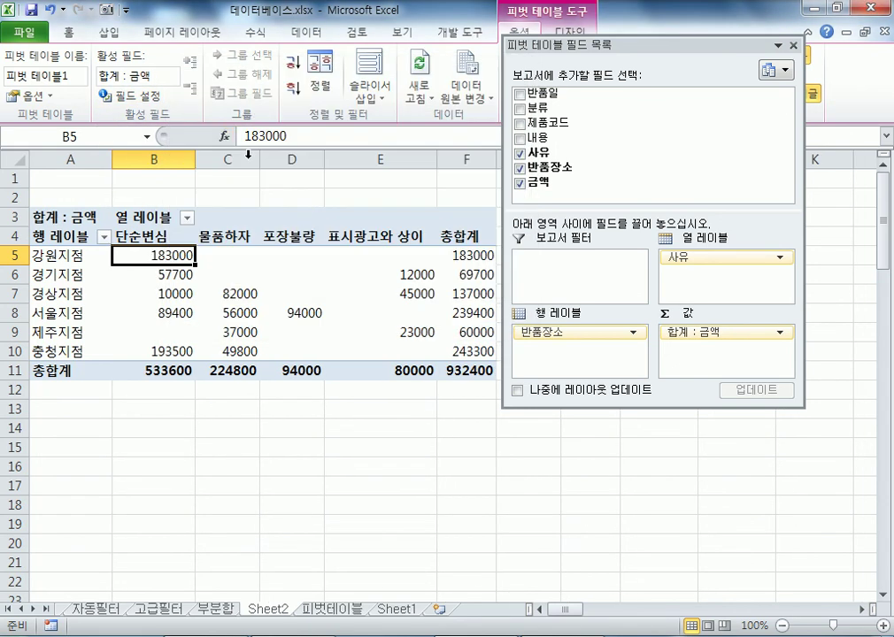
Switch the 금액 value field's summary function to 평균 in its value field settings.
left_click(691, 333)
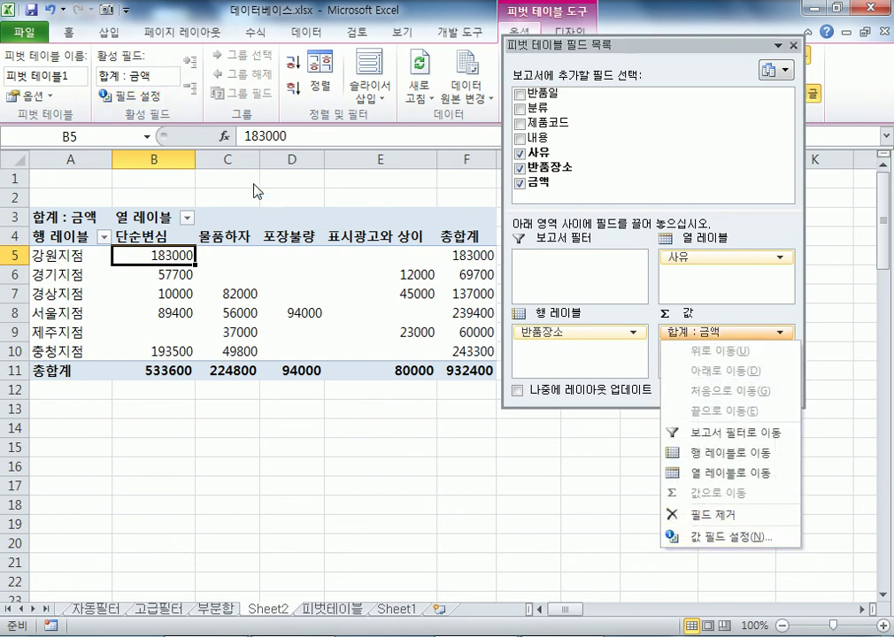
left_click(162, 107)
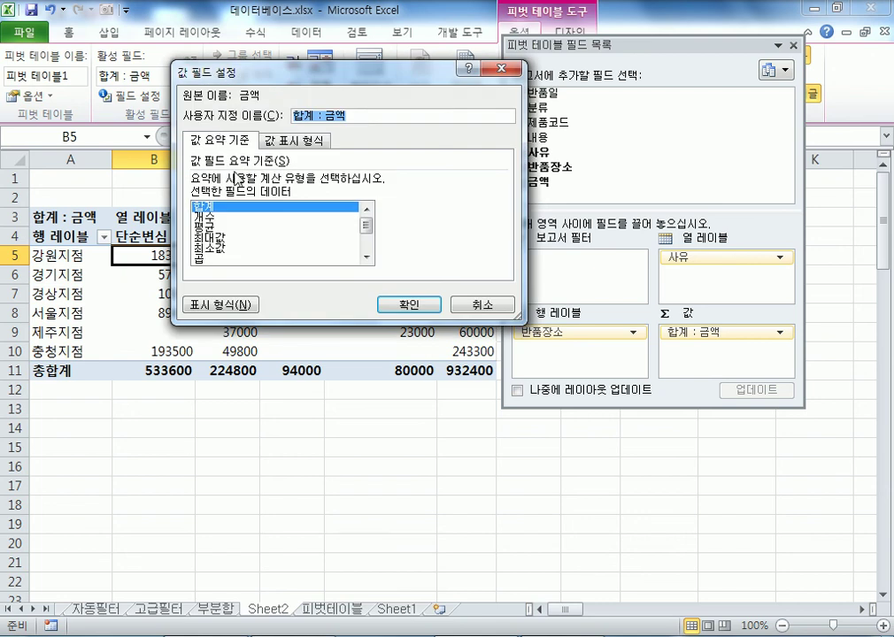
left_click(209, 228)
left_click(390, 303)
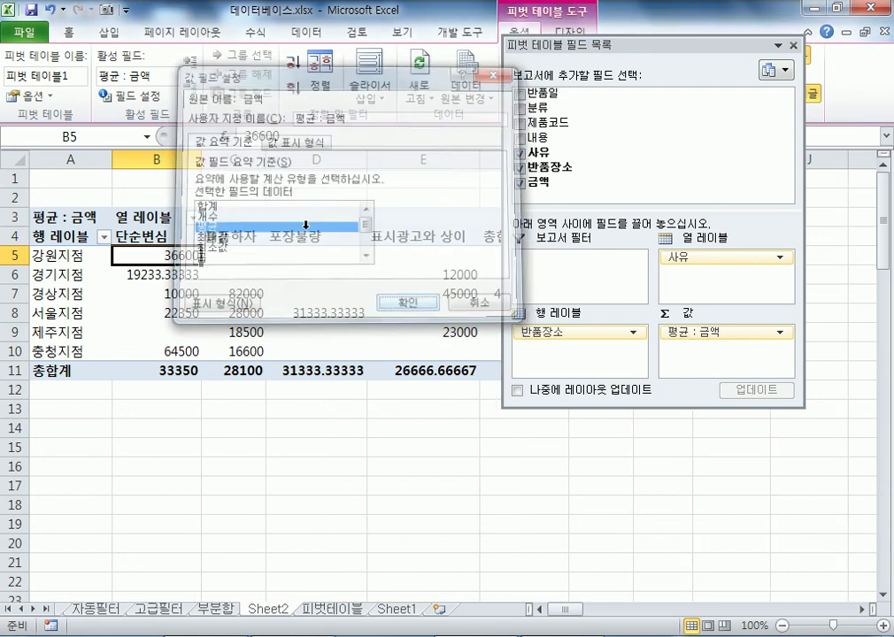
Summarise the 금액 value field by 개수 so the pivot table counts the returns.
left_click(151, 98)
left_click(209, 217)
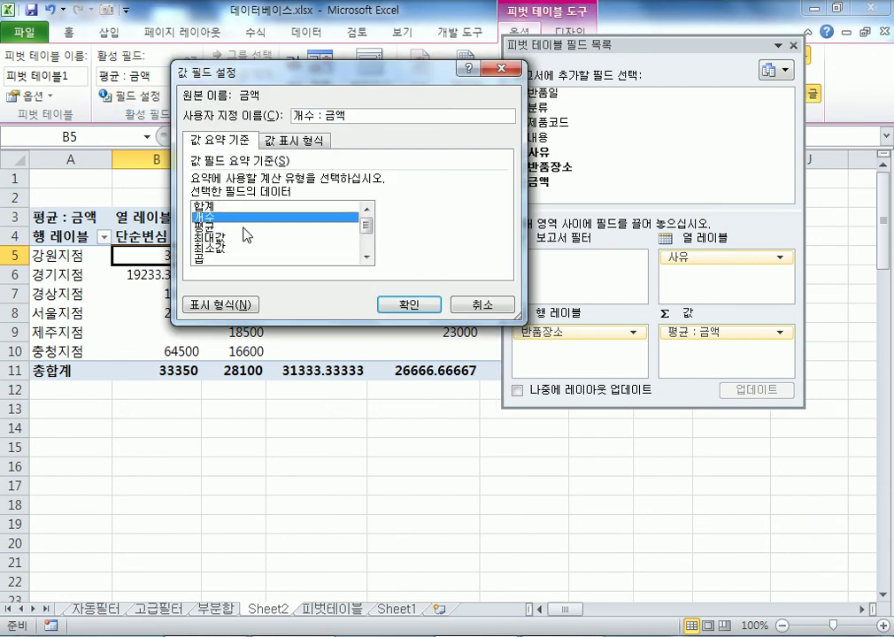
left_click(391, 304)
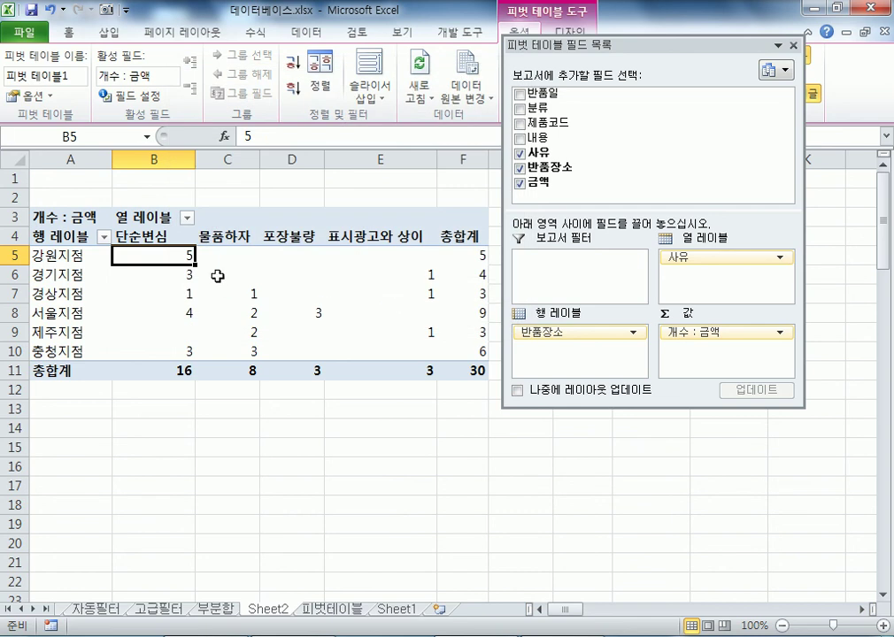
Extract the source records behind the 경기지점 단순변심 value onto a new sheet and return to the Sheet2 pivot table.
mouse_move(217, 277)
mouse_move(167, 255)
double_click(163, 282)
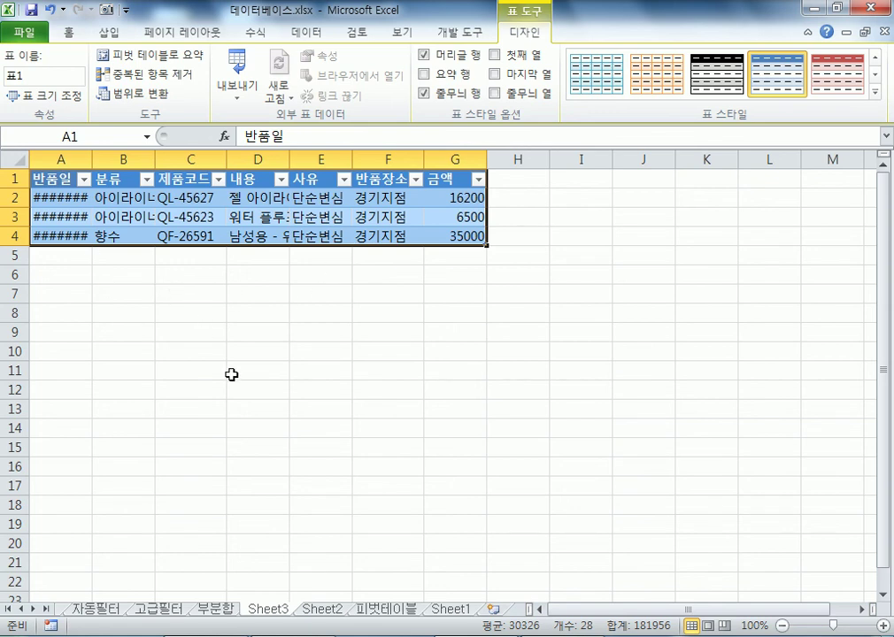
left_click(323, 610)
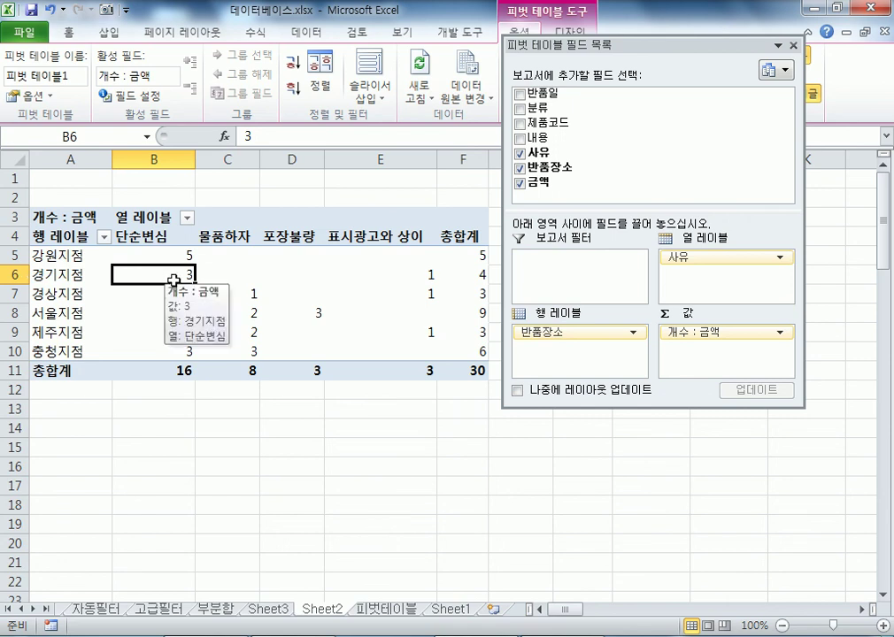
Fit the 반품일, 분류 and 내용 columns on Sheet3 to their contents.
left_click(267, 609)
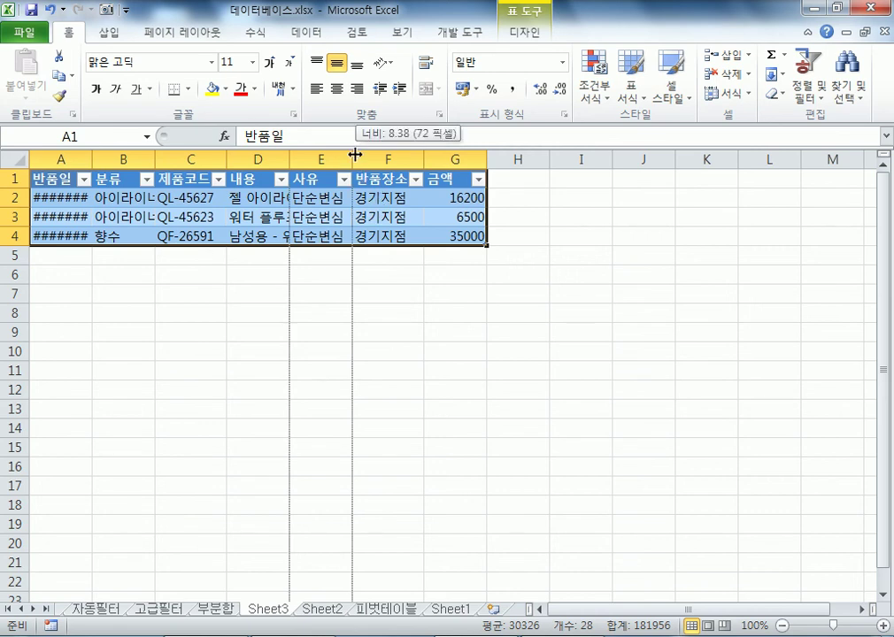
left_click(424, 159)
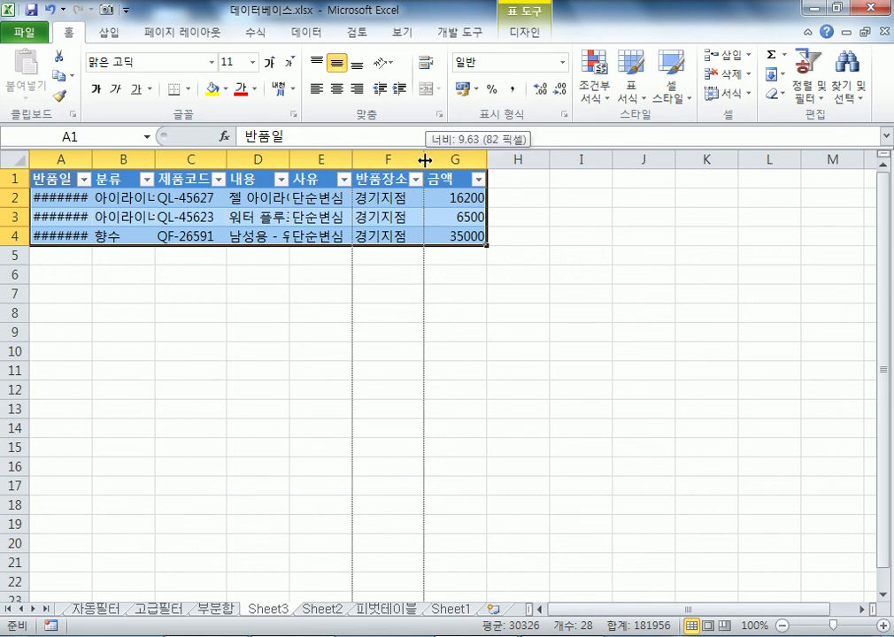
double_click(92, 160)
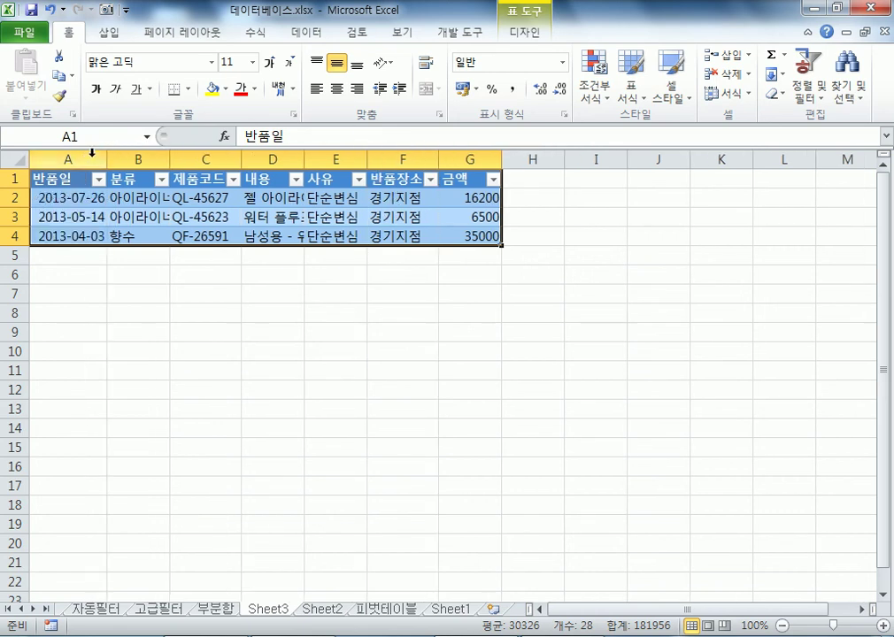
double_click(171, 159)
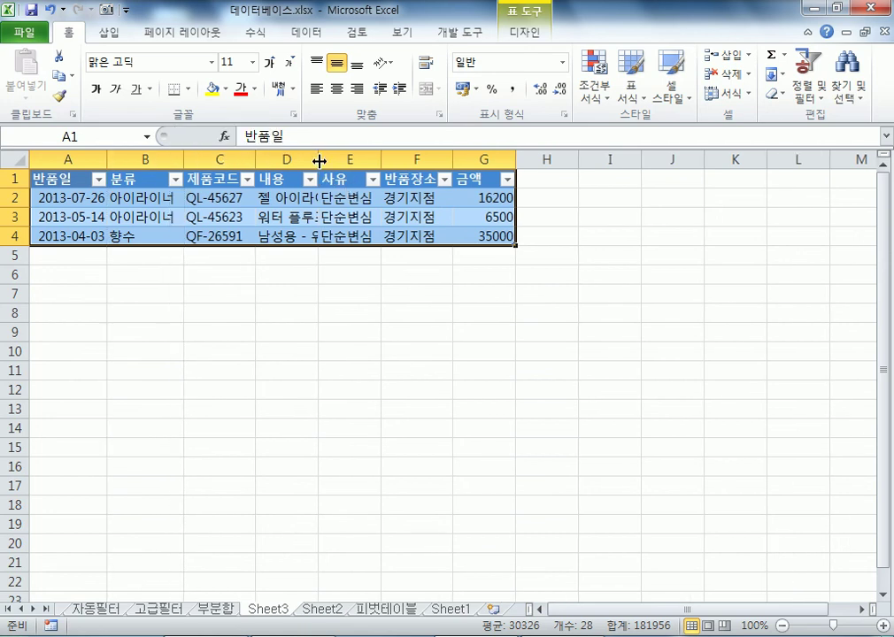
double_click(319, 162)
left_click_drag(461, 197, 509, 224)
left_click(493, 223)
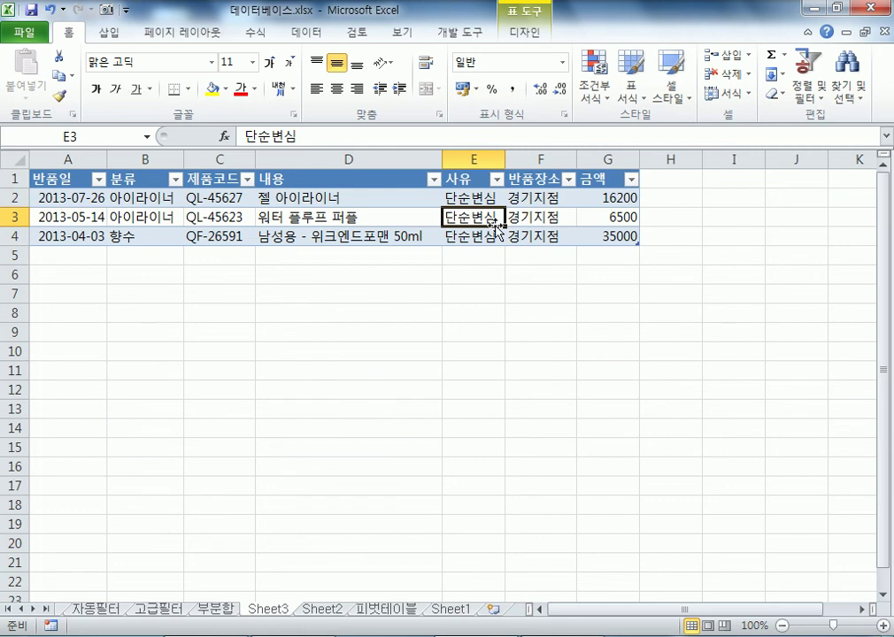
From the Sheet2 pivot table, extract the records behind the 서울지점 물품하자 value onto a new sheet.
left_click(330, 608)
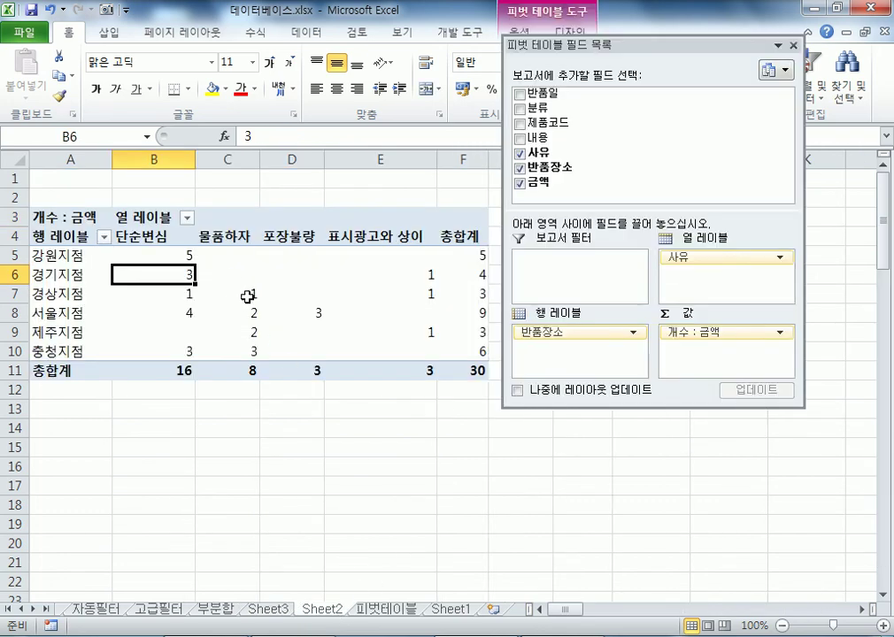
left_click(310, 312)
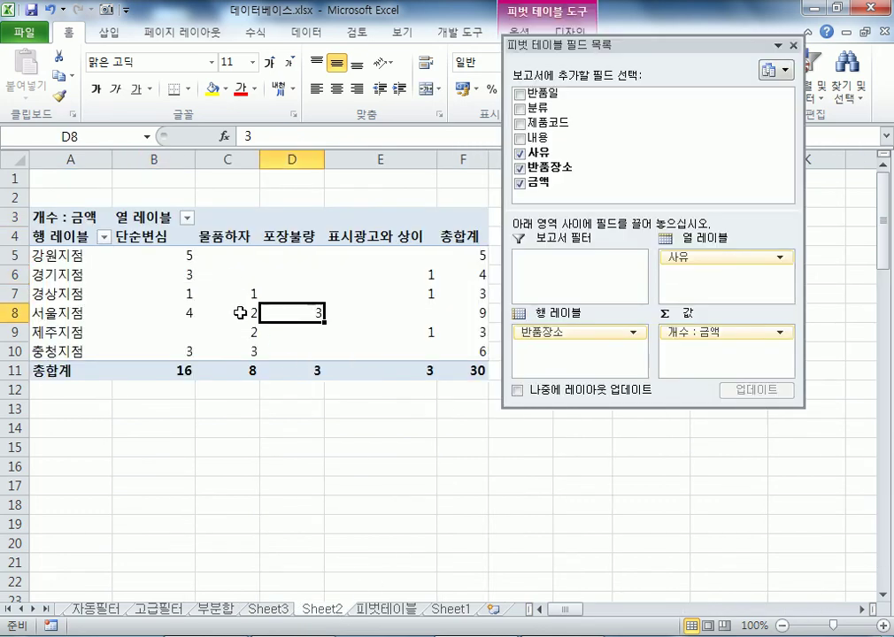
left_click(240, 312)
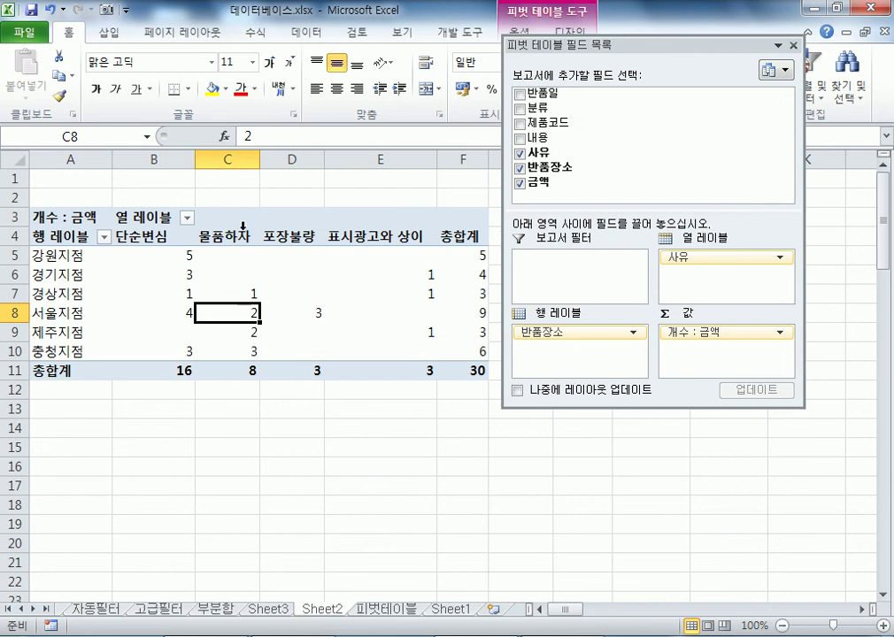
mouse_move(235, 313)
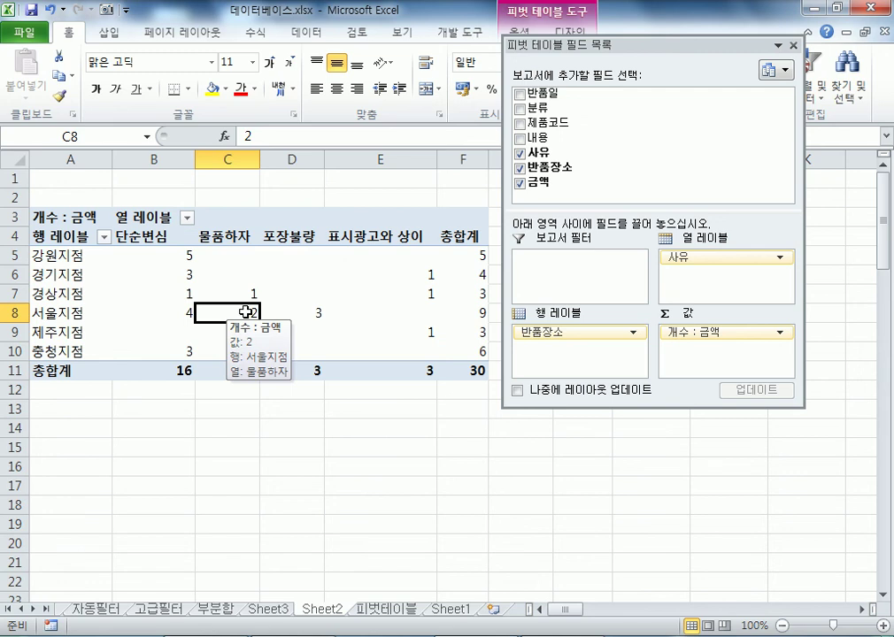
double_click(245, 311)
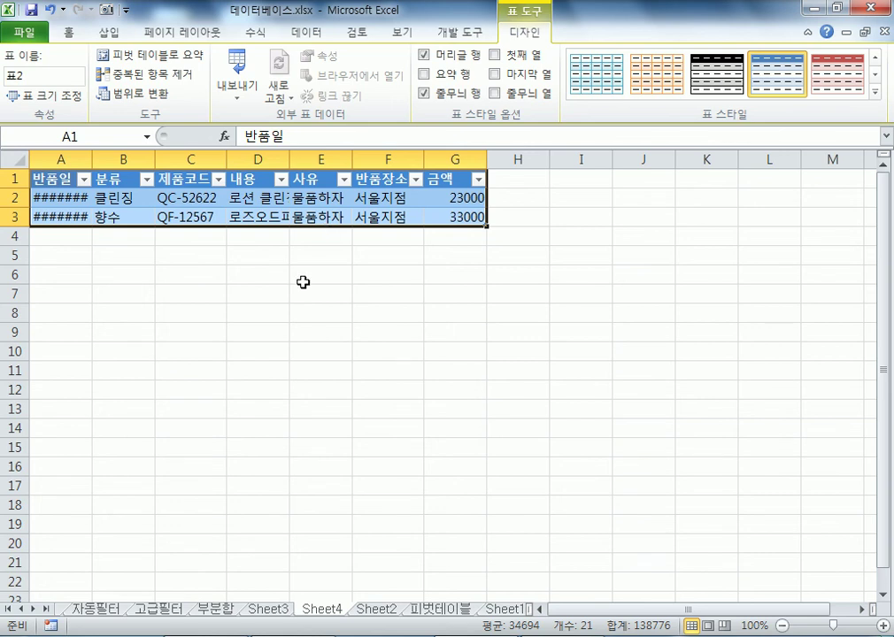
Go back to Sheet2 and extract the detail records of the 서울지점 단순변심 value onto a new sheet.
left_click(363, 610)
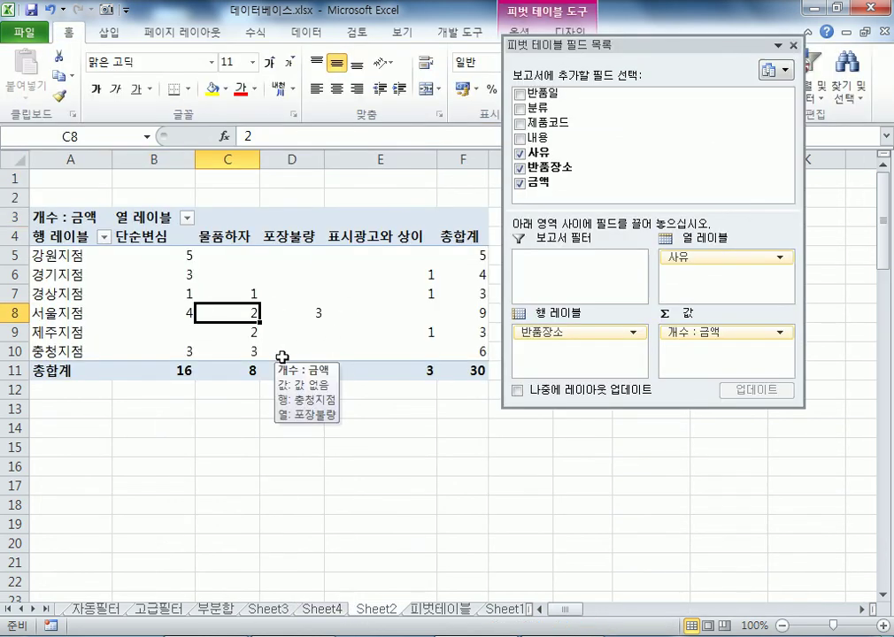
left_click(180, 314)
double_click(180, 313)
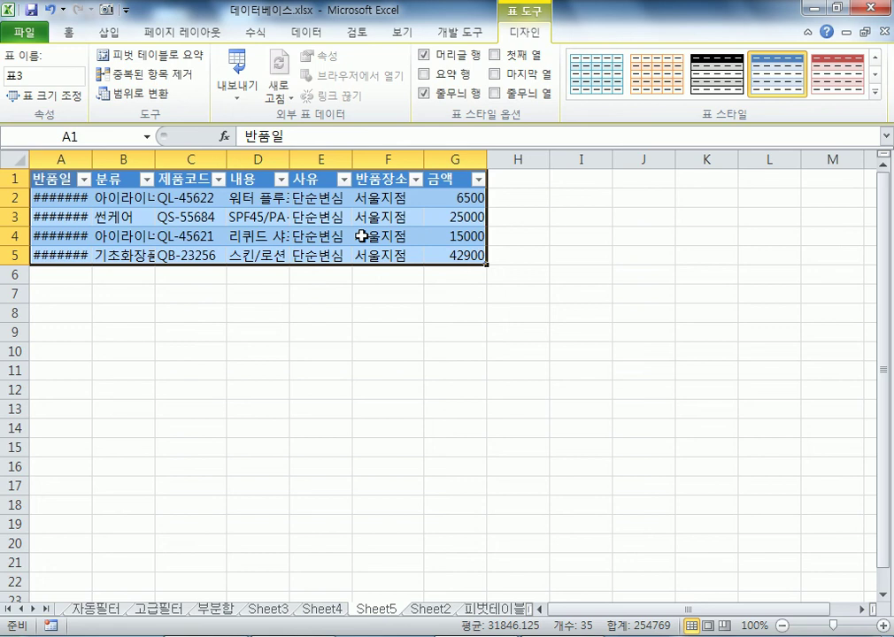
Return to Sheet2, dock the floating pivot table field list, and select the entire pivot table.
left_click(429, 609)
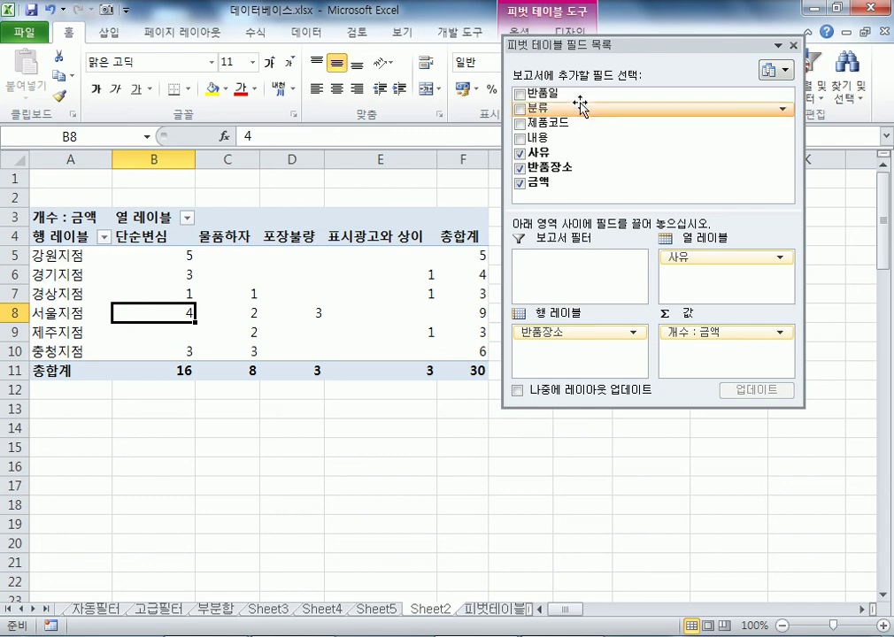
double_click(605, 46)
left_click(310, 292)
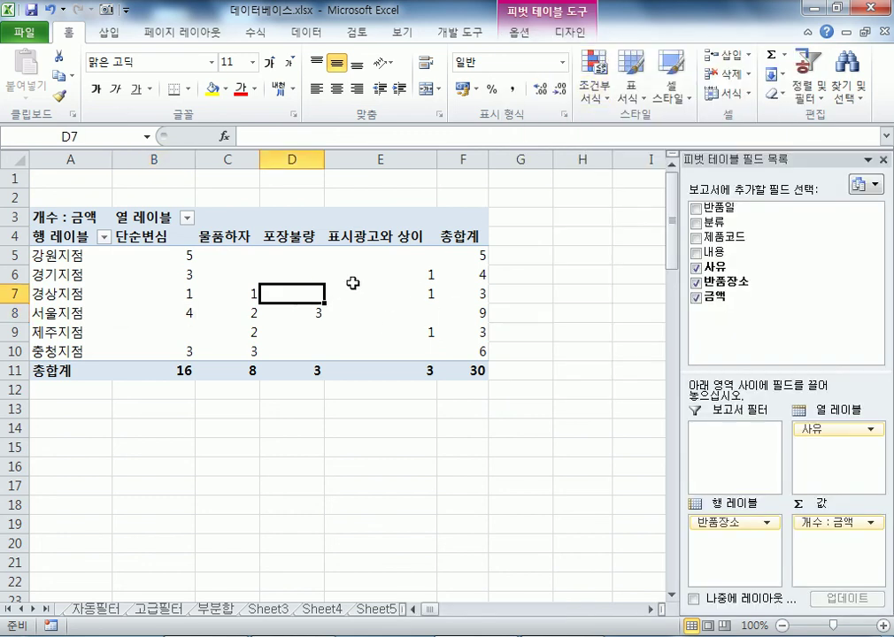
left_click(50, 216)
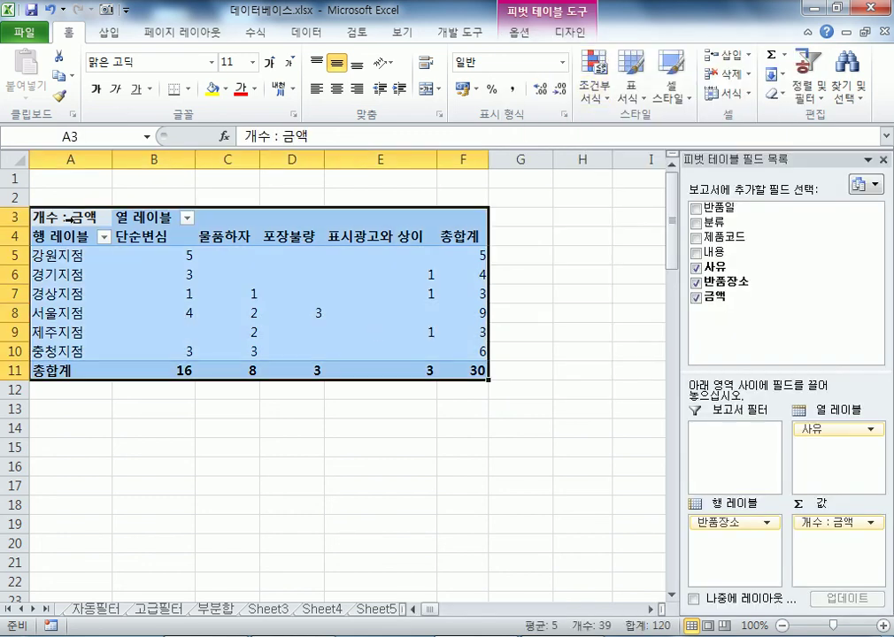
Apply the medium pivot style with a dark blue header to the Sheet2 pivot table.
left_click(285, 296)
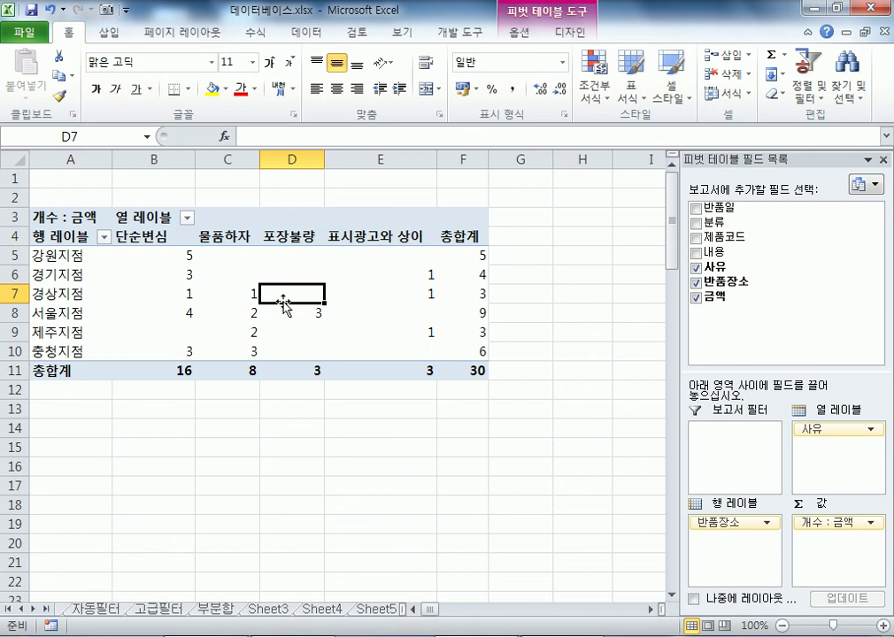
left_click(580, 34)
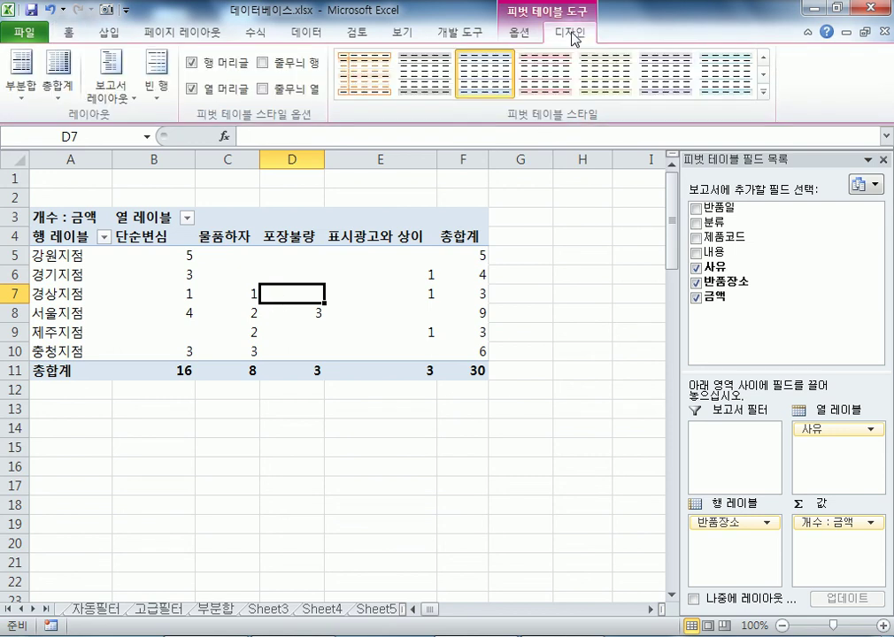
left_click(513, 35)
left_click(570, 32)
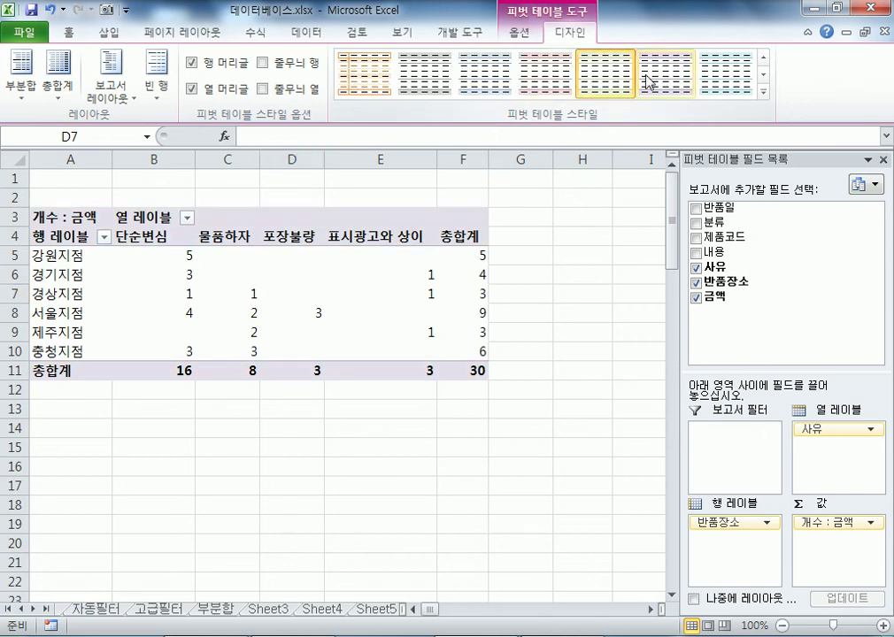
left_click(762, 91)
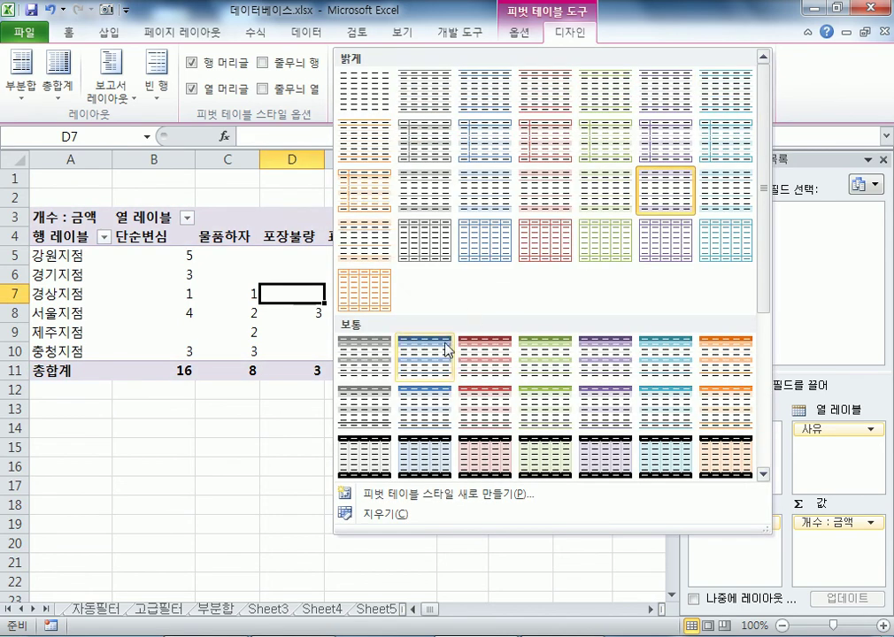
left_click(422, 349)
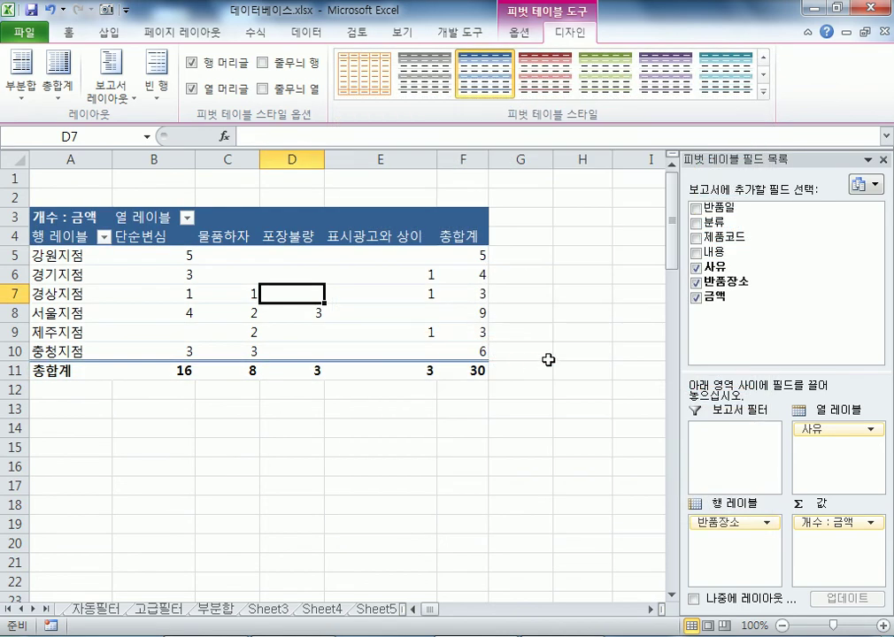
Change the pivot table to the medium style with a green header, followed by the gray-header version.
left_click(763, 93)
left_click(592, 340)
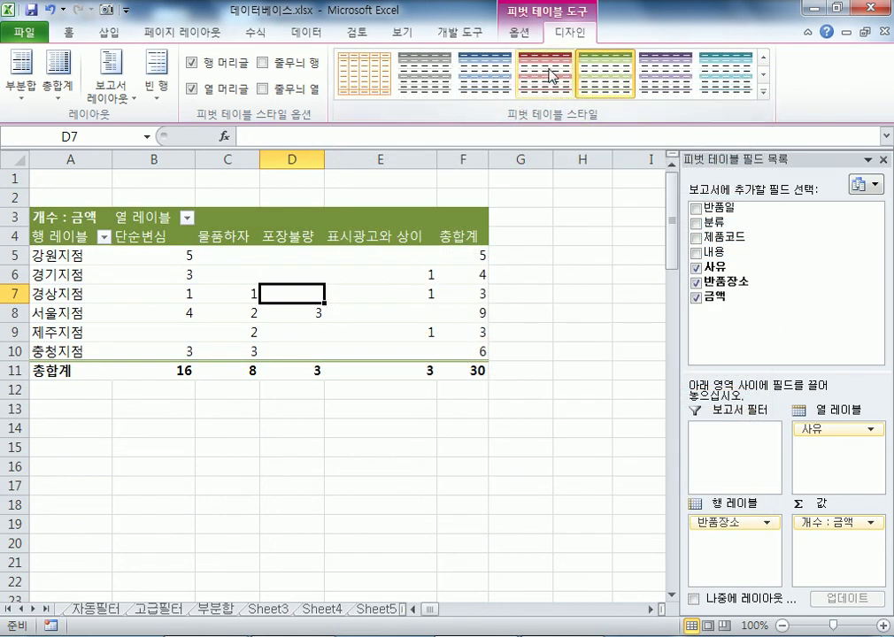
left_click(430, 76)
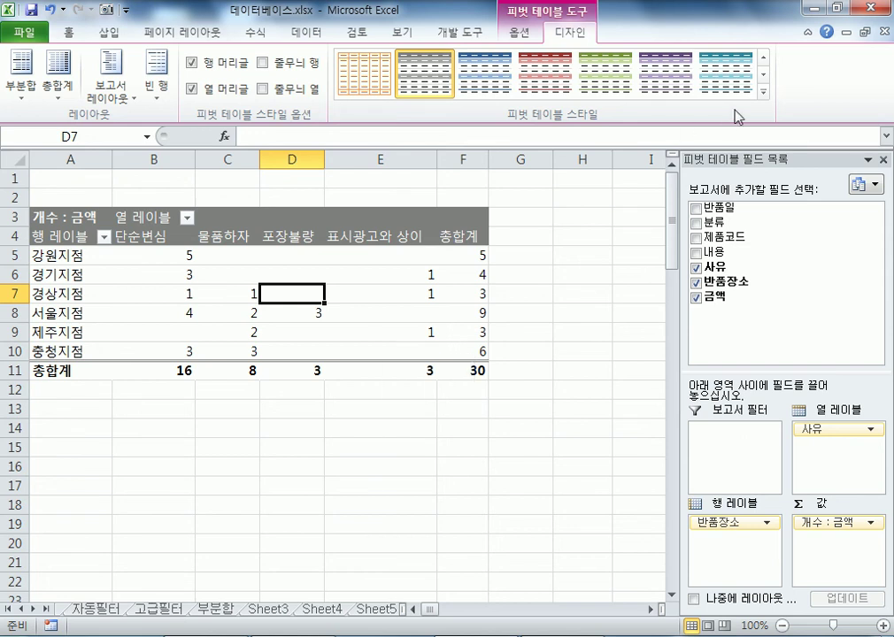
Remove the pivot table's style and apply the medium light-purple style with black header and grand total rows.
left_click(763, 92)
left_click(416, 114)
left_click(763, 92)
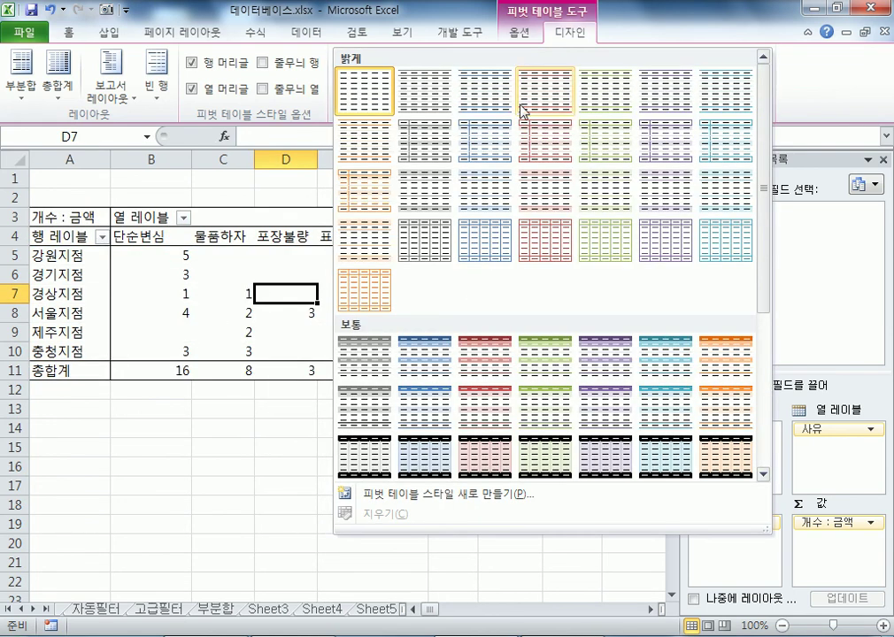
scroll(405, 159, "down", 3)
scroll(425, 173, "up", 3)
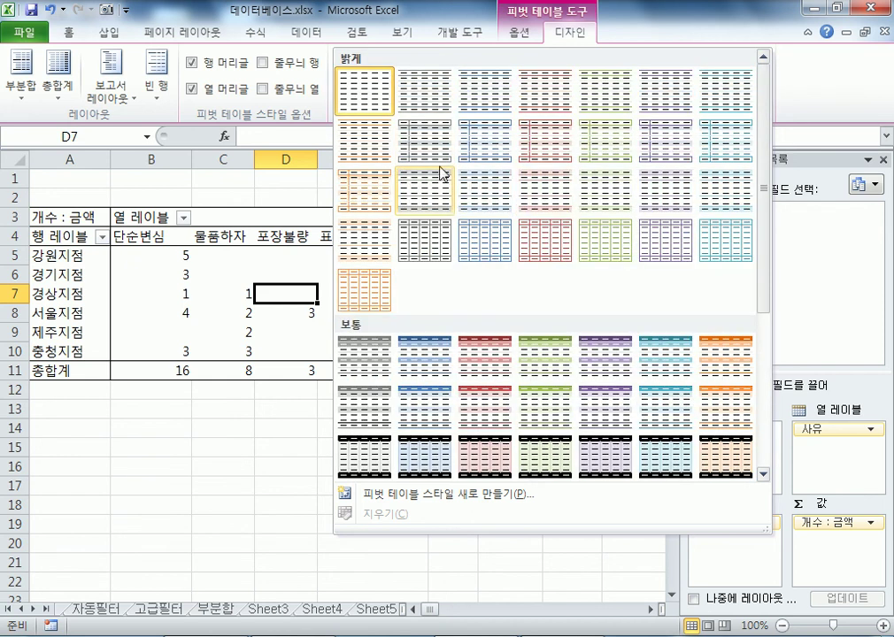
scroll(623, 212, "down", 3)
left_click(580, 192)
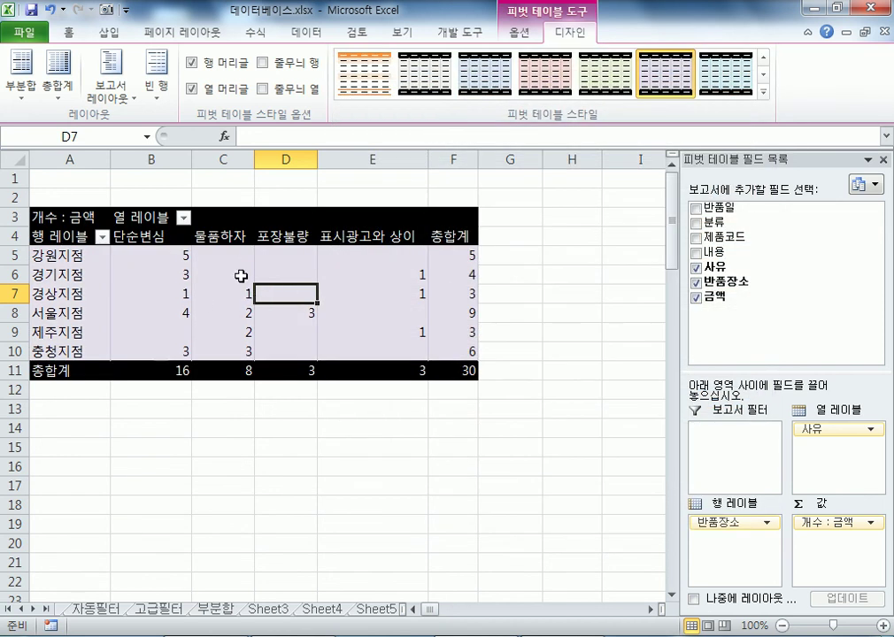
Try the light blue gridded pivot style, followed by the dark style with a blue body and black header.
left_click(763, 92)
left_click(466, 242)
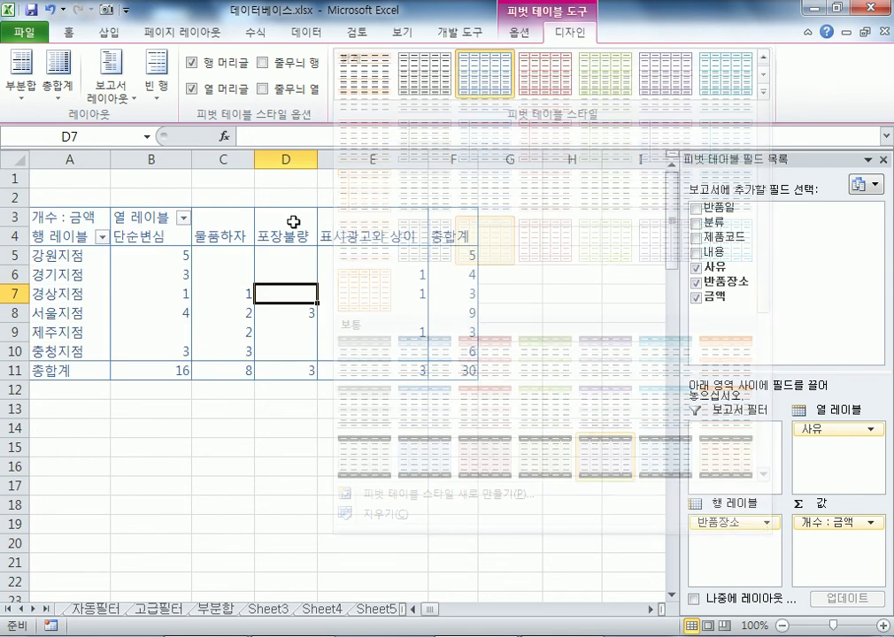
left_click(763, 92)
scroll(543, 215, "down", 5)
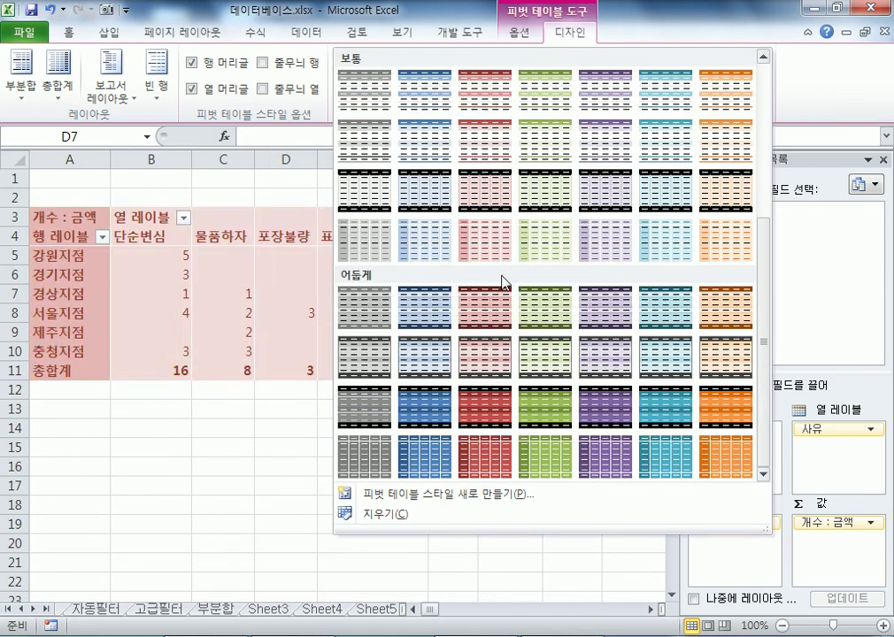
left_click(441, 414)
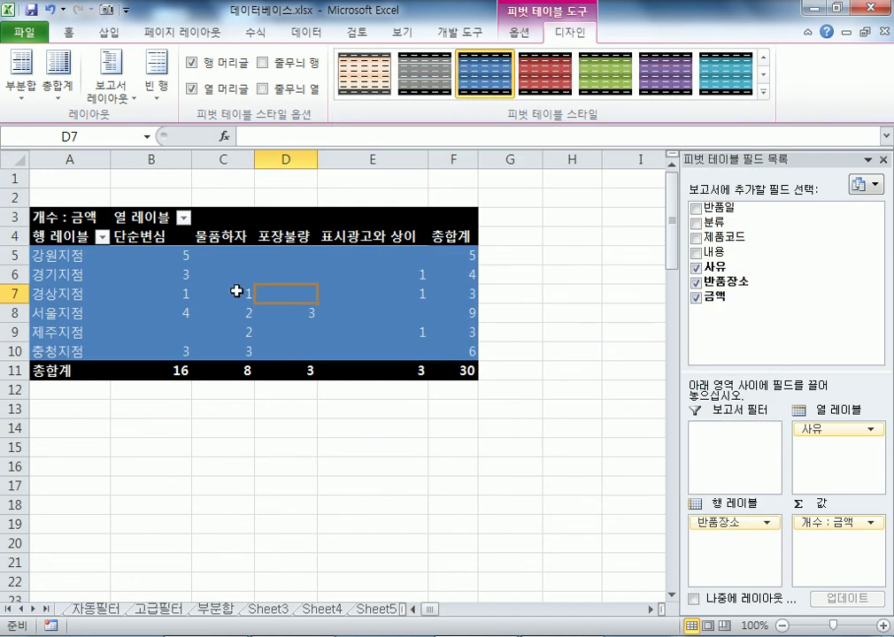
Try the dark purple pivot style, followed by the light style with blue outlines around the header and grand total rows.
left_click(666, 74)
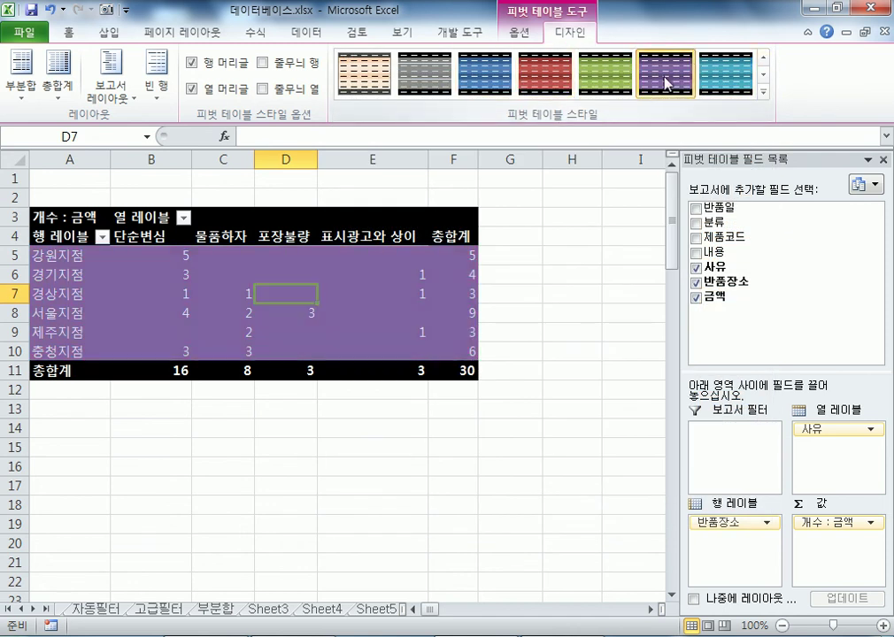
left_click(763, 92)
scroll(439, 236, "up", 3)
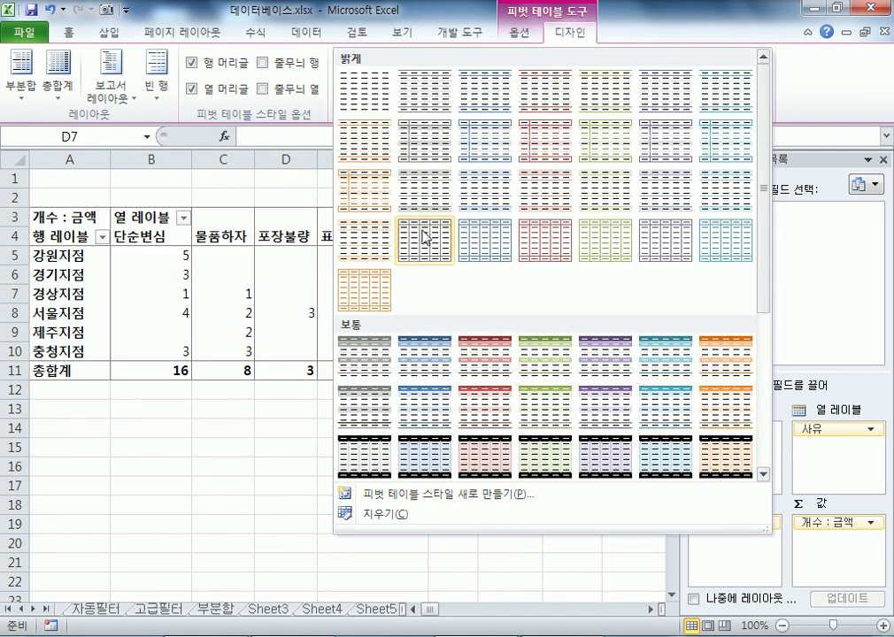
left_click(510, 148)
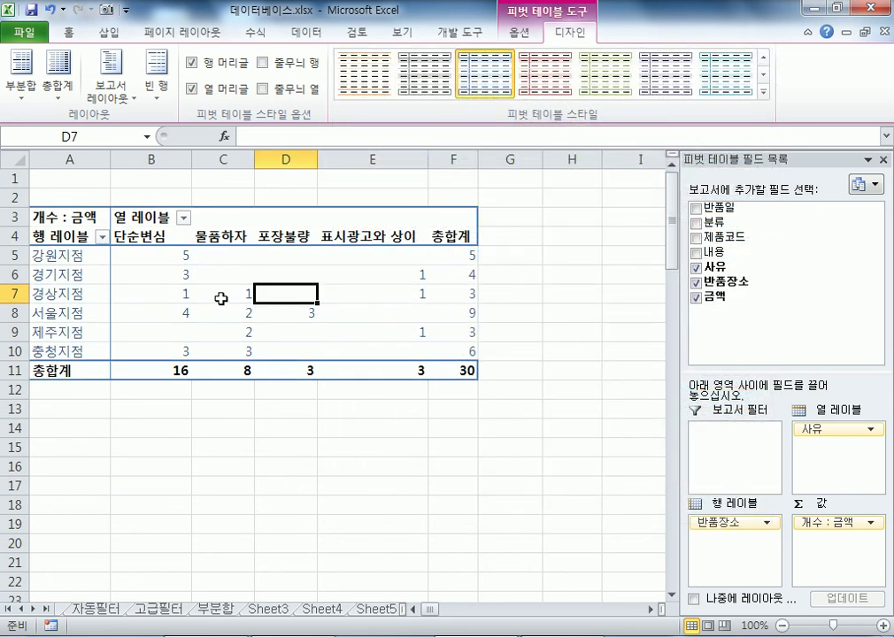
mouse_move(231, 302)
Preview other pivot styles and reapply the dark style with a purple body and black header and total rows.
left_click(763, 99)
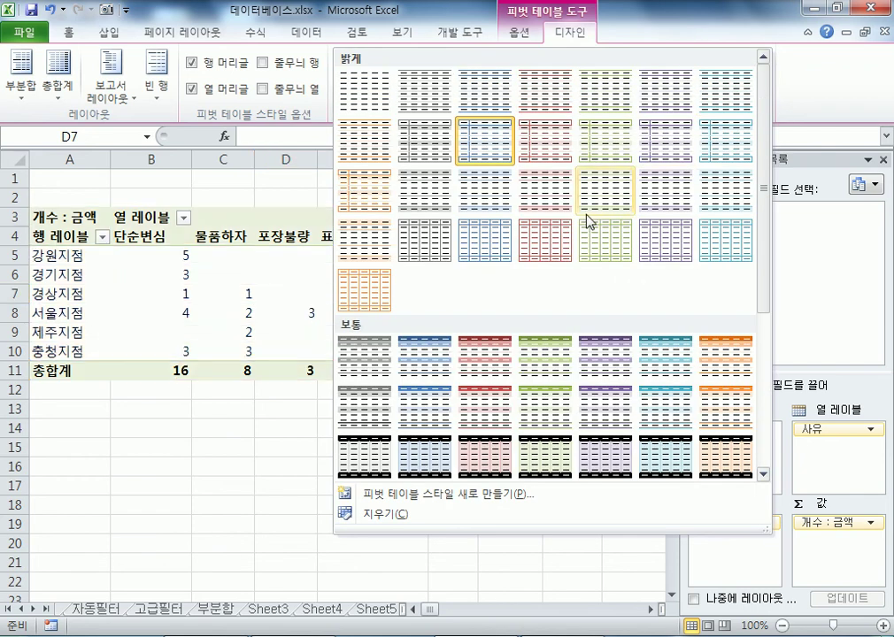
scroll(622, 365, "down", 3)
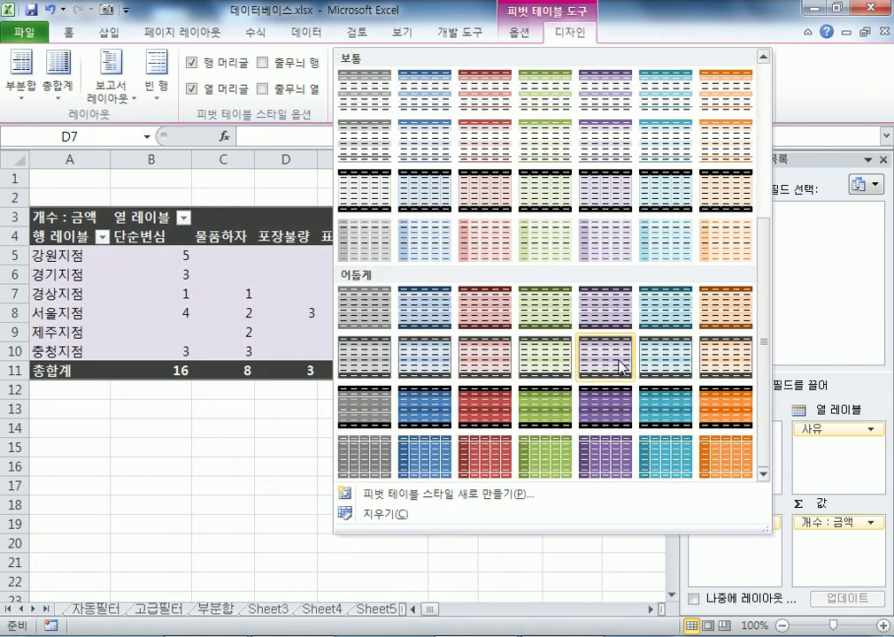
left_click(586, 419)
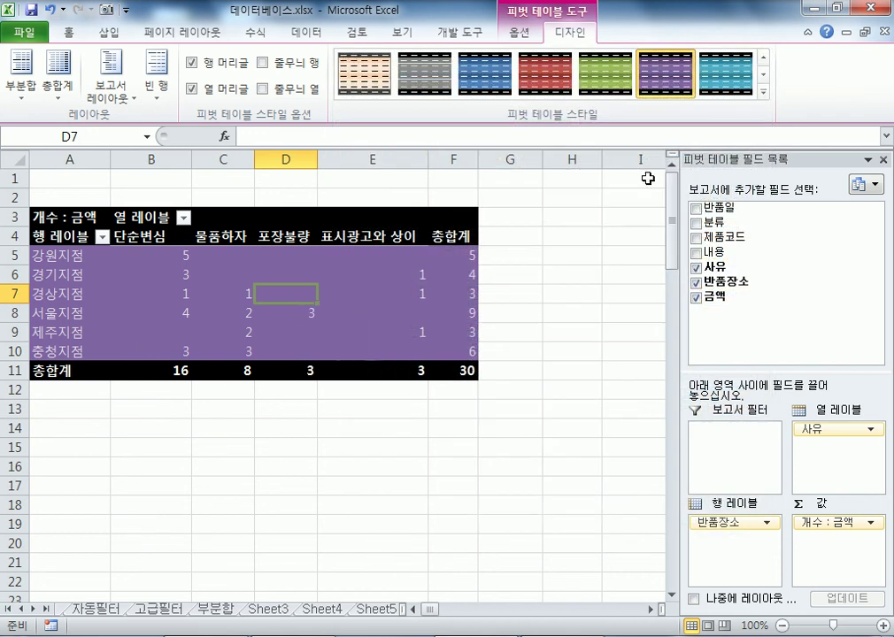
Apply the black gridded light style to the pivot table and replace it with the teal gridded version.
left_click(763, 92)
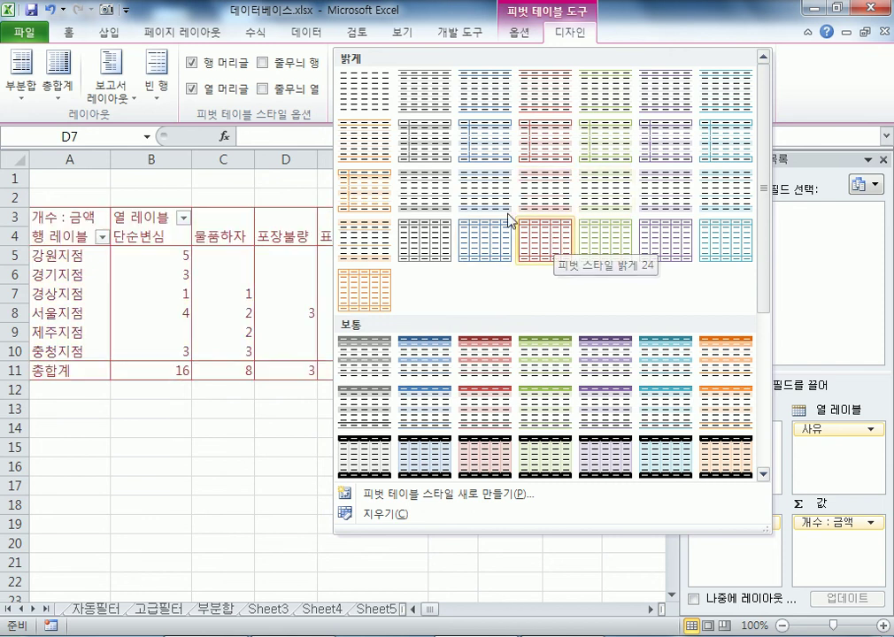
left_click(412, 239)
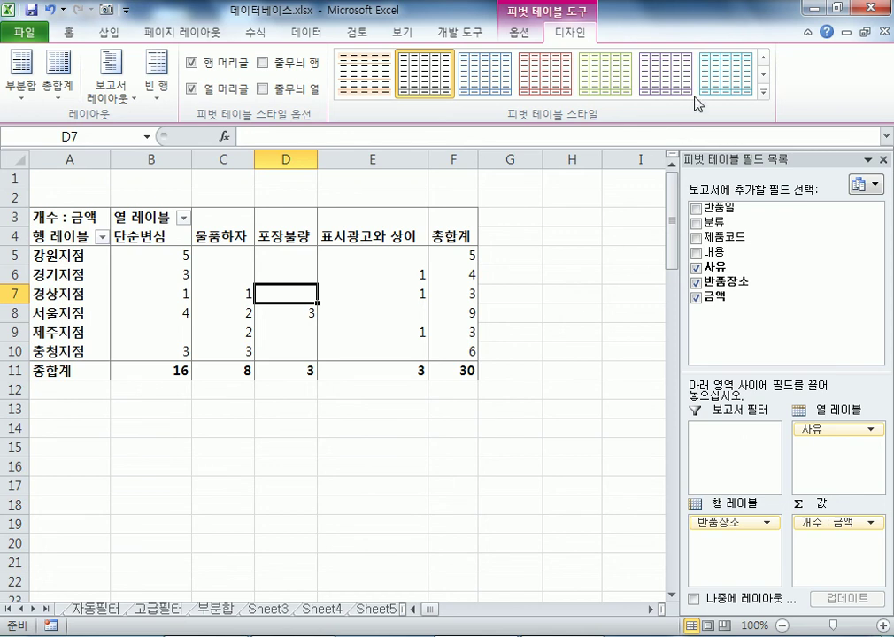
left_click(724, 75)
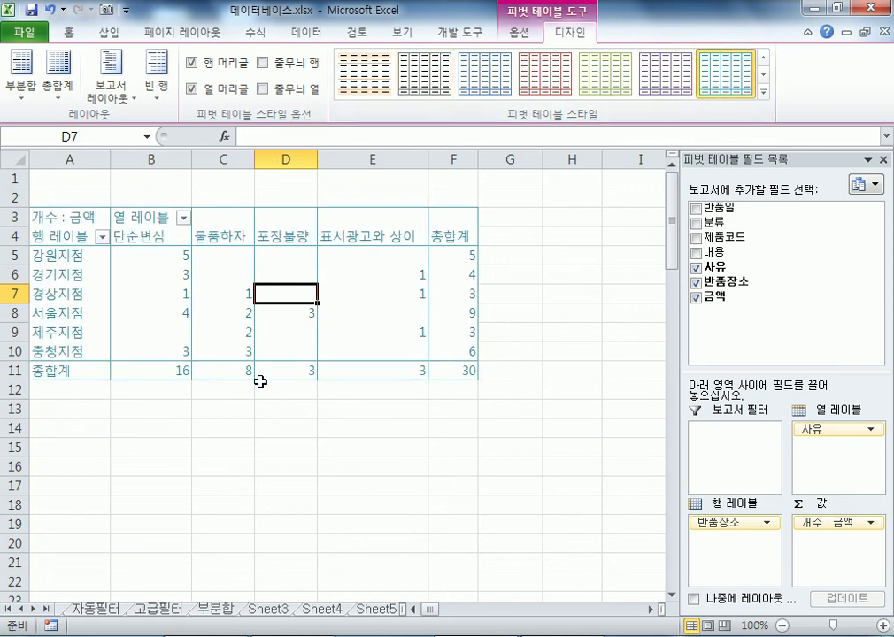